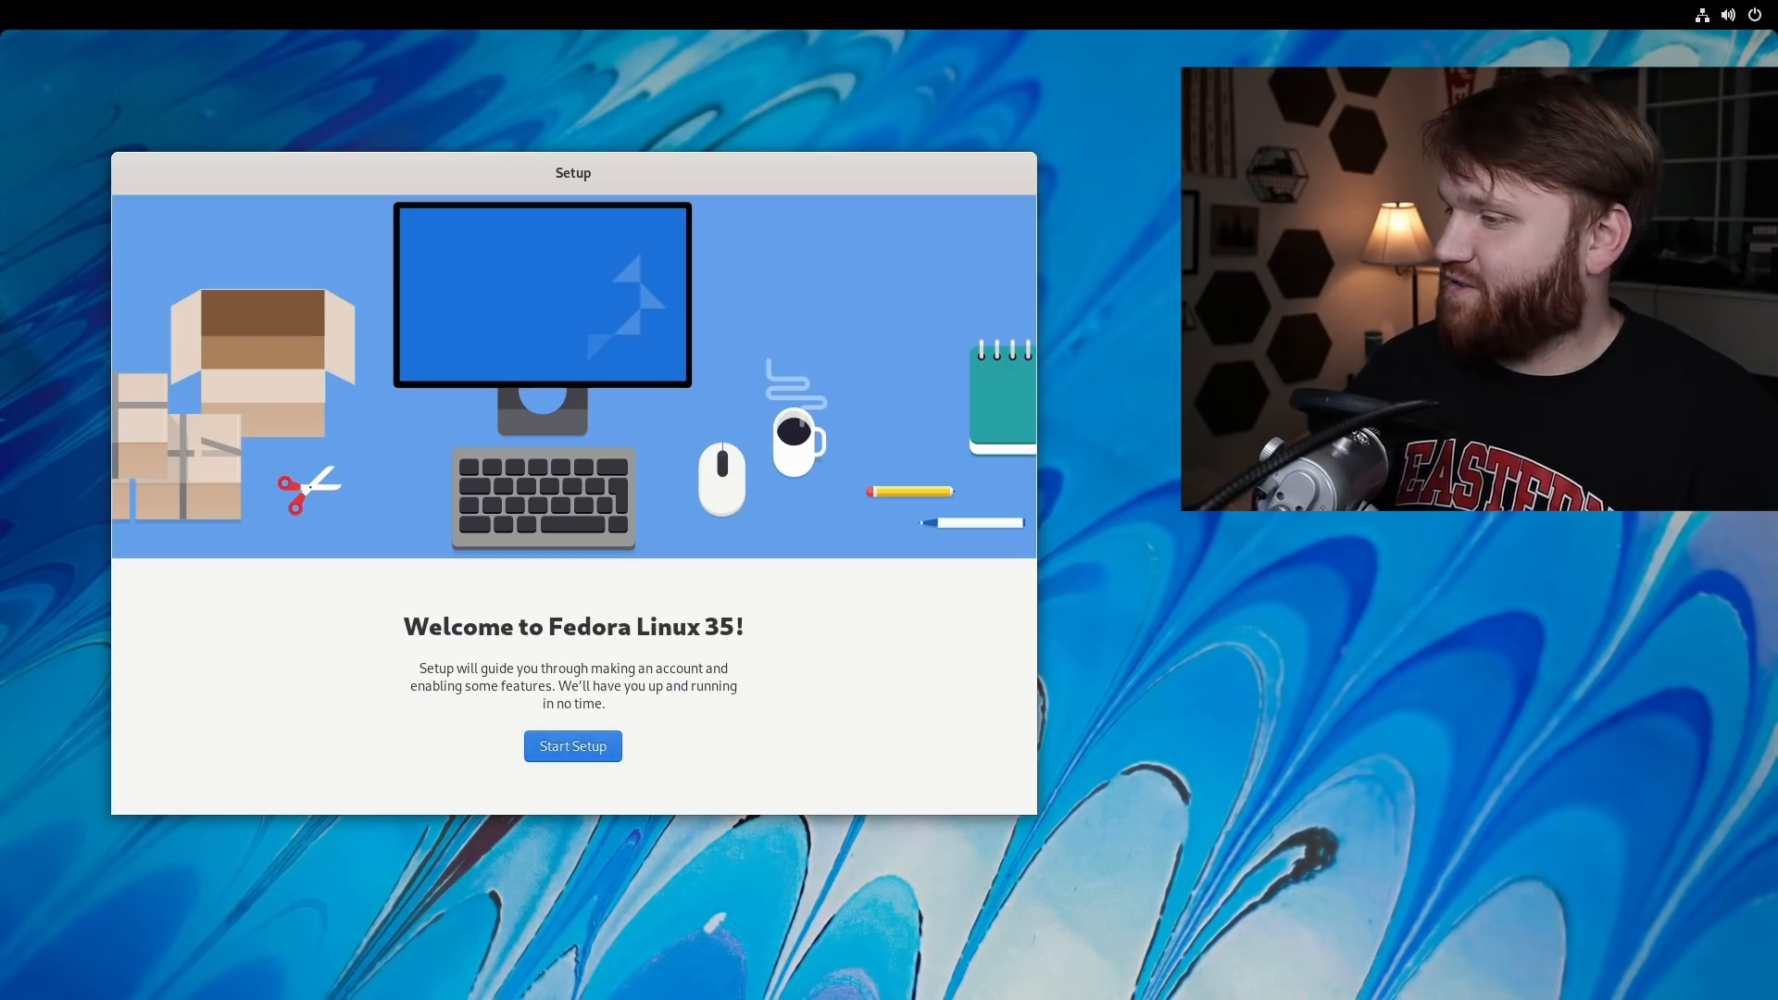
# Start the Fedora Linux 35 setup, keep location services and automatic problem reporting on, and enable third-party repositories.
pyautogui.click(598, 753)
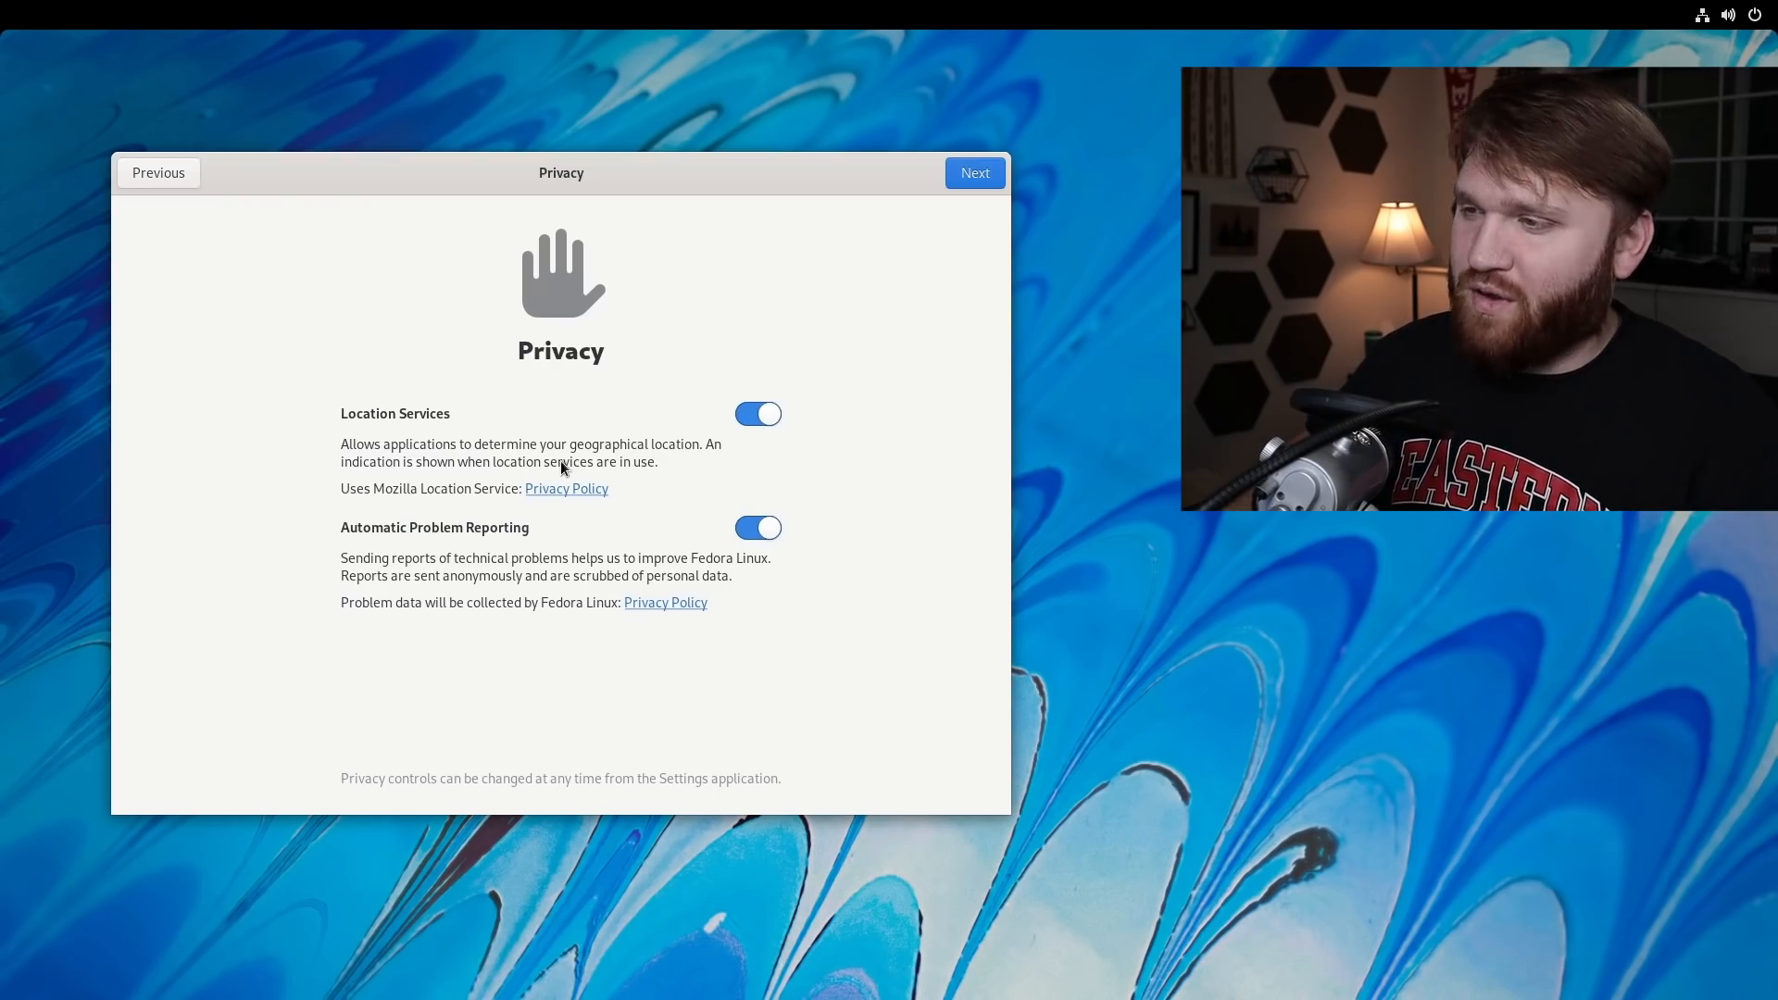
pyautogui.click(975, 173)
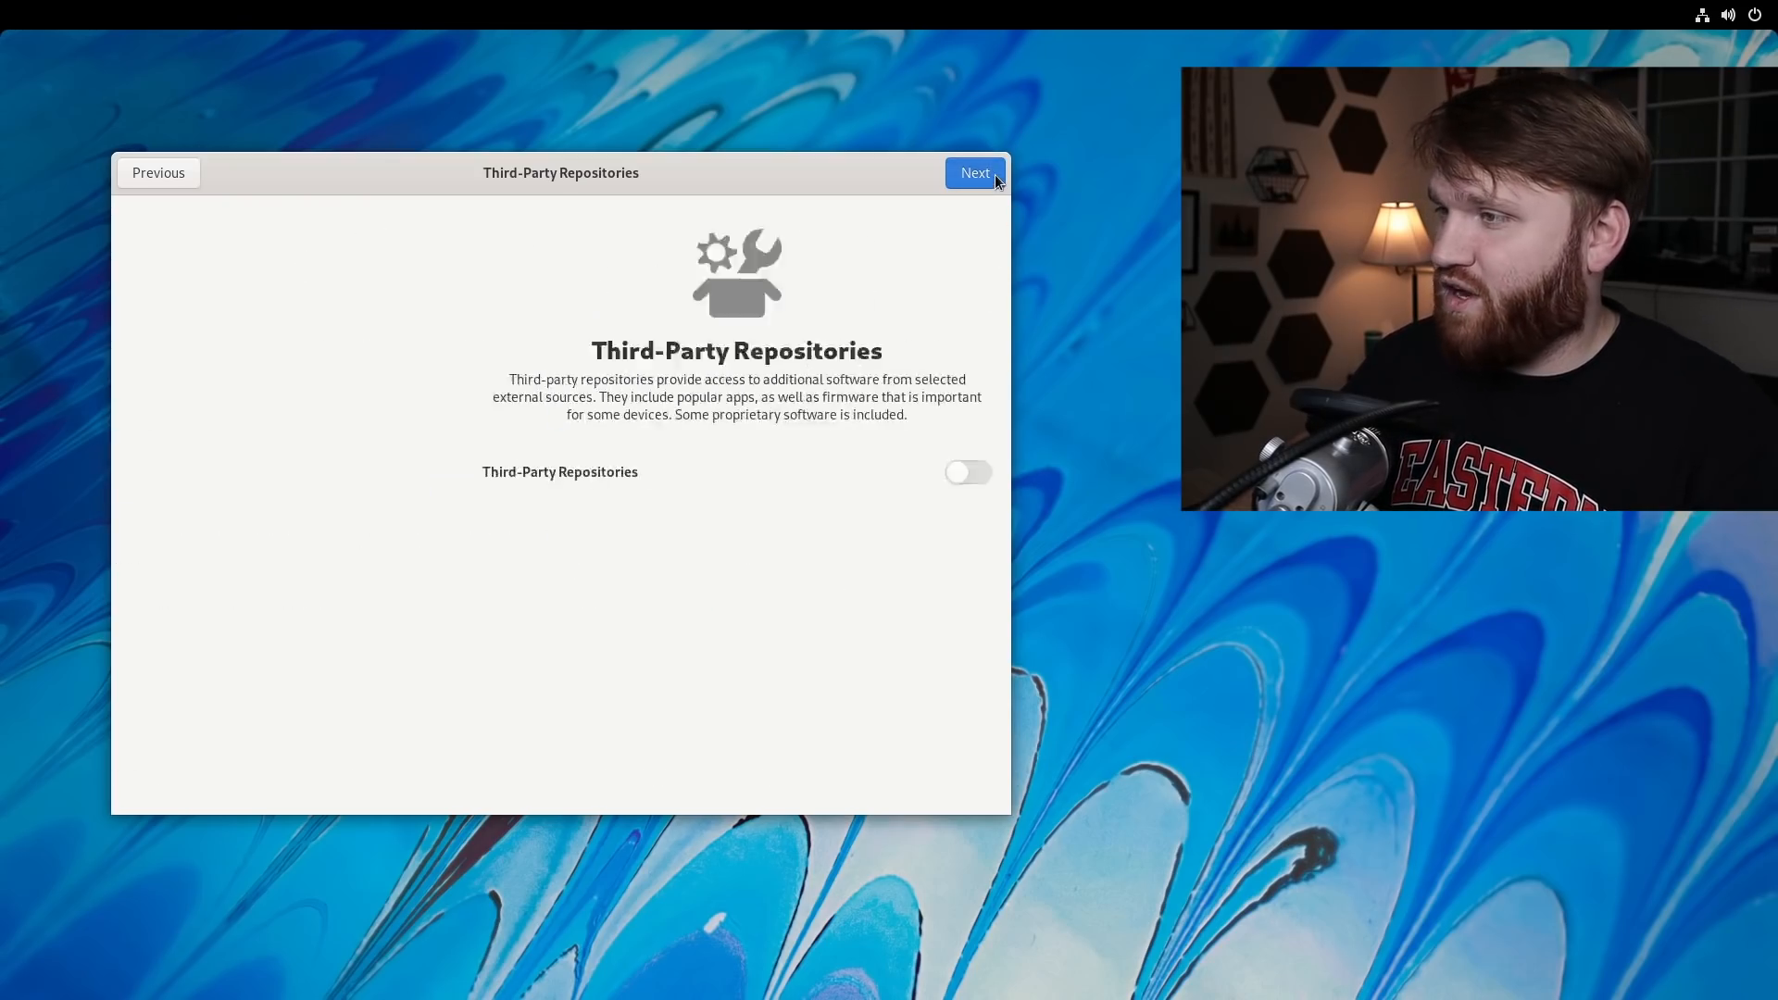
pyautogui.click(787, 474)
pyautogui.click(967, 173)
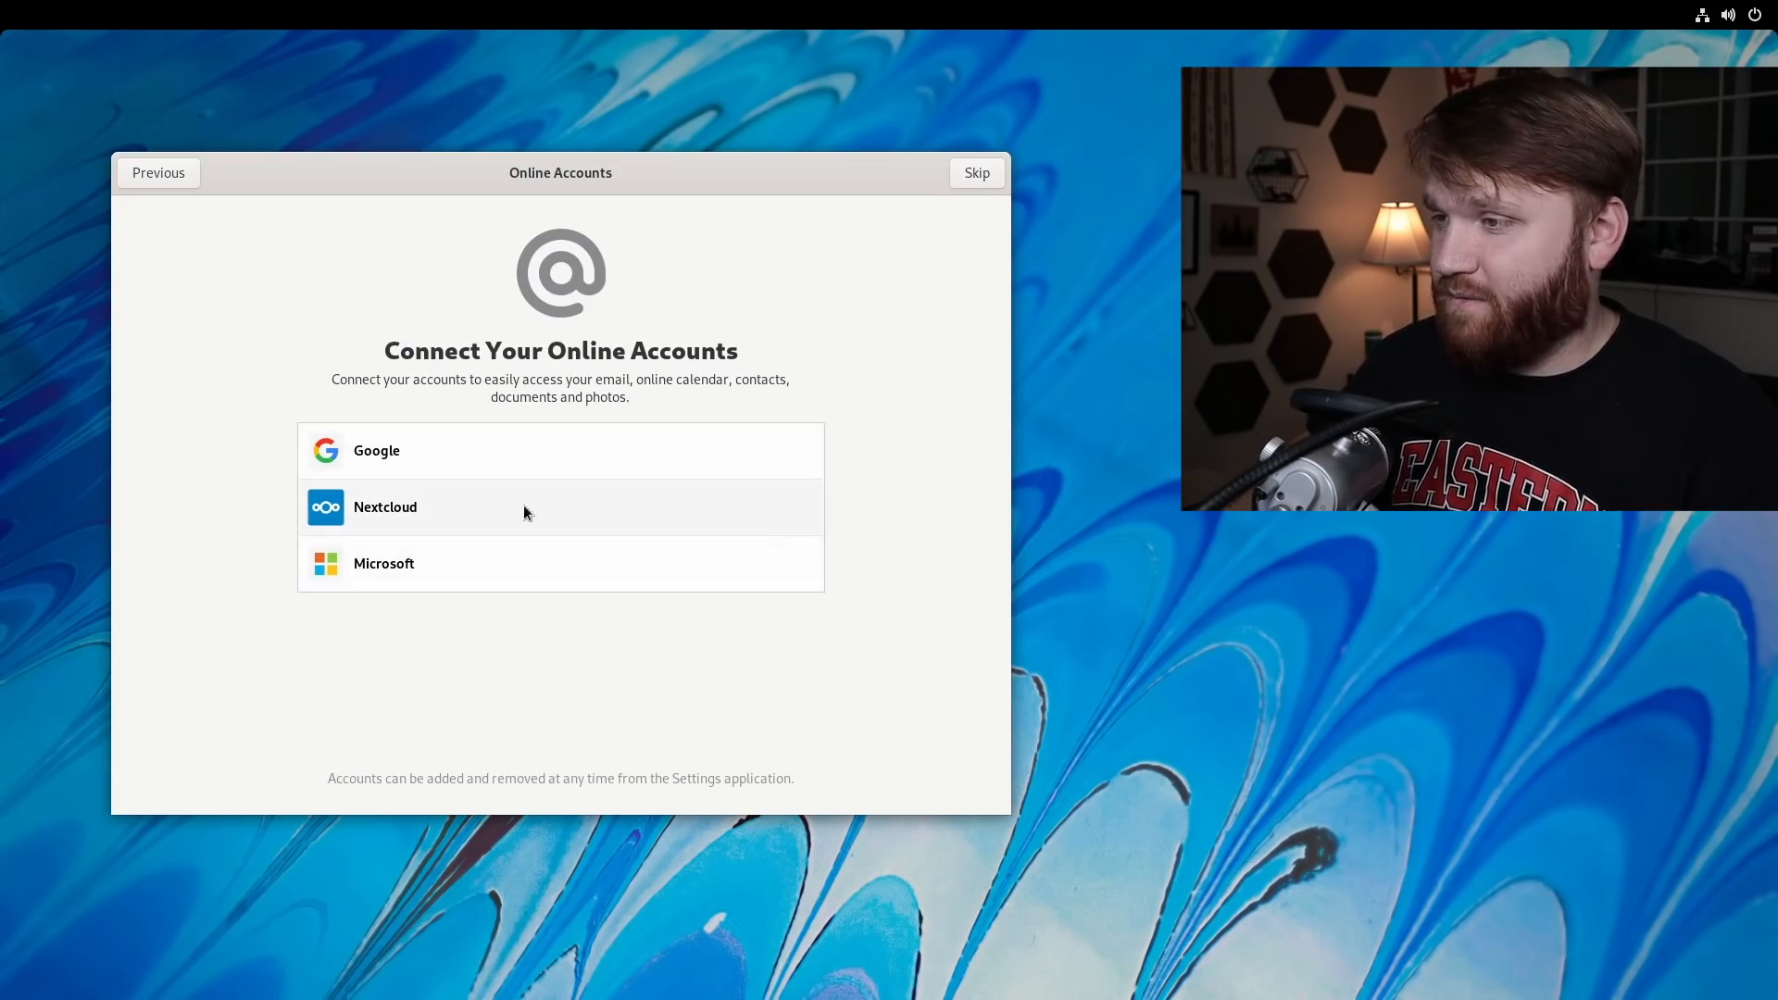
# Skip connecting online accounts and enter the user's full name for the new account.
pyautogui.click(977, 174)
pyautogui.write('Brandon Hughes')
pyautogui.click(979, 175)
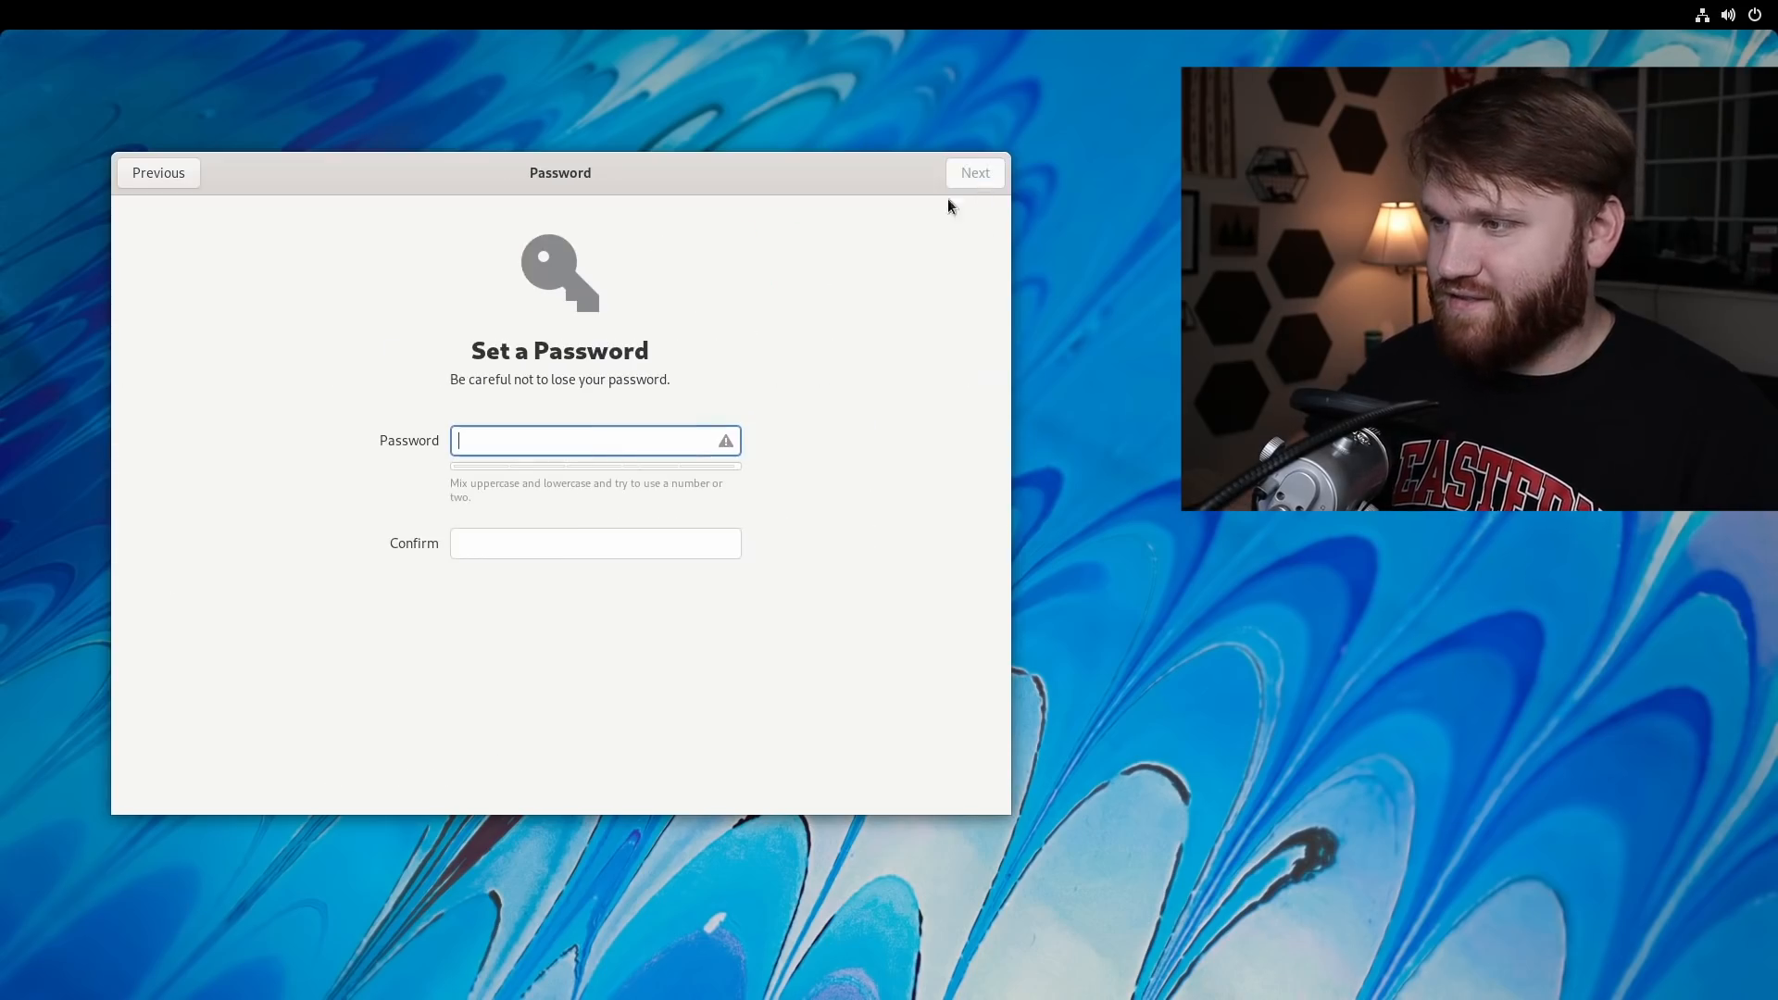
# Set and confirm the account password, and finish the initial setup.
pyautogui.write('•••••••••')
pyautogui.press('Tab')
pyautogui.write('•••••••••')
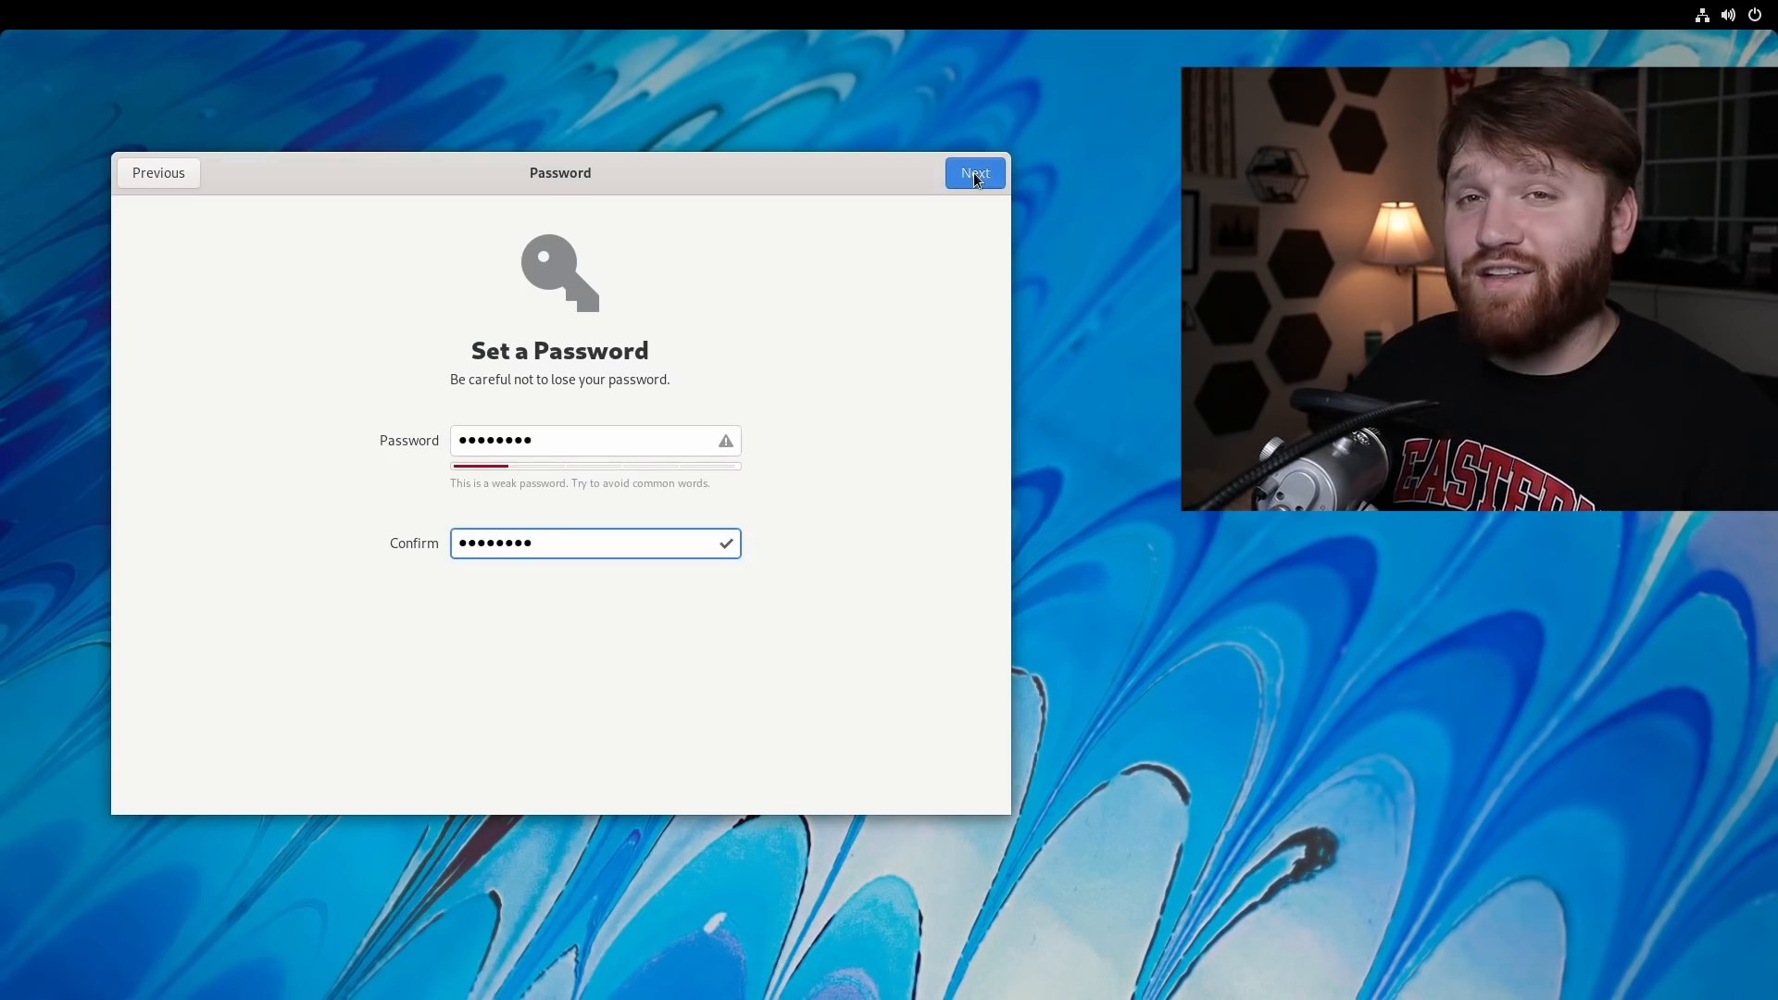
pyautogui.click(974, 174)
pyautogui.click(546, 607)
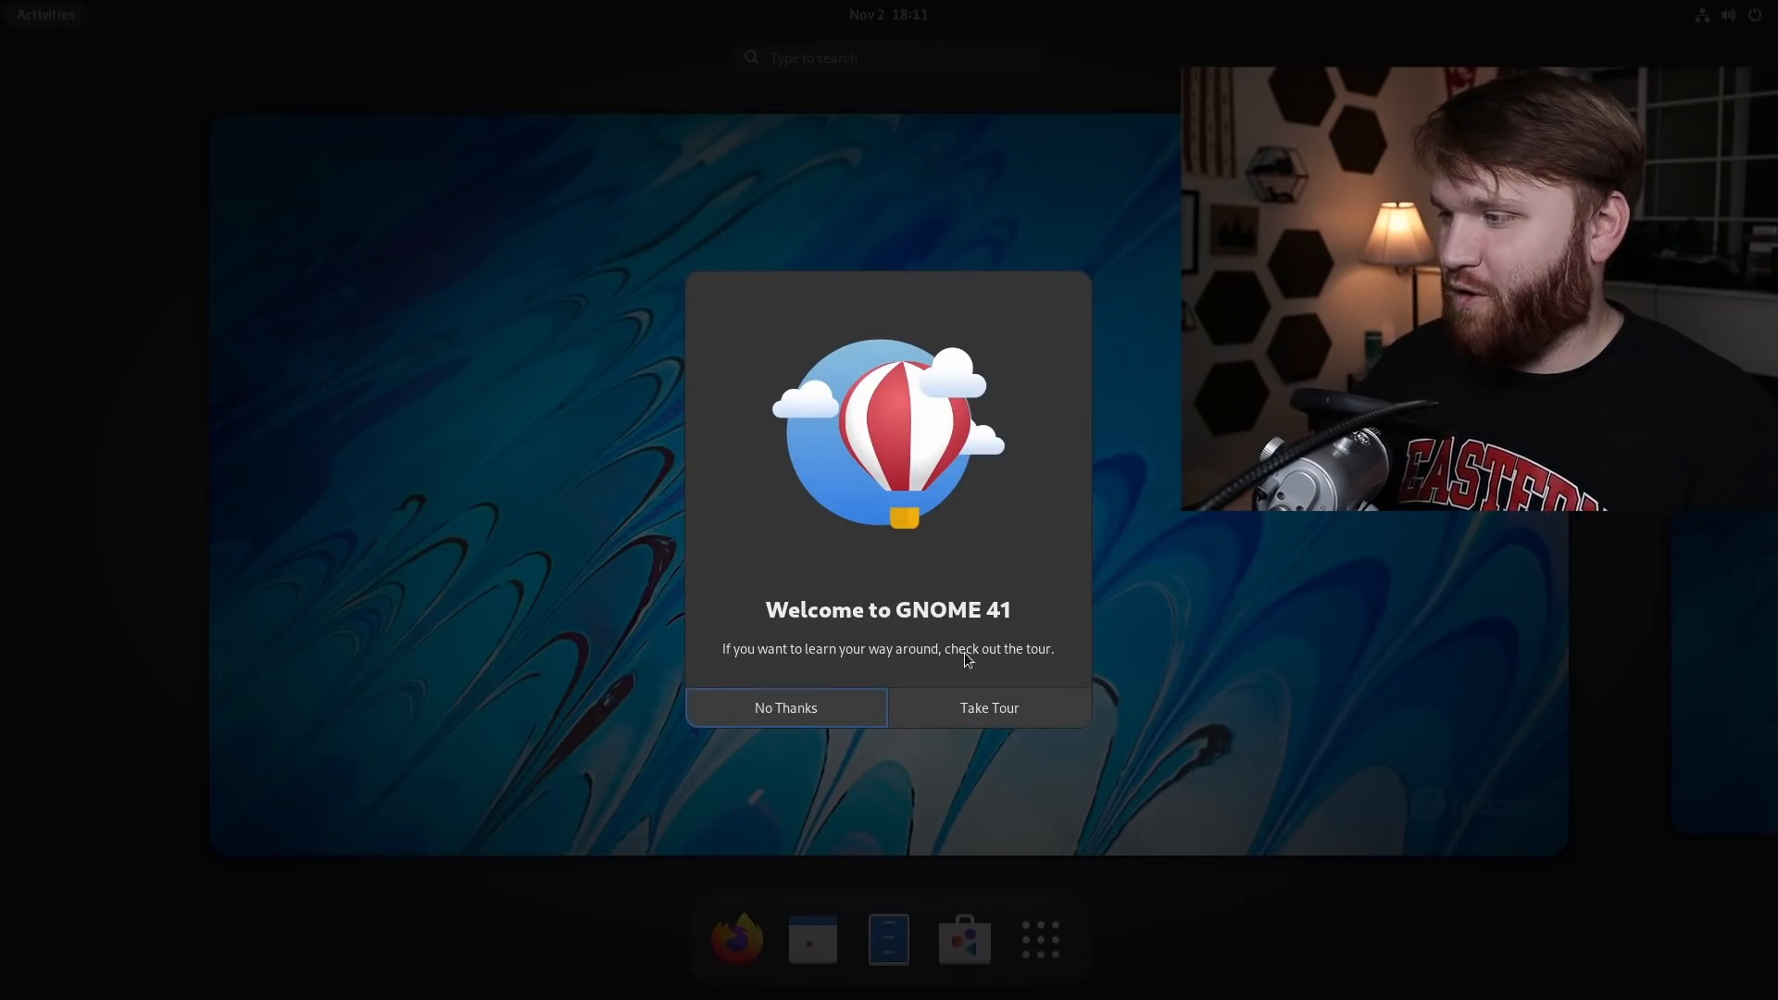
# Take the GNOME 41 tour as far as its overview page and try opening and closing the activities overview.
pyautogui.click(1011, 709)
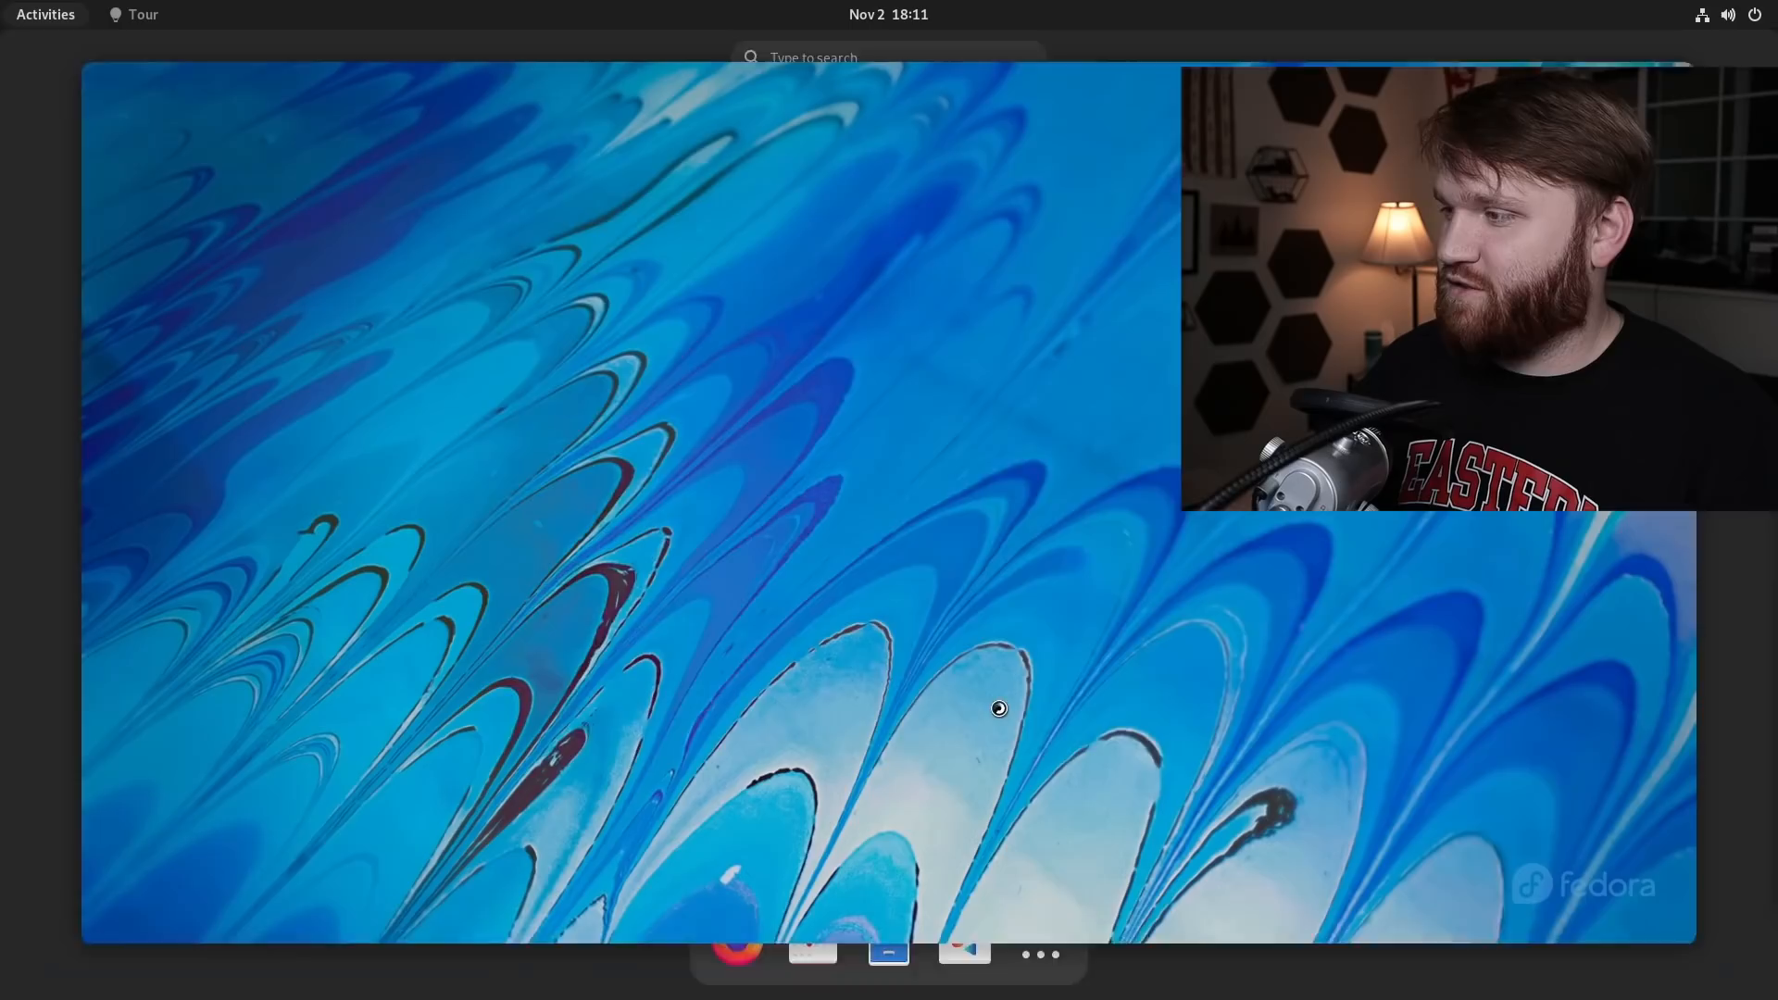
pyautogui.moveTo(1035, 154); pyautogui.dragTo(671, 168)
pyautogui.click(917, 170)
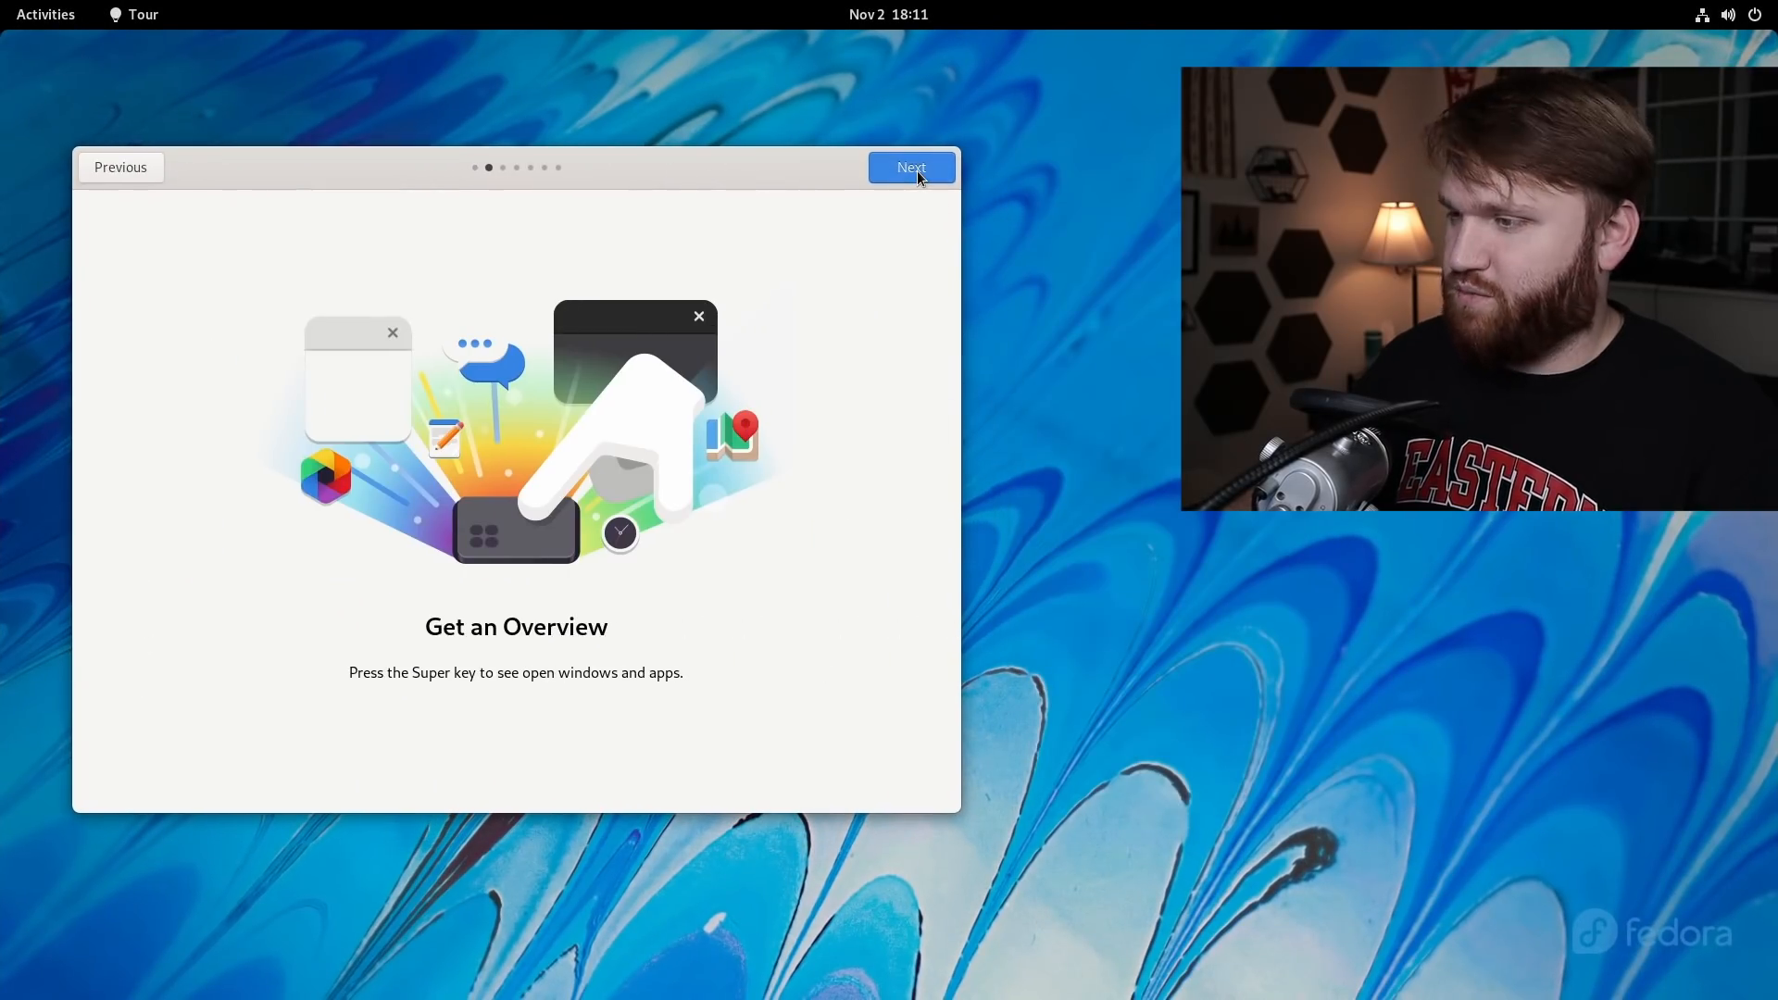
pyautogui.press('super')
pyautogui.press('super')
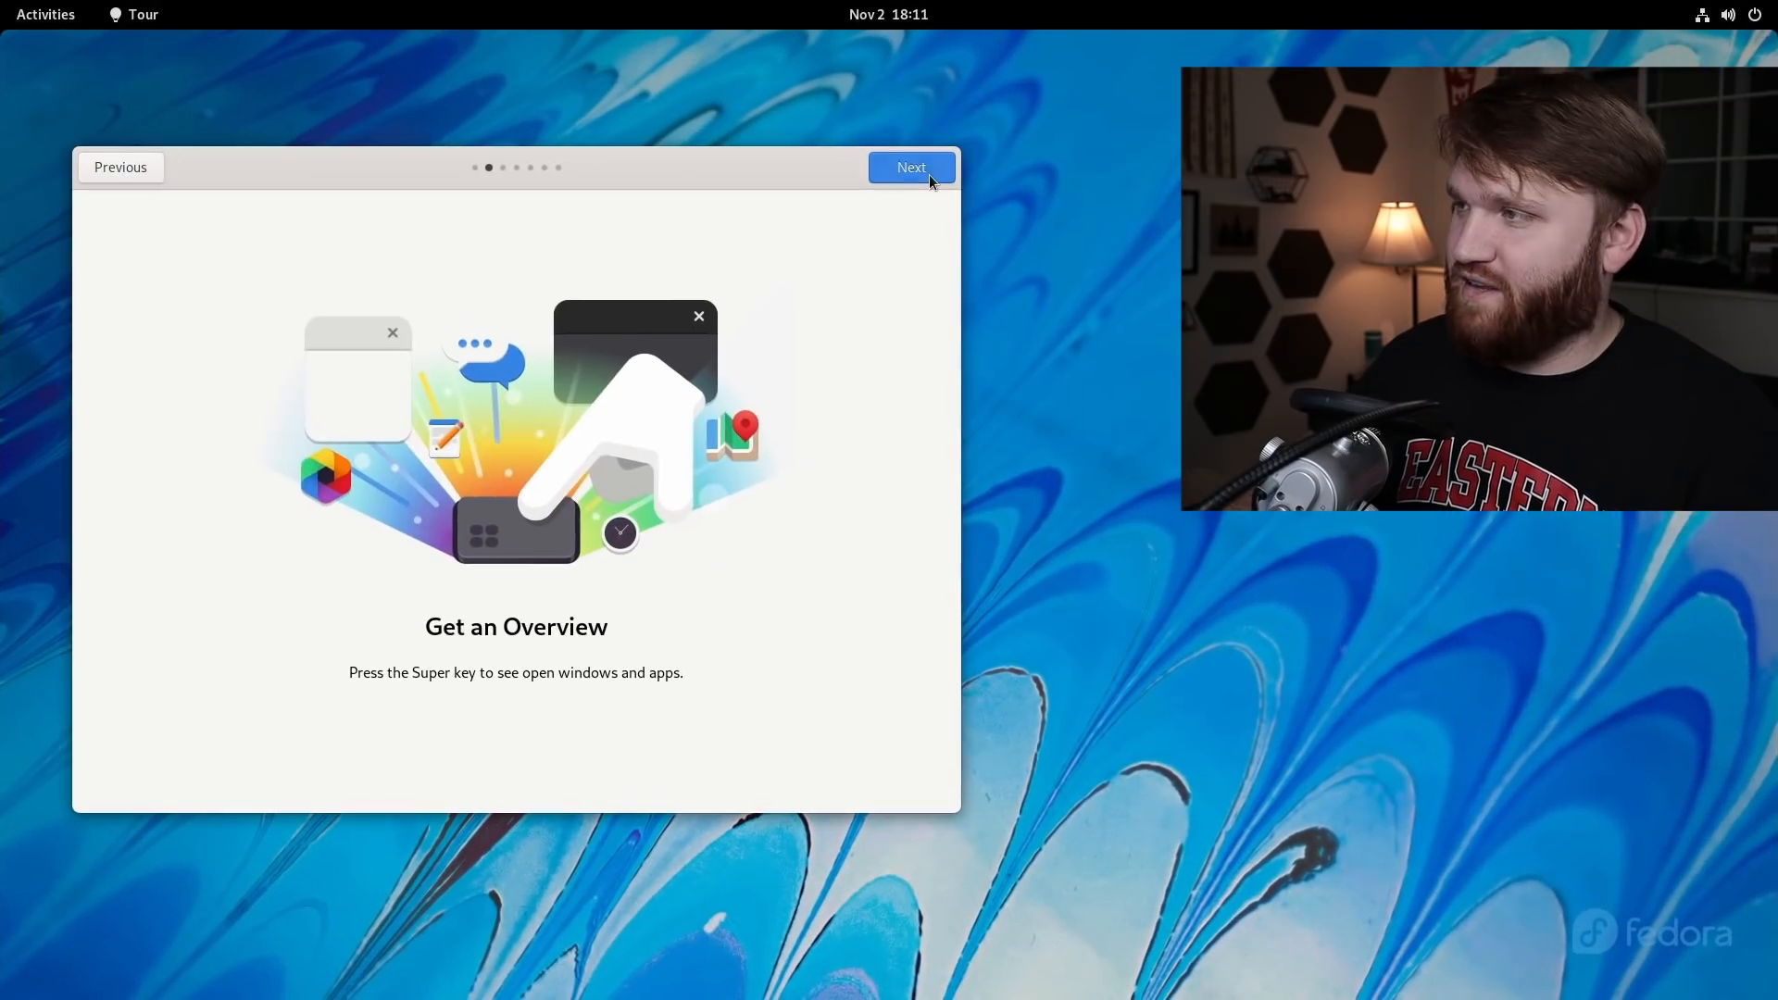
# Go through the remaining tour pages on search, workspaces and touchpad gestures, and close the tour.
pyautogui.click(921, 172)
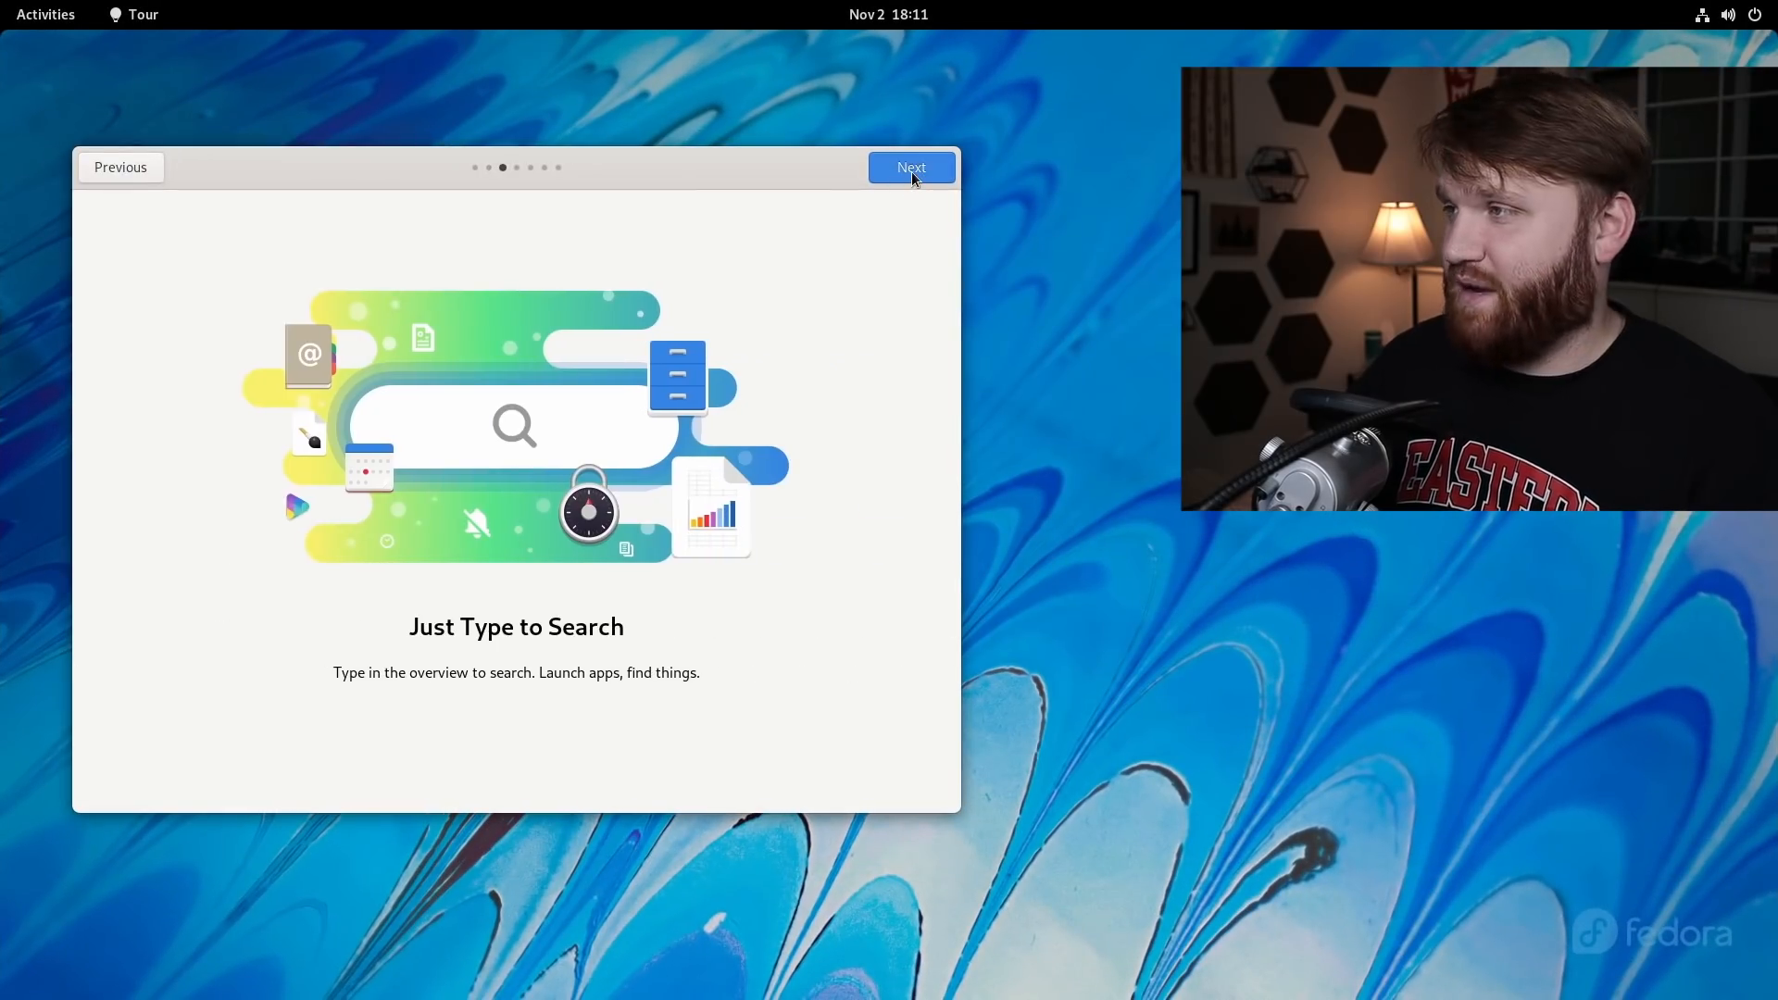
pyautogui.click(912, 173)
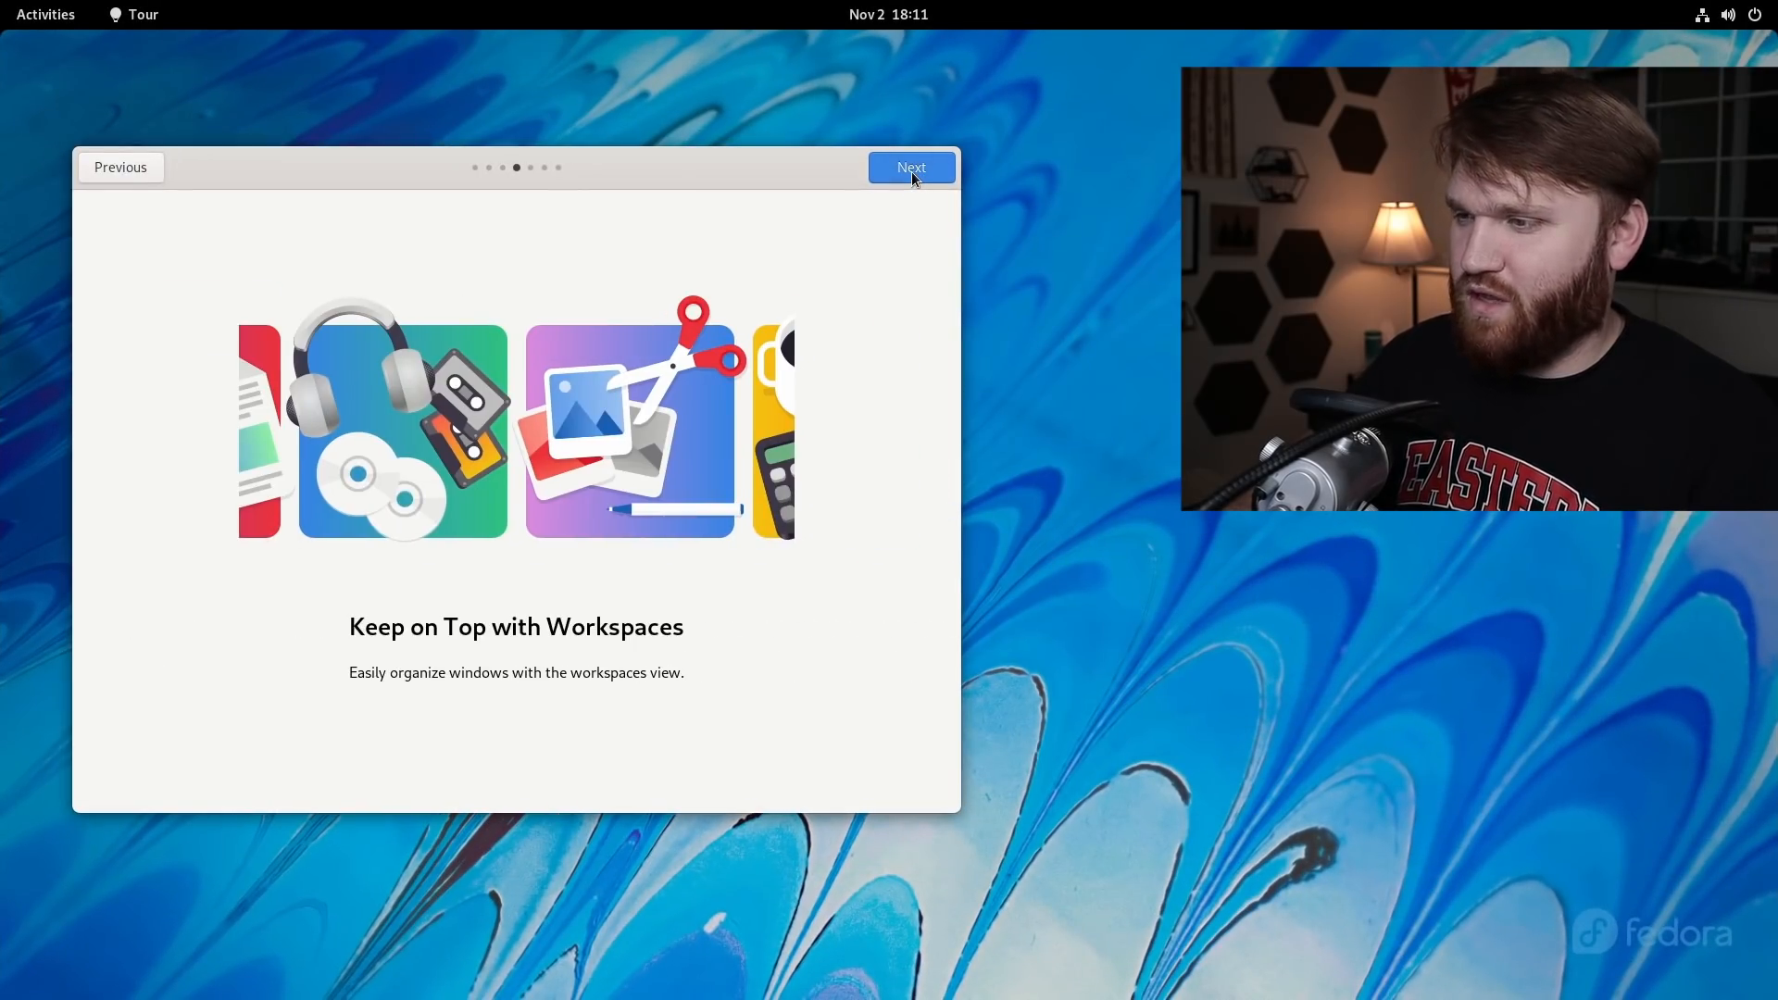
pyautogui.click(911, 173)
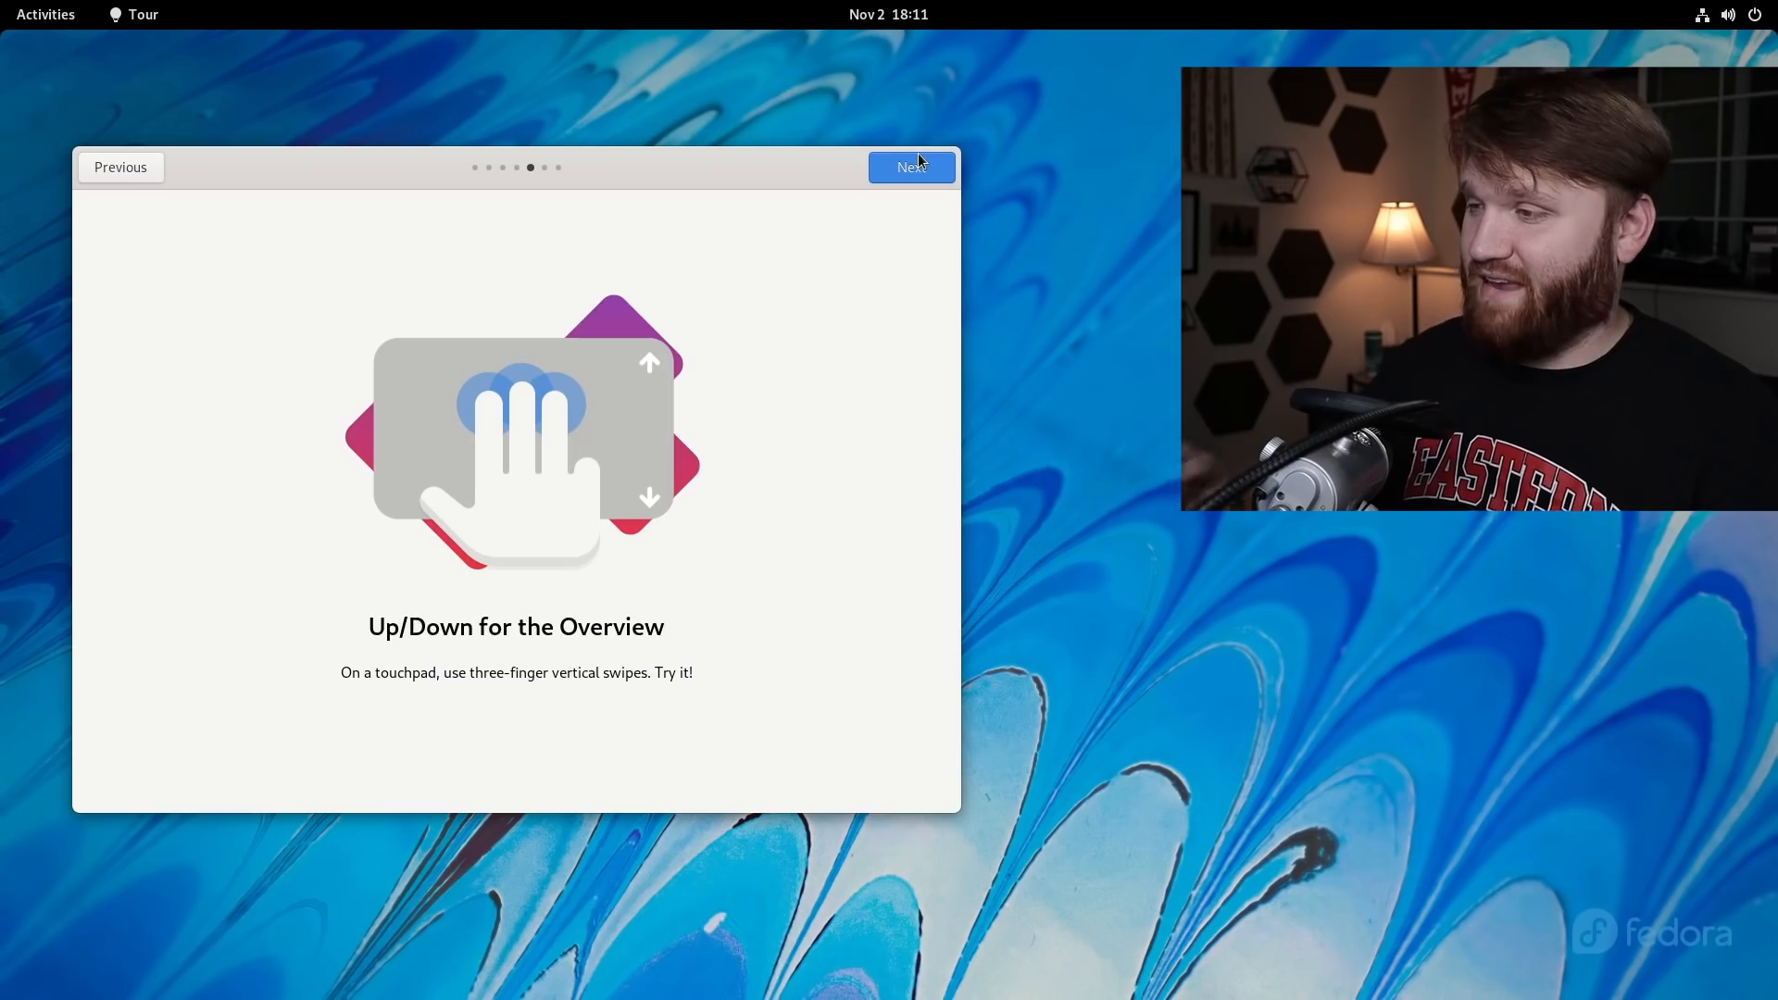
pyautogui.click(923, 164)
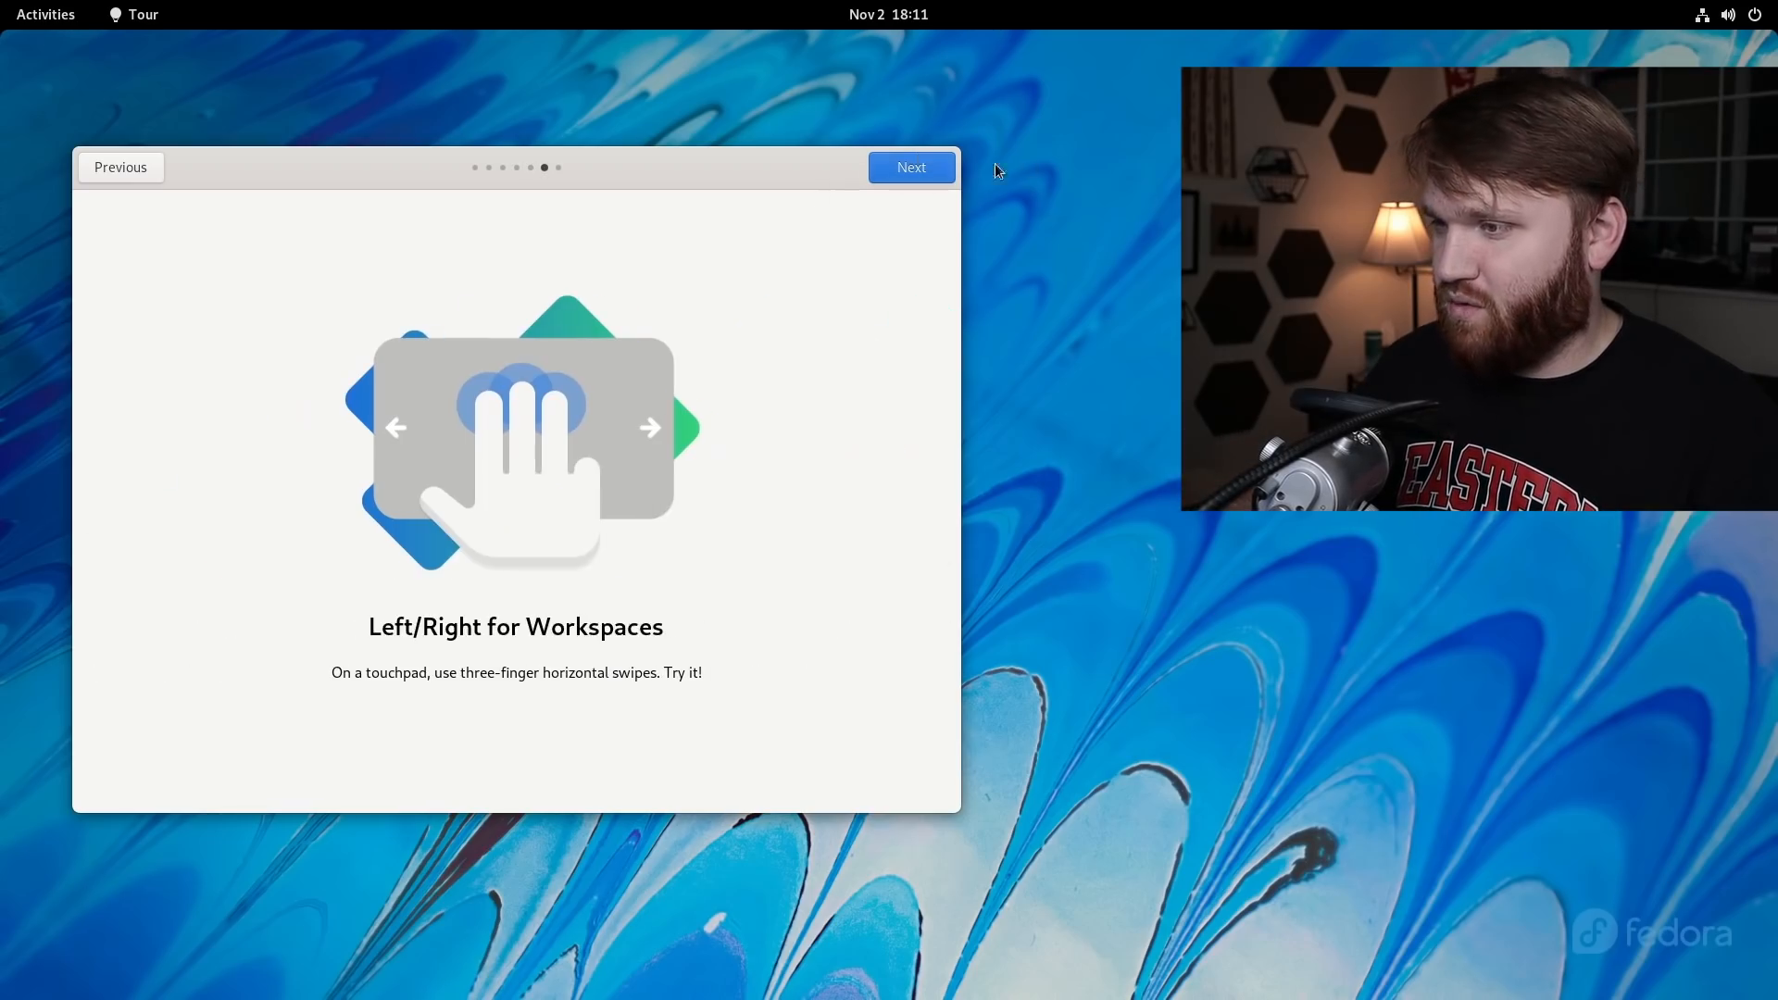
pyautogui.click(922, 169)
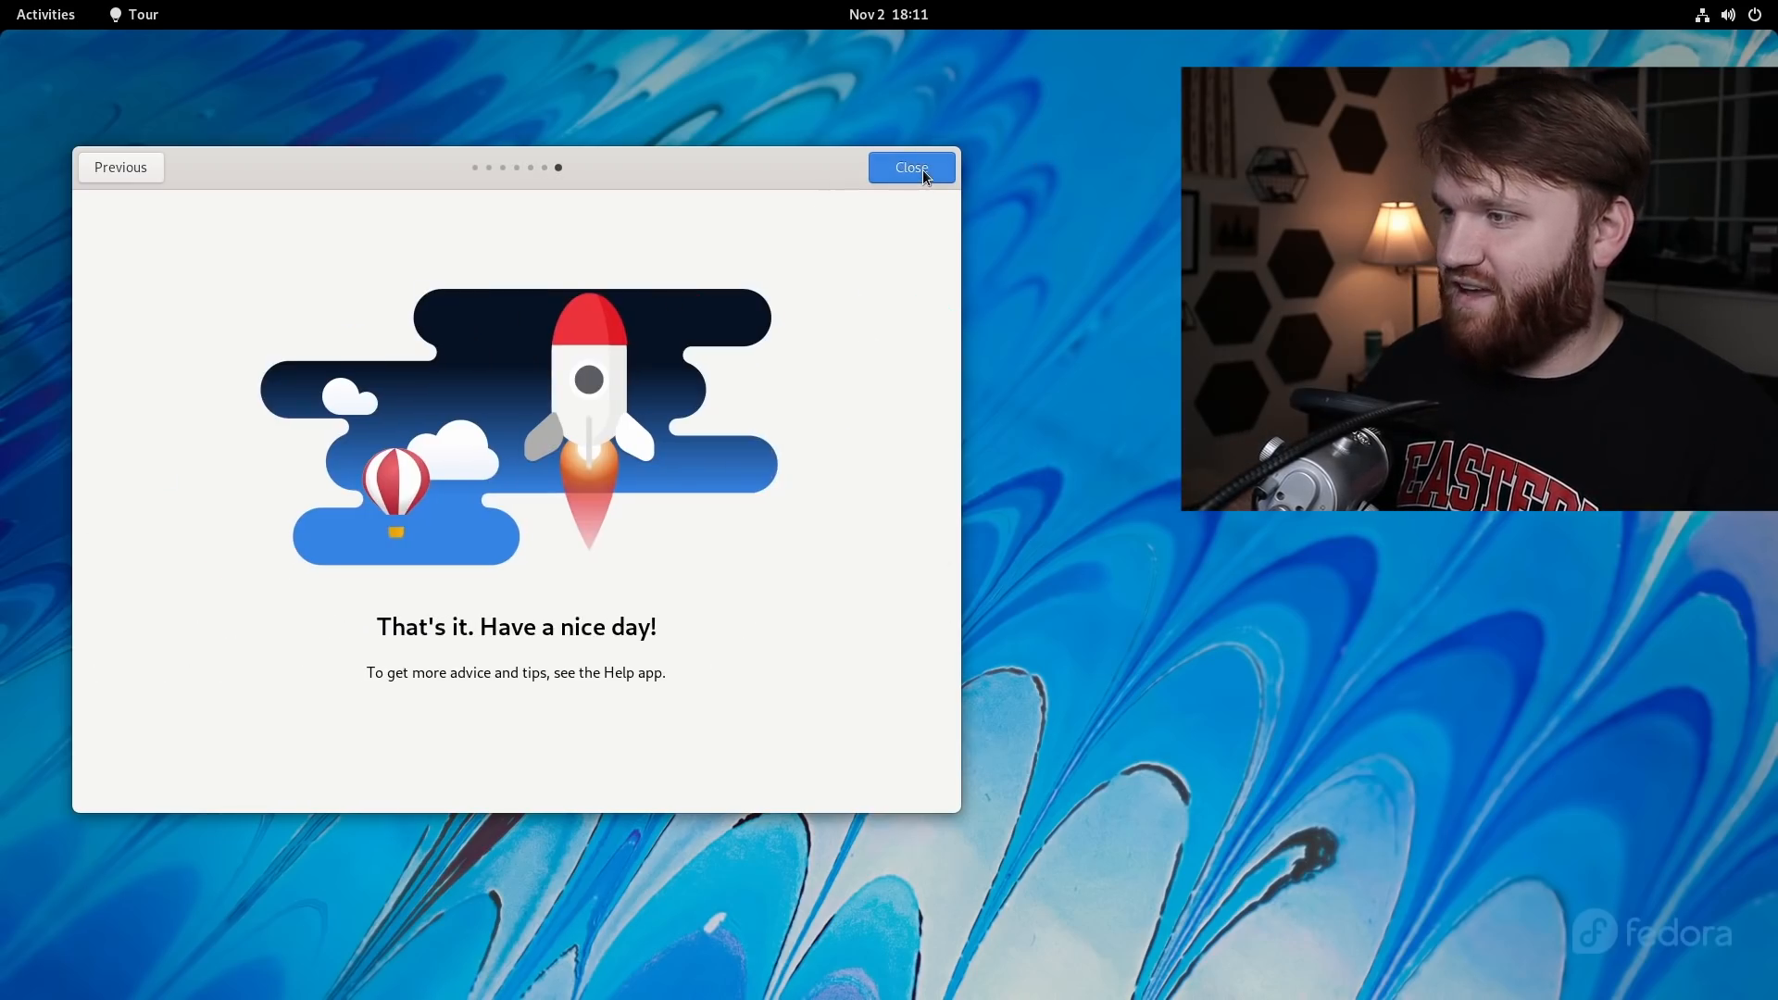
pyautogui.click(922, 169)
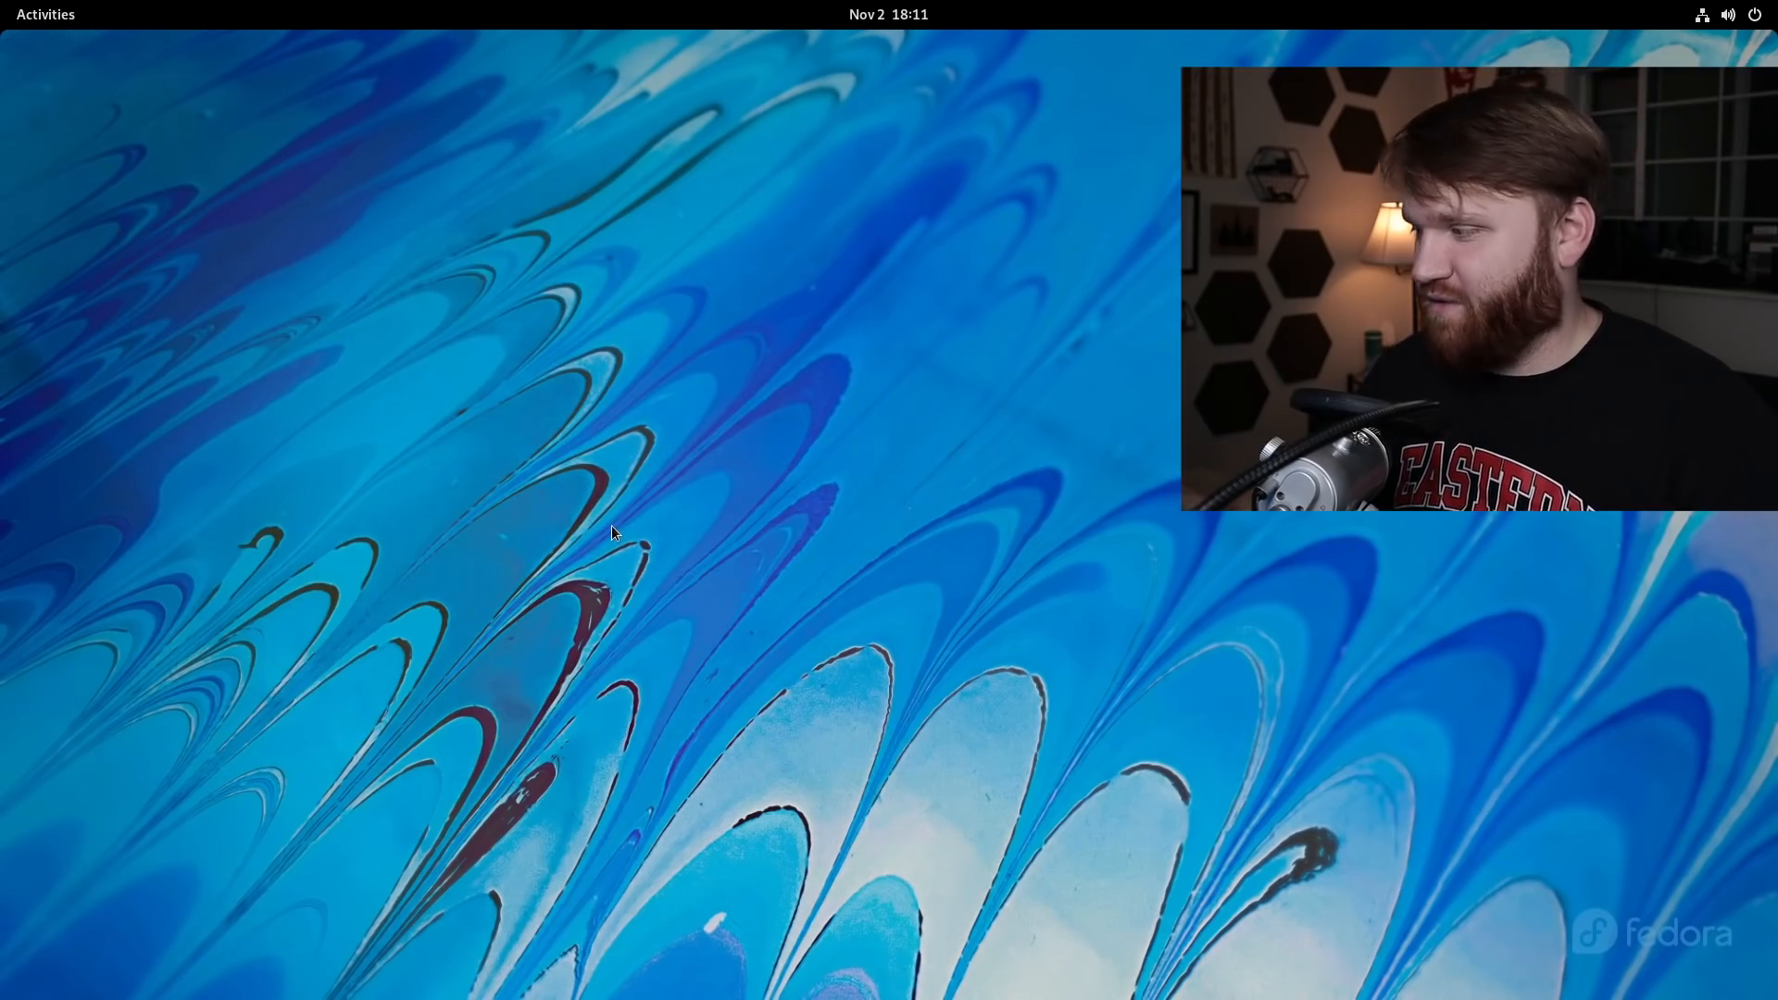
# Open the Fedora Linux 35 announcement in Firefox and read its section on a Fedora Linux for every use case.
pyautogui.click(5, 16)
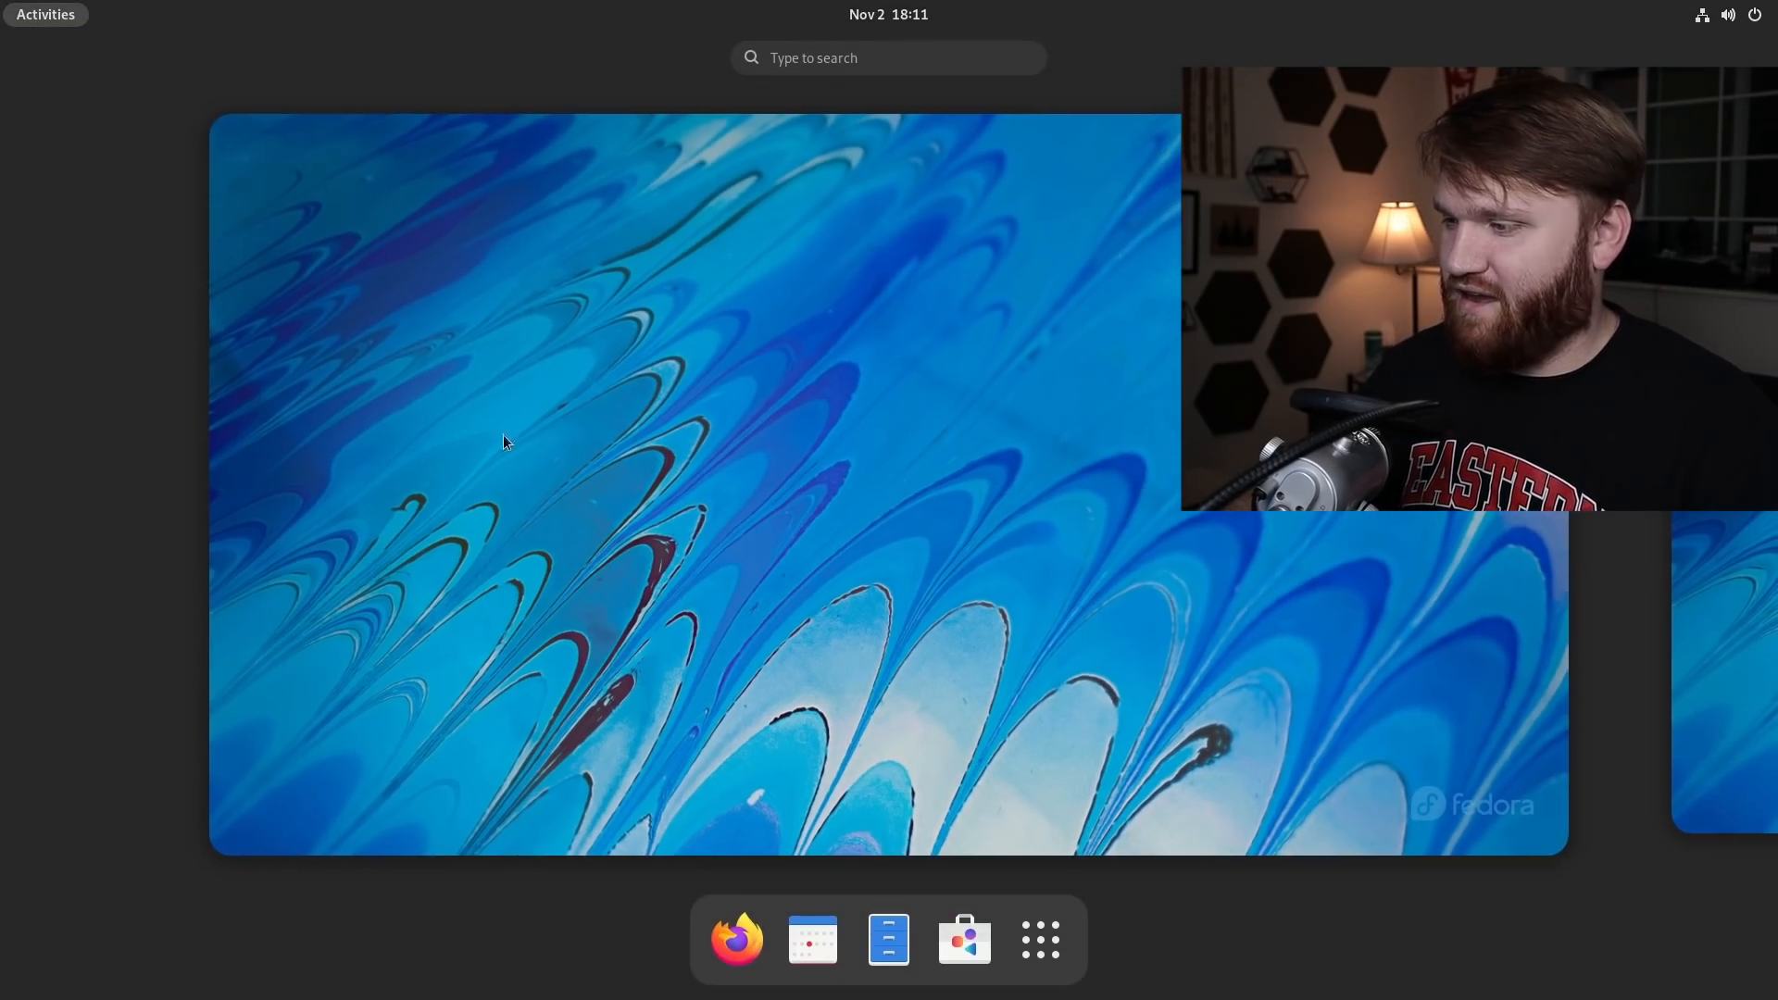
pyautogui.click(752, 932)
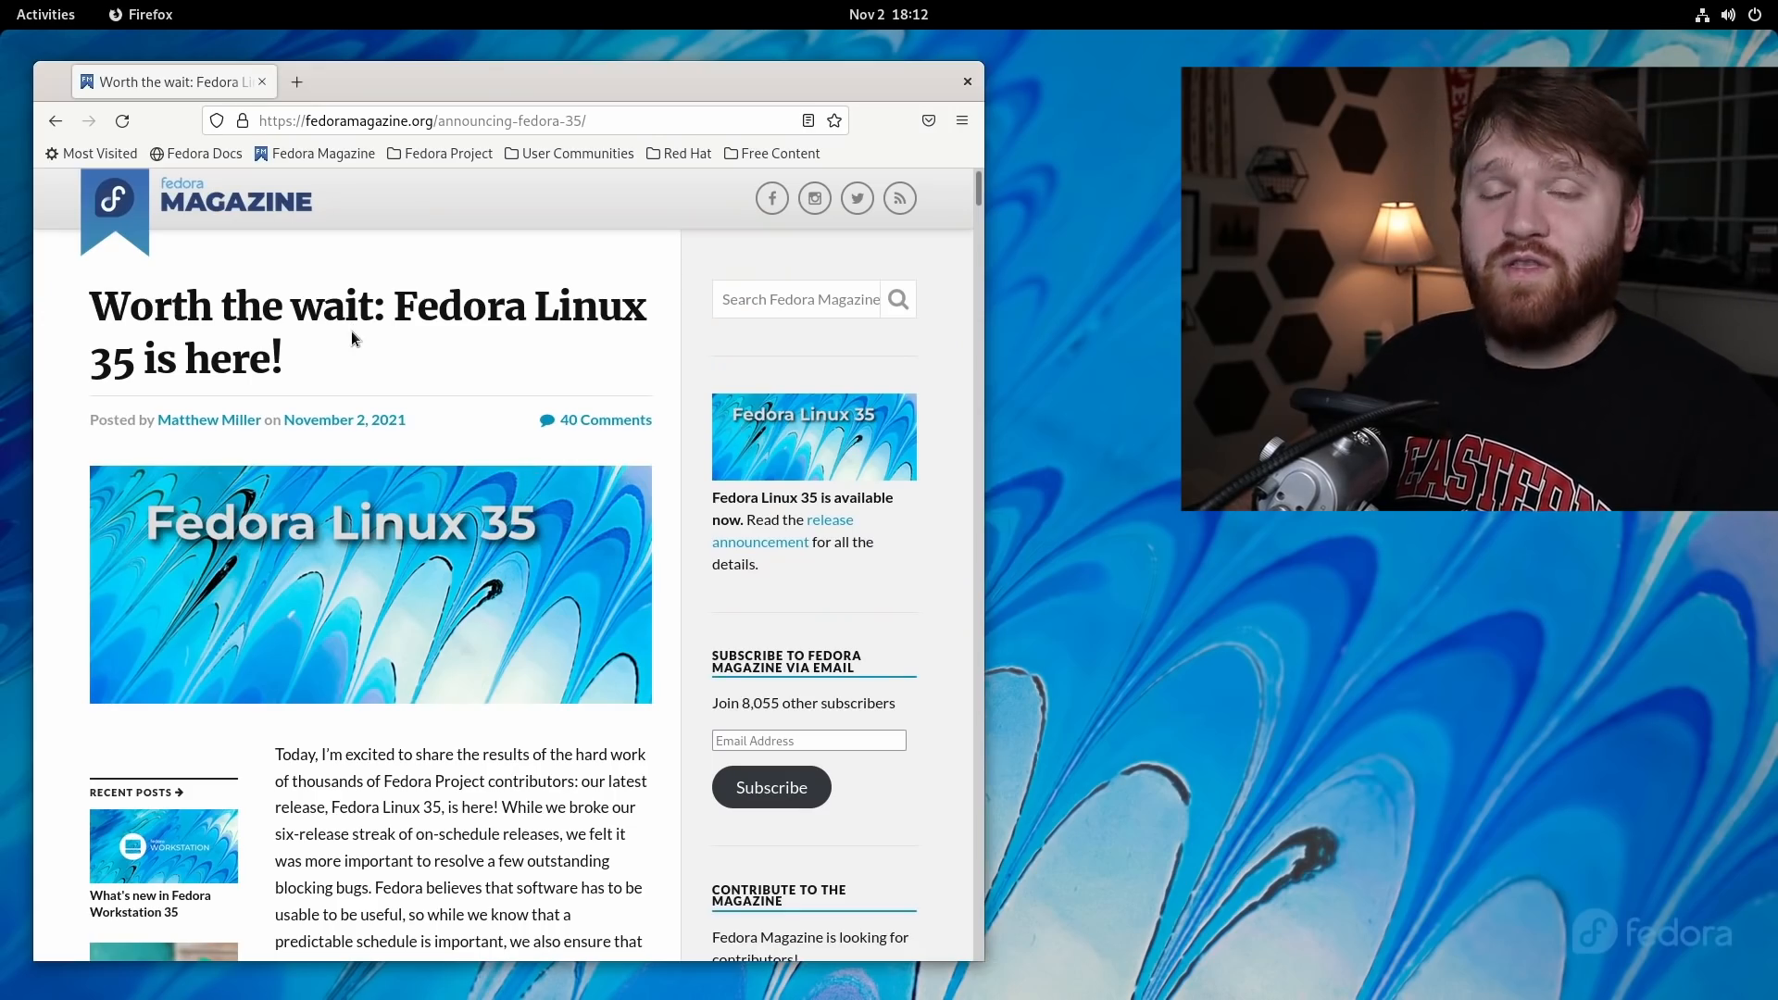
pyautogui.scroll(-10, 348, 352)
pyautogui.scroll(-4, 348, 352)
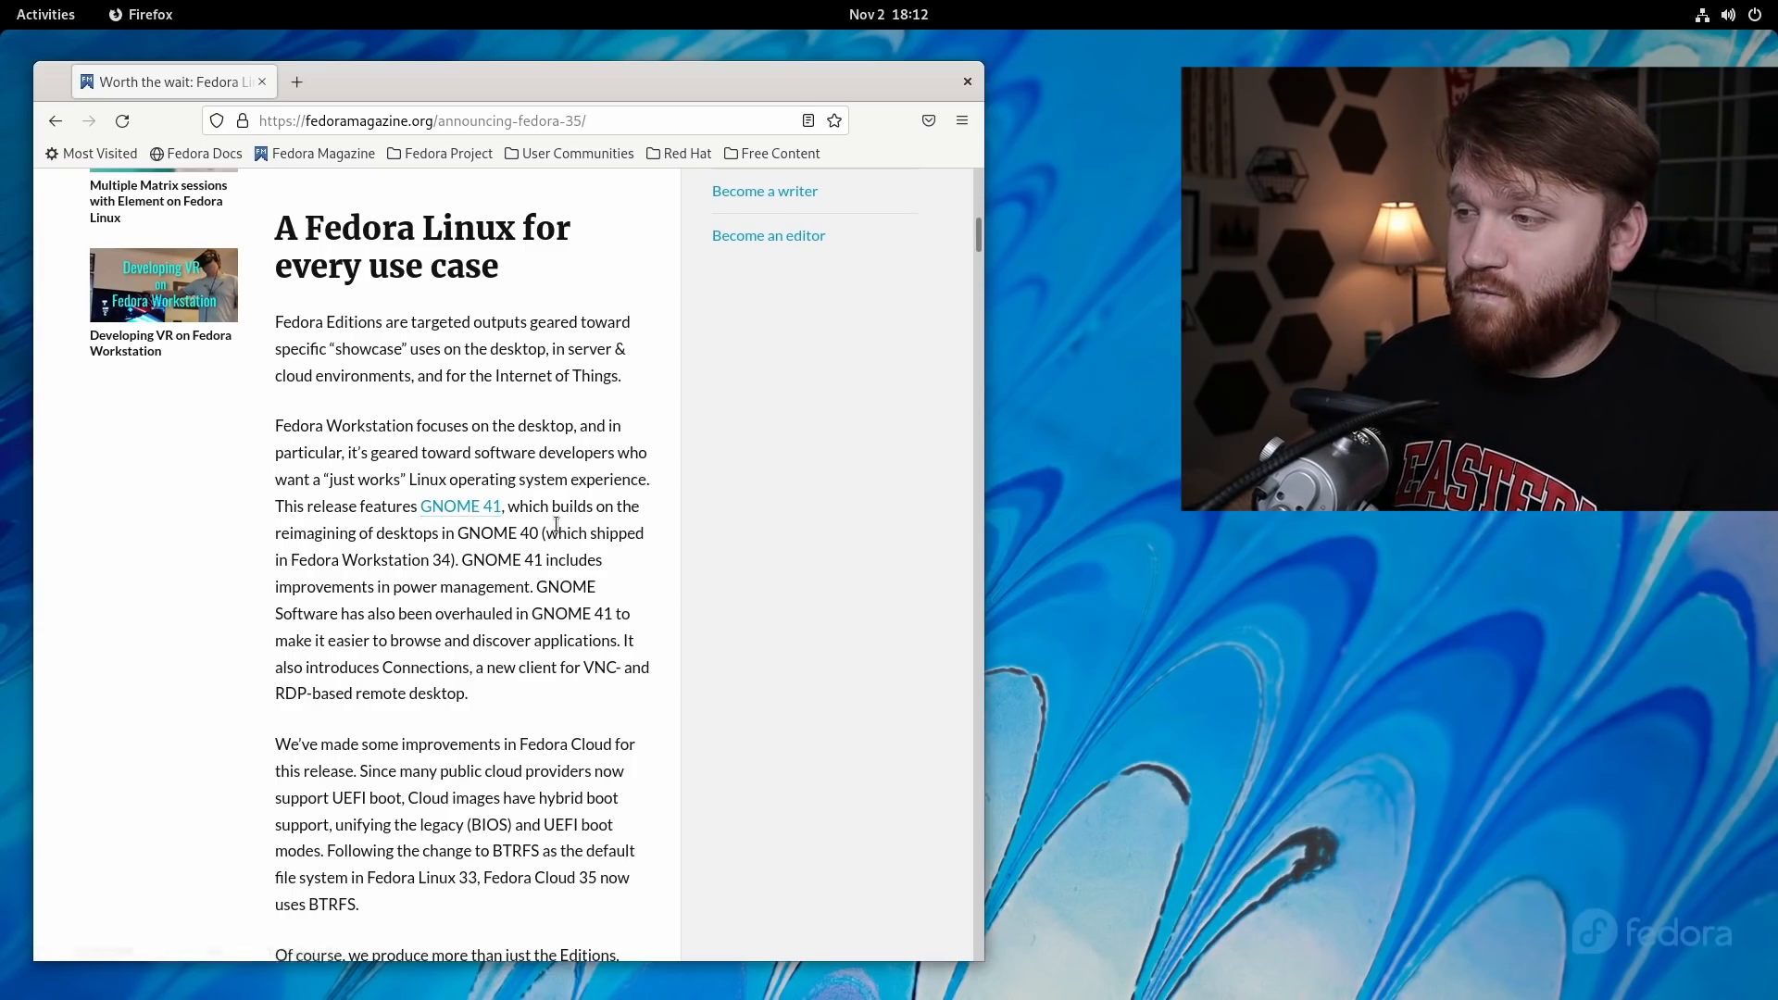
pyautogui.scroll(-2, 556, 518)
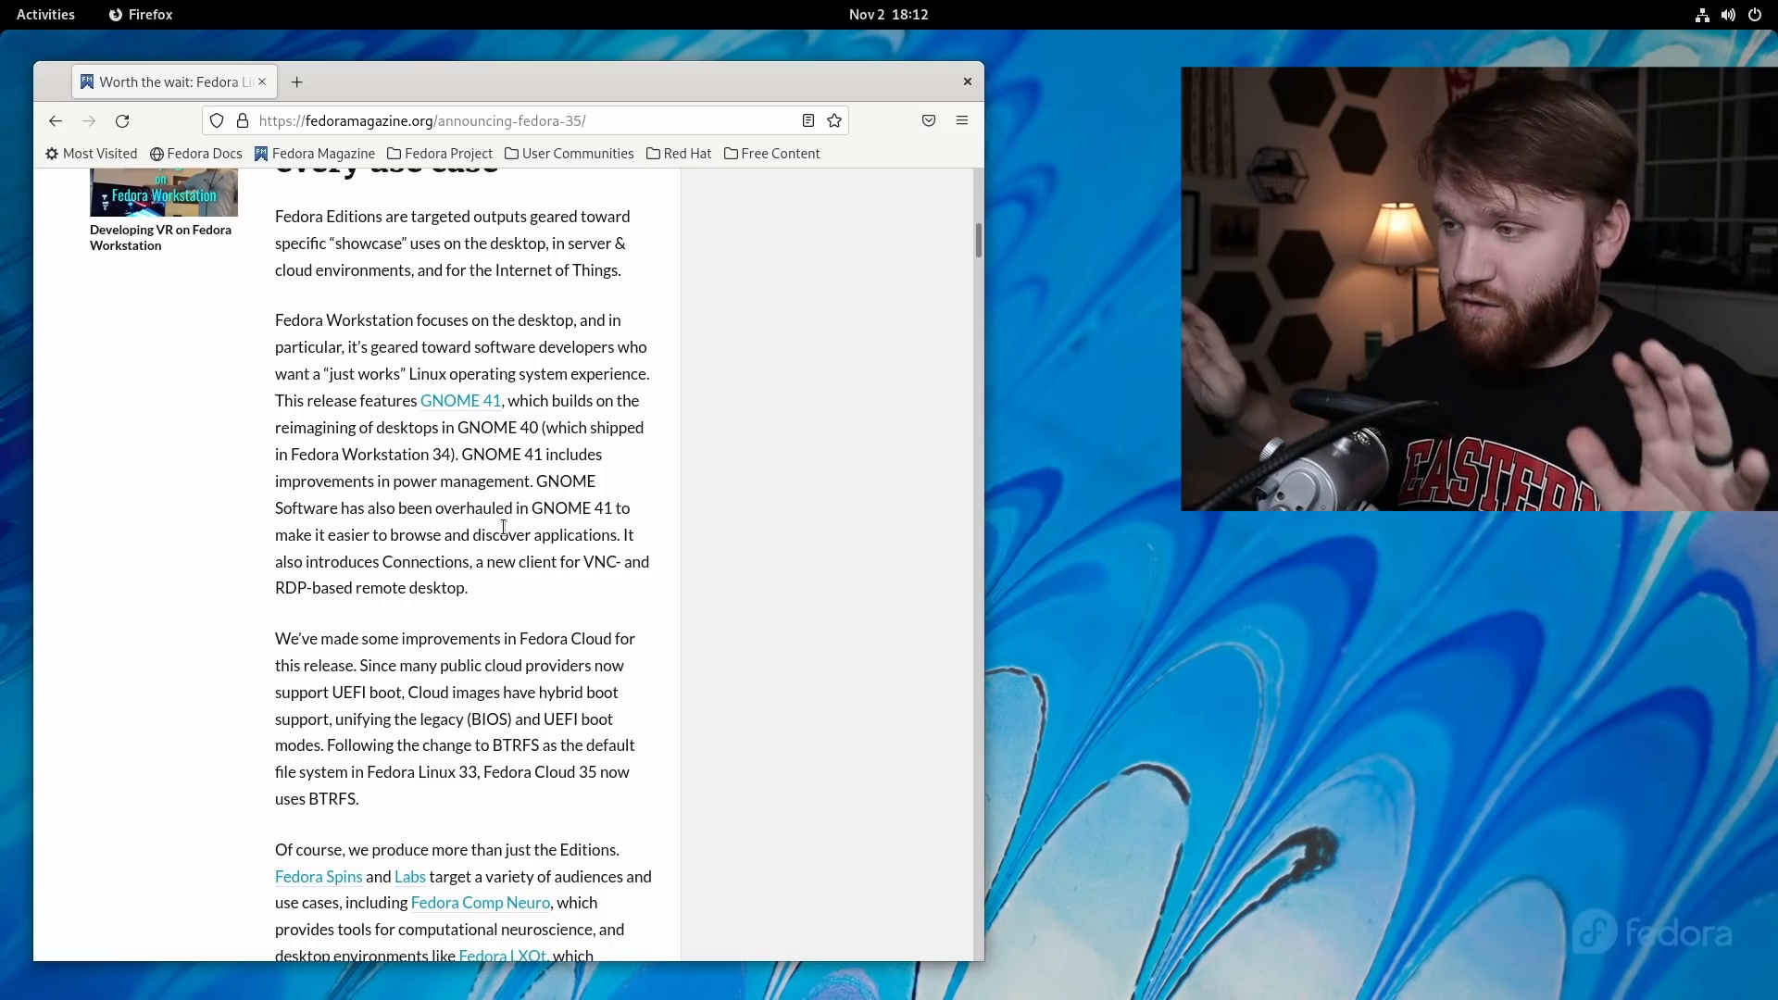
pyautogui.scroll(-3, 570, 490)
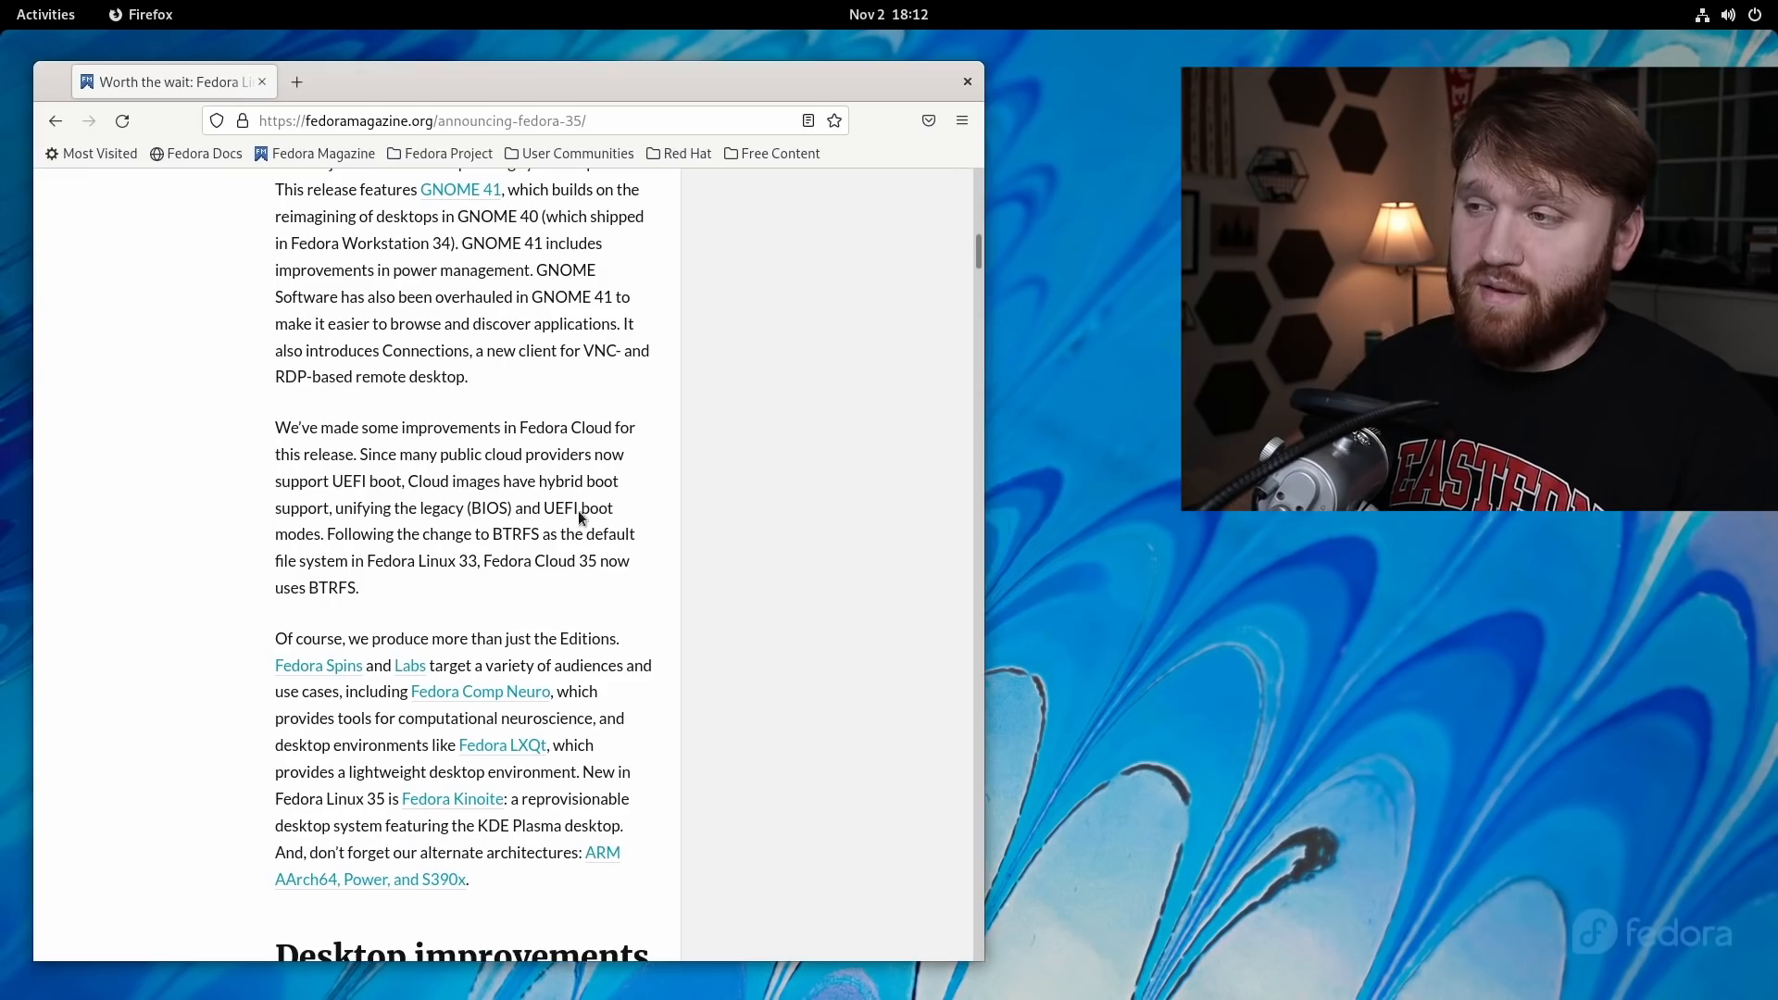
pyautogui.scroll(-6, 422, 546)
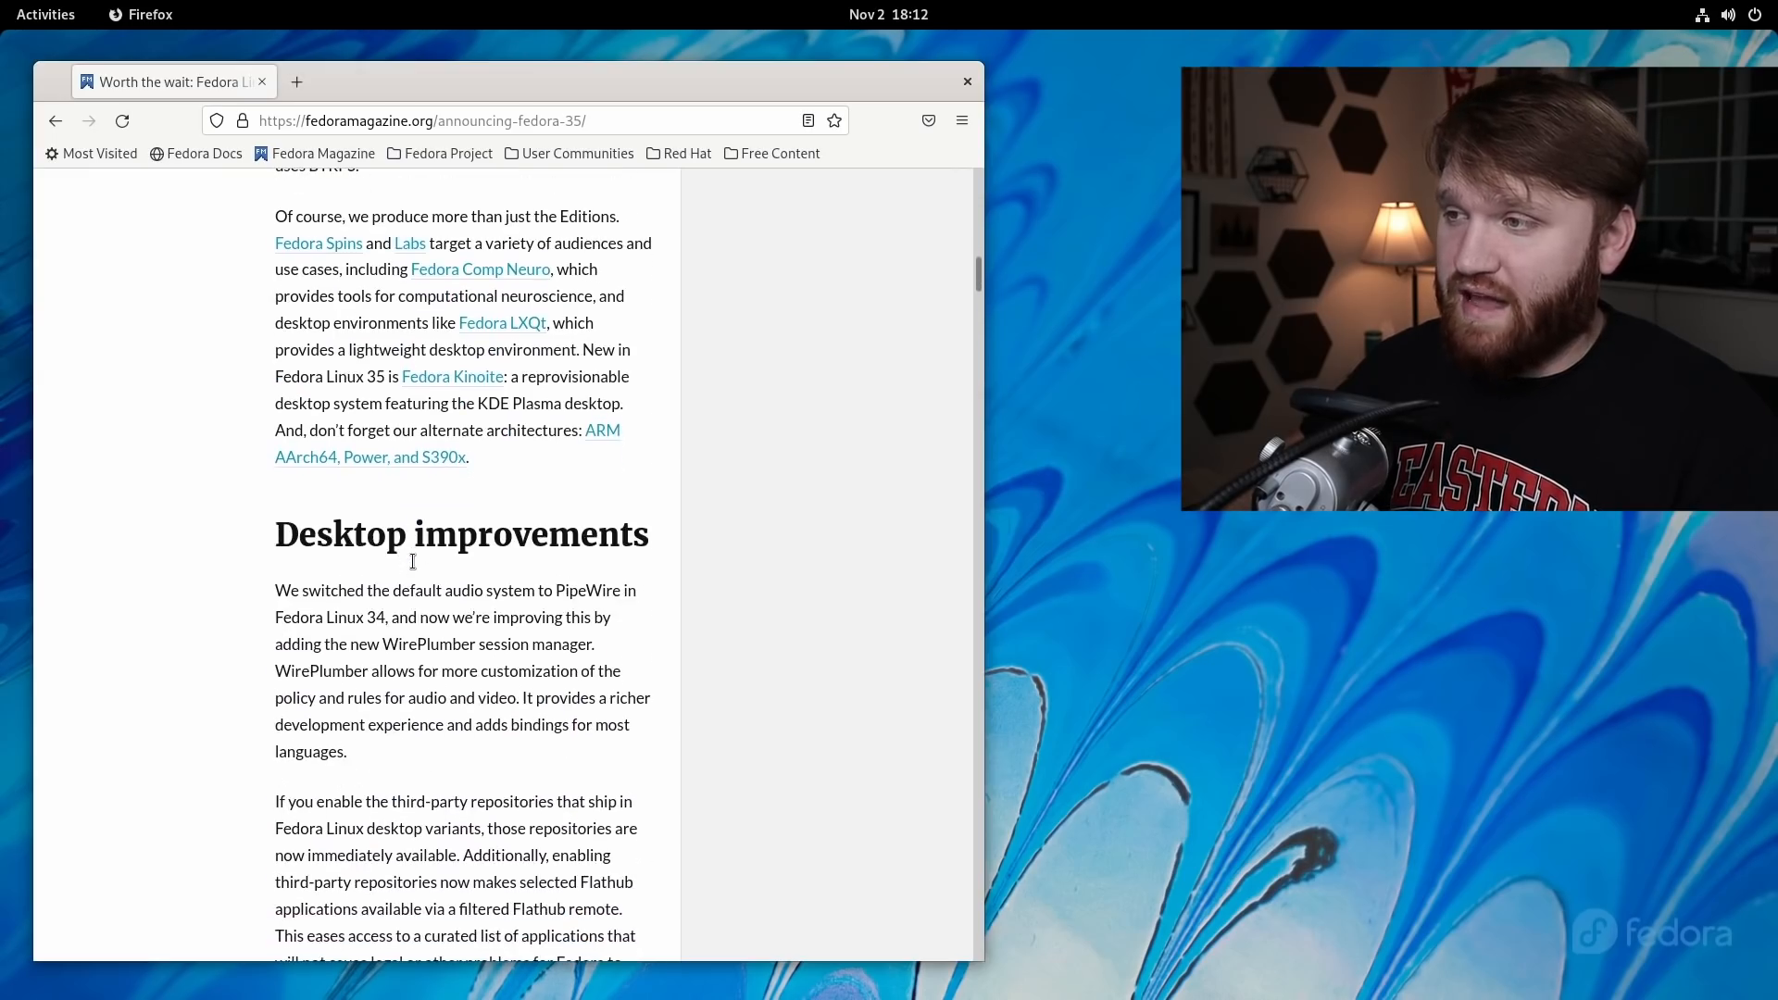
pyautogui.moveTo(275, 219); pyautogui.dragTo(505, 469)
pyautogui.click(506, 468)
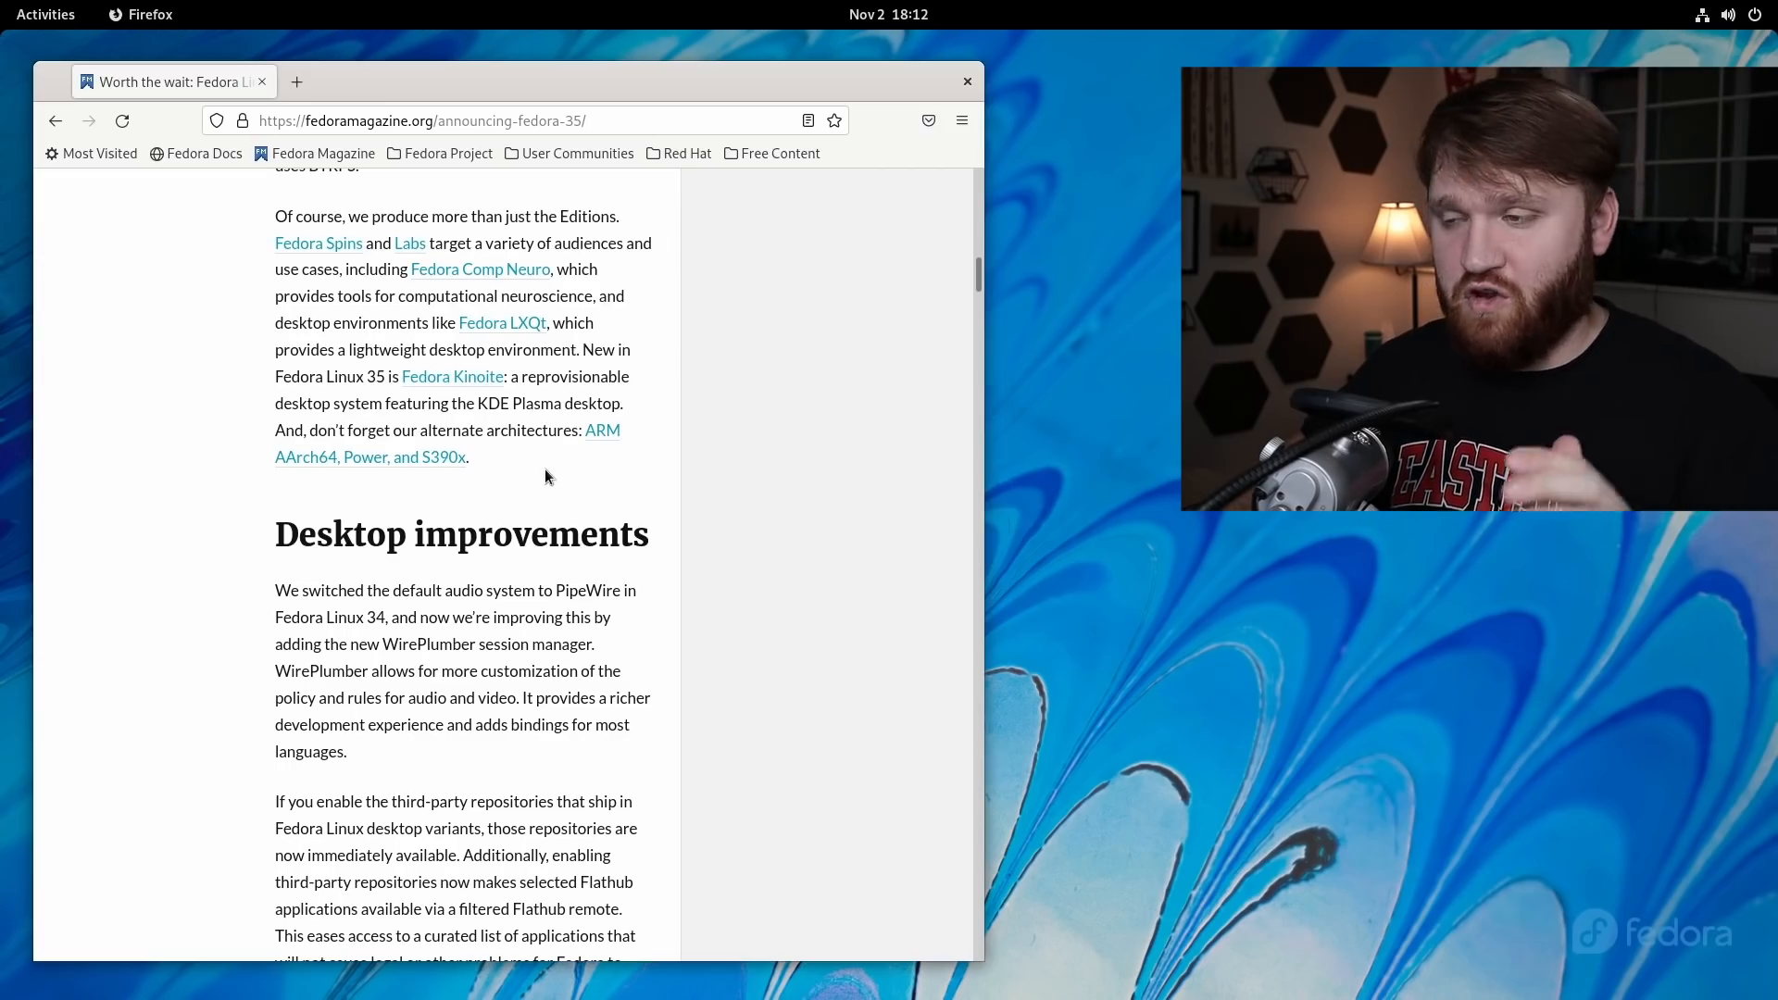
# Read the WirePlumber session manager paragraph under Desktop improvements, highlighting its key passages.
pyautogui.scroll(-2, 546, 476)
pyautogui.scroll(-8, 544, 475)
pyautogui.scroll(6, 574, 408)
pyautogui.scroll(-2, 606, 345)
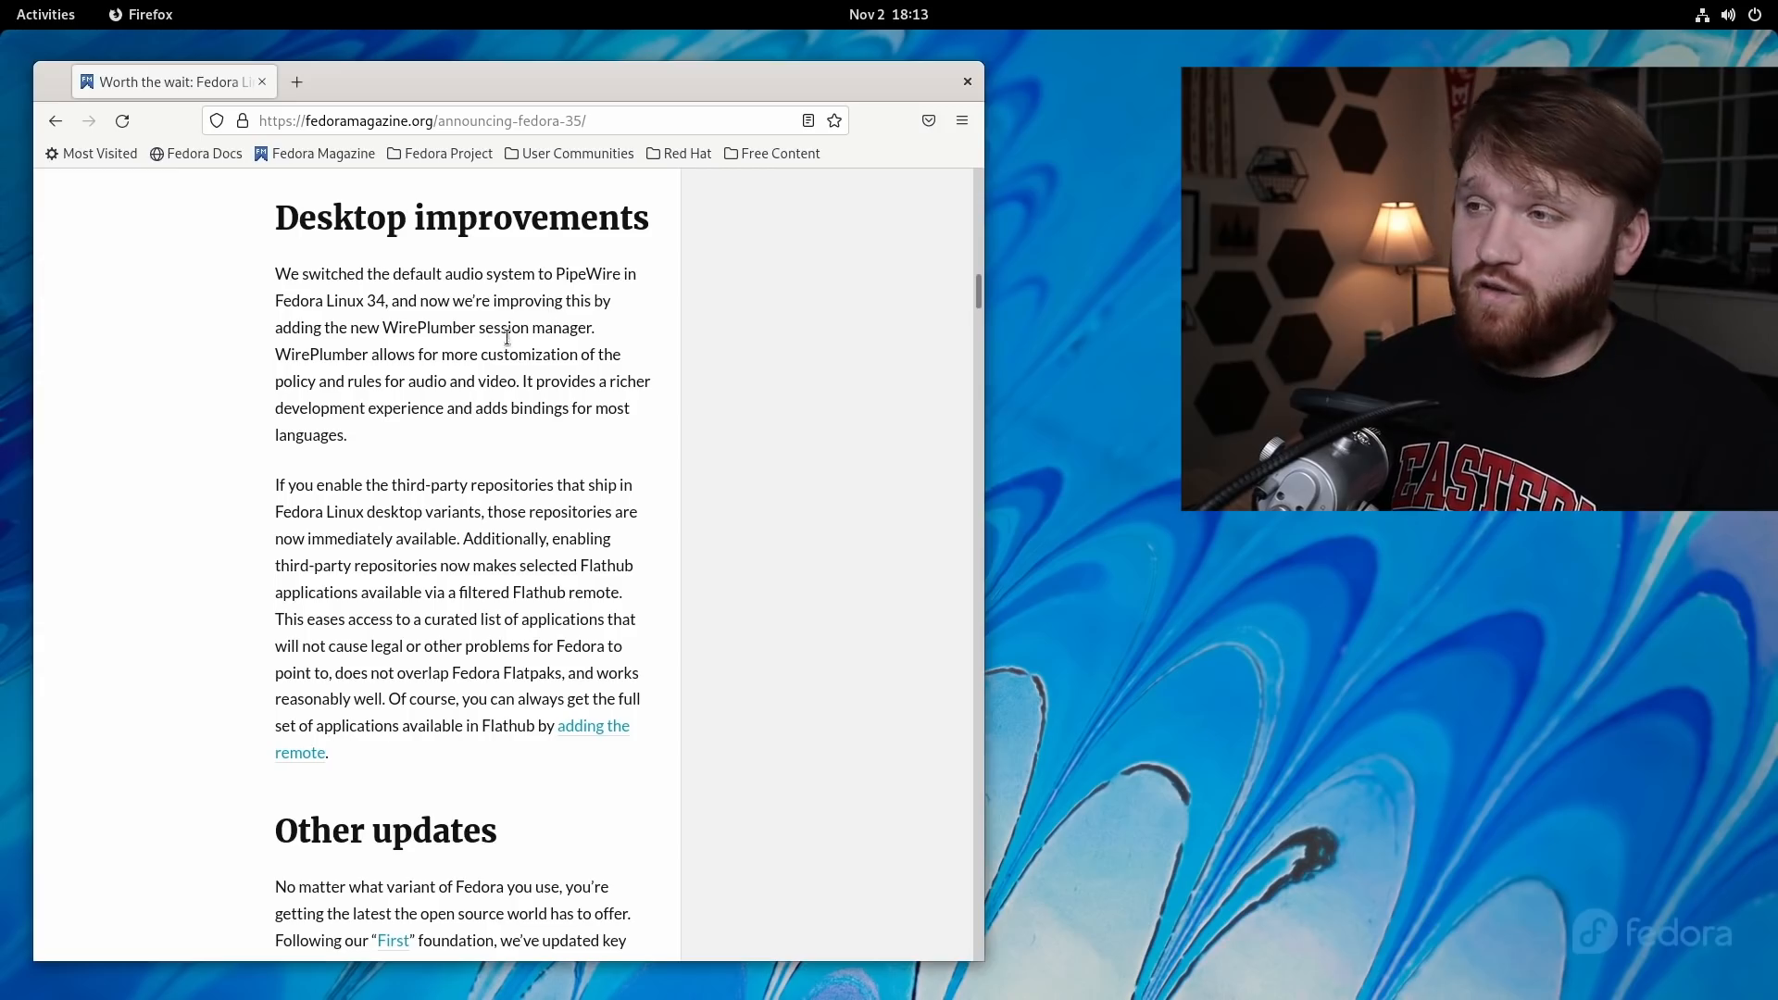
pyautogui.moveTo(387, 327); pyautogui.dragTo(578, 328)
pyautogui.click(443, 352)
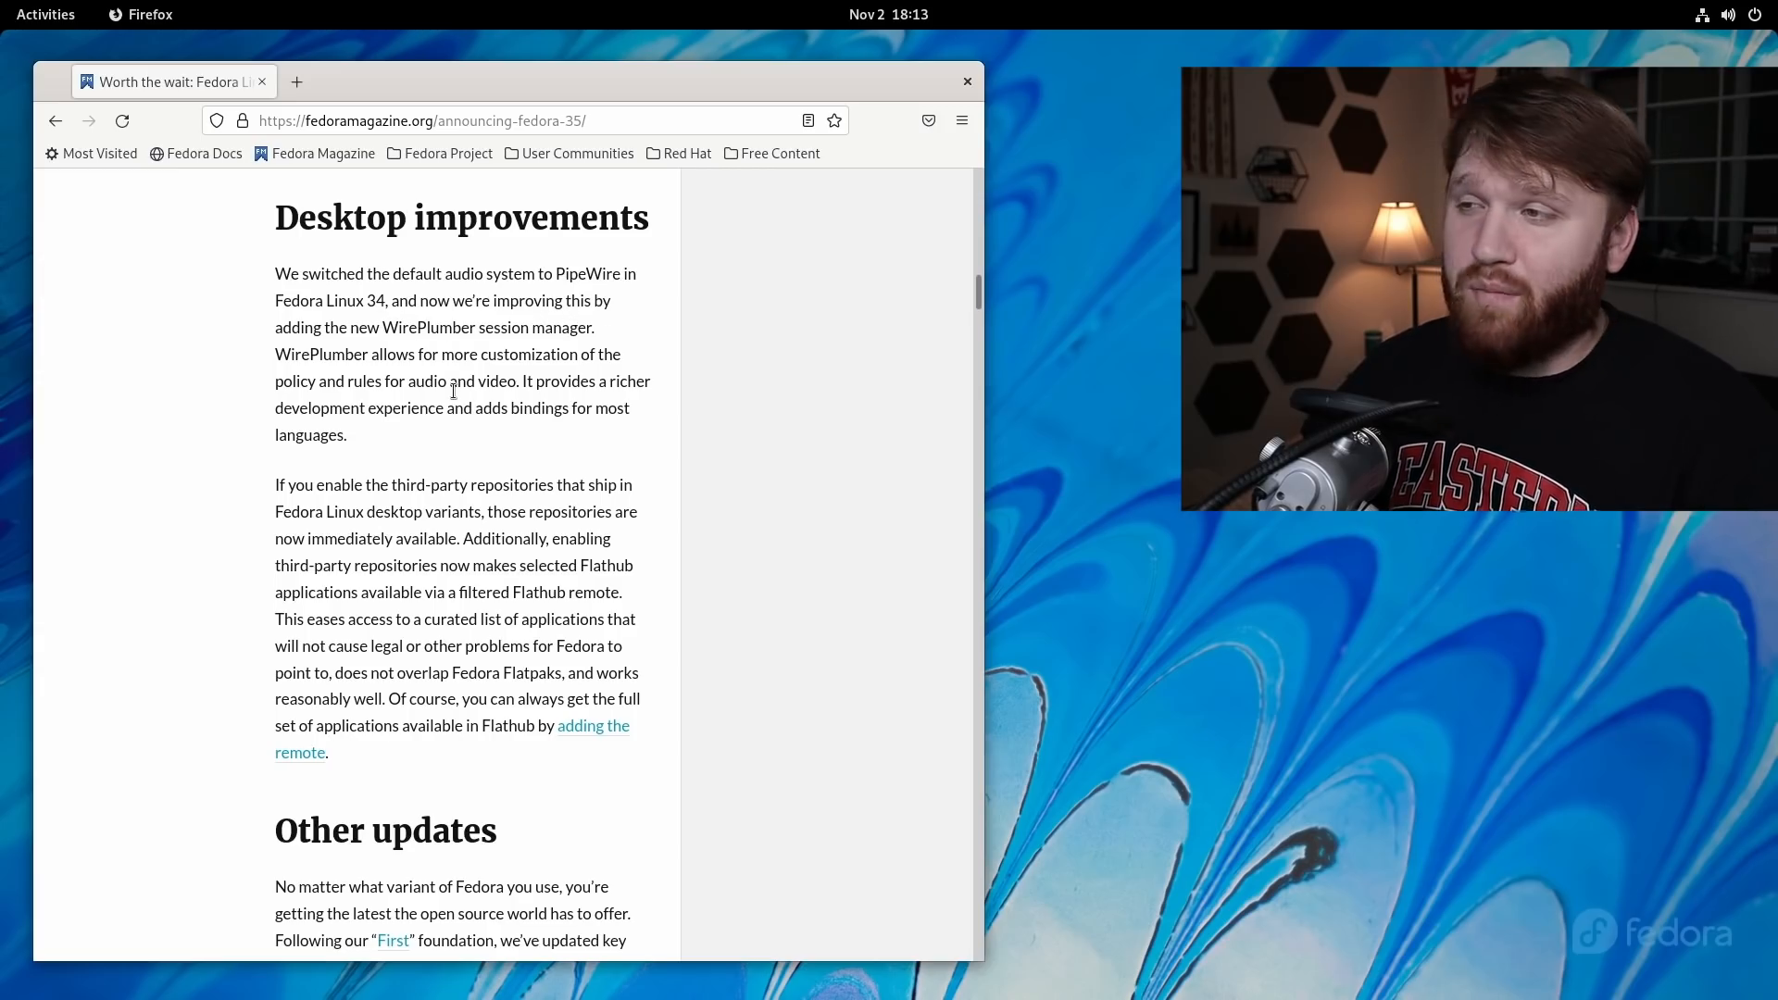
pyautogui.moveTo(363, 355); pyautogui.dragTo(498, 378)
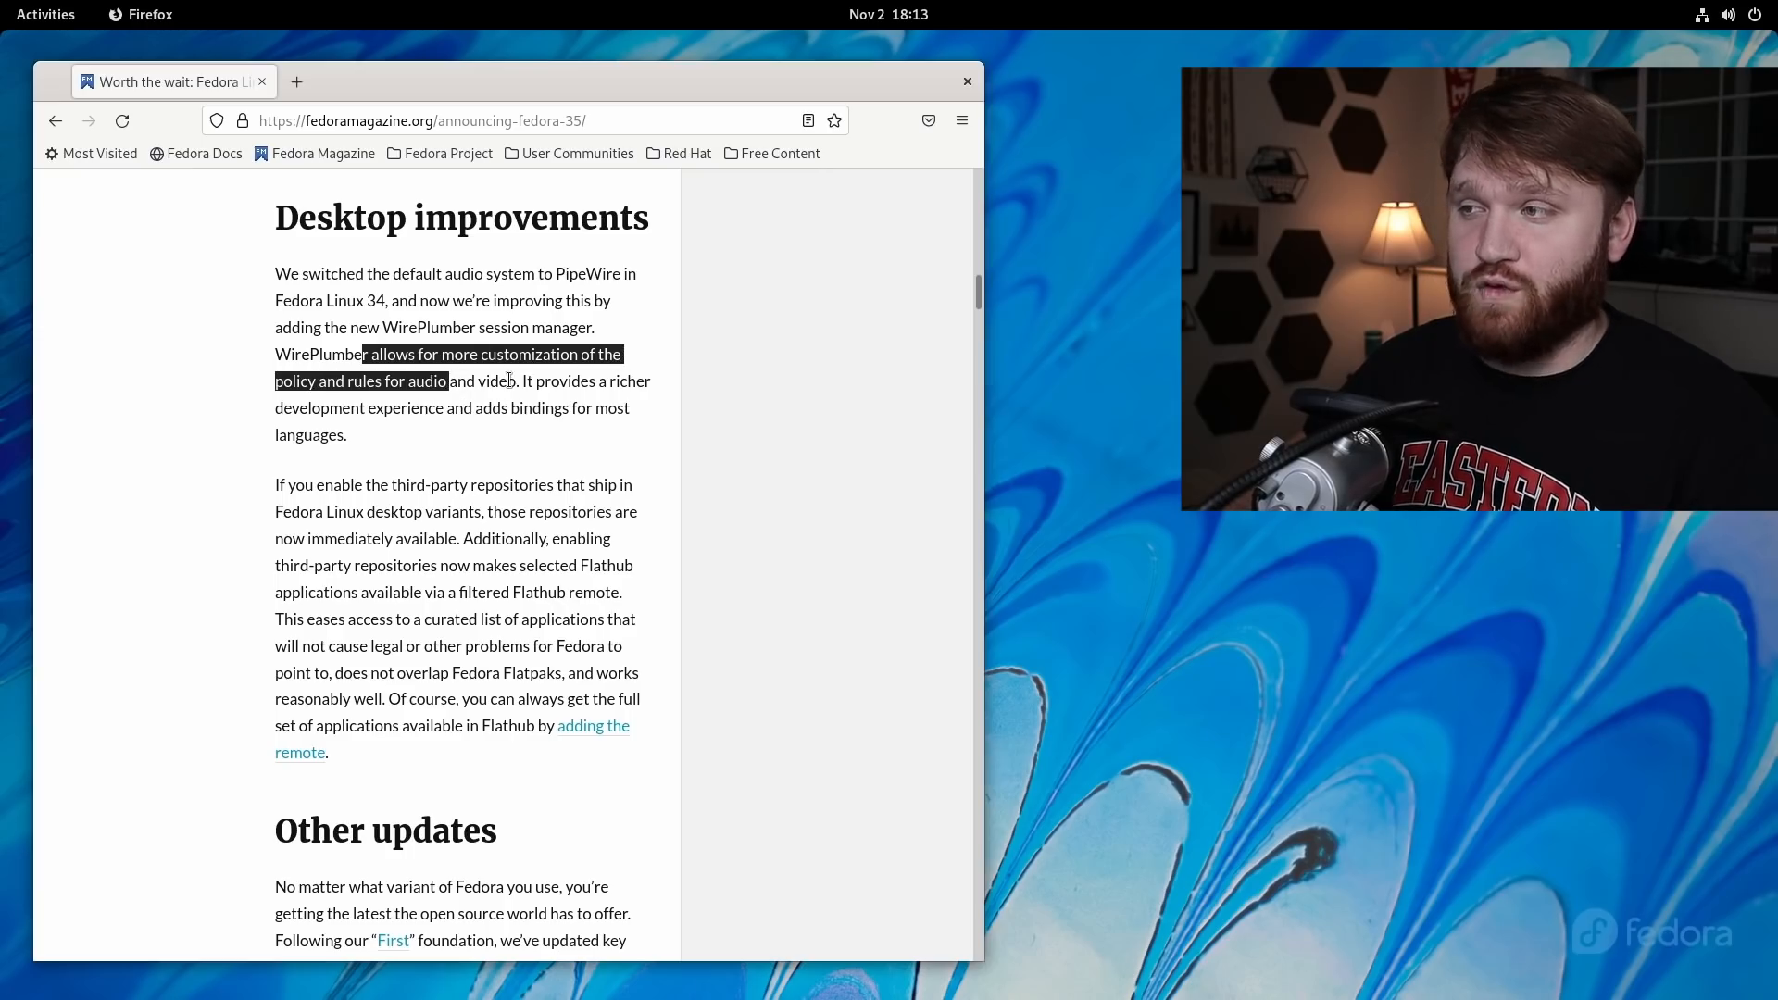
pyautogui.click(500, 379)
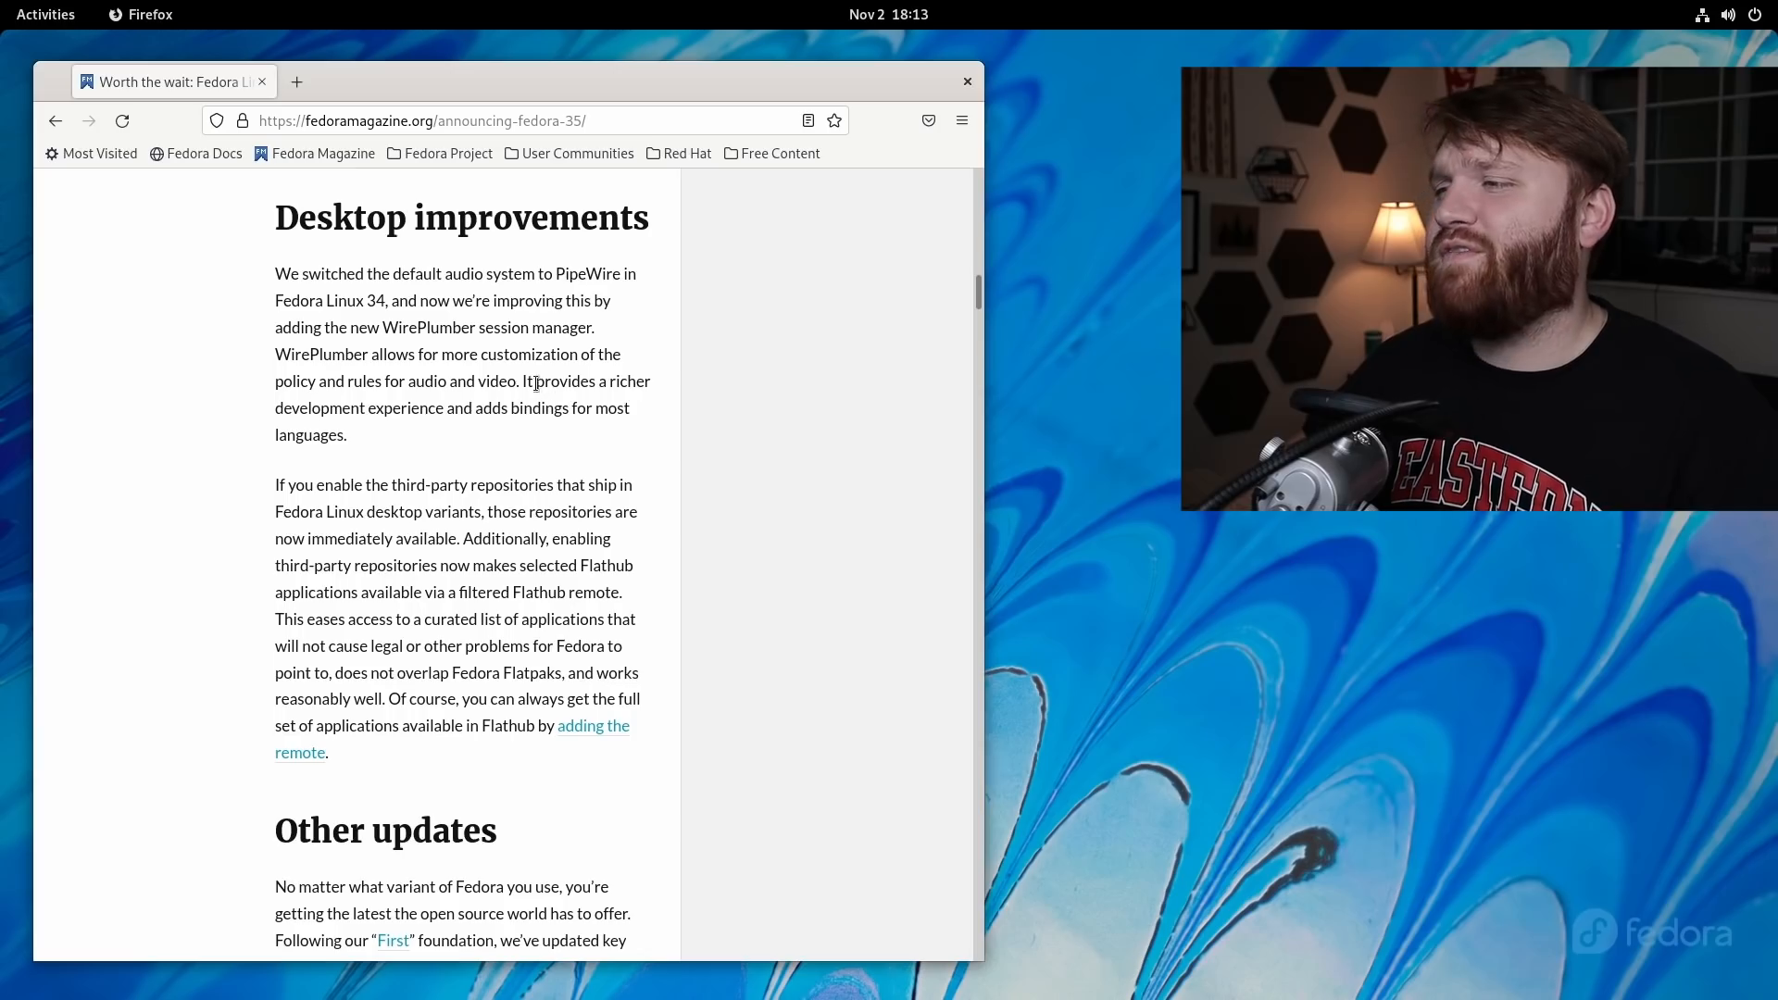
pyautogui.moveTo(528, 380); pyautogui.dragTo(617, 409)
pyautogui.click(440, 446)
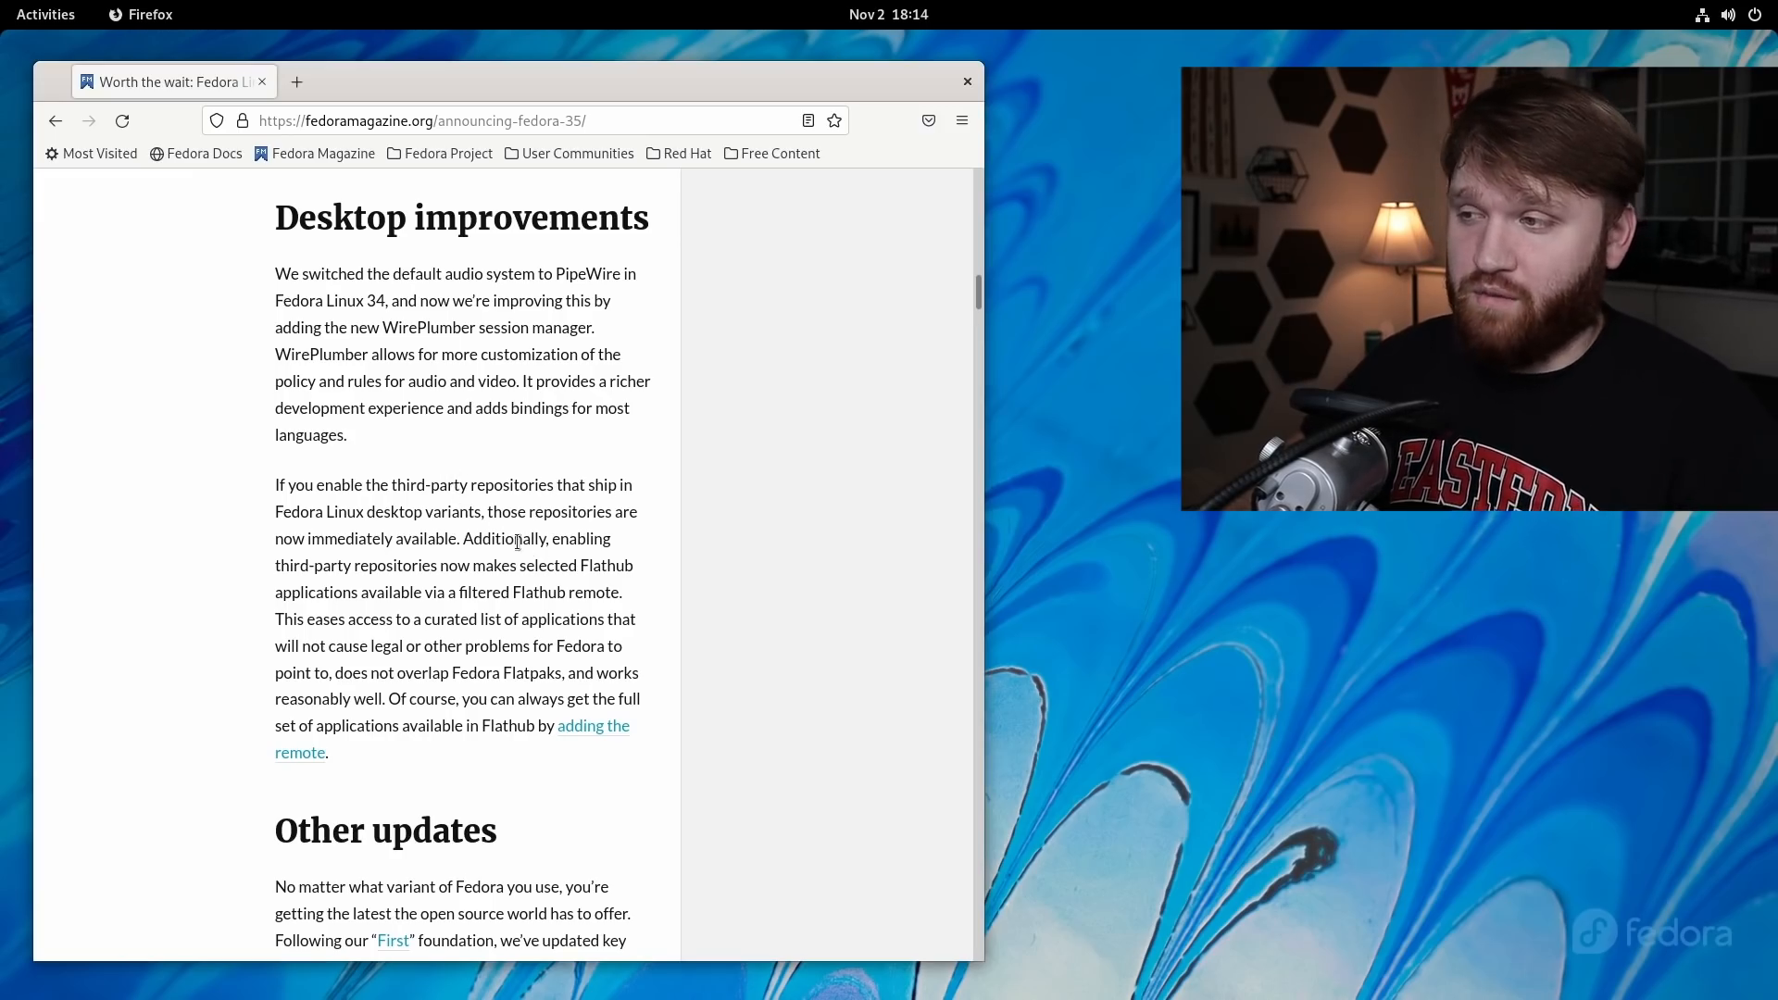
# Read and highlight the paragraph on third-party repositories and the filtered Flathub remote.
pyautogui.scroll(-2, 500, 523)
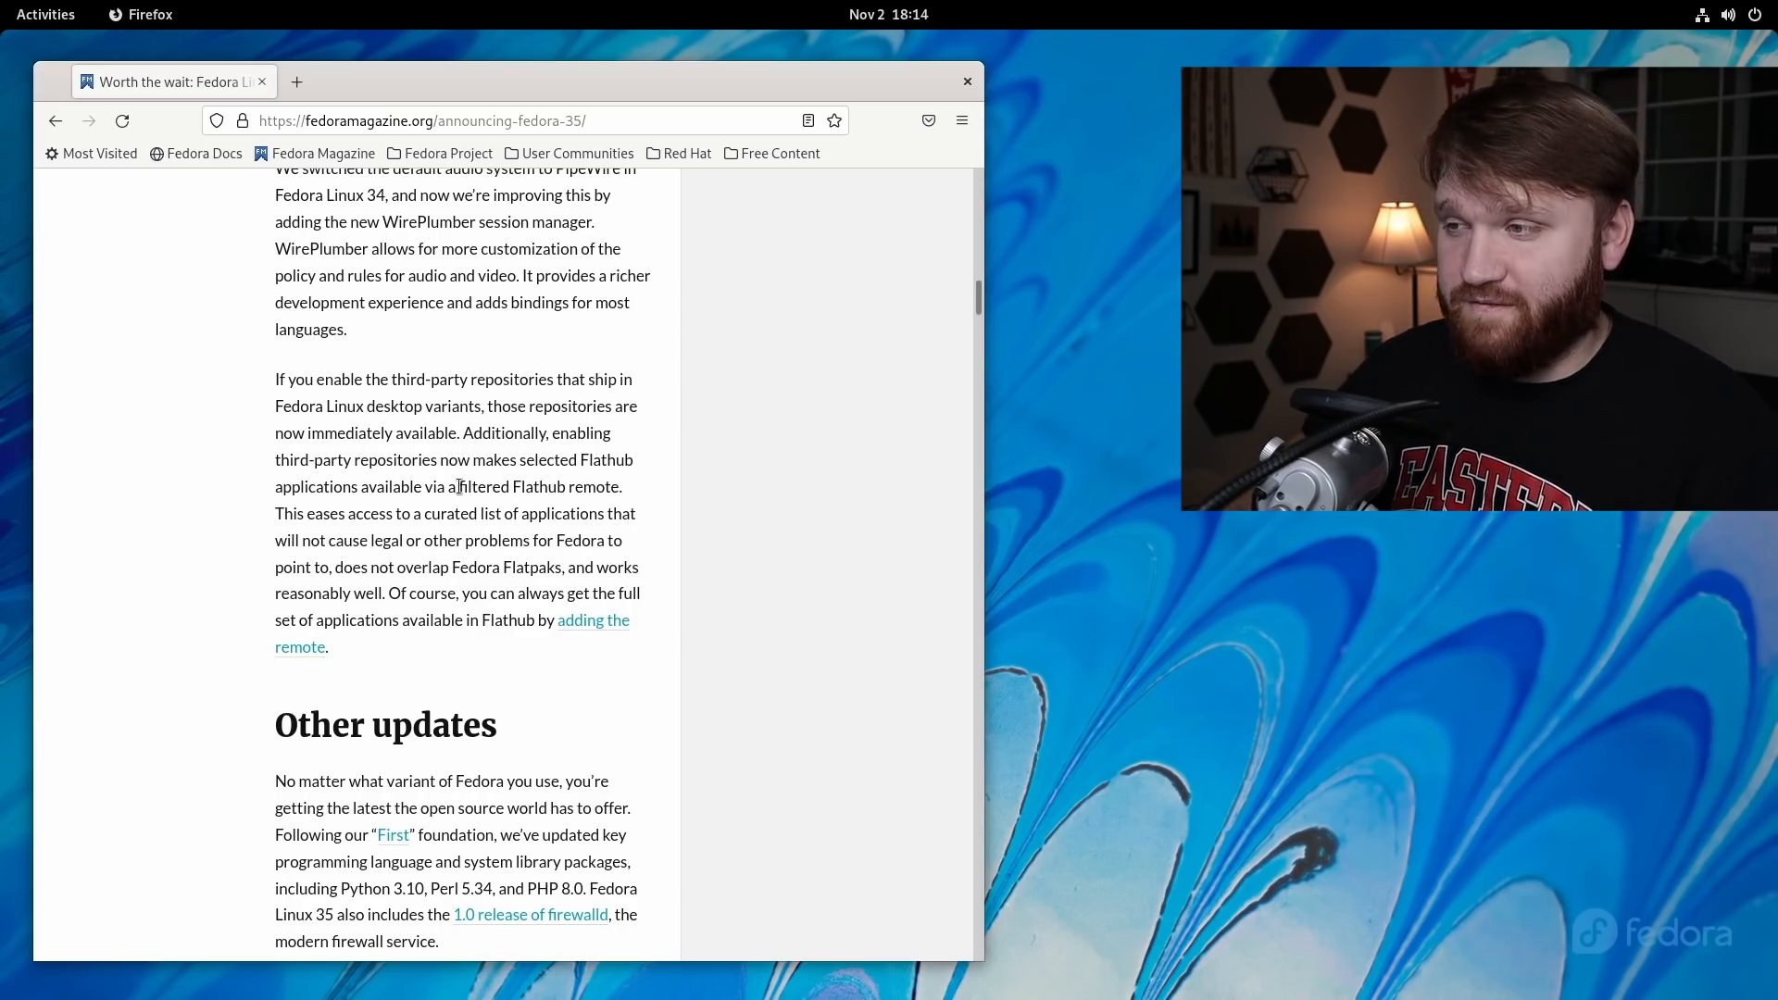
pyautogui.moveTo(292, 488); pyautogui.dragTo(631, 489)
pyautogui.moveTo(523, 637); pyautogui.dragTo(273, 375)
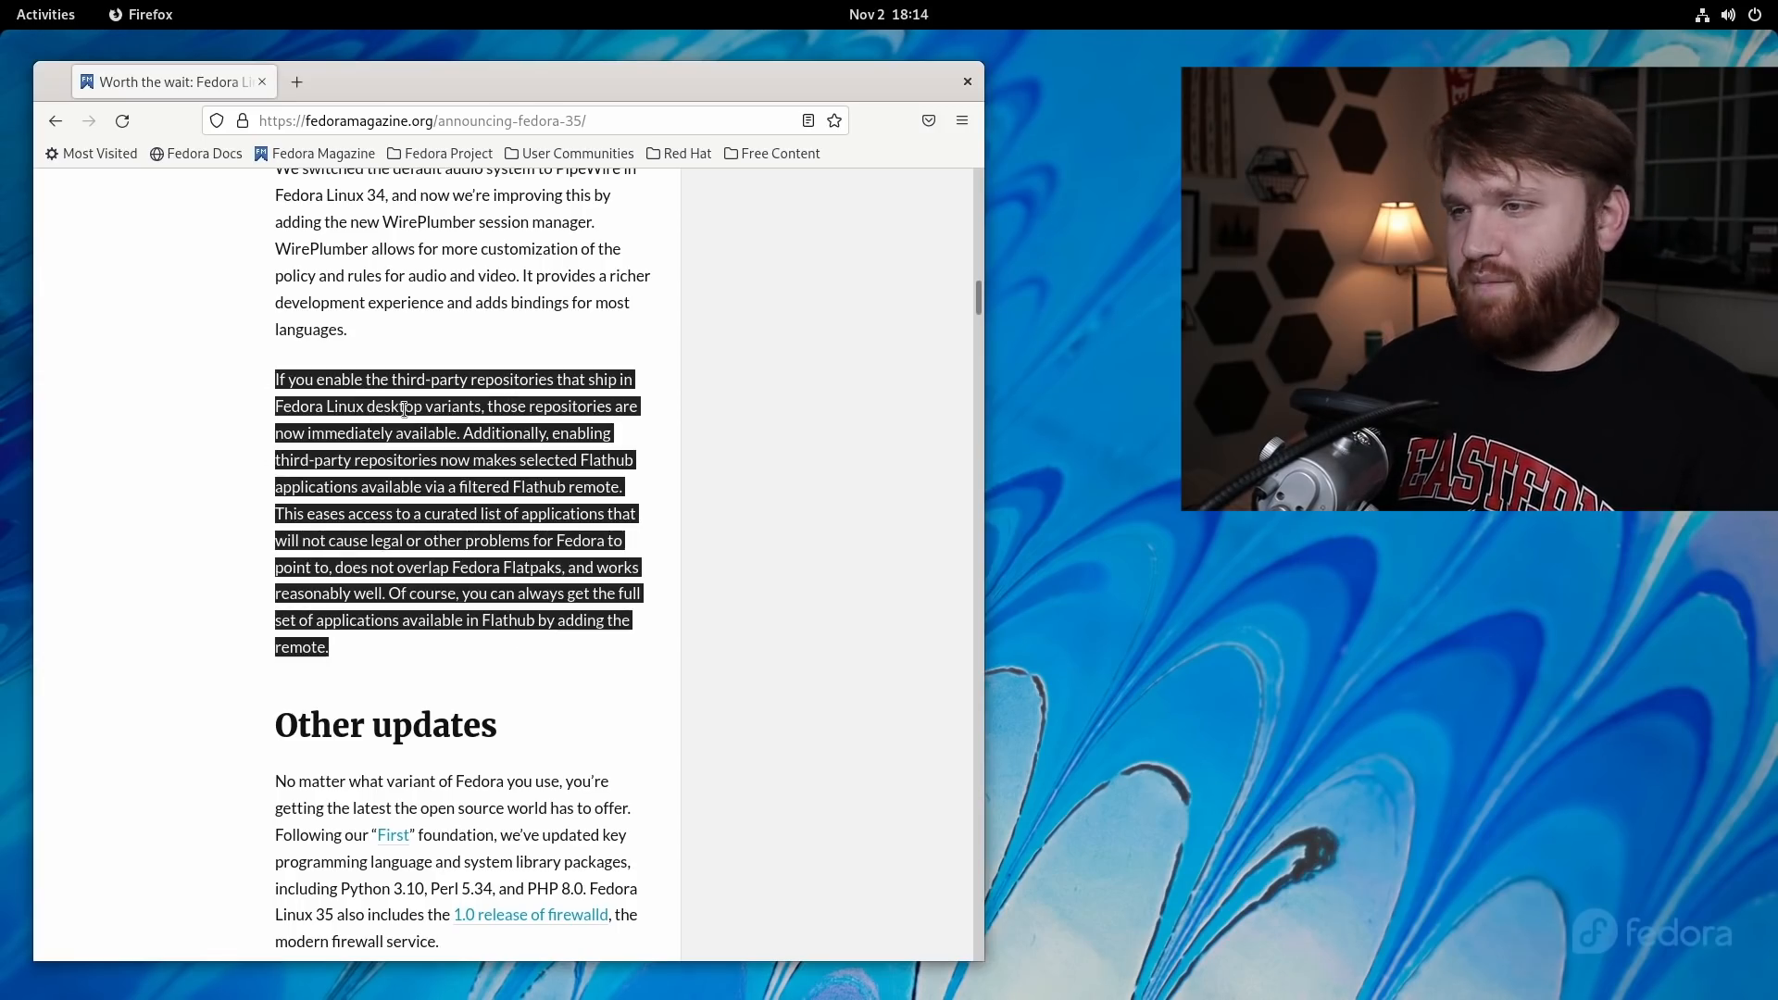
pyautogui.click(402, 409)
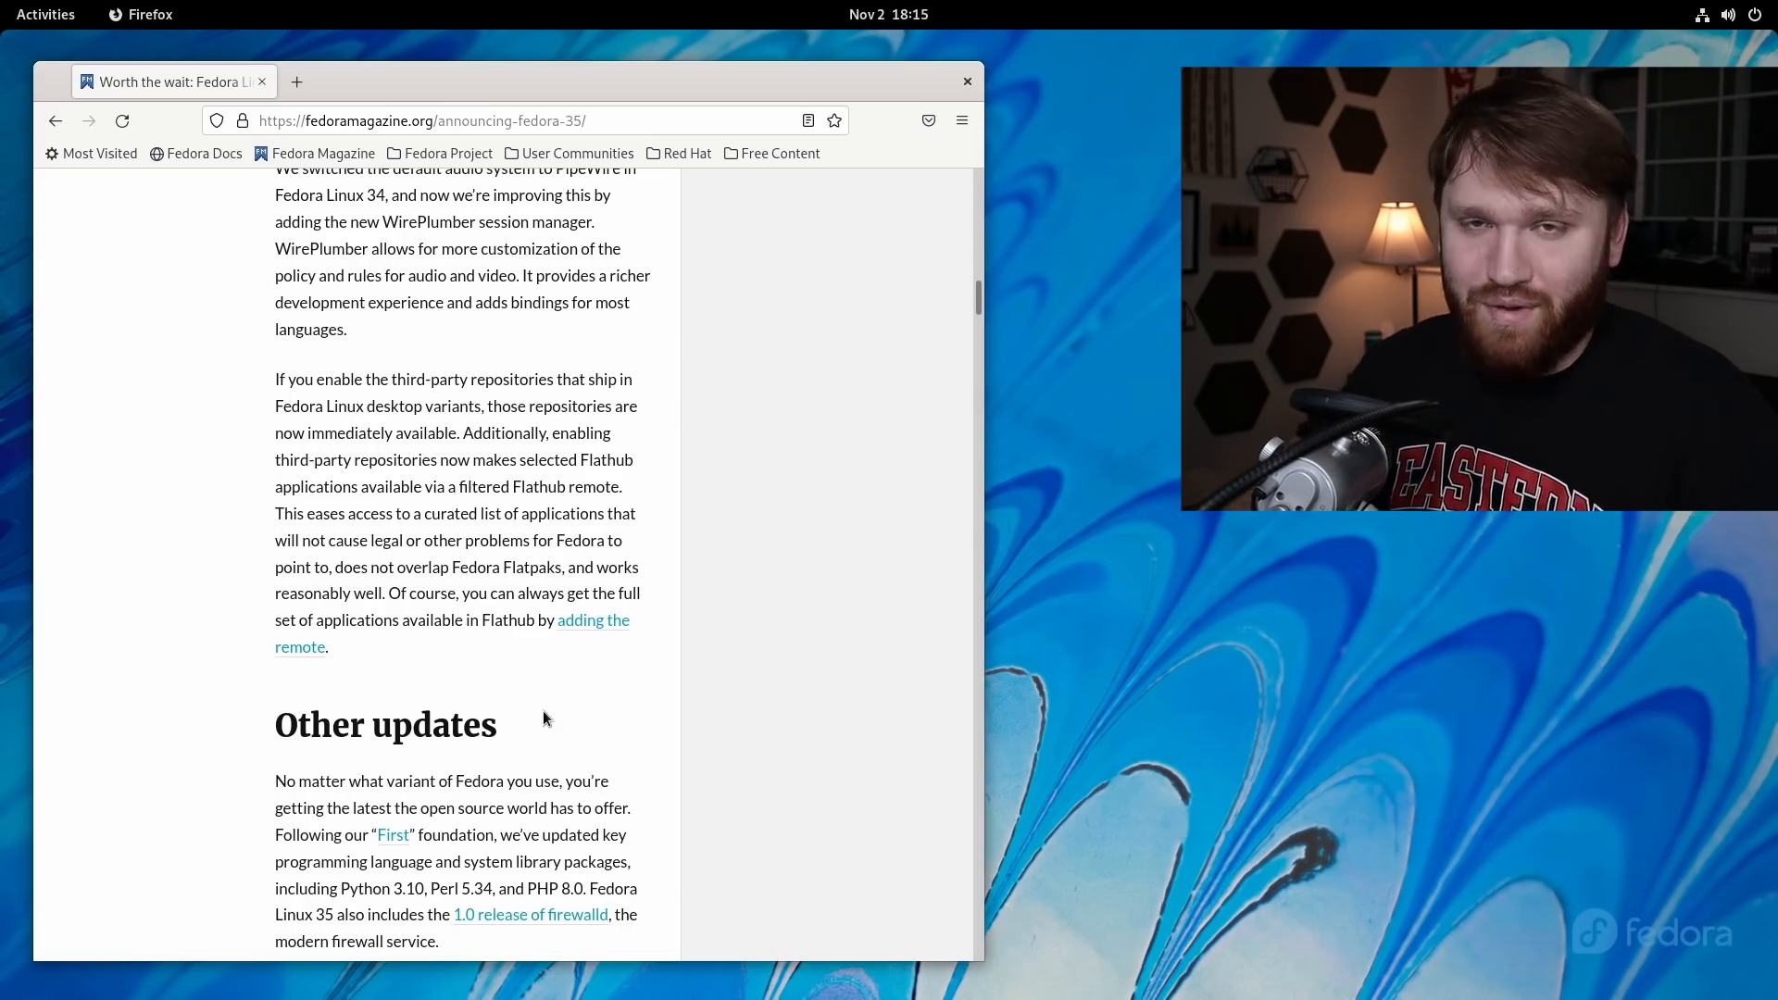
# Read the Other updates section, highlighting the Python, PHP and firewalld versions, and continue to the article's closing sections.
pyautogui.scroll(-4, 524, 704)
pyautogui.scroll(-2, 535, 684)
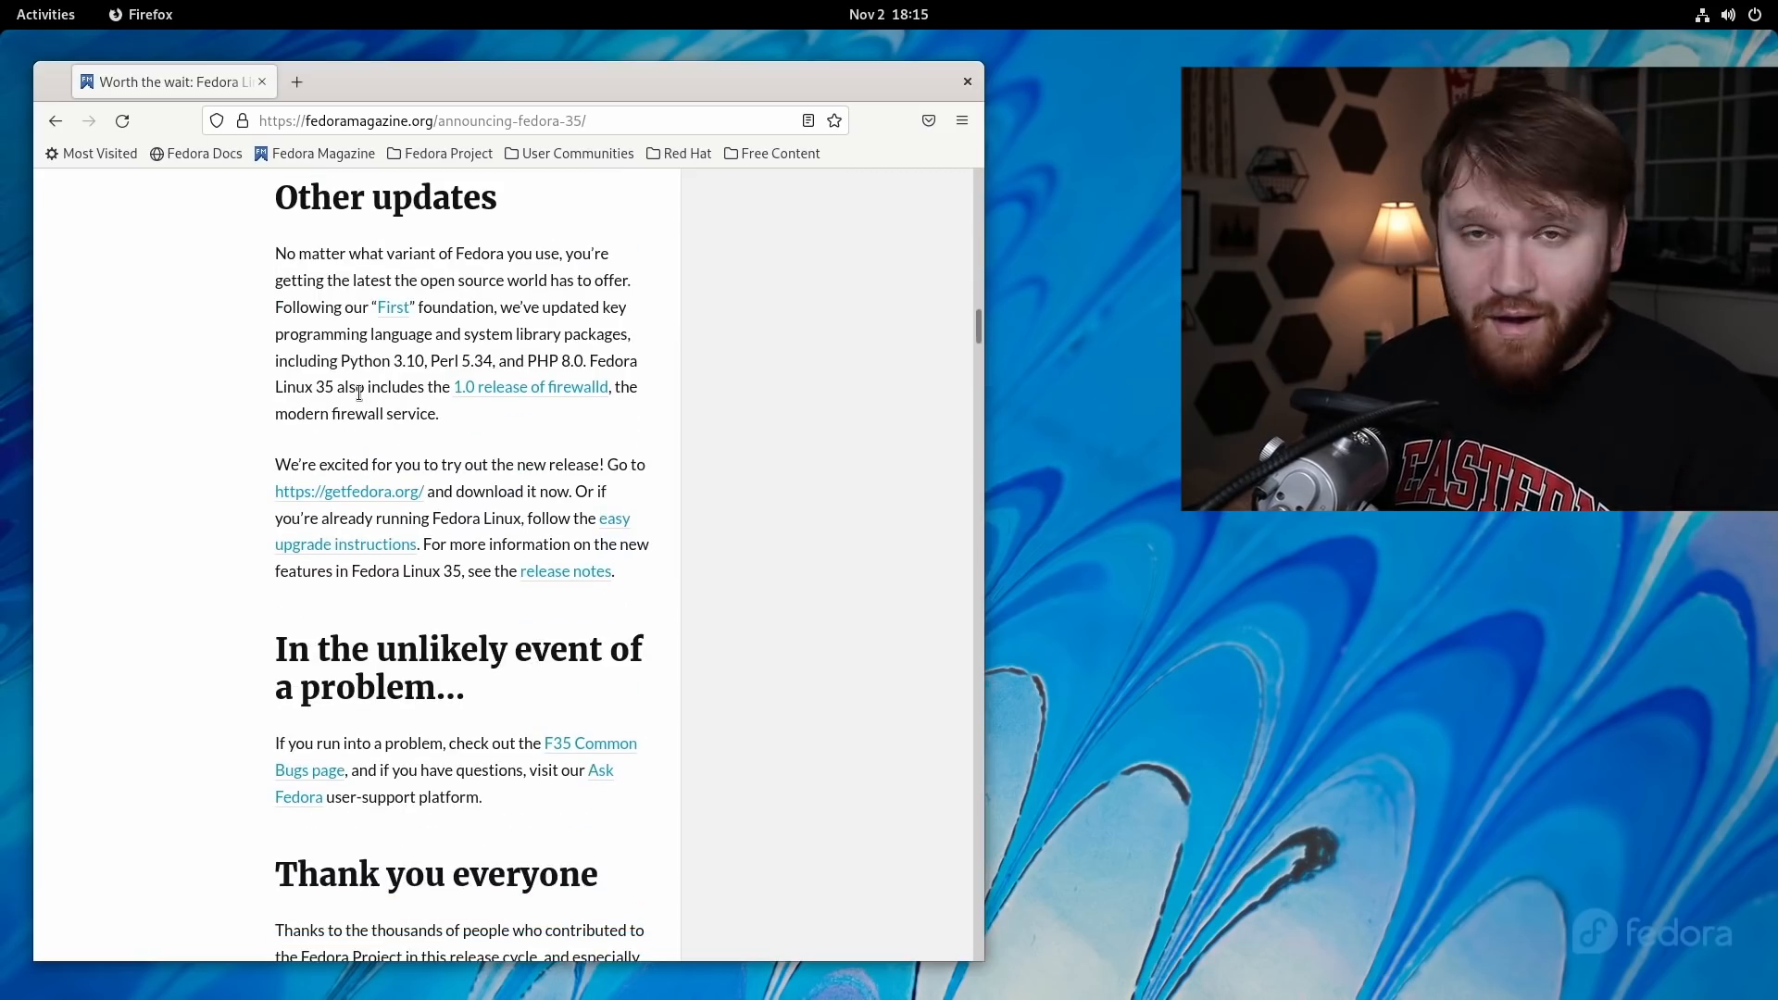
pyautogui.moveTo(342, 360); pyautogui.dragTo(418, 360)
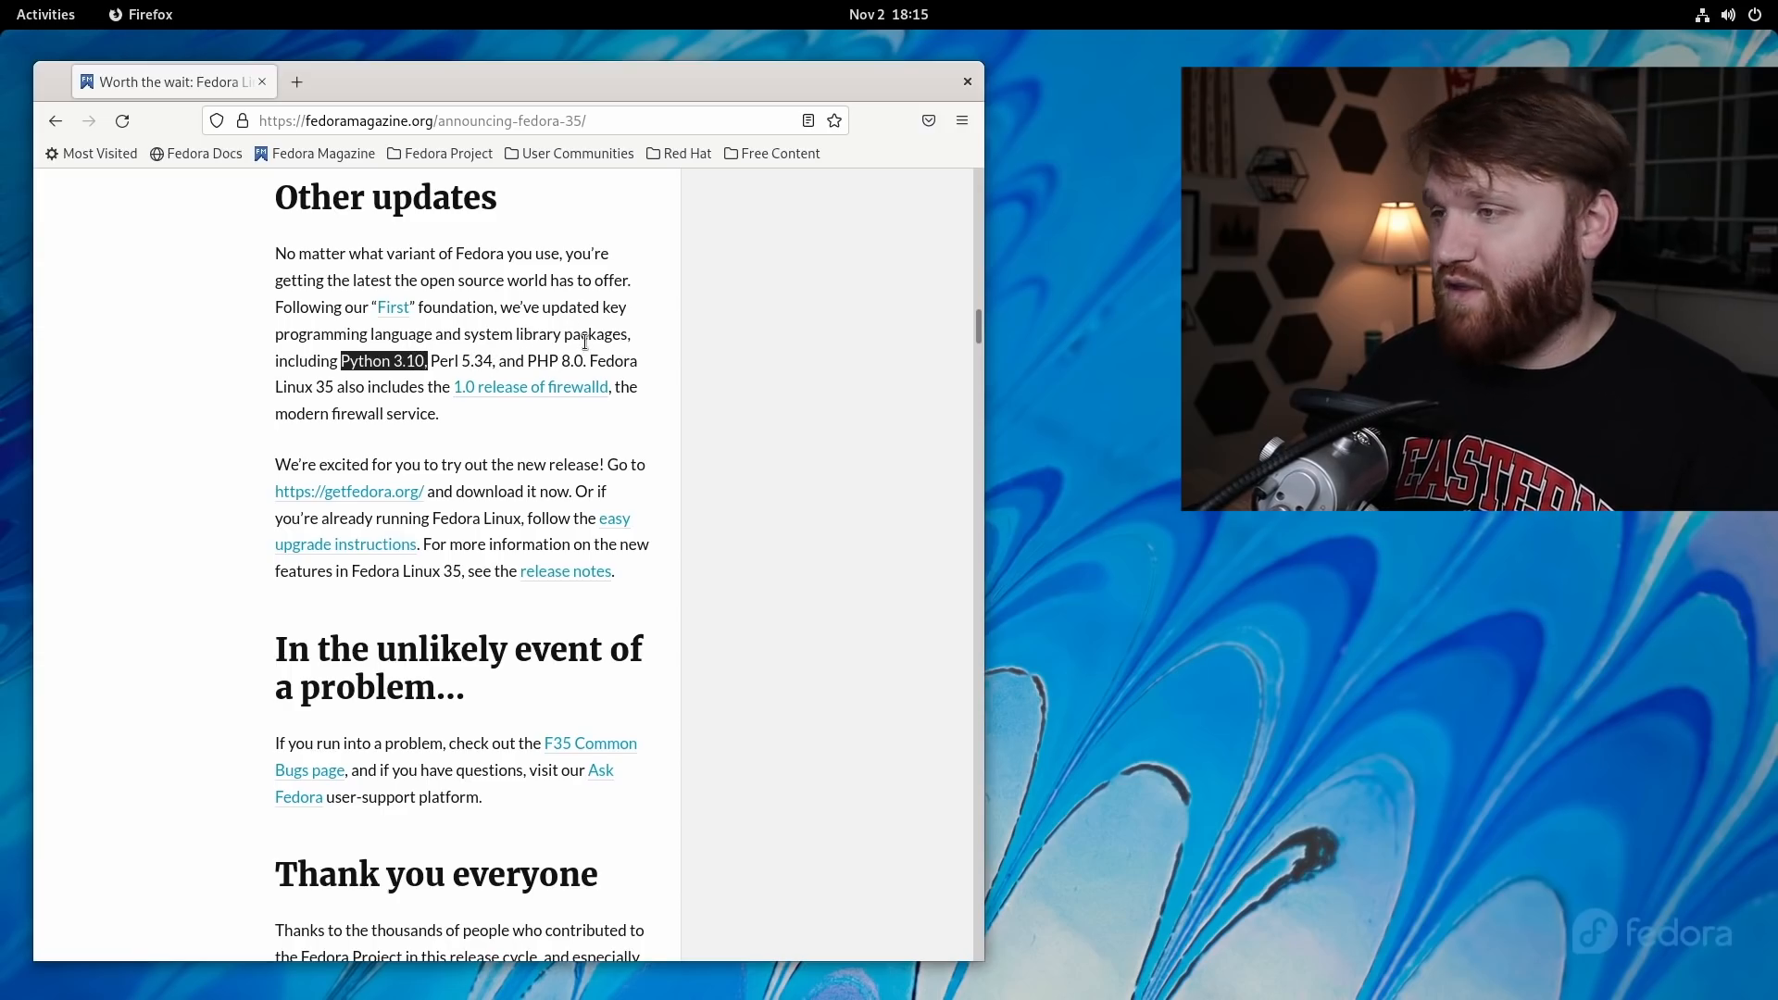
pyautogui.moveTo(537, 360); pyautogui.dragTo(584, 354)
pyautogui.moveTo(481, 414); pyautogui.dragTo(384, 387)
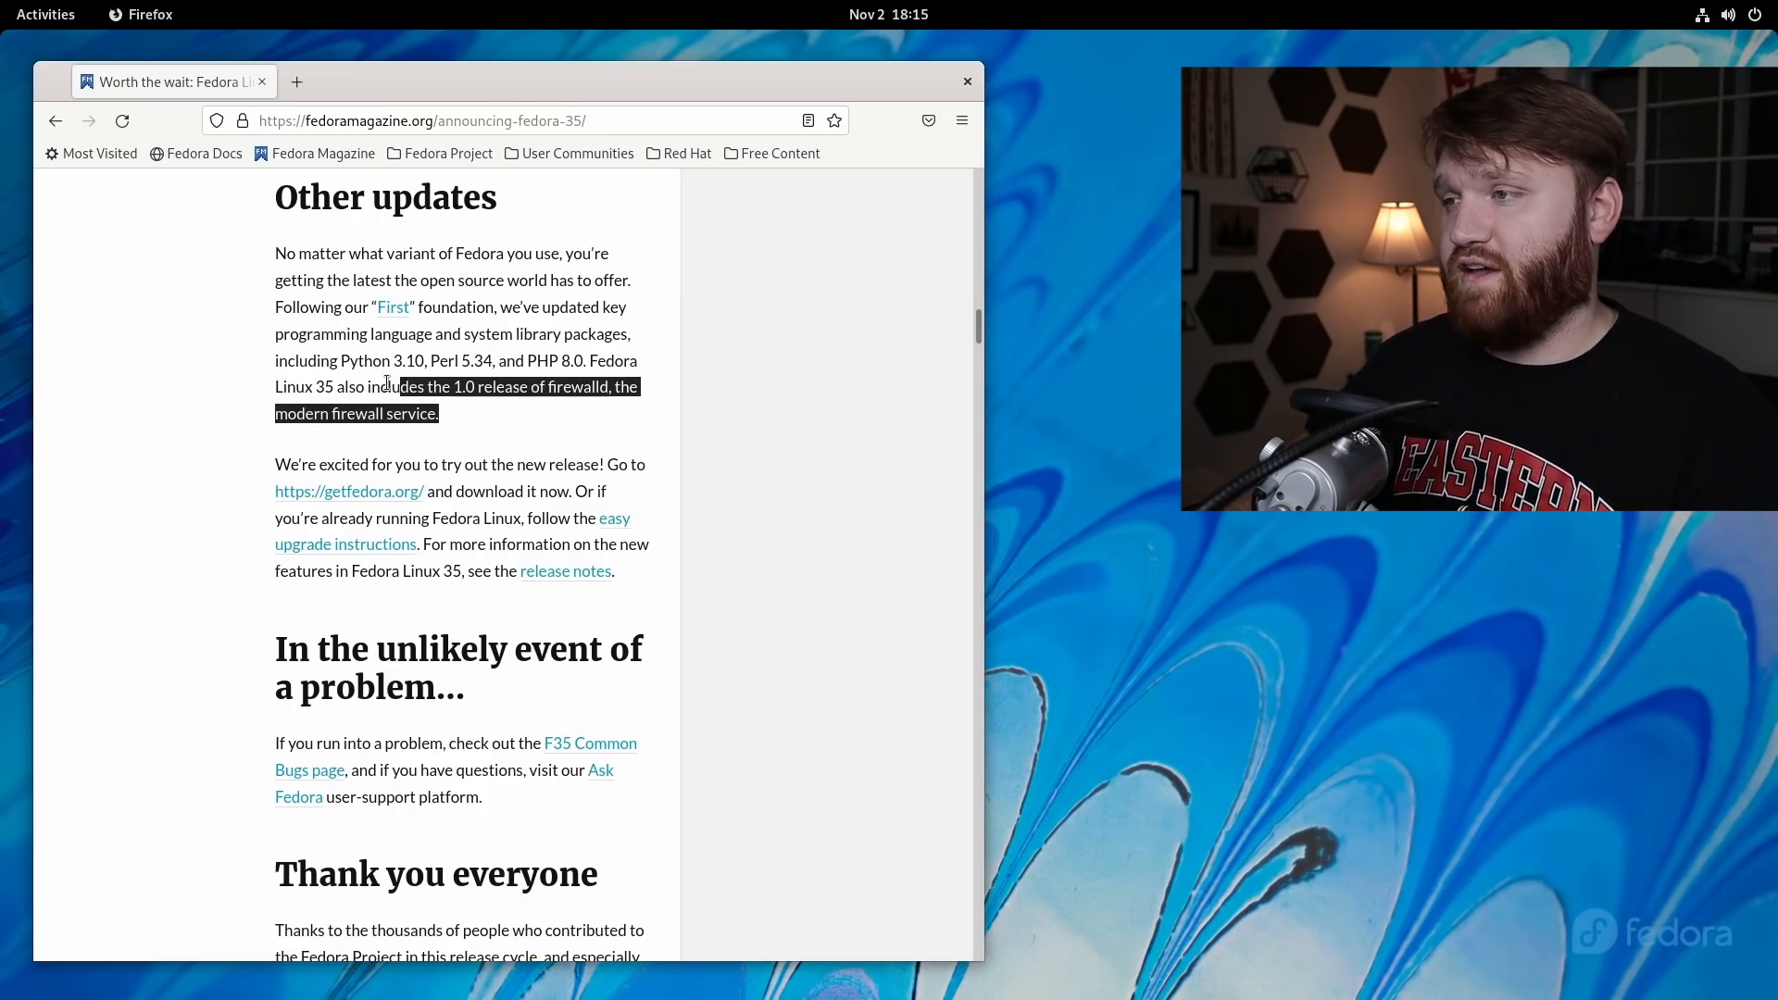
pyautogui.click(384, 387)
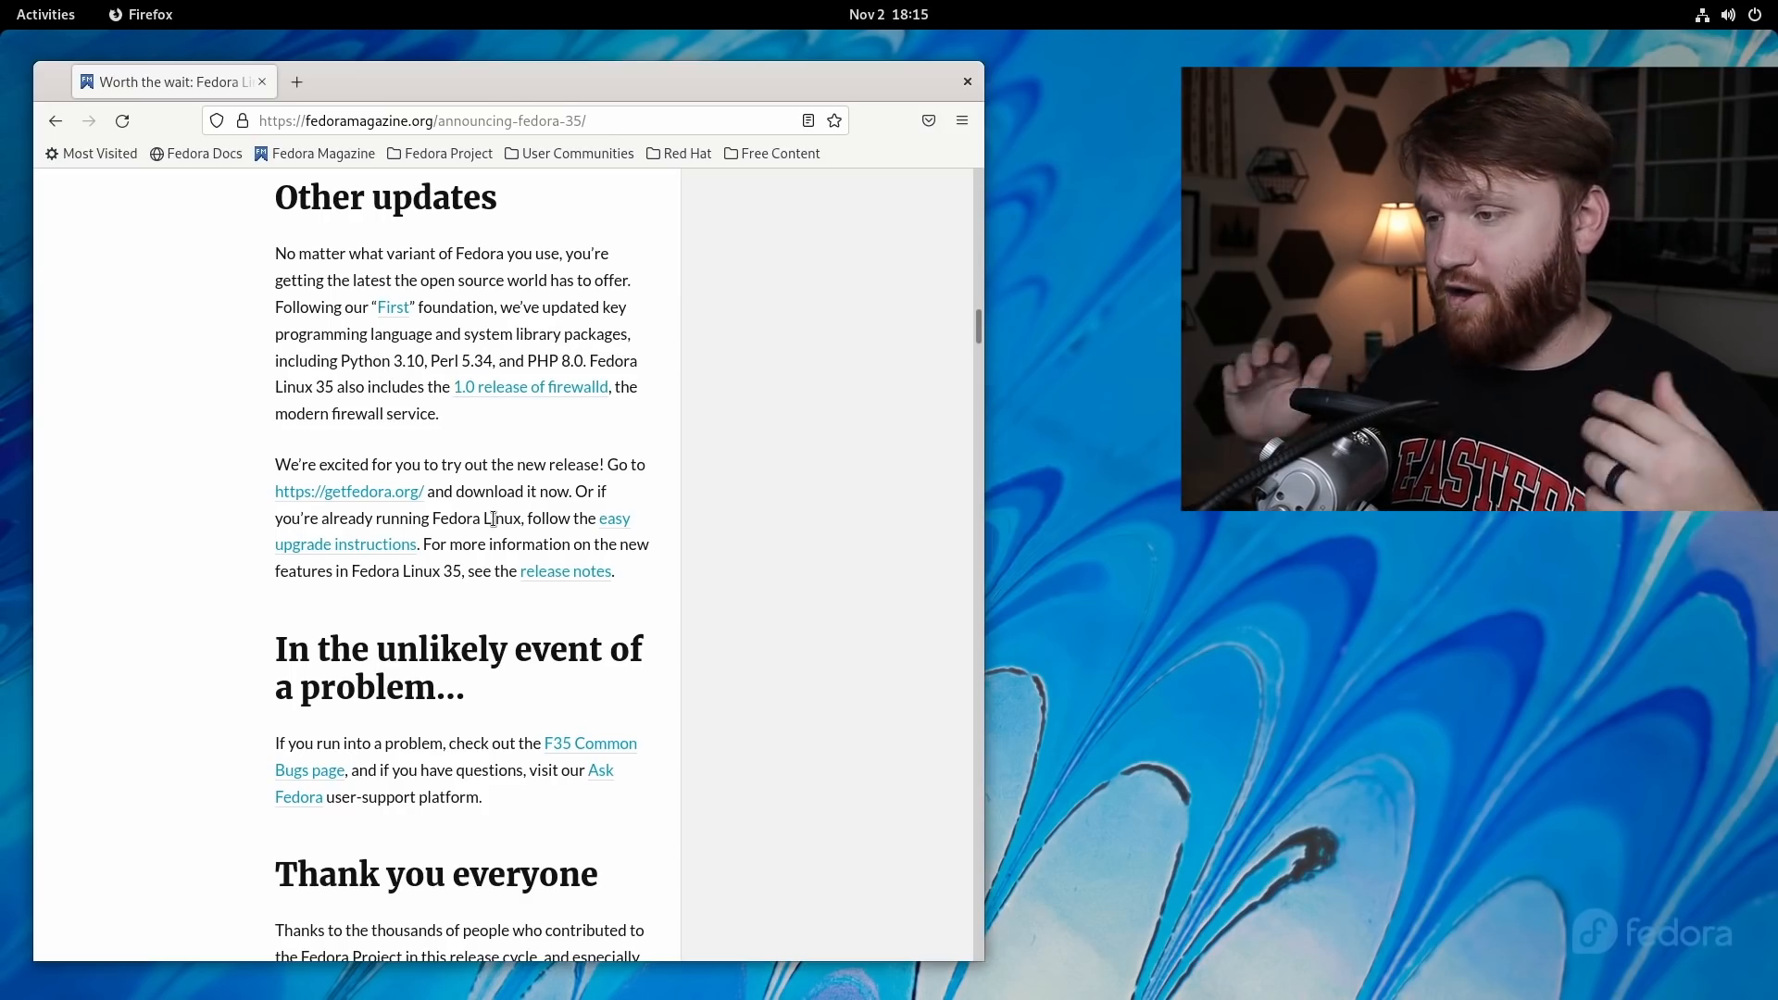
pyautogui.scroll(-4, 642, 637)
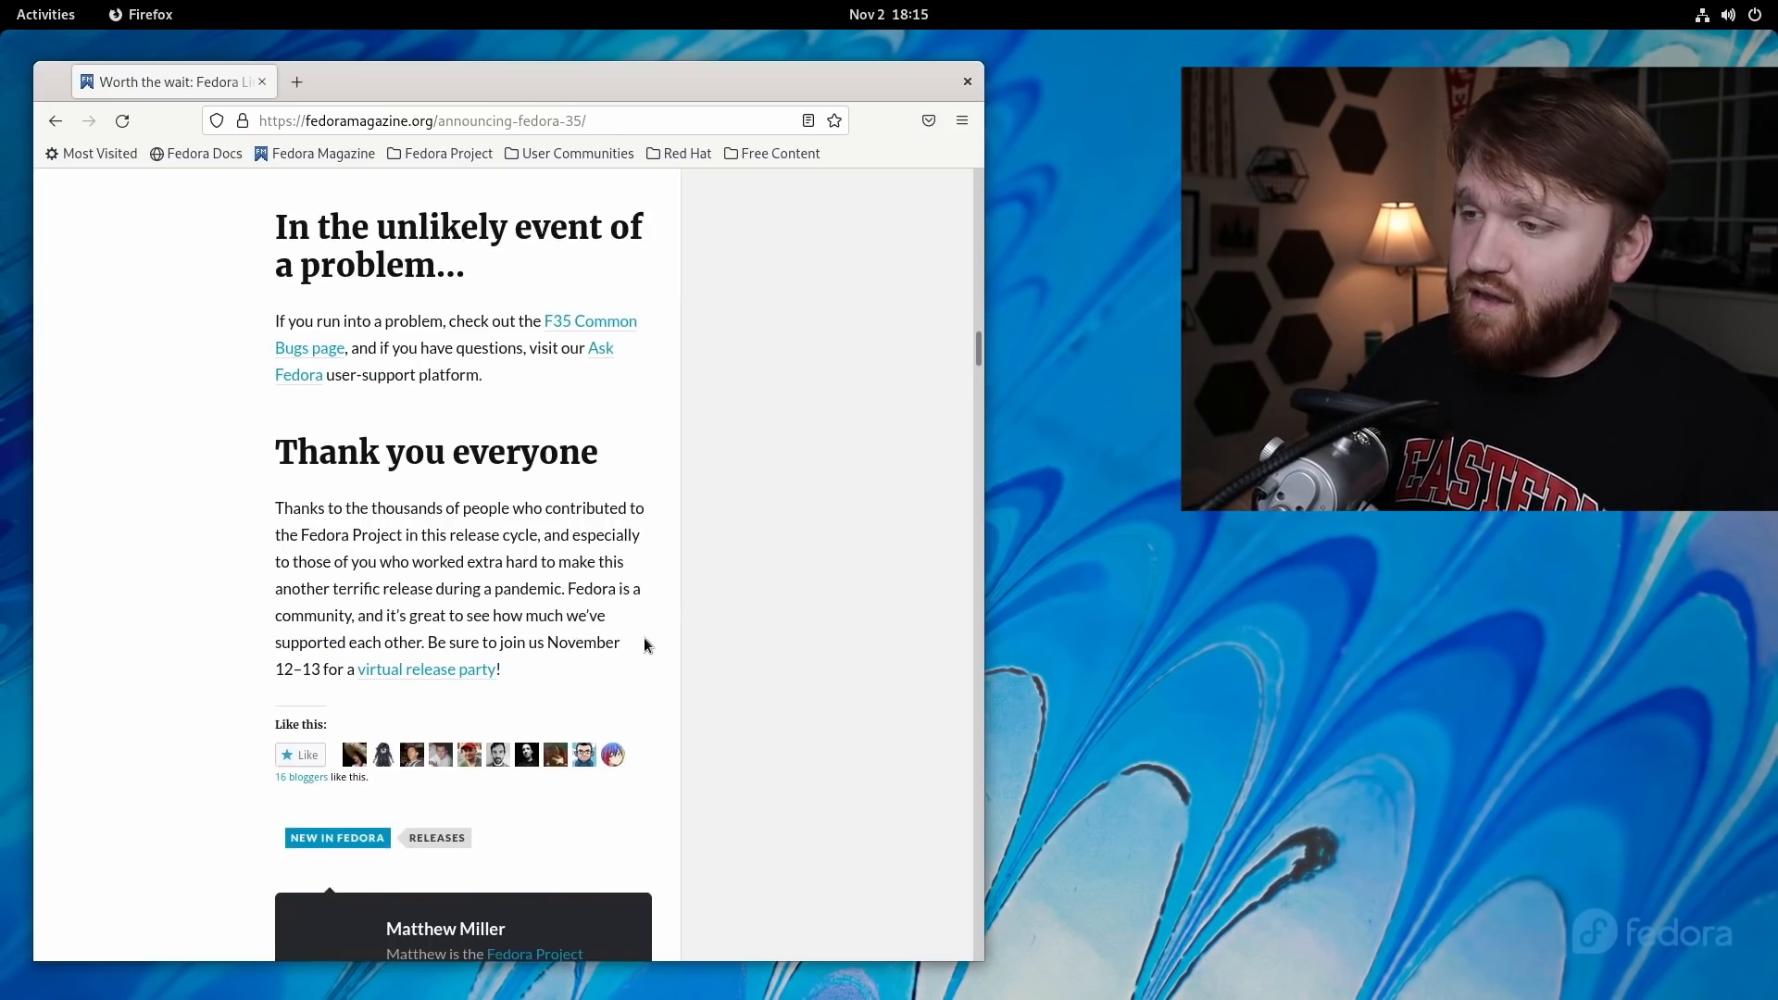
# Return to the beginning of the Fedora Linux 35 announcement and close the Firefox window.
pyautogui.scroll(15, 643, 637)
pyautogui.scroll(10, 644, 639)
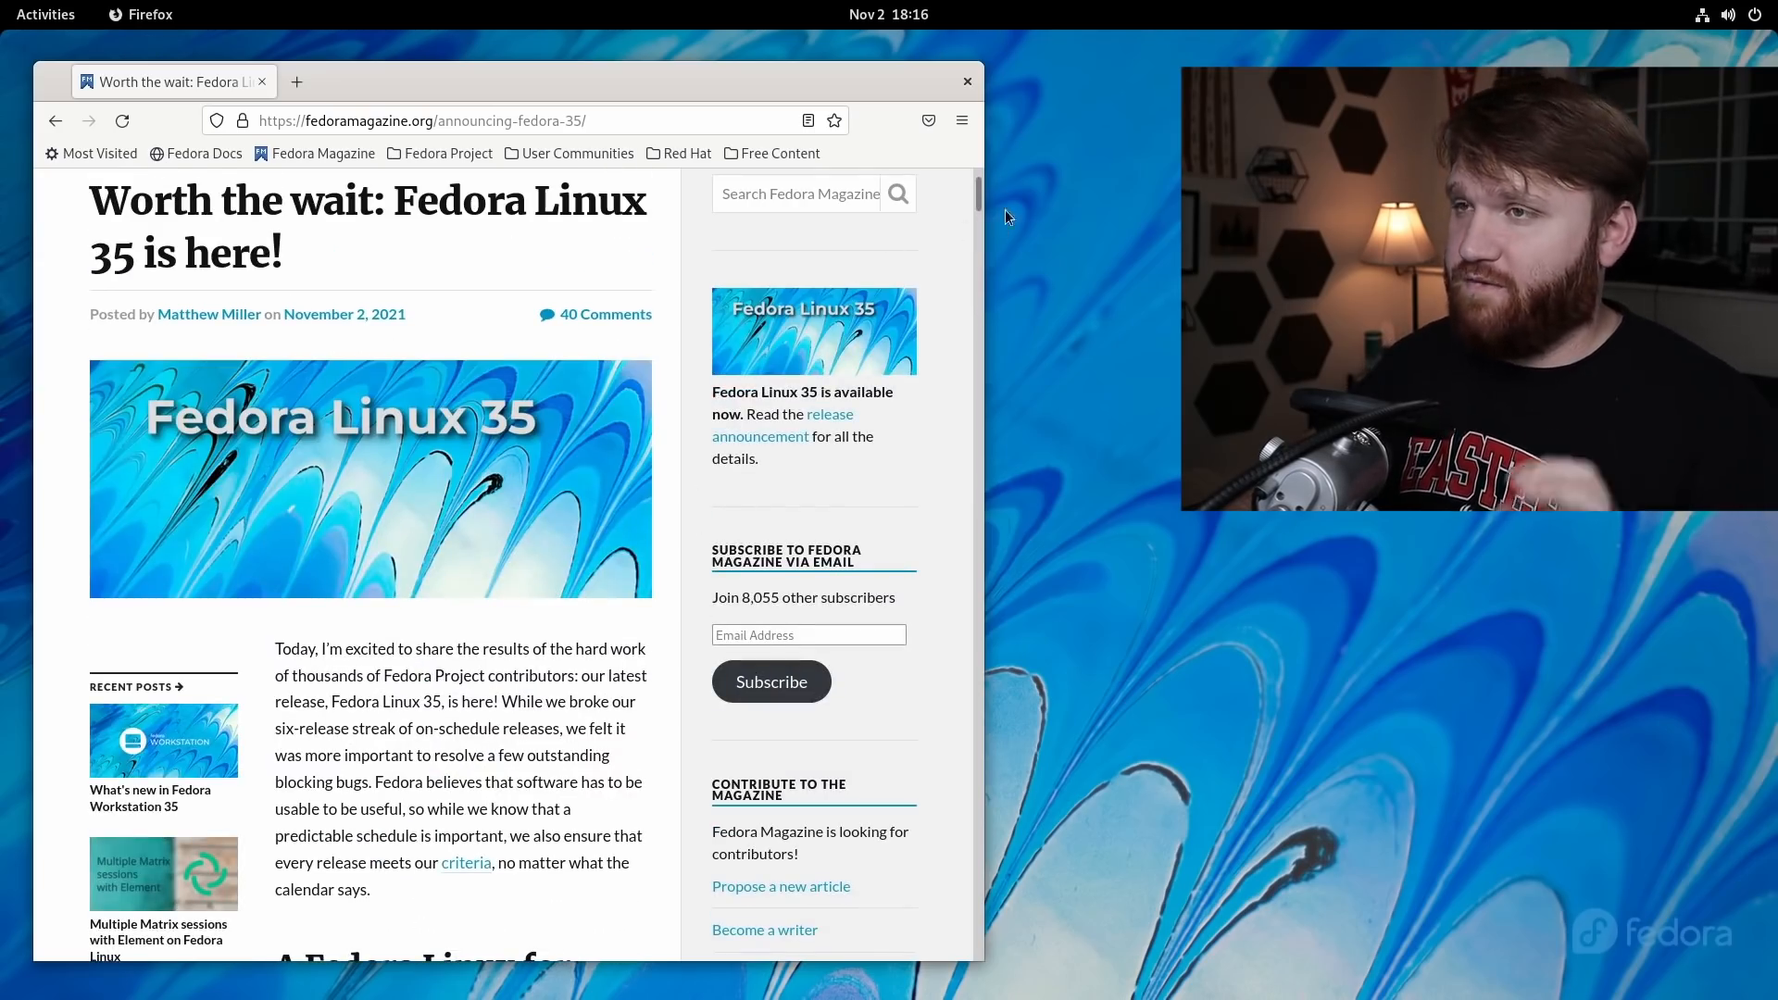
pyautogui.click(968, 81)
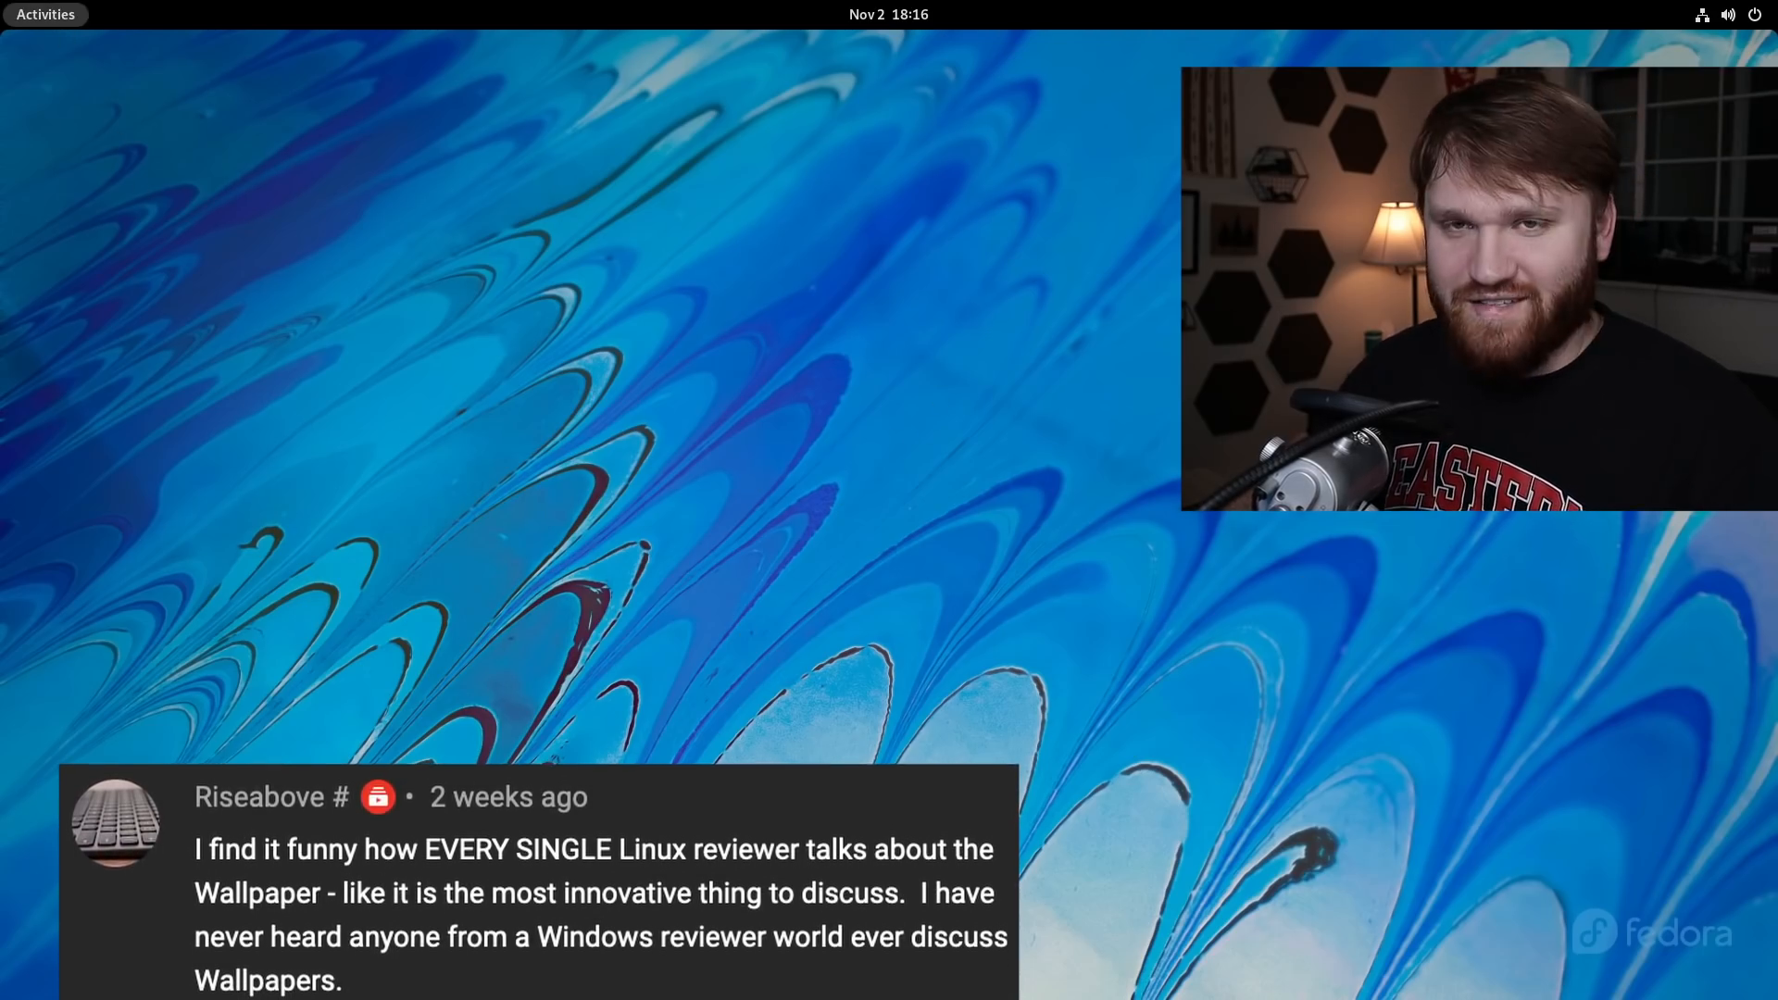
# Switch to the Software app, continue past its welcome screen, and reposition and narrow its window.
pyautogui.click(48, 15)
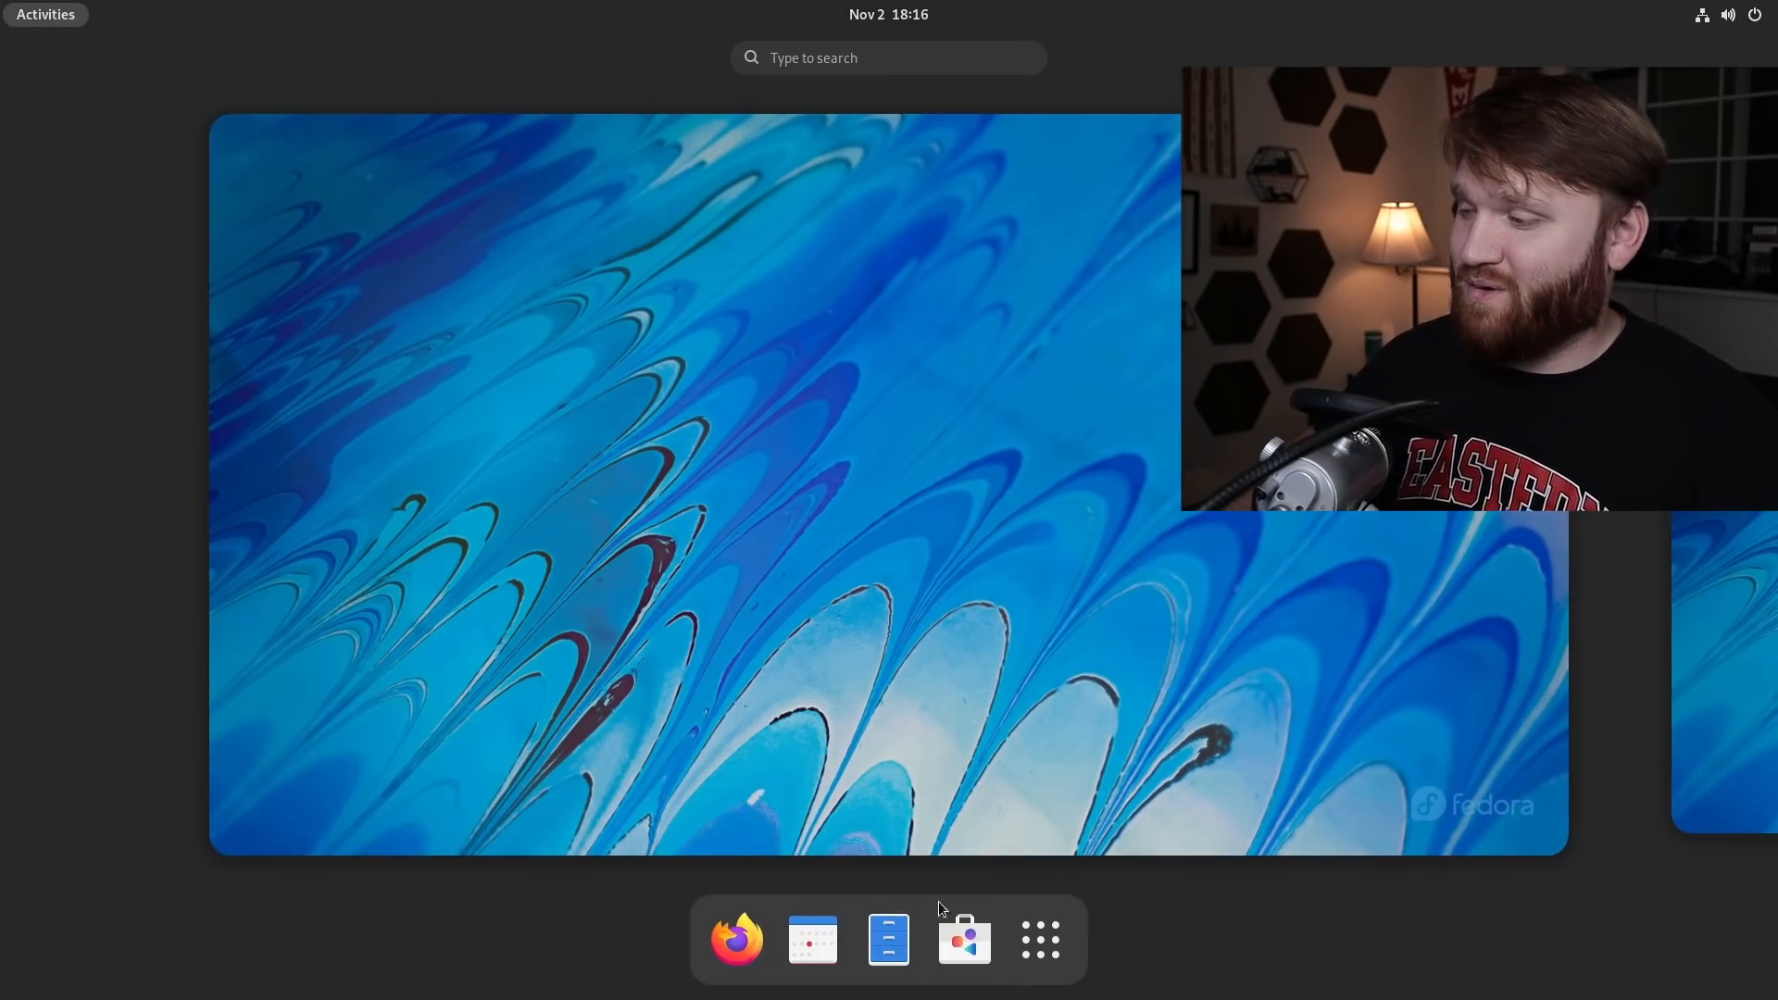
pyautogui.click(944, 928)
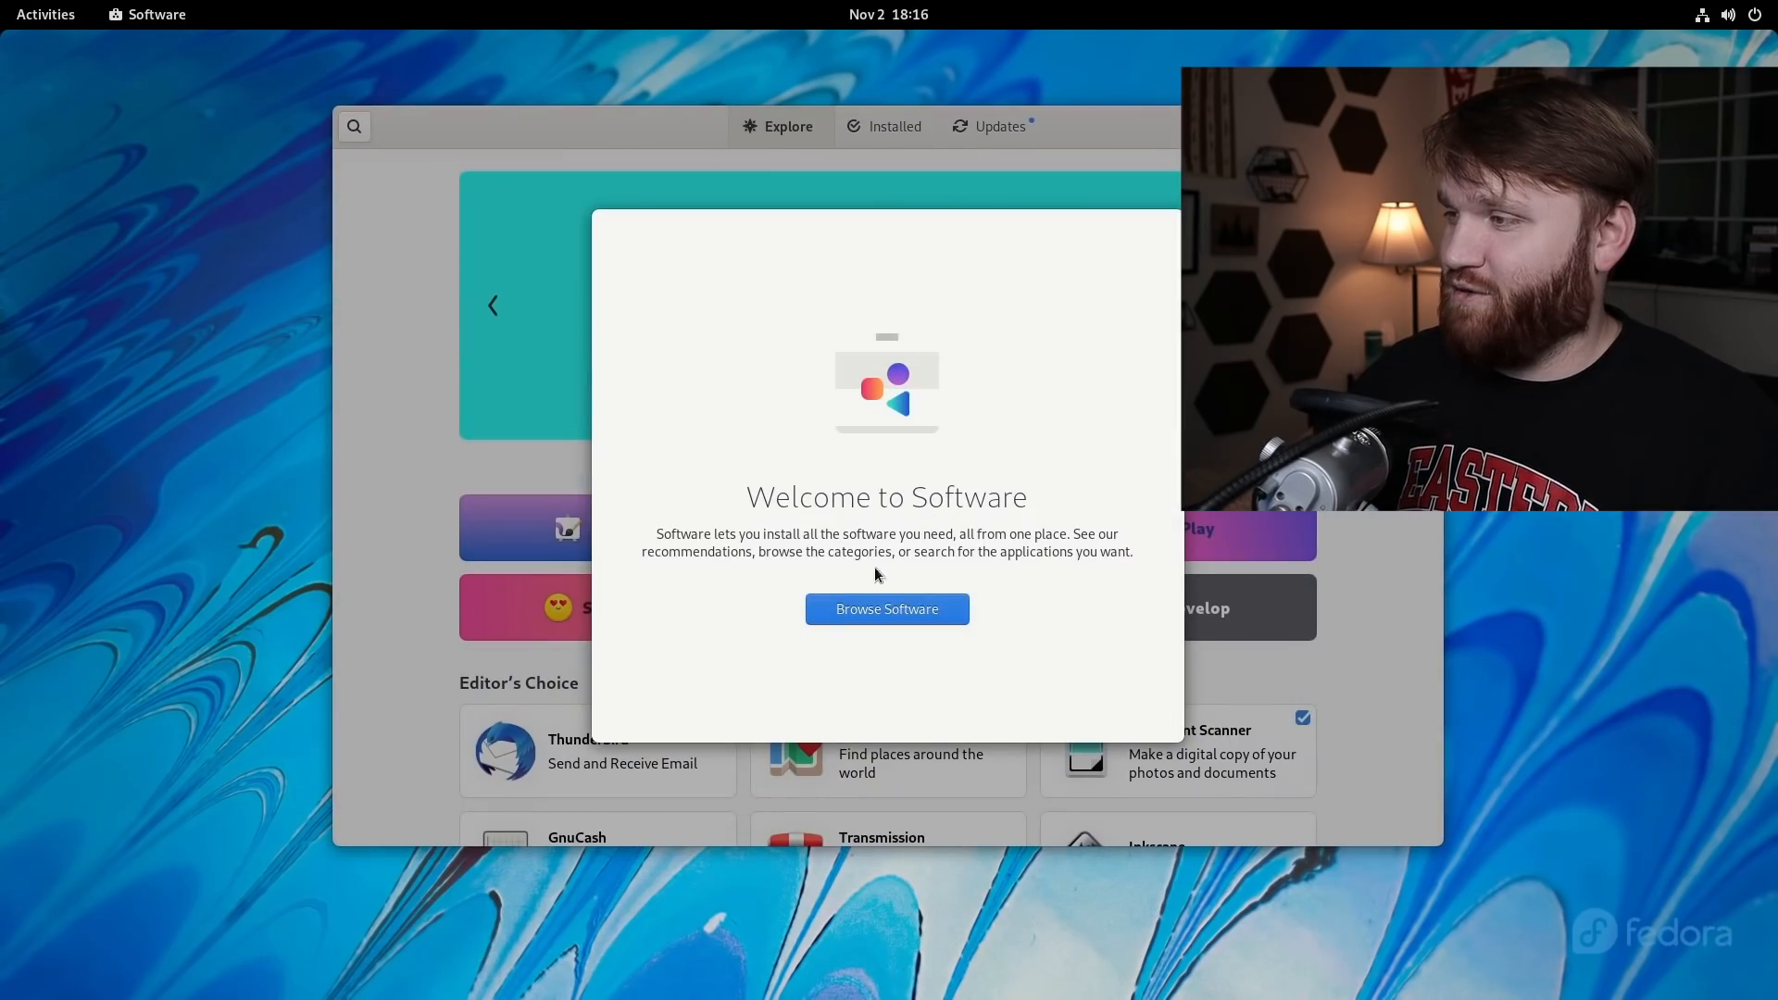
pyautogui.click(884, 610)
pyautogui.moveTo(1160, 120); pyautogui.dragTo(887, 121)
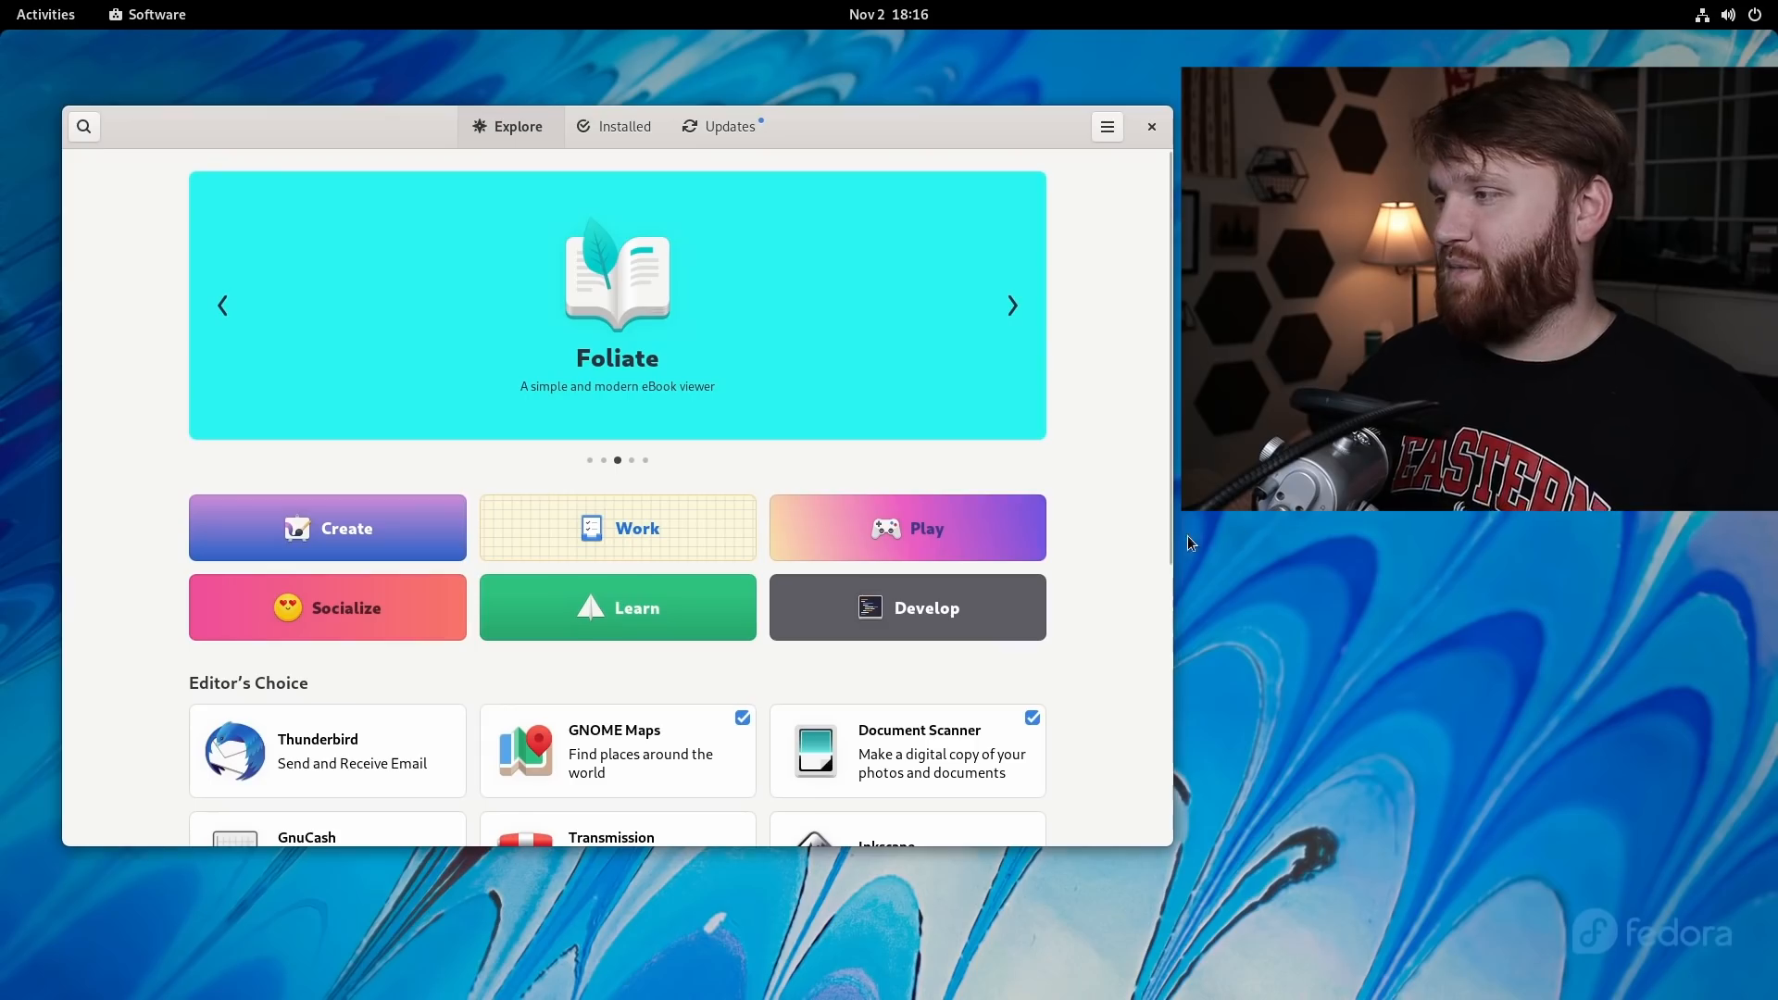
pyautogui.moveTo(1171, 524); pyautogui.dragTo(1031, 527)
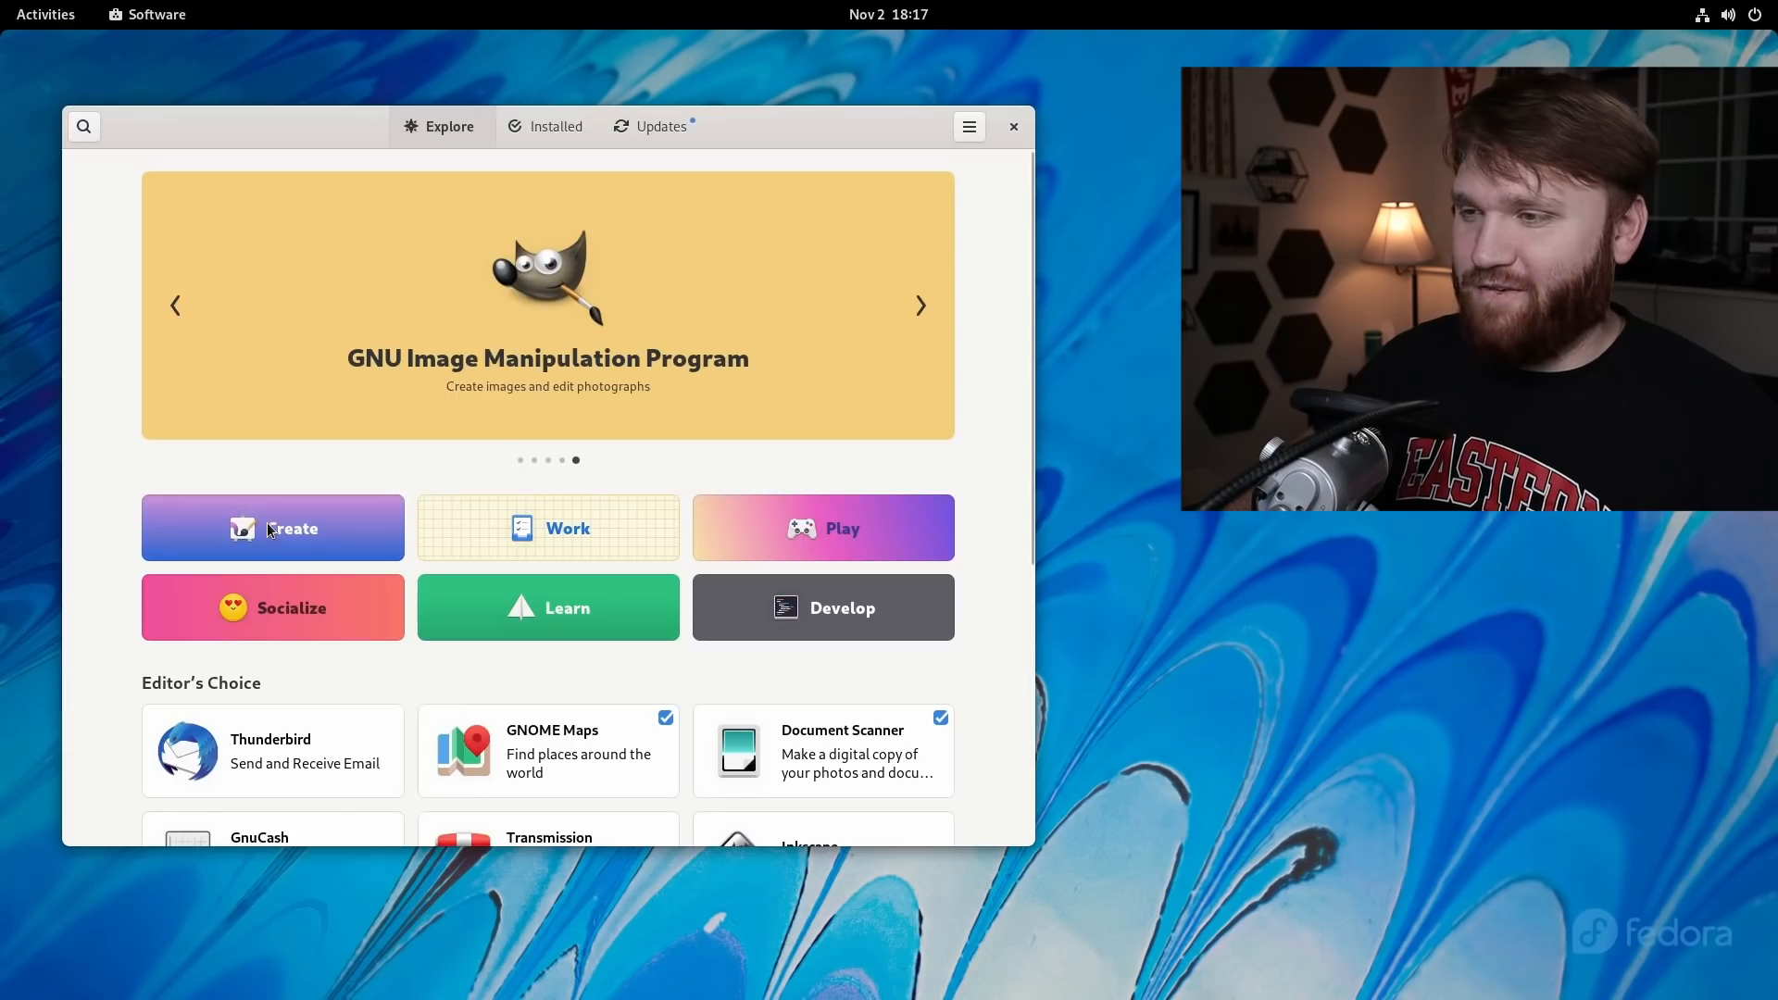
# Look through the Editor's Choice applications in the Create category and return to the Explore page.
pyautogui.click(288, 528)
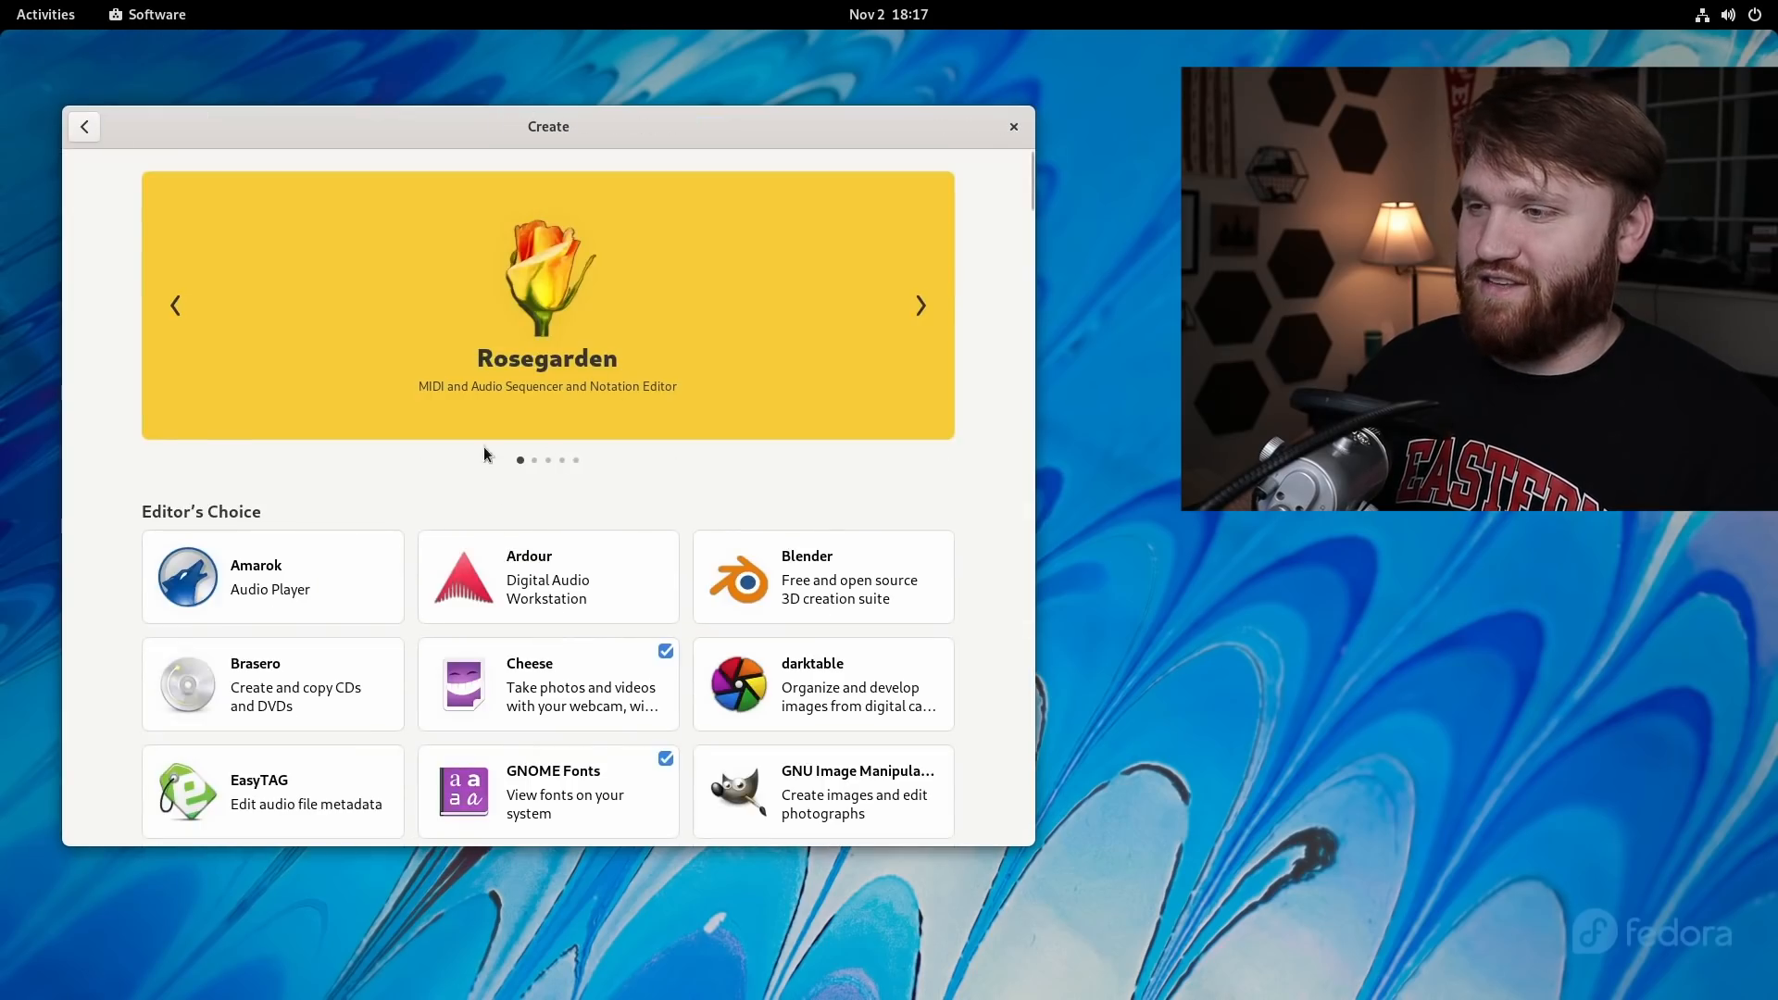
pyautogui.scroll(-5, 484, 453)
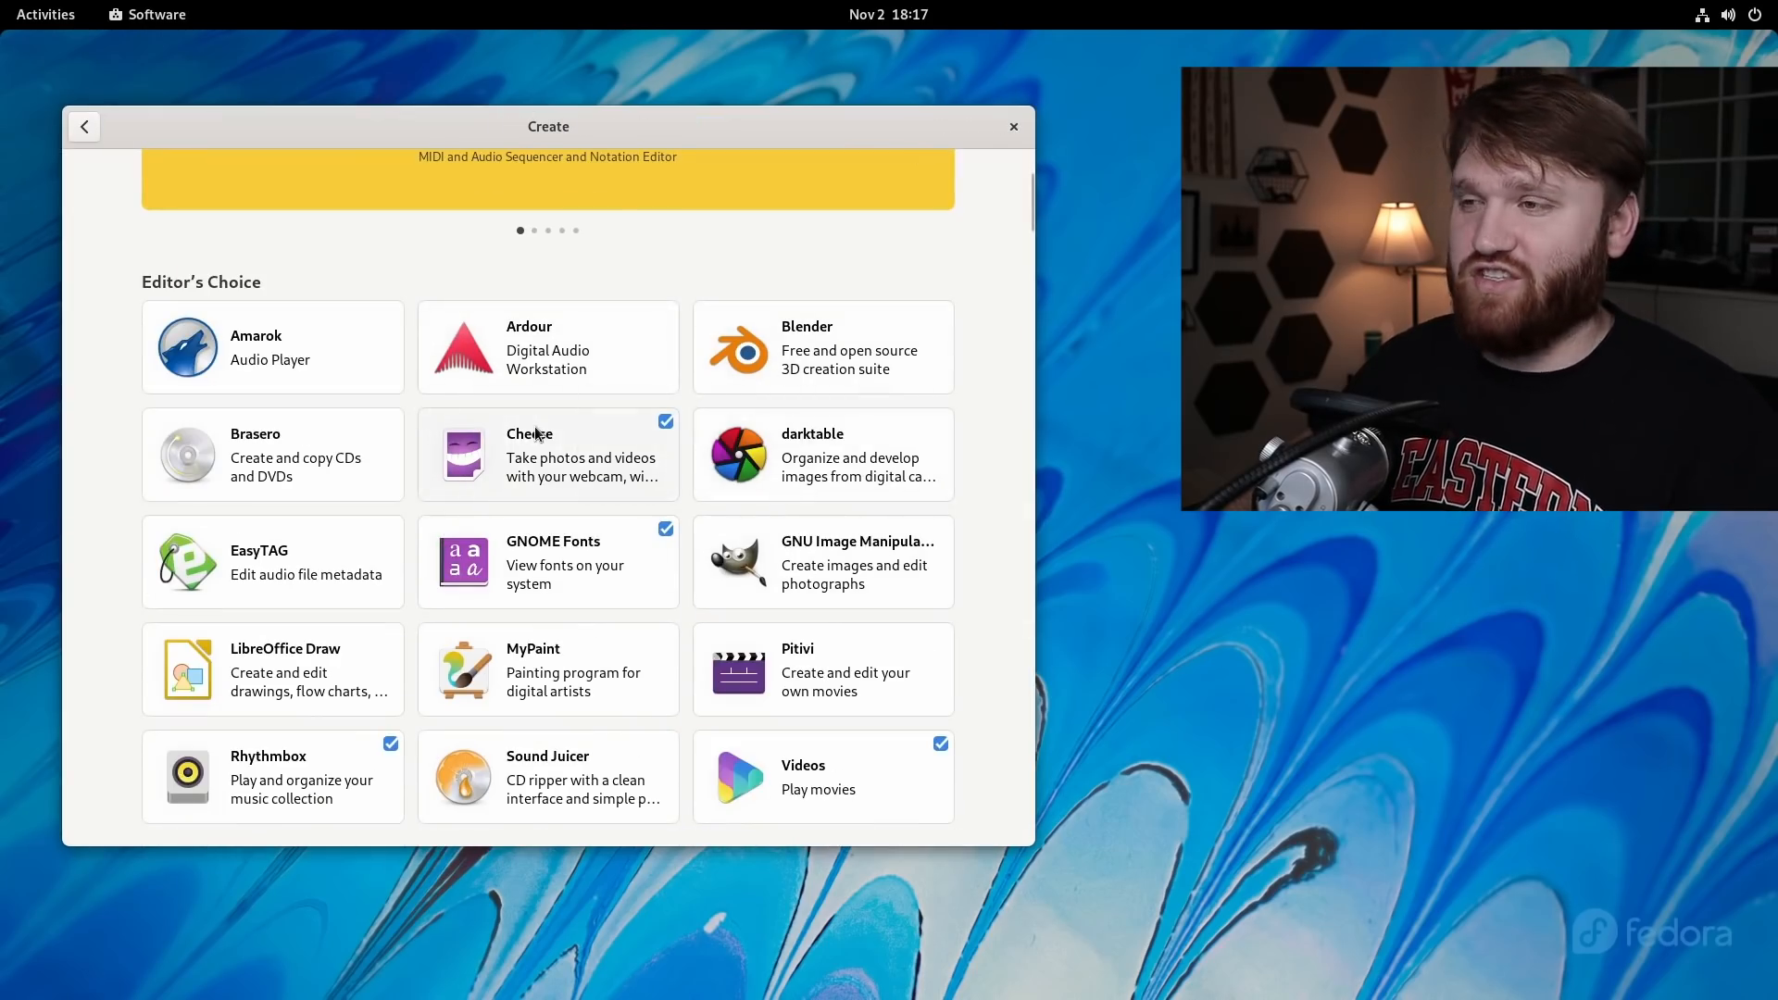
pyautogui.click(84, 133)
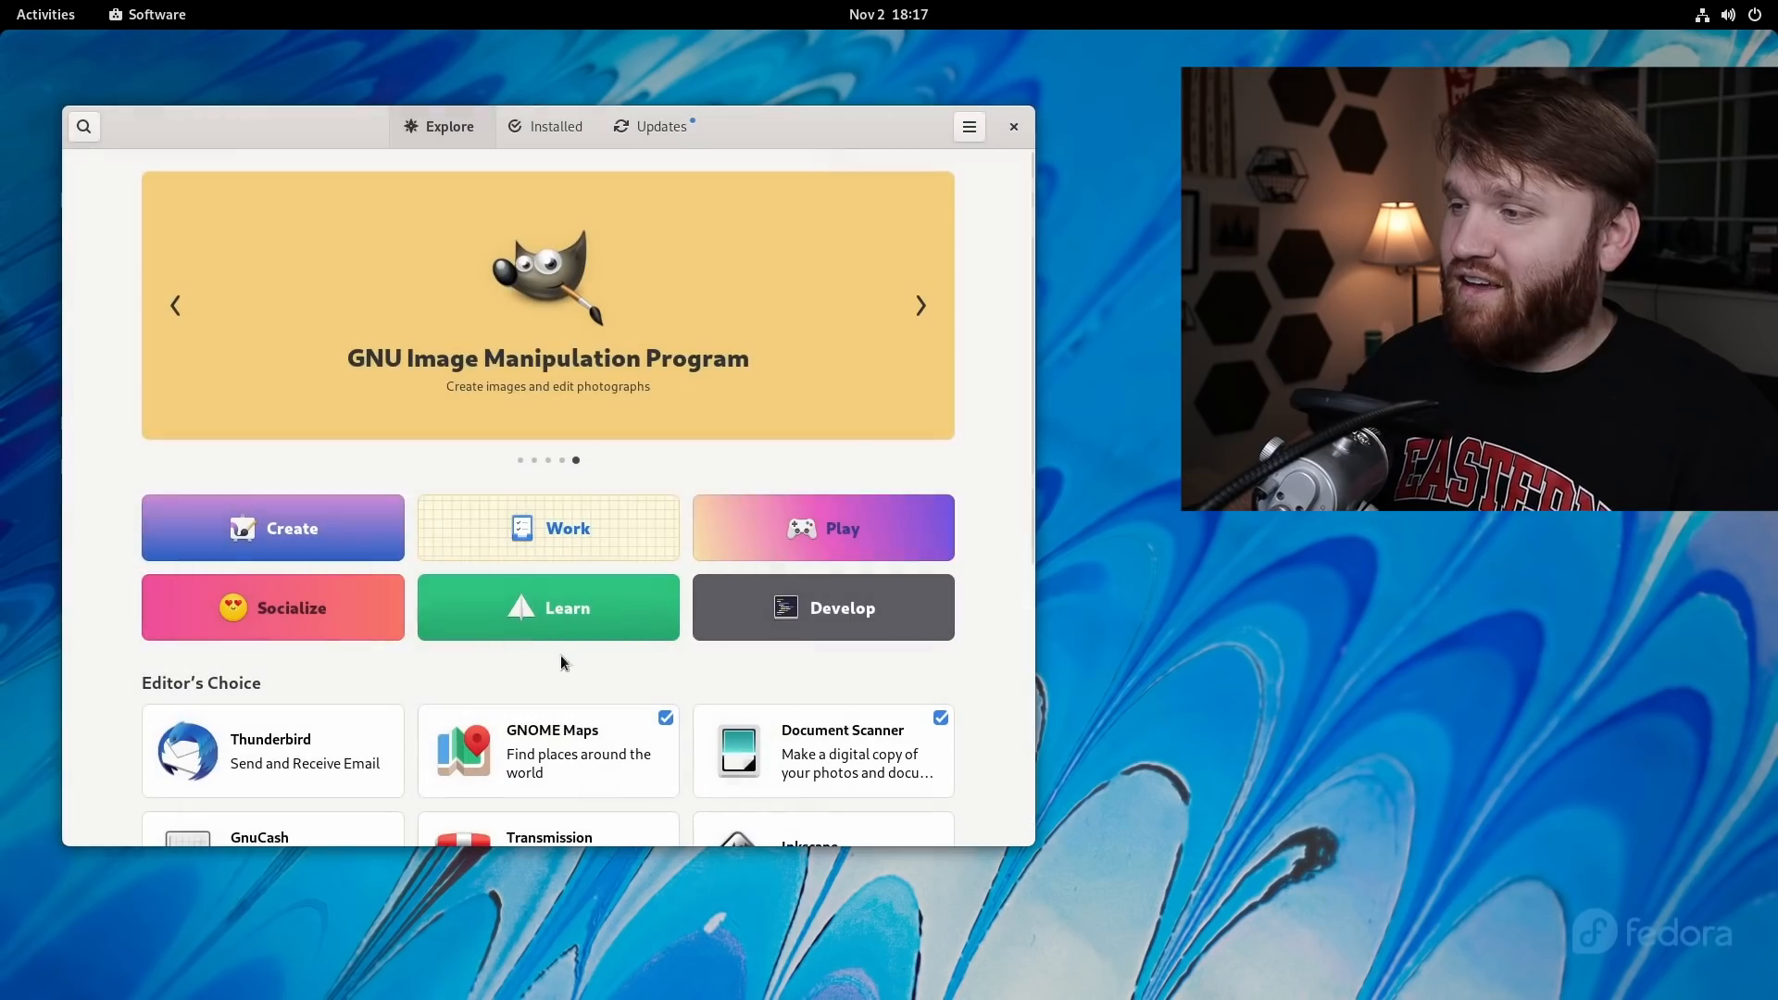
# Browse the games in the Play category, including Other Software, and return to the Explore page.
pyautogui.click(800, 531)
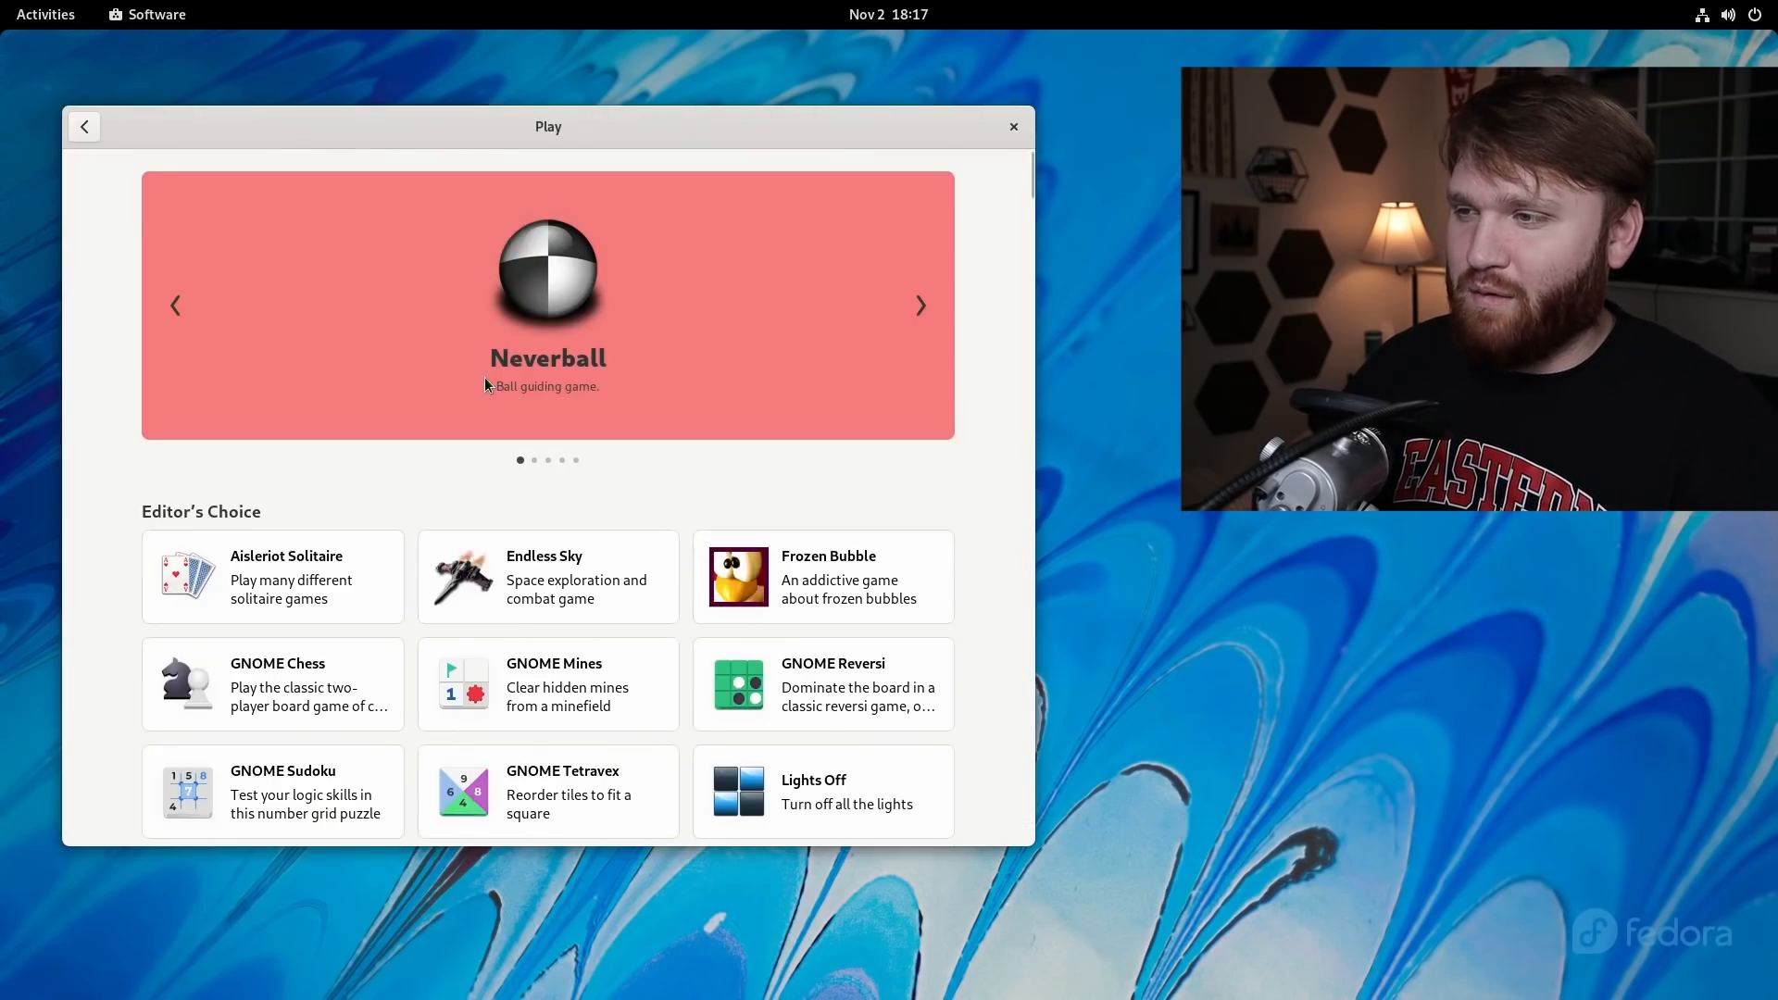
pyautogui.scroll(-3, 464, 506)
pyautogui.scroll(-3, 664, 469)
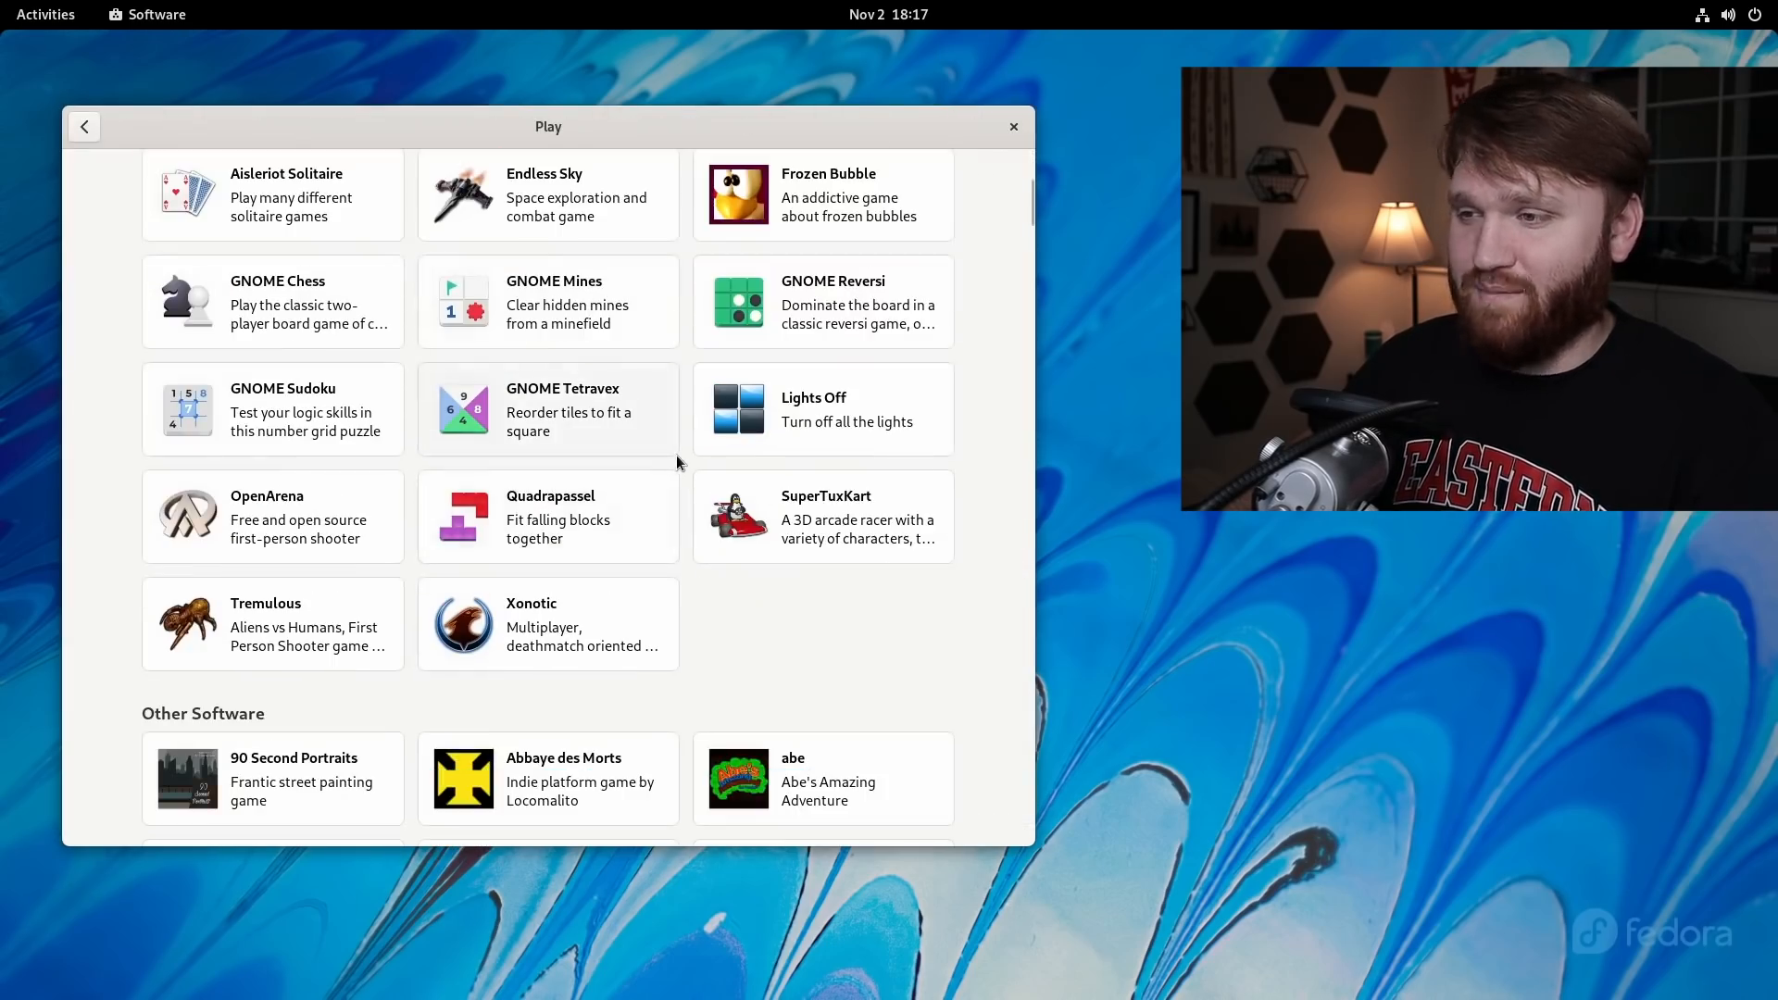
pyautogui.scroll(-6, 676, 454)
pyautogui.scroll(7, 673, 455)
pyautogui.scroll(5, 675, 453)
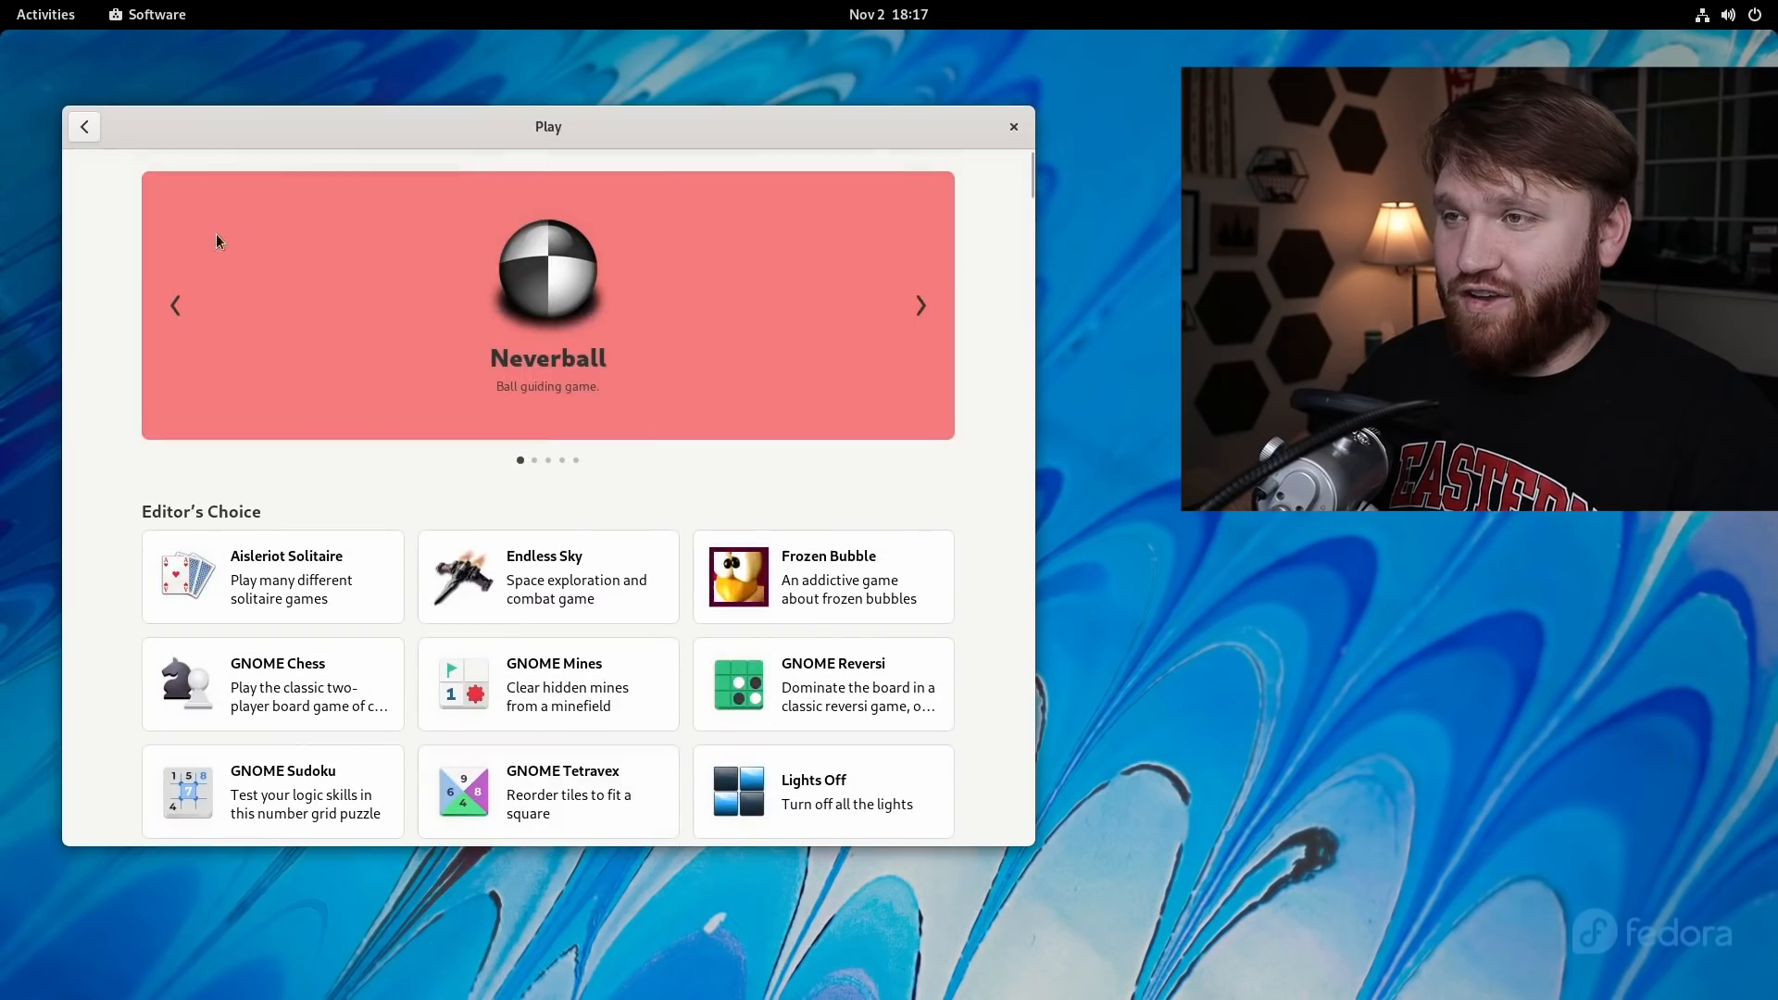
pyautogui.click(85, 127)
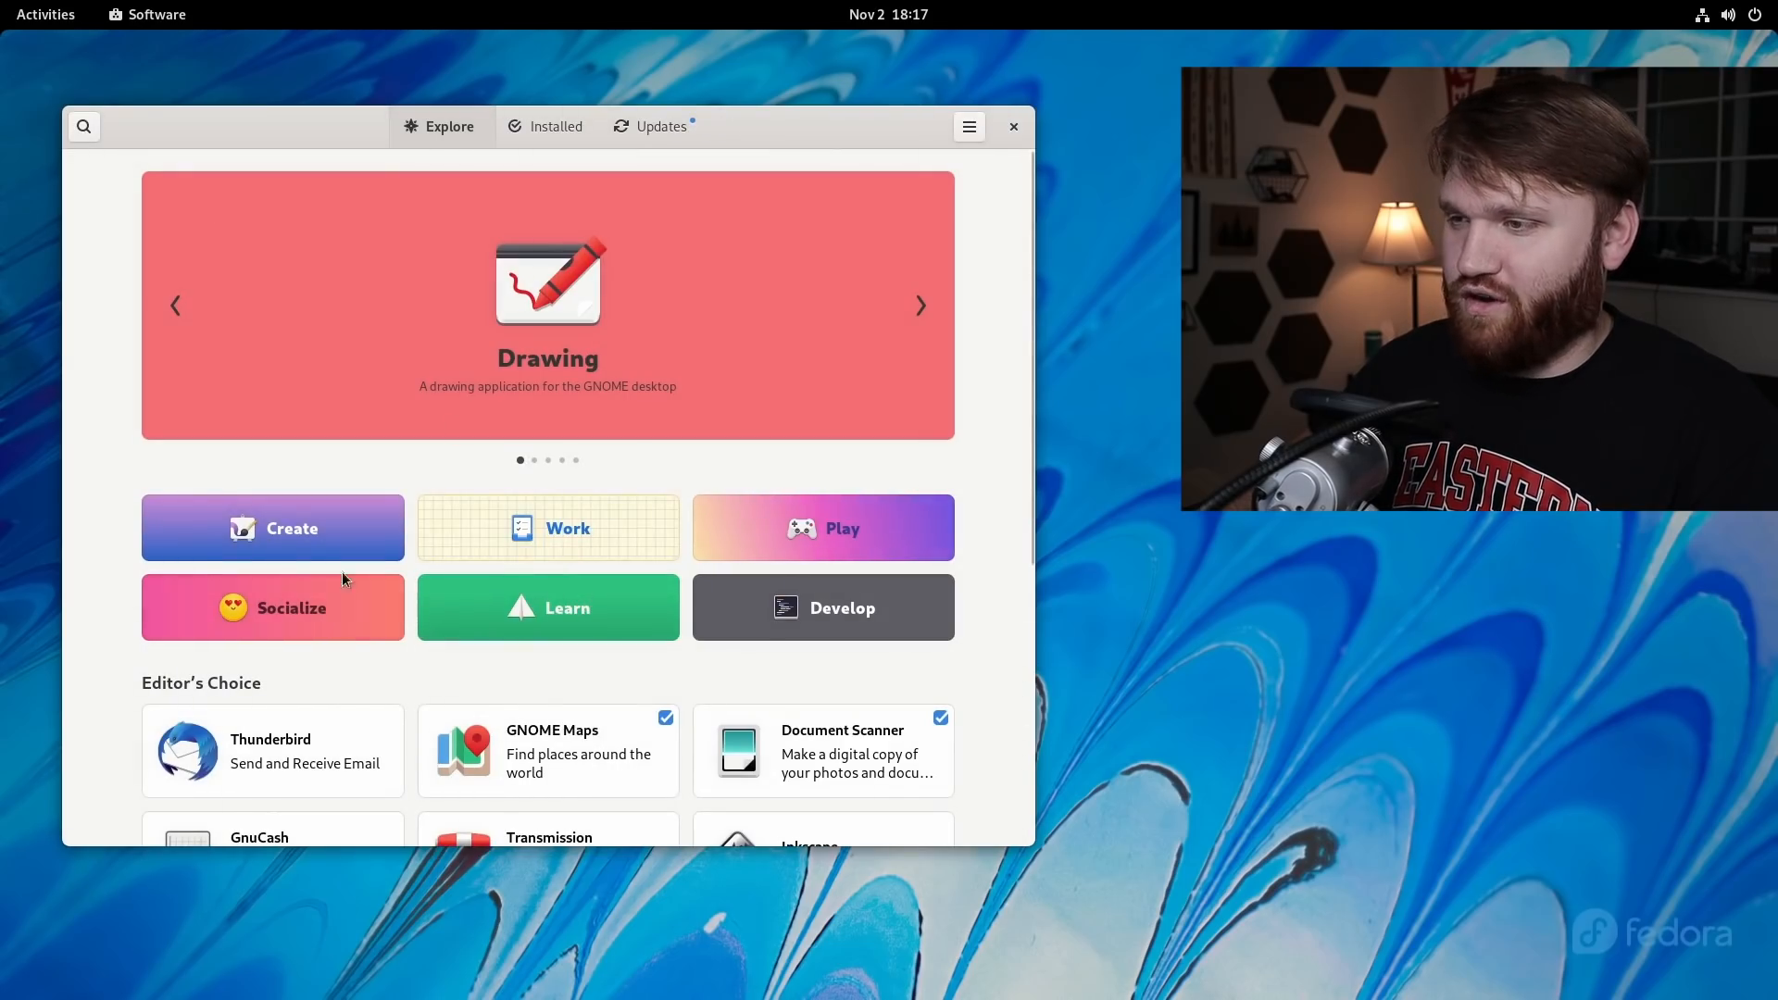
# Browse the Work category's Editor's Choice and Other Software listings and return to the Explore page.
pyautogui.click(537, 524)
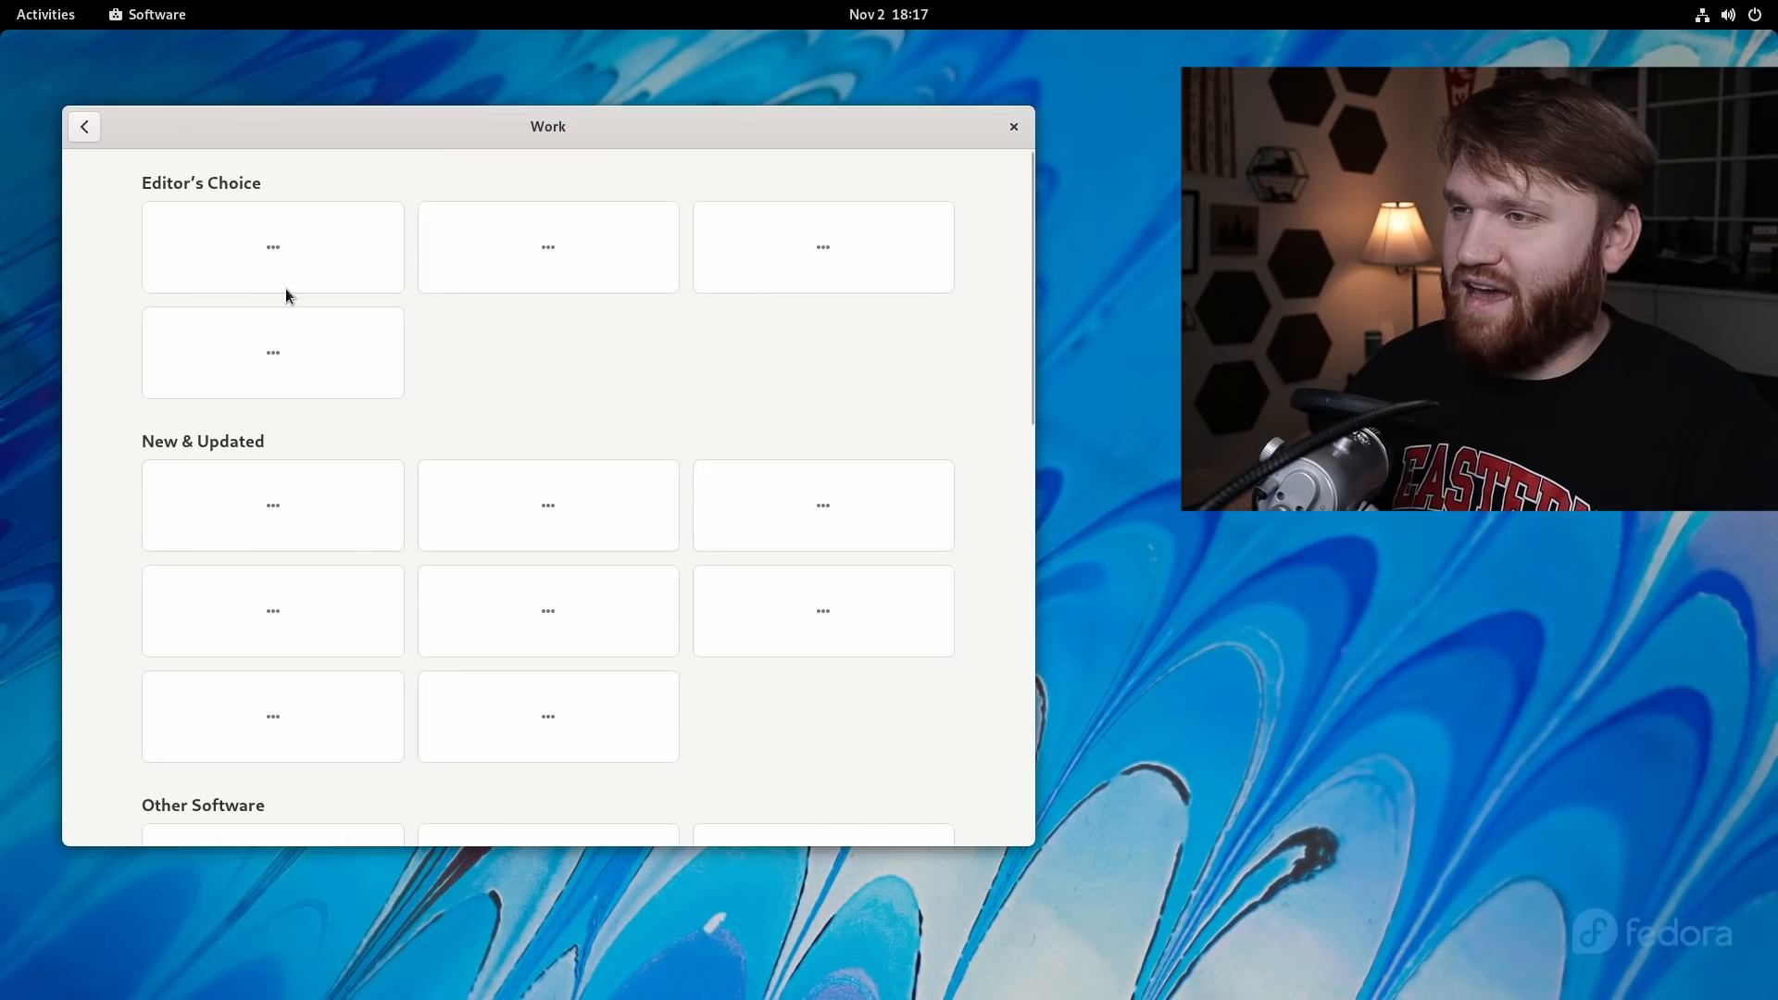
pyautogui.scroll(-3, 796, 449)
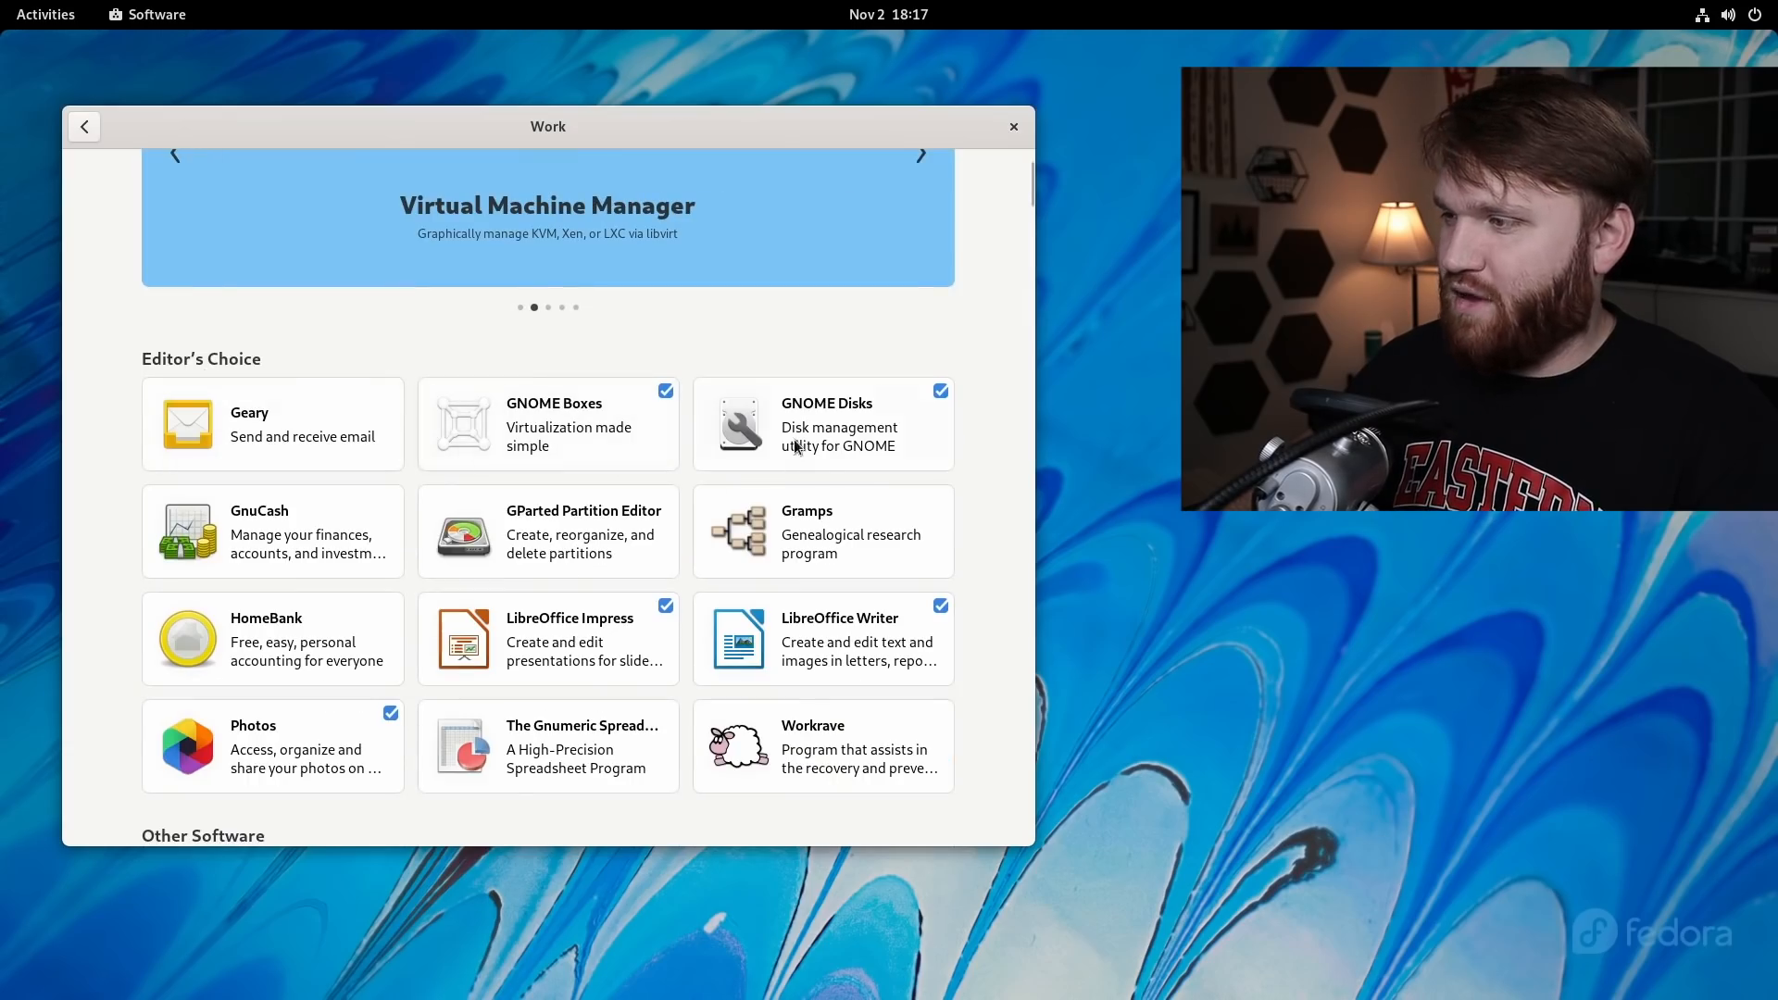
pyautogui.scroll(-15, 484, 505)
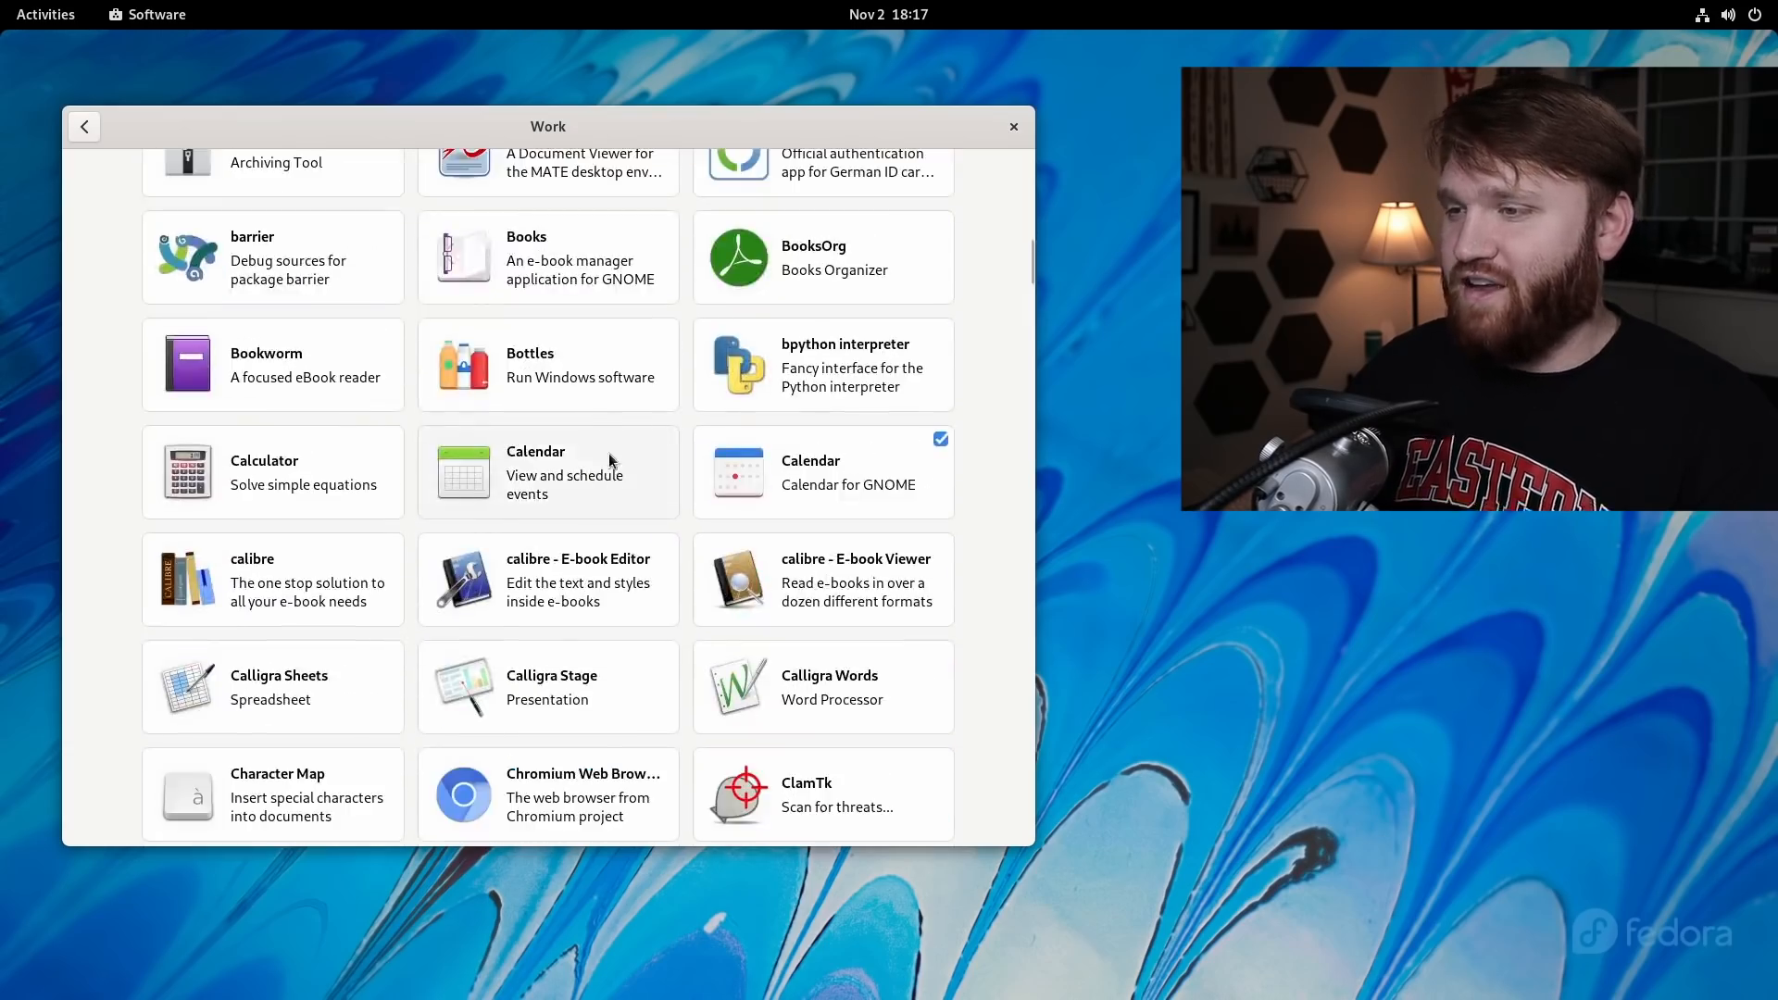
pyautogui.scroll(10, 537, 507)
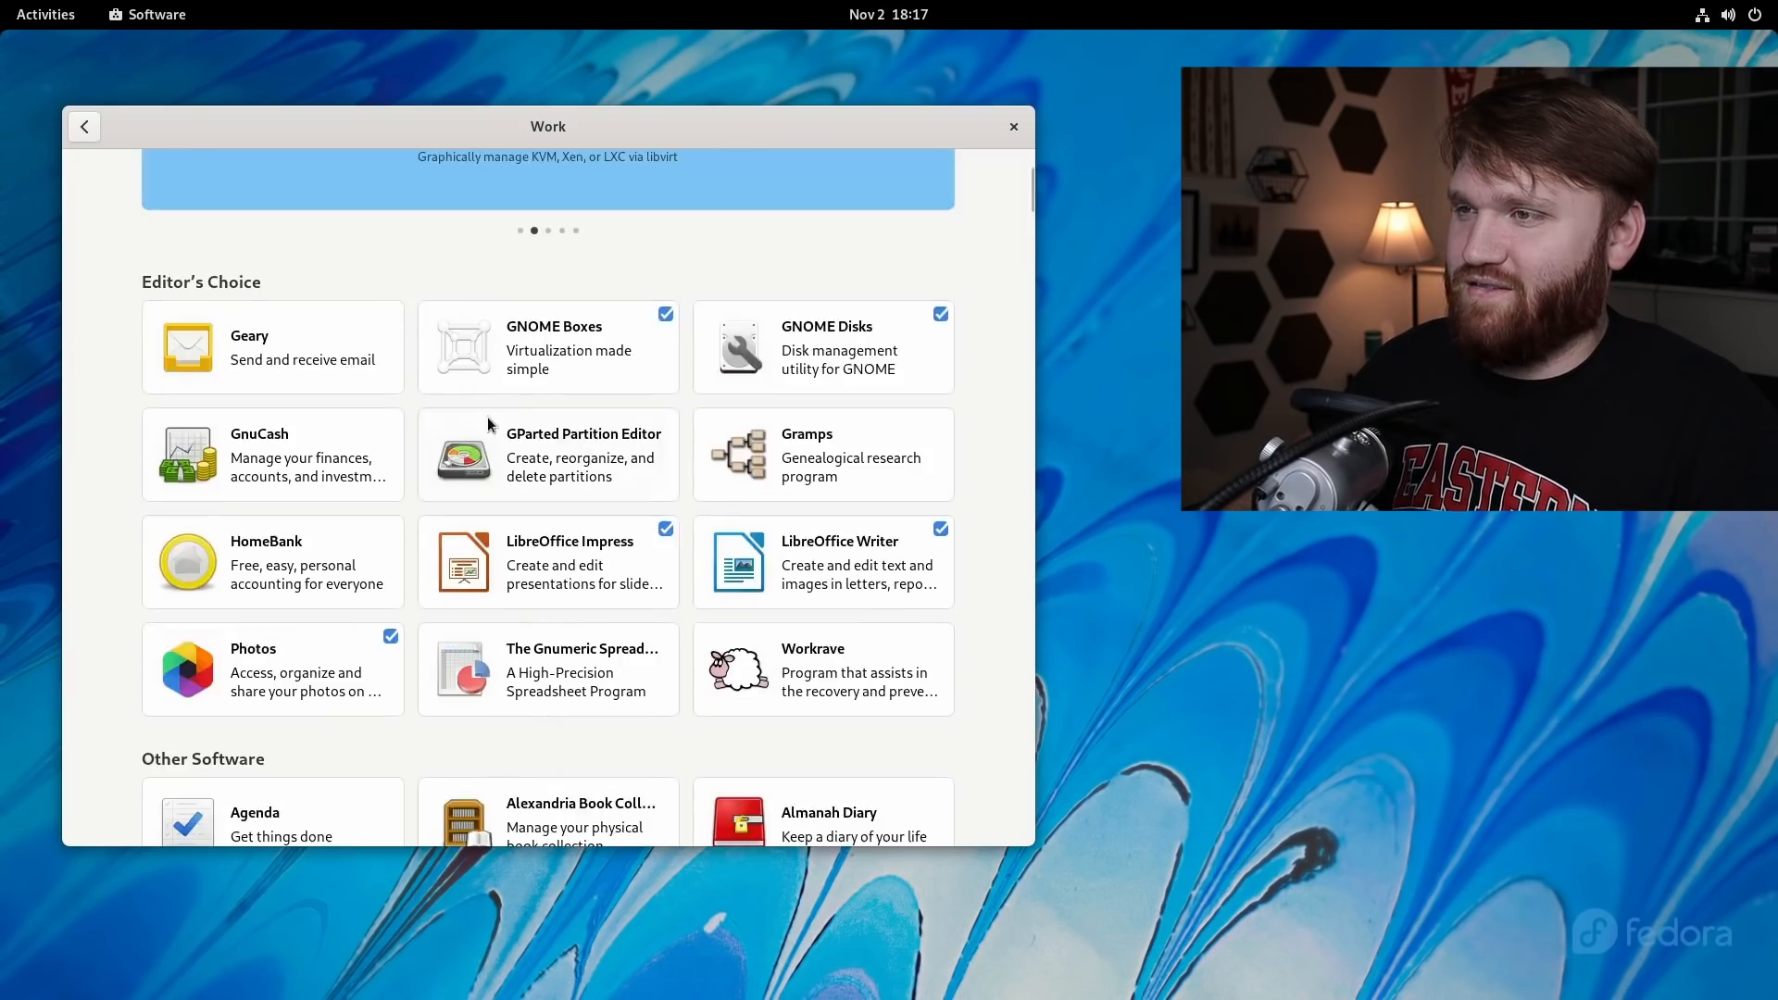
pyautogui.scroll(-6, 530, 477)
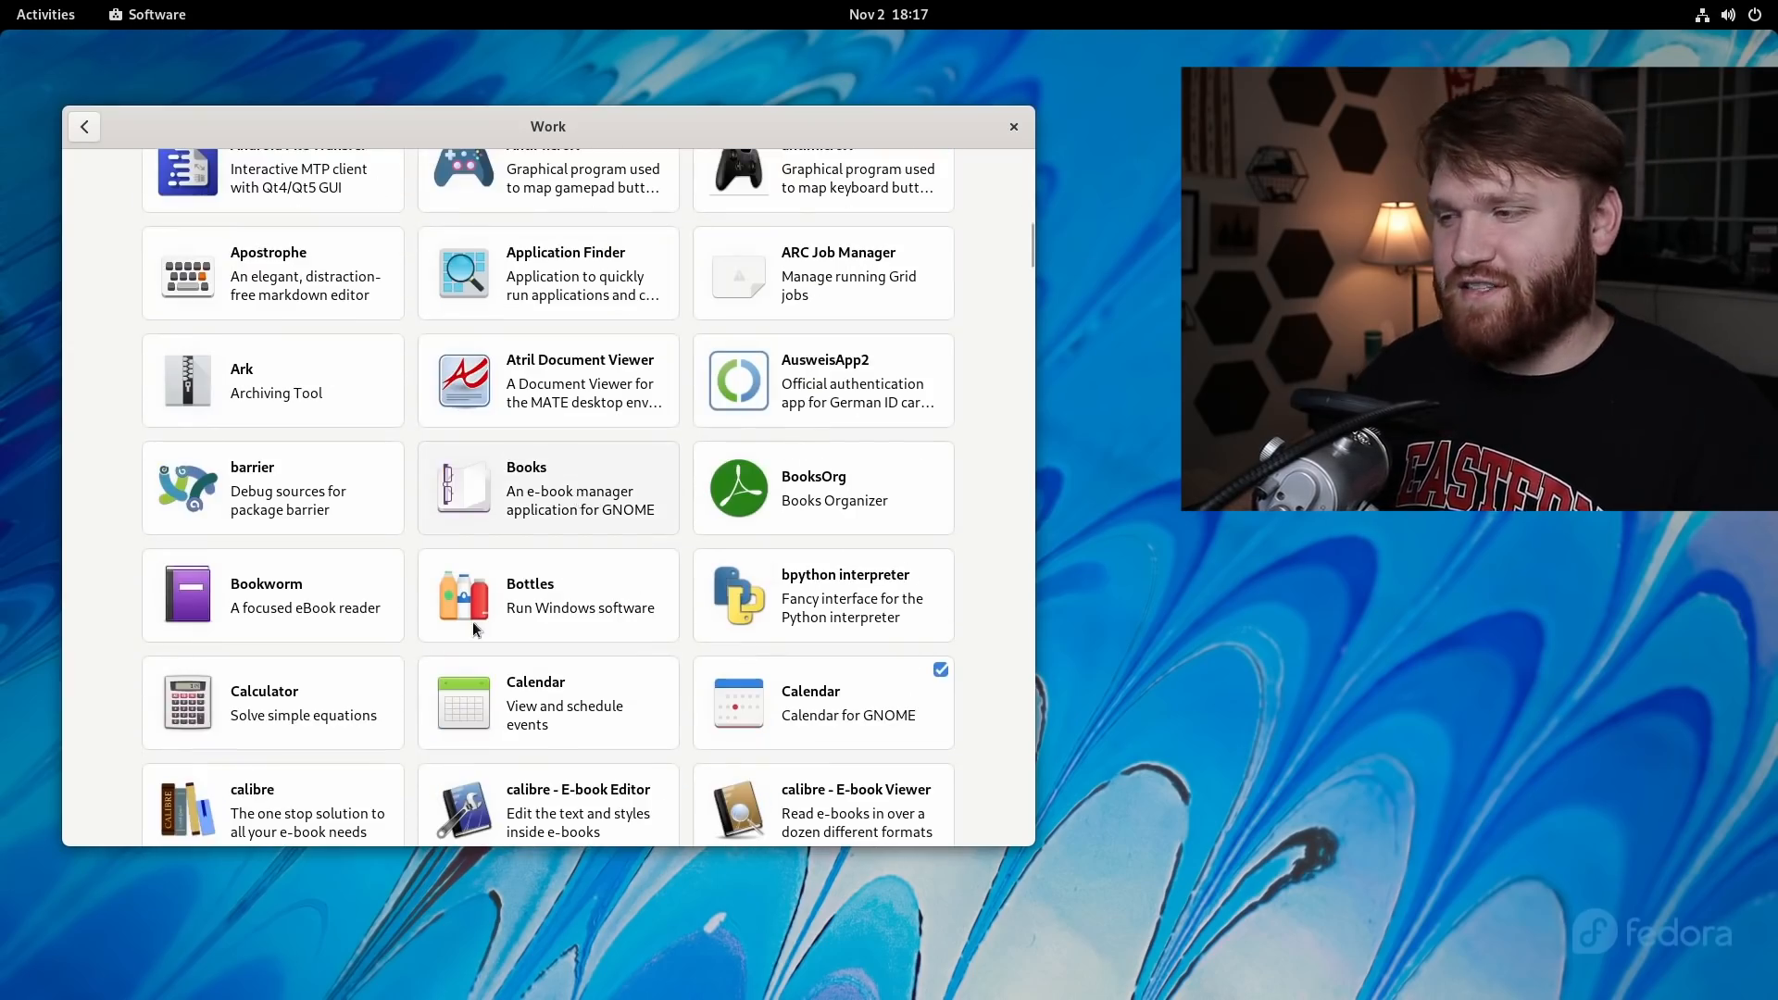
pyautogui.scroll(-5, 474, 629)
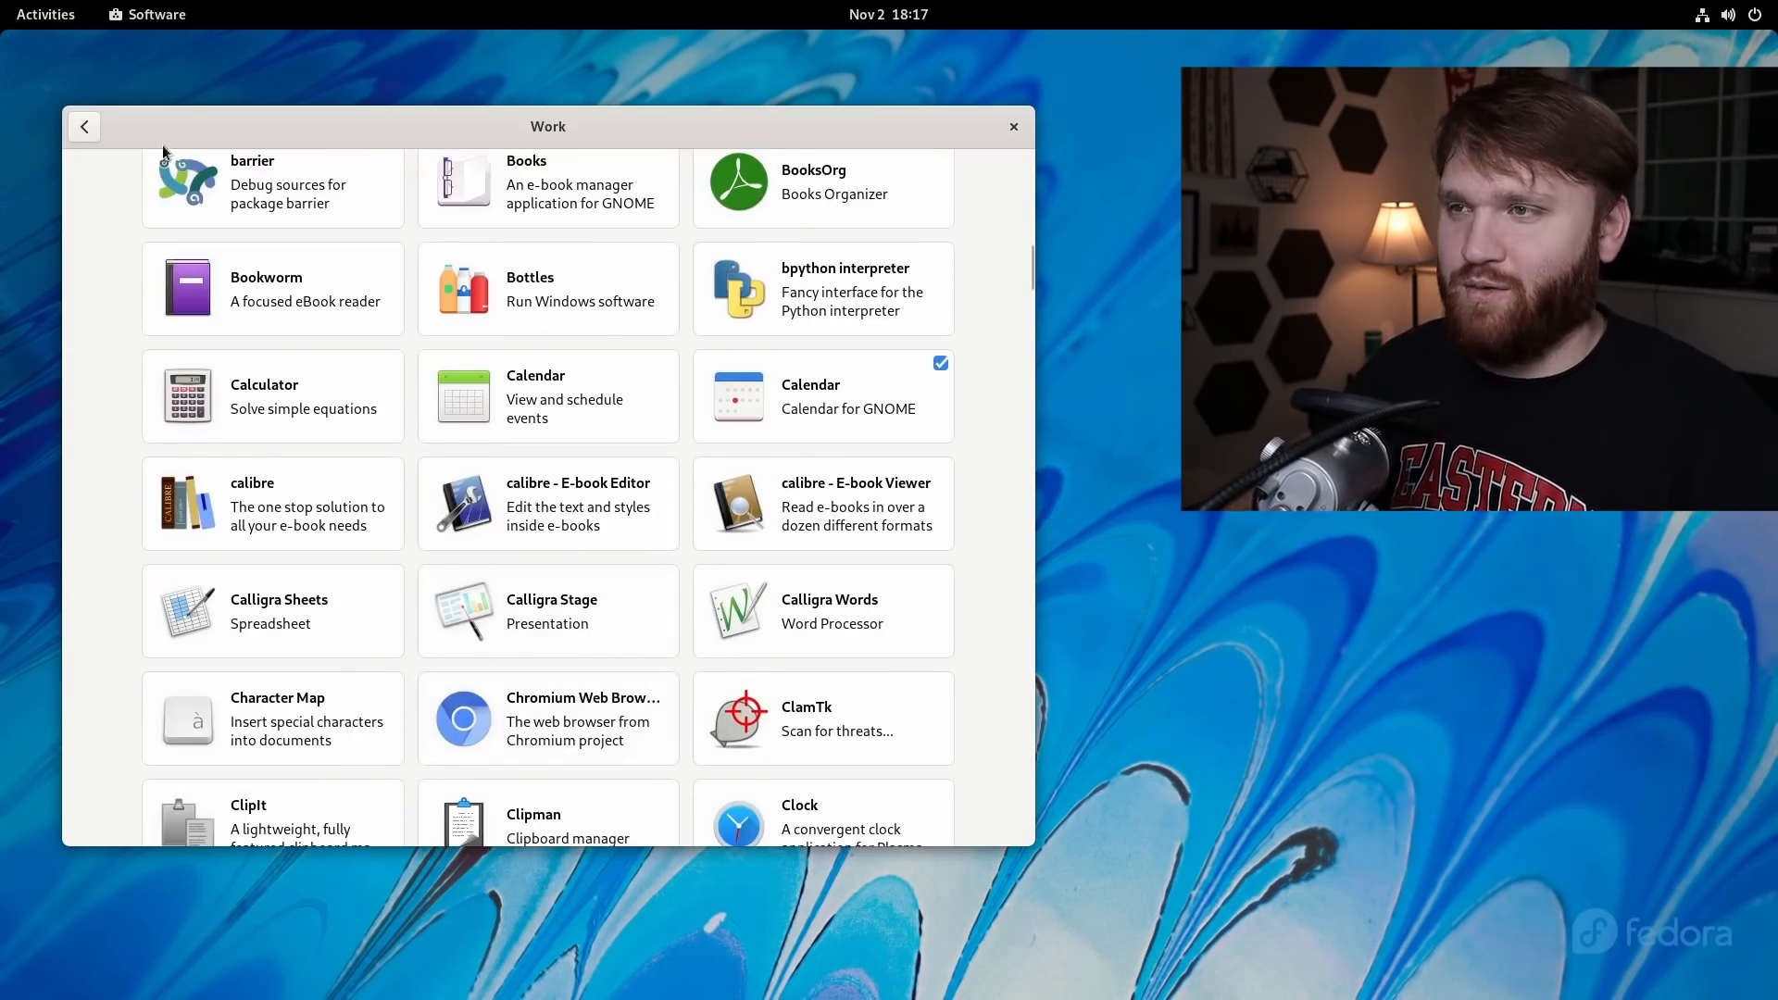
pyautogui.click(85, 126)
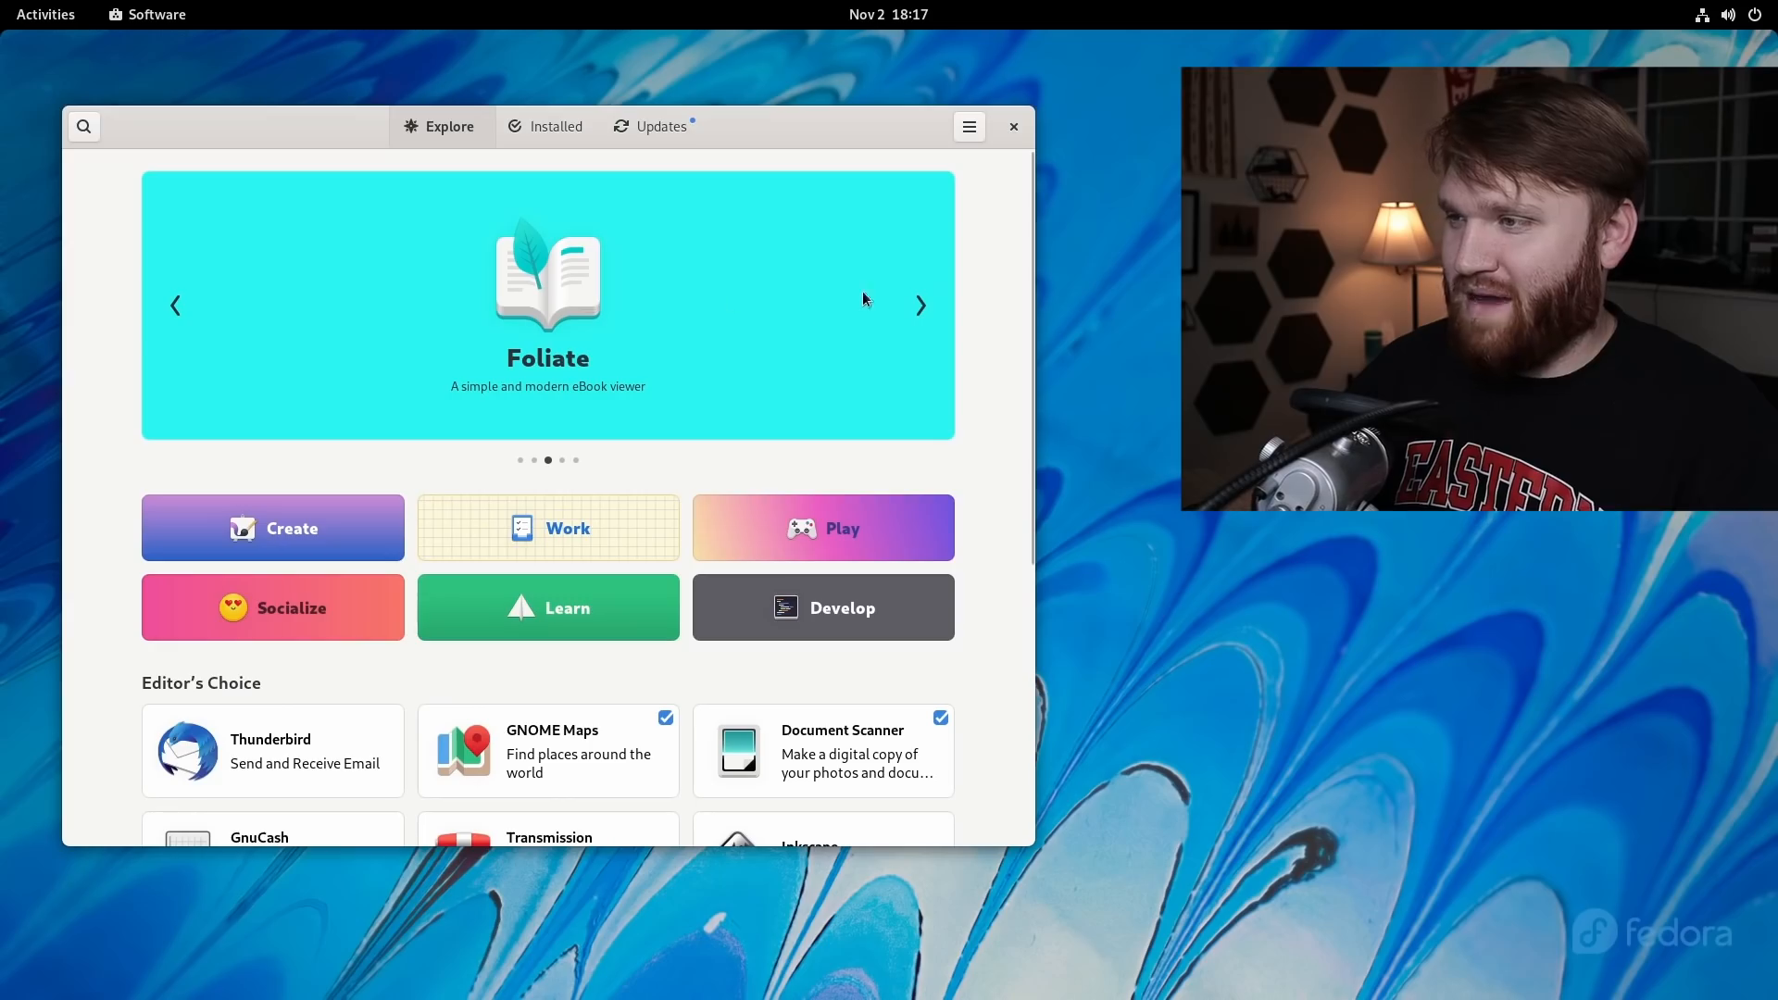
# Advance the featured applications to GNU Image Manipulation Program, open its details page and expand the full description.
pyautogui.click(920, 305)
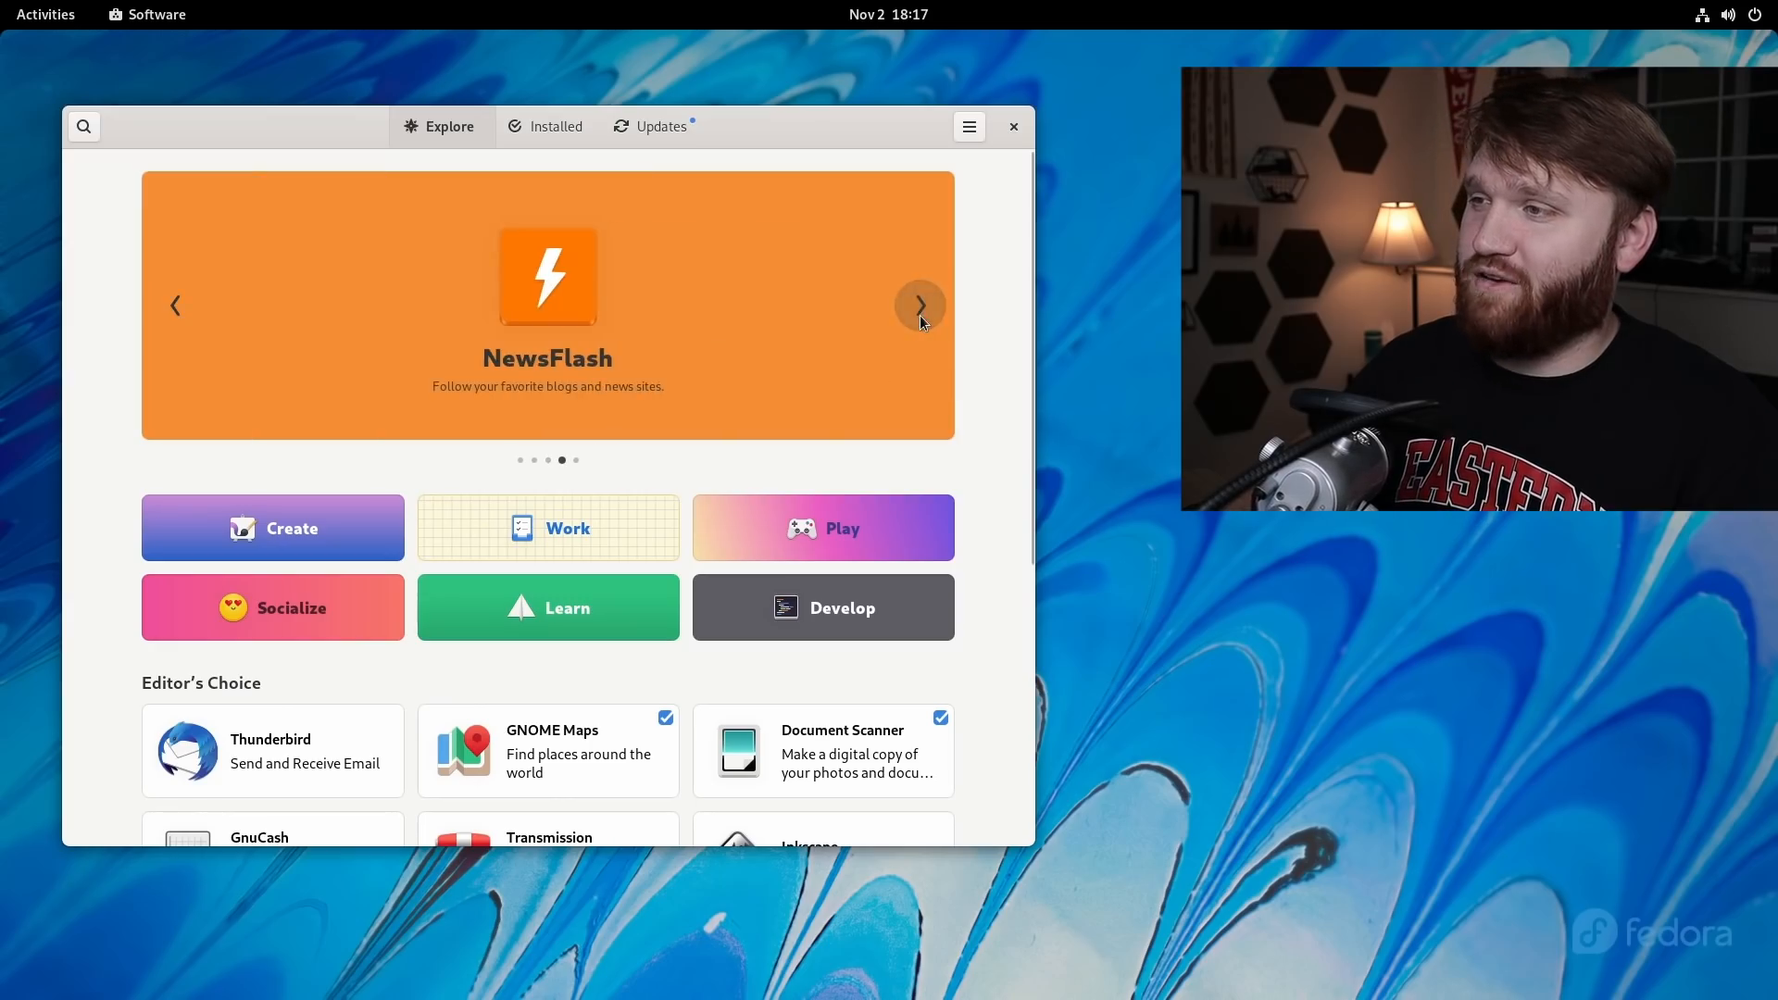
pyautogui.click(920, 305)
pyautogui.click(548, 344)
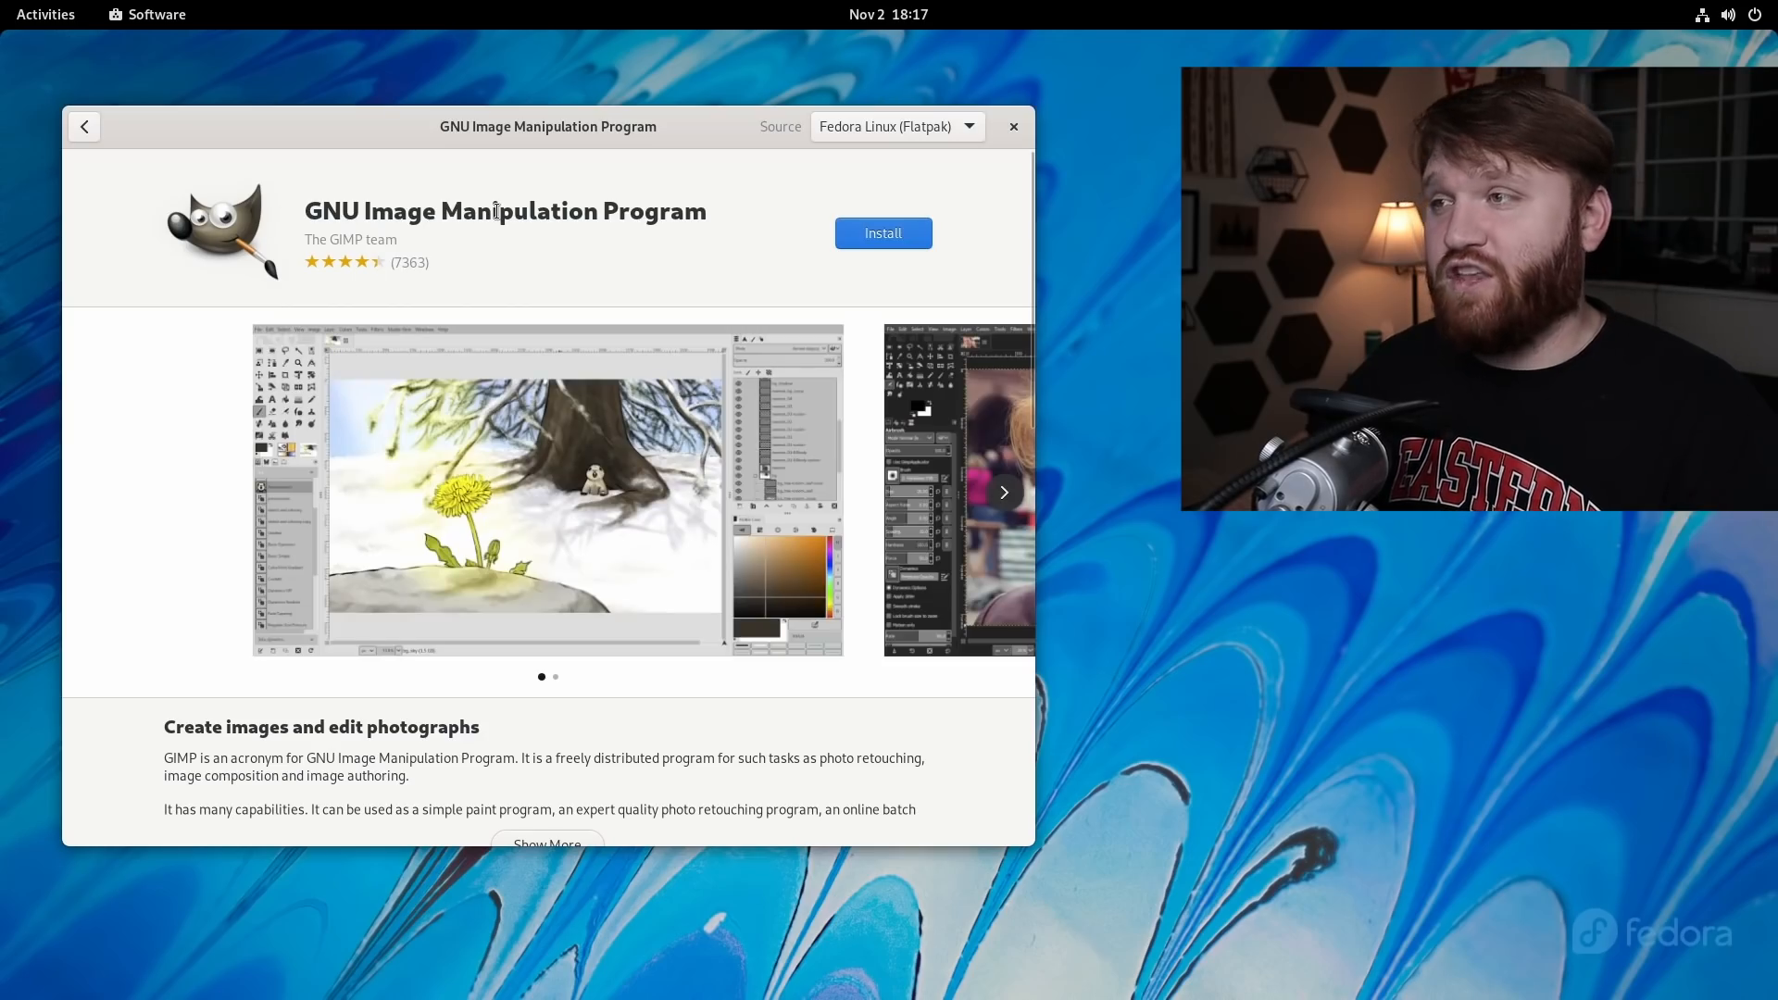
pyautogui.scroll(-5, 534, 387)
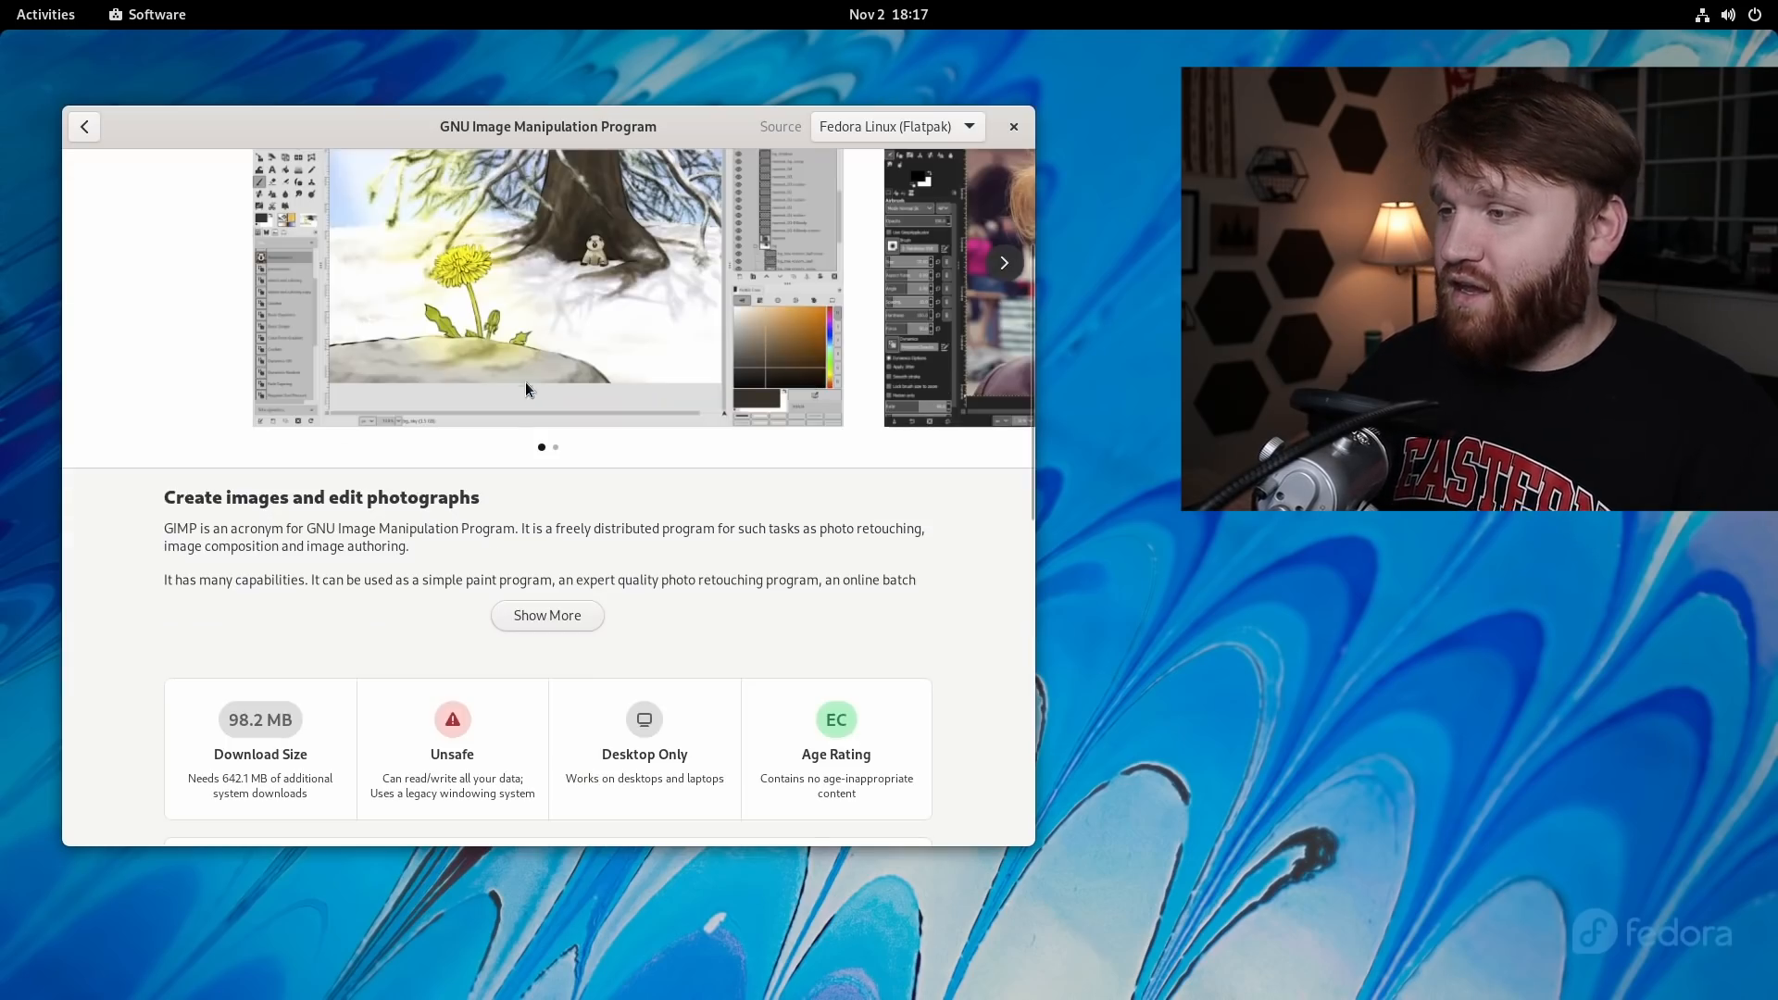
pyautogui.click(546, 616)
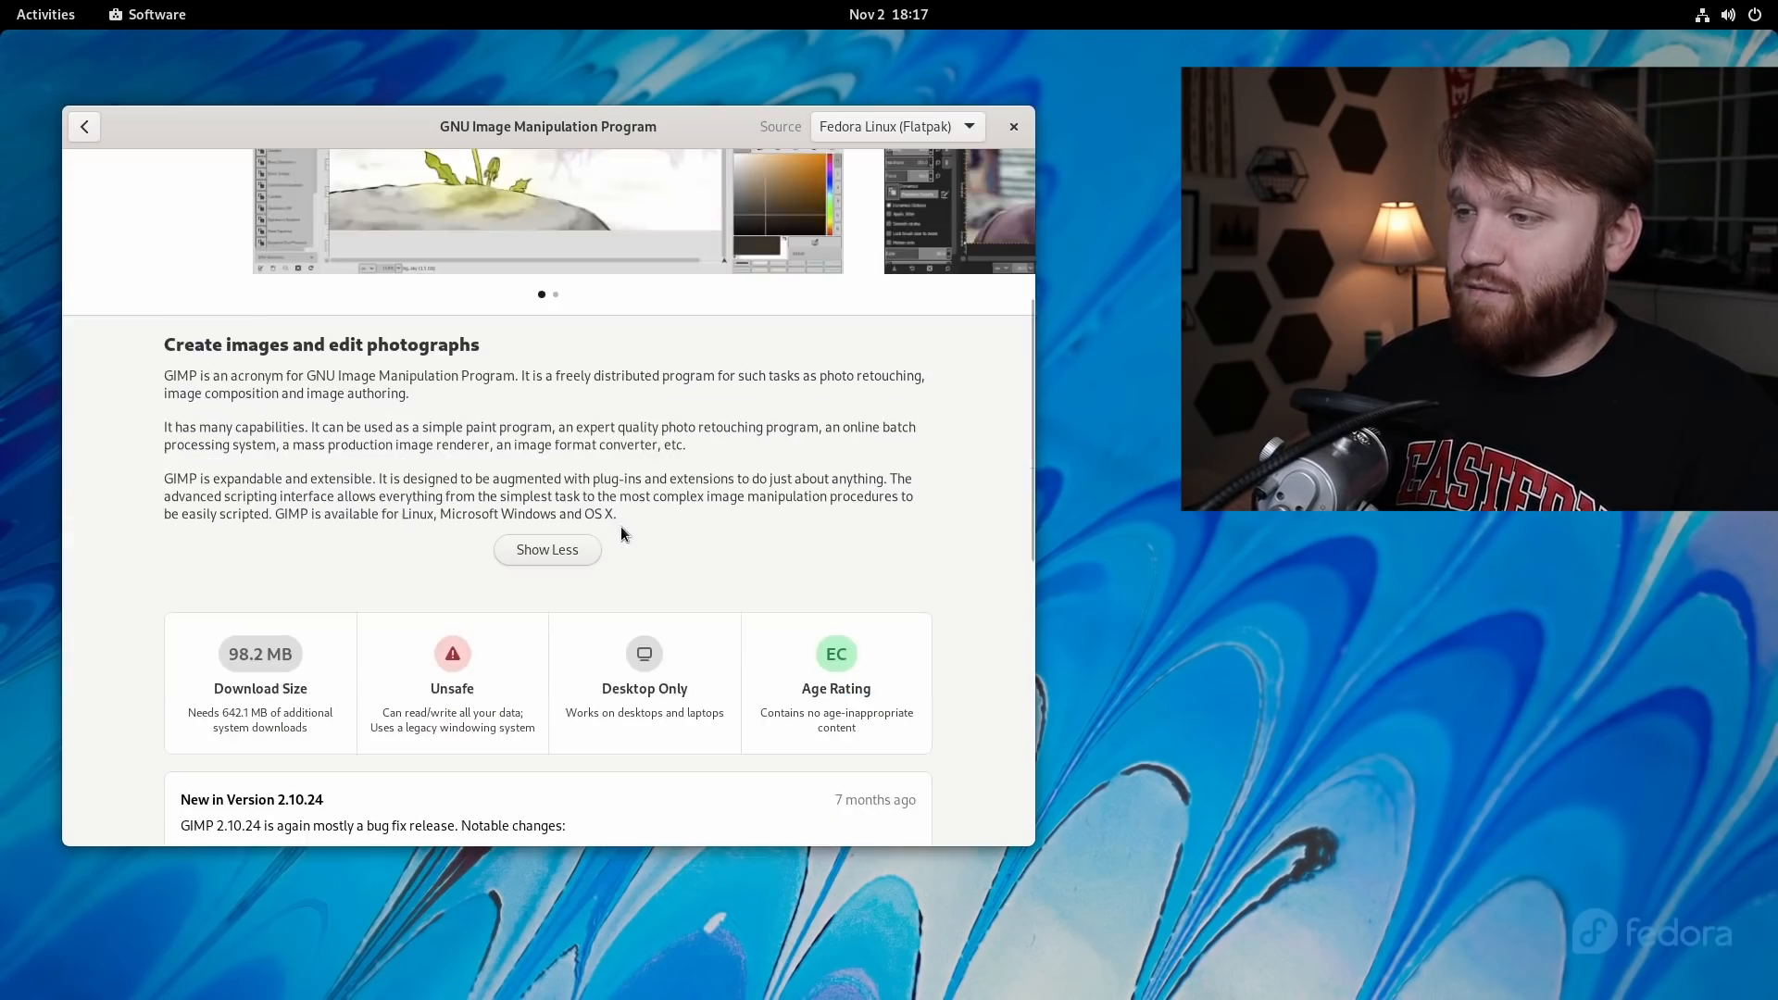
# Examine the GIMP page's download size, safety and age rating details, version notes, project links and user reviews.
pyautogui.scroll(-3, 427, 529)
pyautogui.scroll(-3, 427, 529)
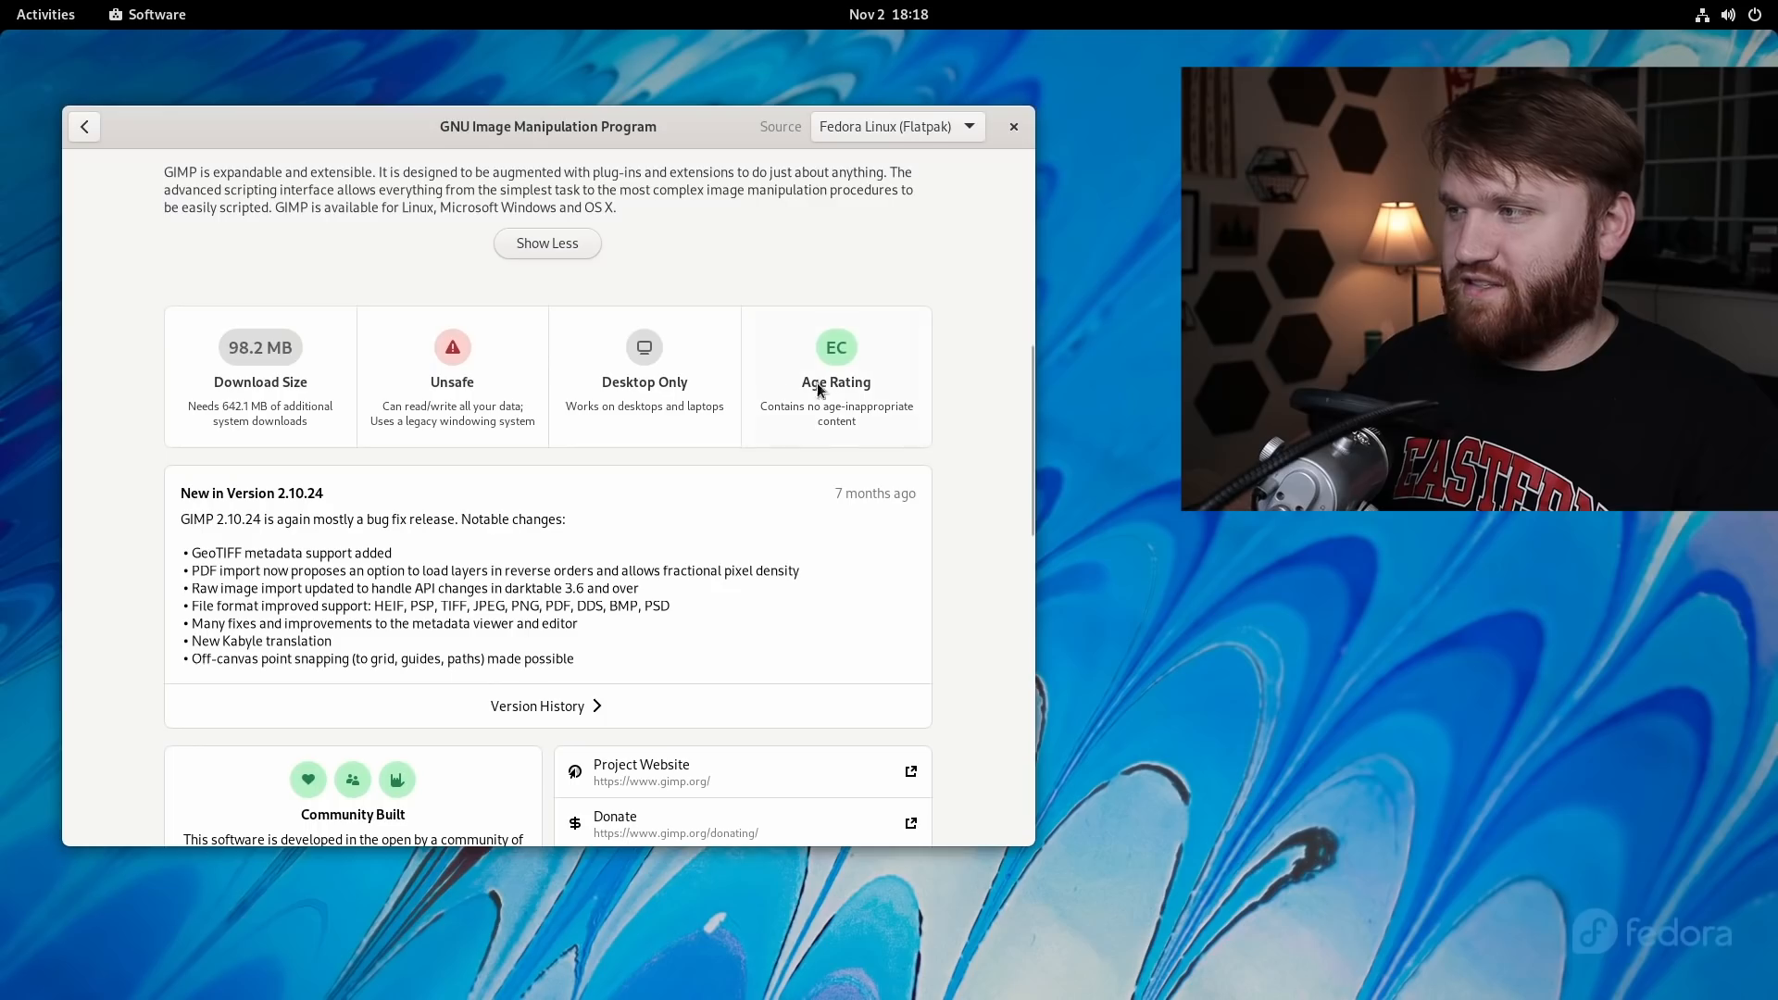
pyautogui.scroll(-5, 442, 522)
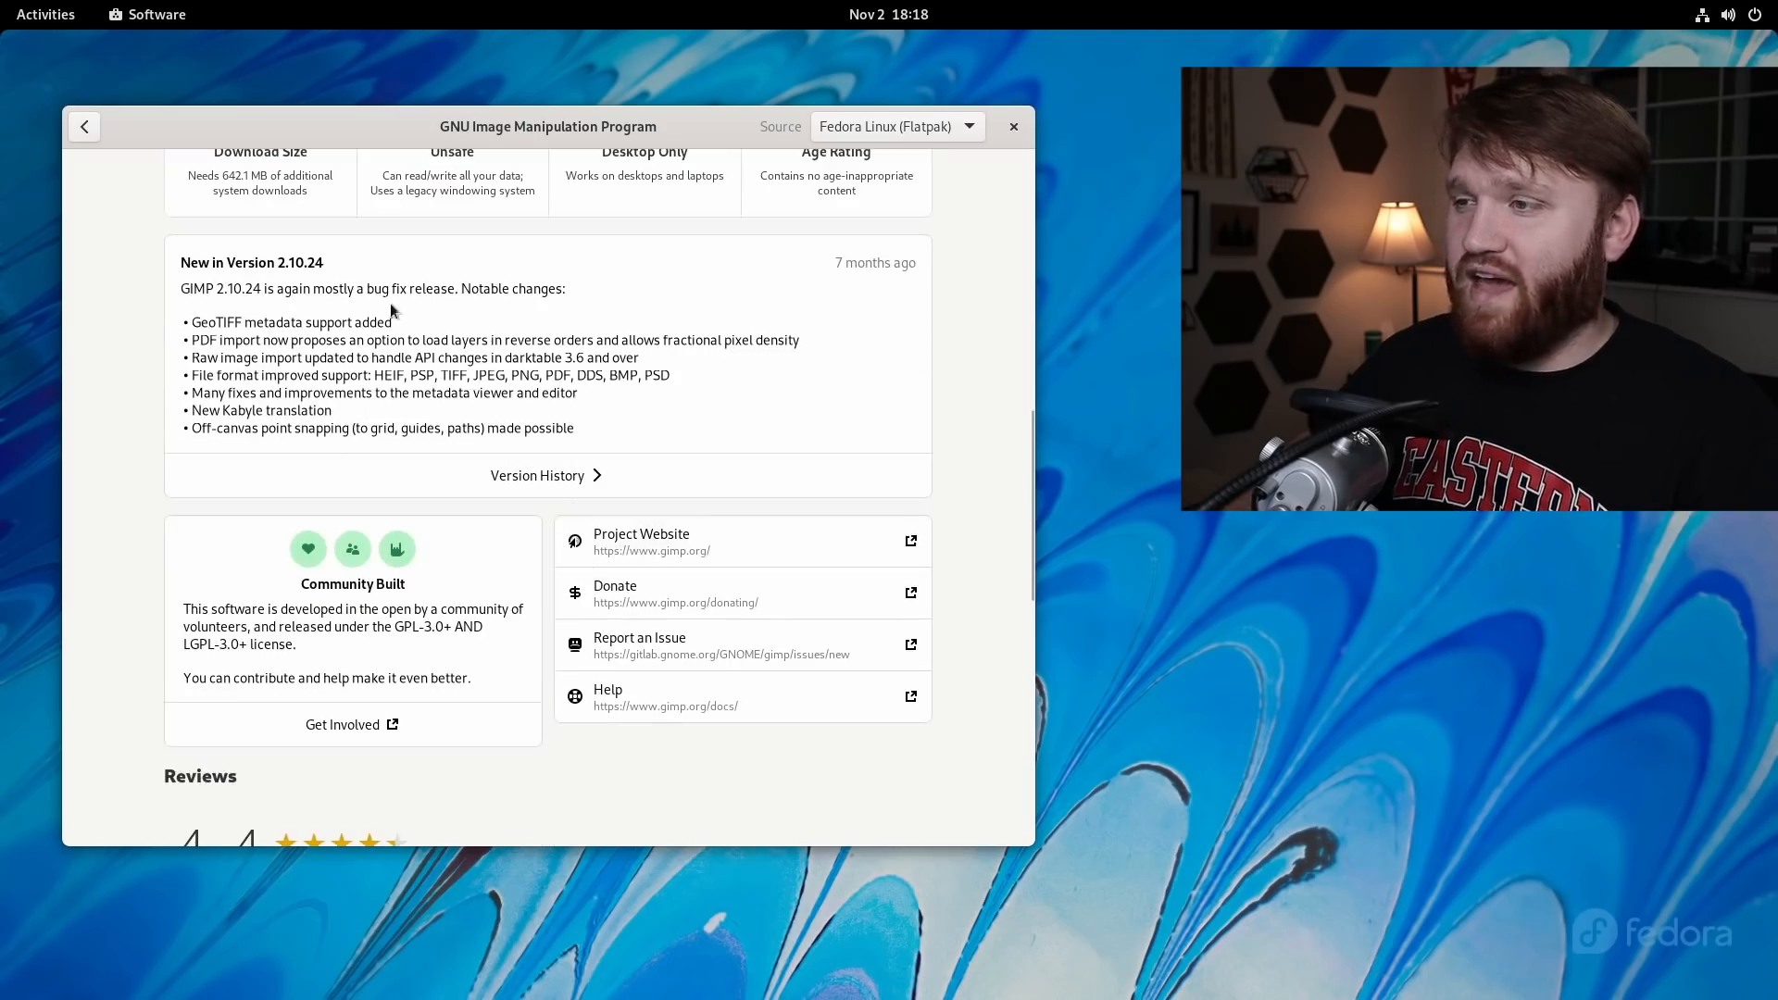
pyautogui.scroll(-5, 343, 487)
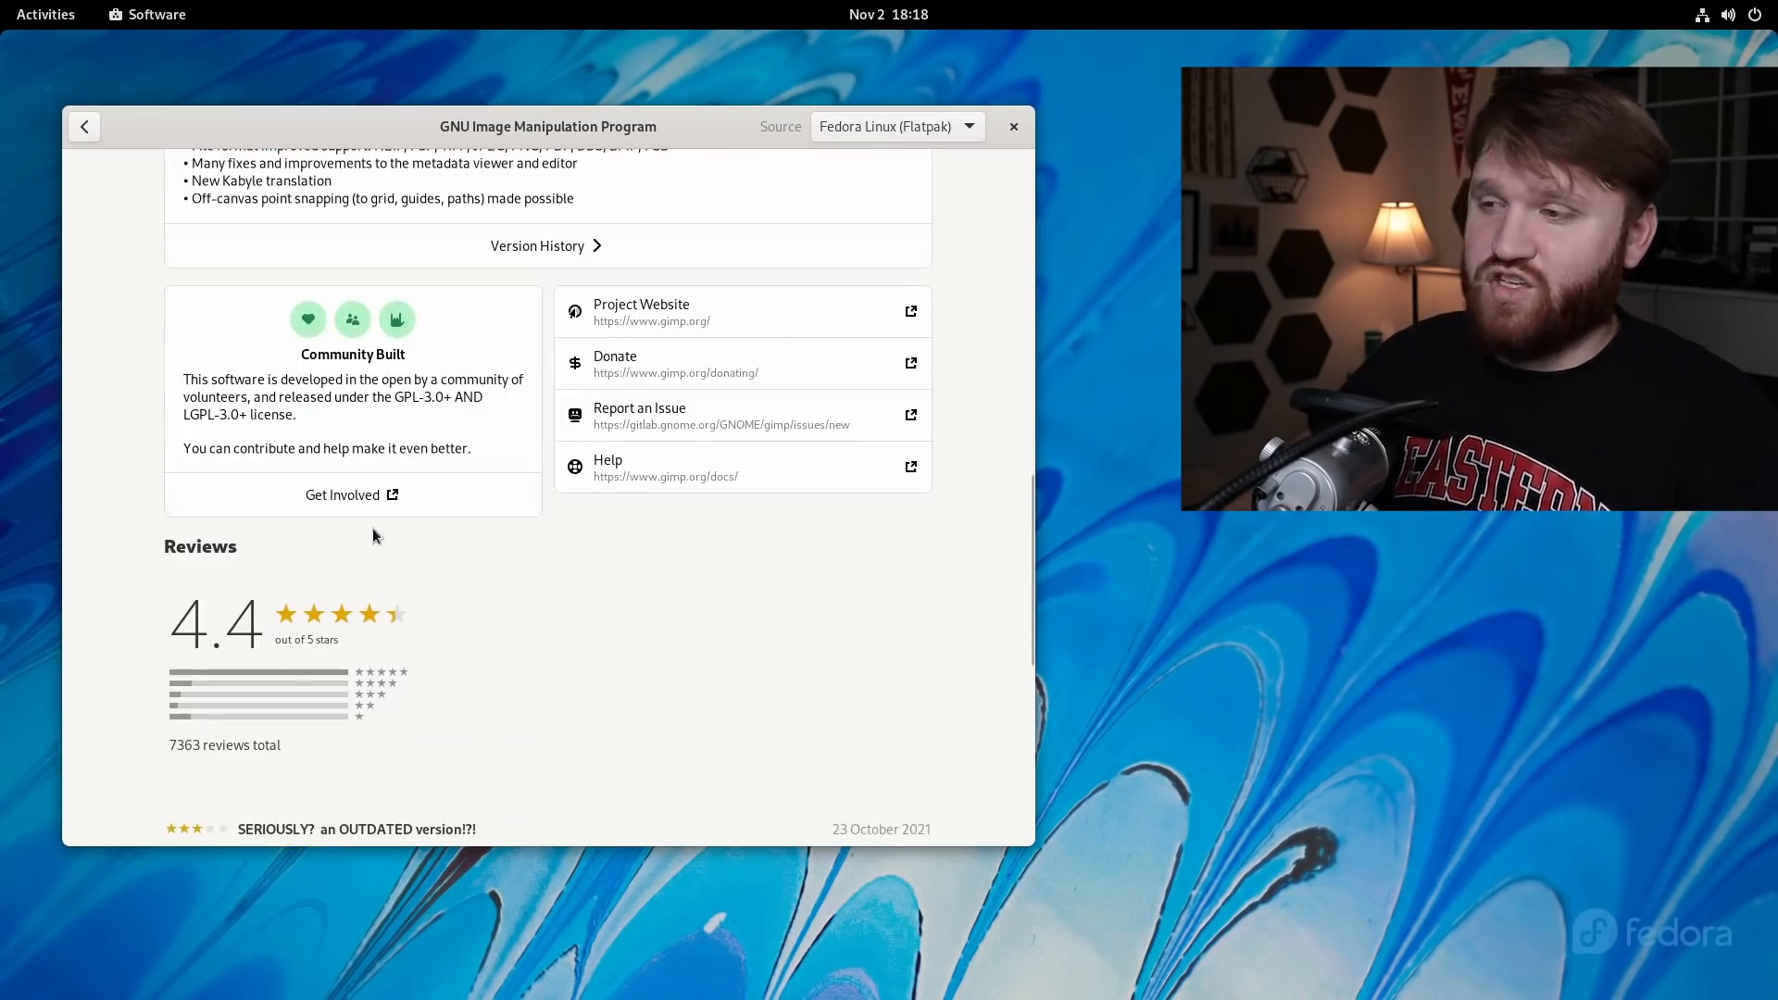
pyautogui.scroll(-6, 500, 488)
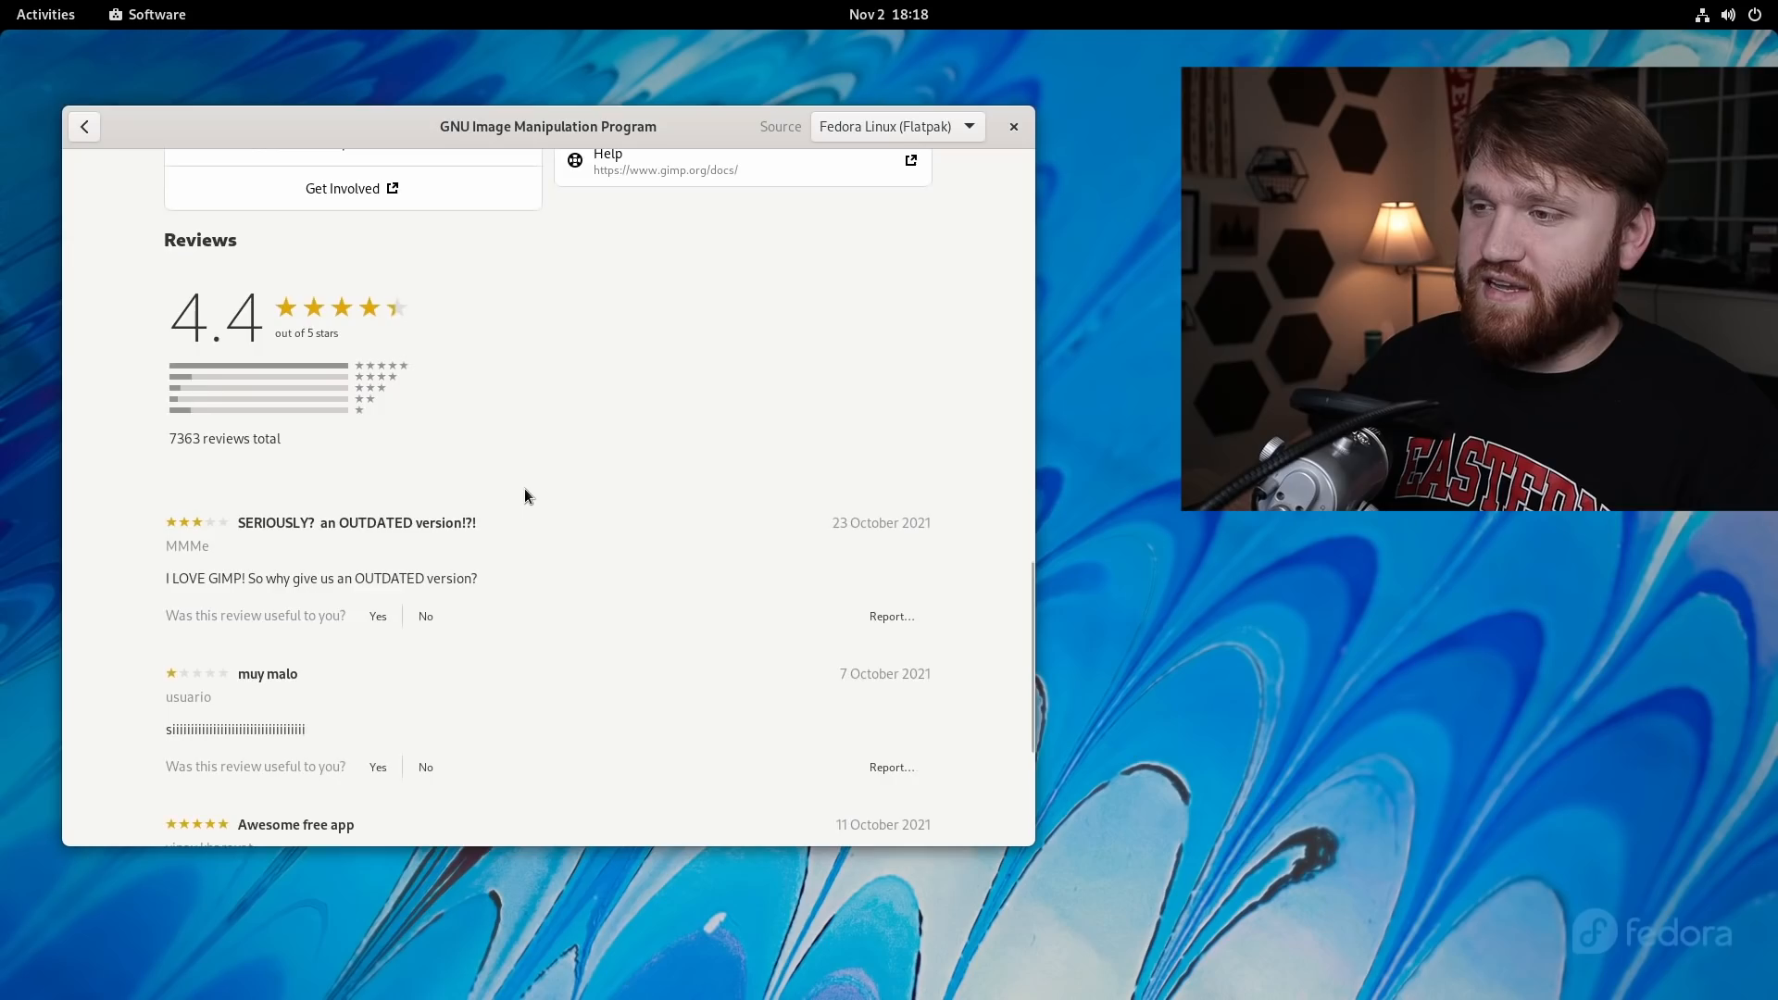
pyautogui.scroll(-2, 520, 457)
pyautogui.scroll(5, 129, 306)
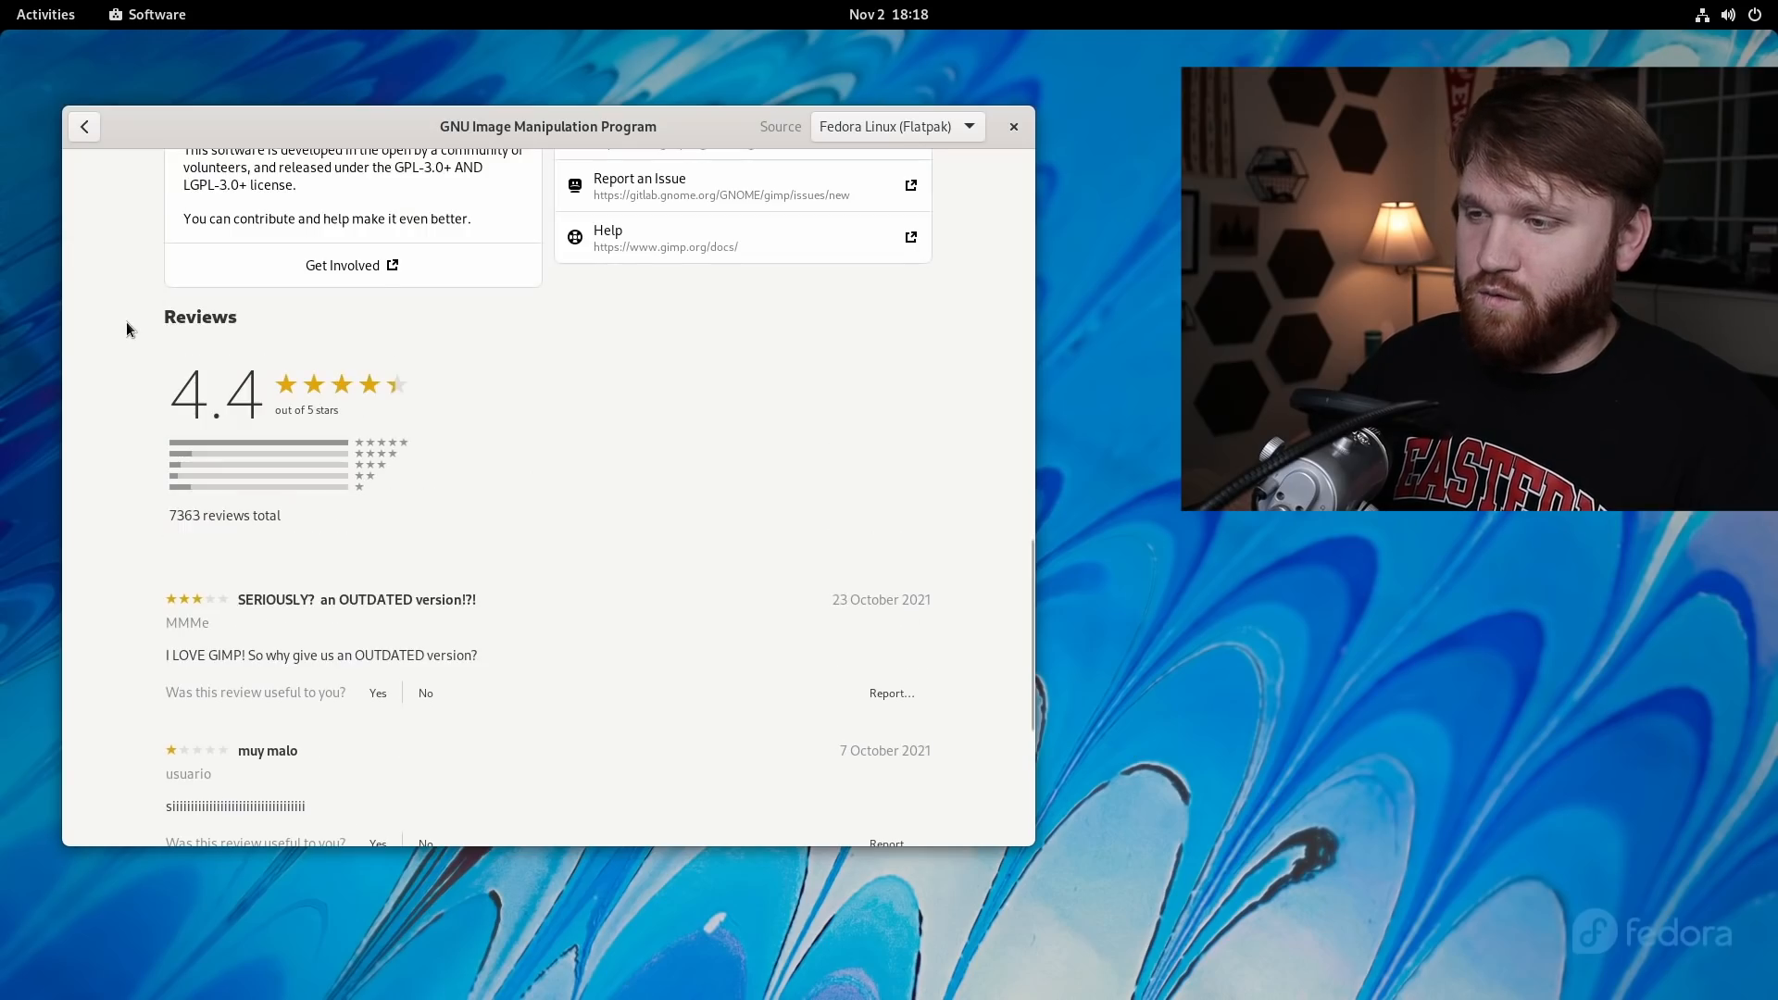
pyautogui.scroll(-10, 193, 372)
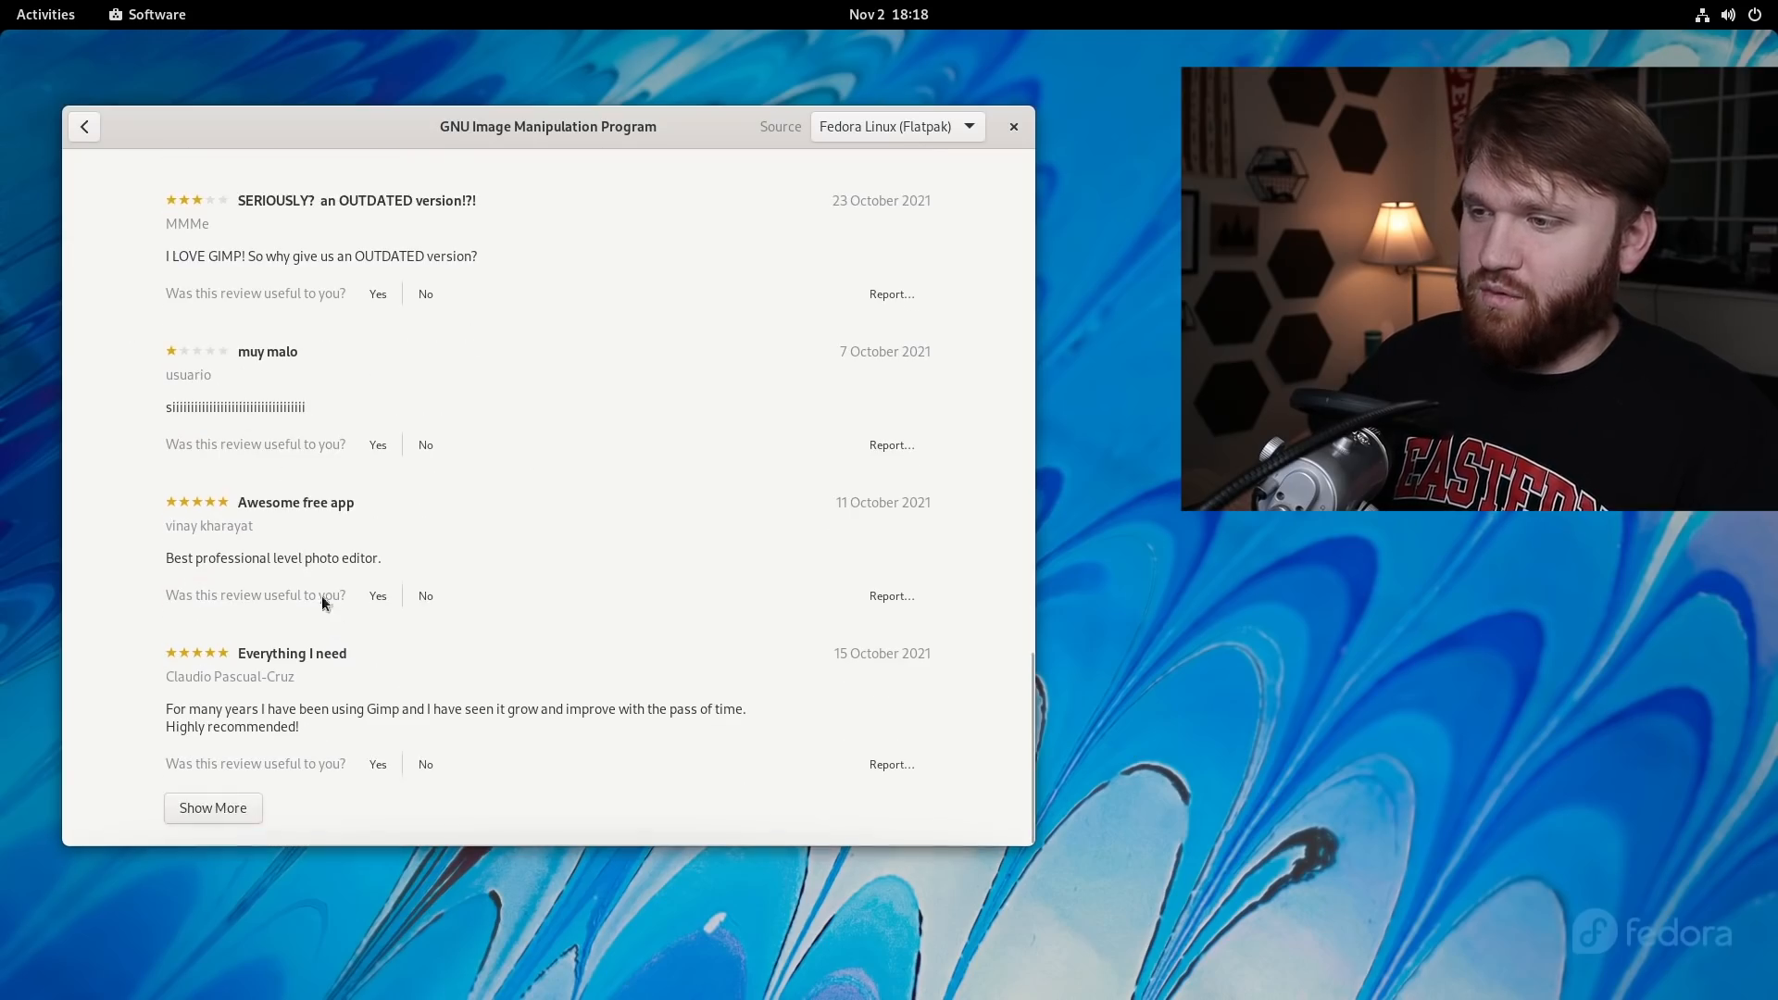
pyautogui.scroll(10, 418, 643)
pyautogui.scroll(20, 419, 643)
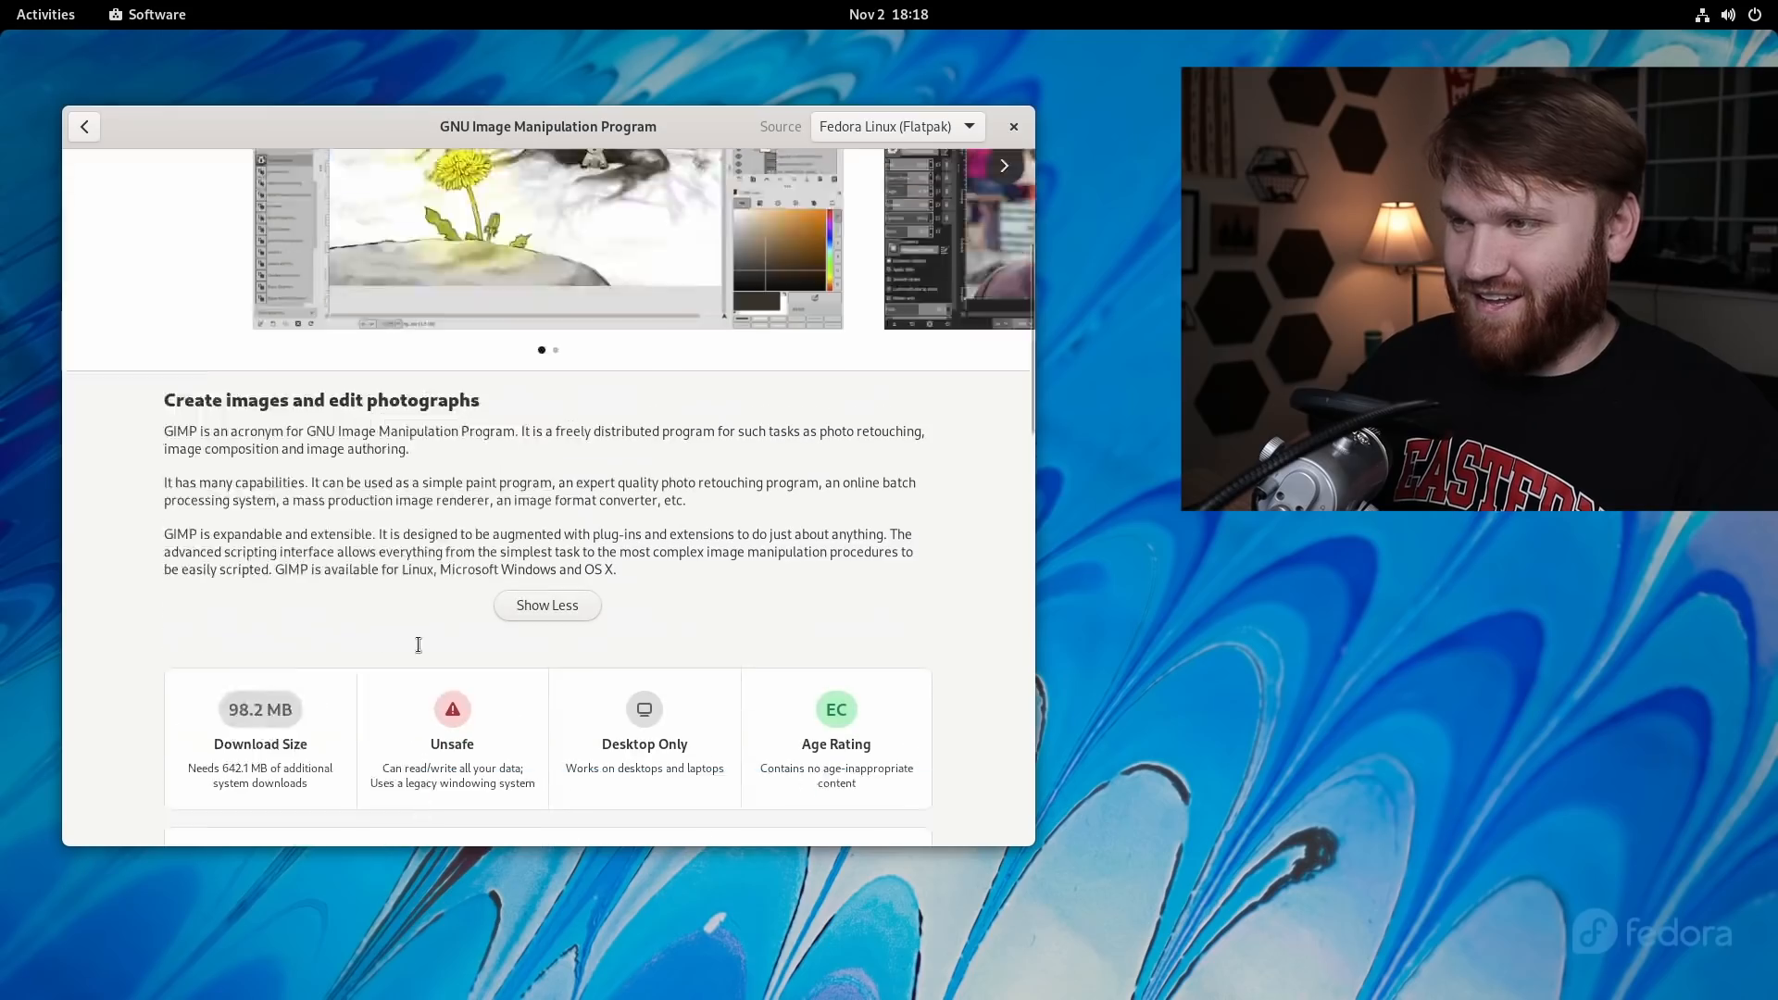
# Check which installation sources are offered for GIMP, leave the selection as is and return to the Explore page.
pyautogui.click(920, 137)
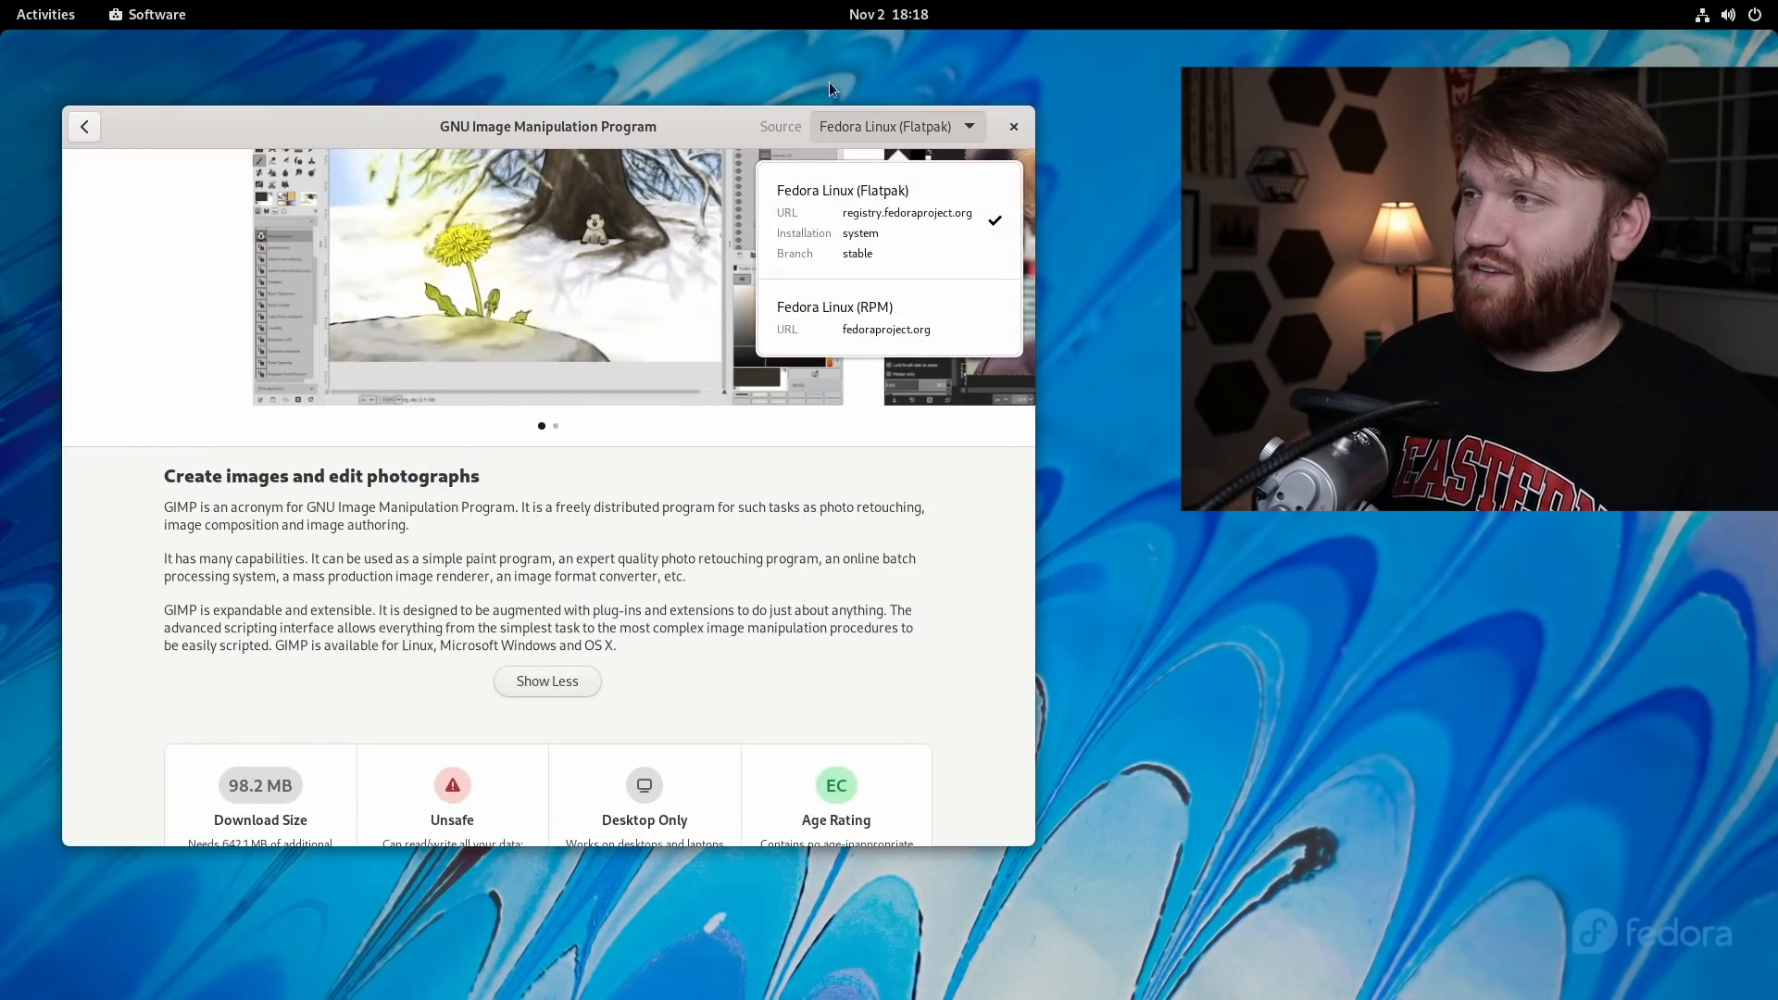
pyautogui.click(182, 117)
pyautogui.click(84, 126)
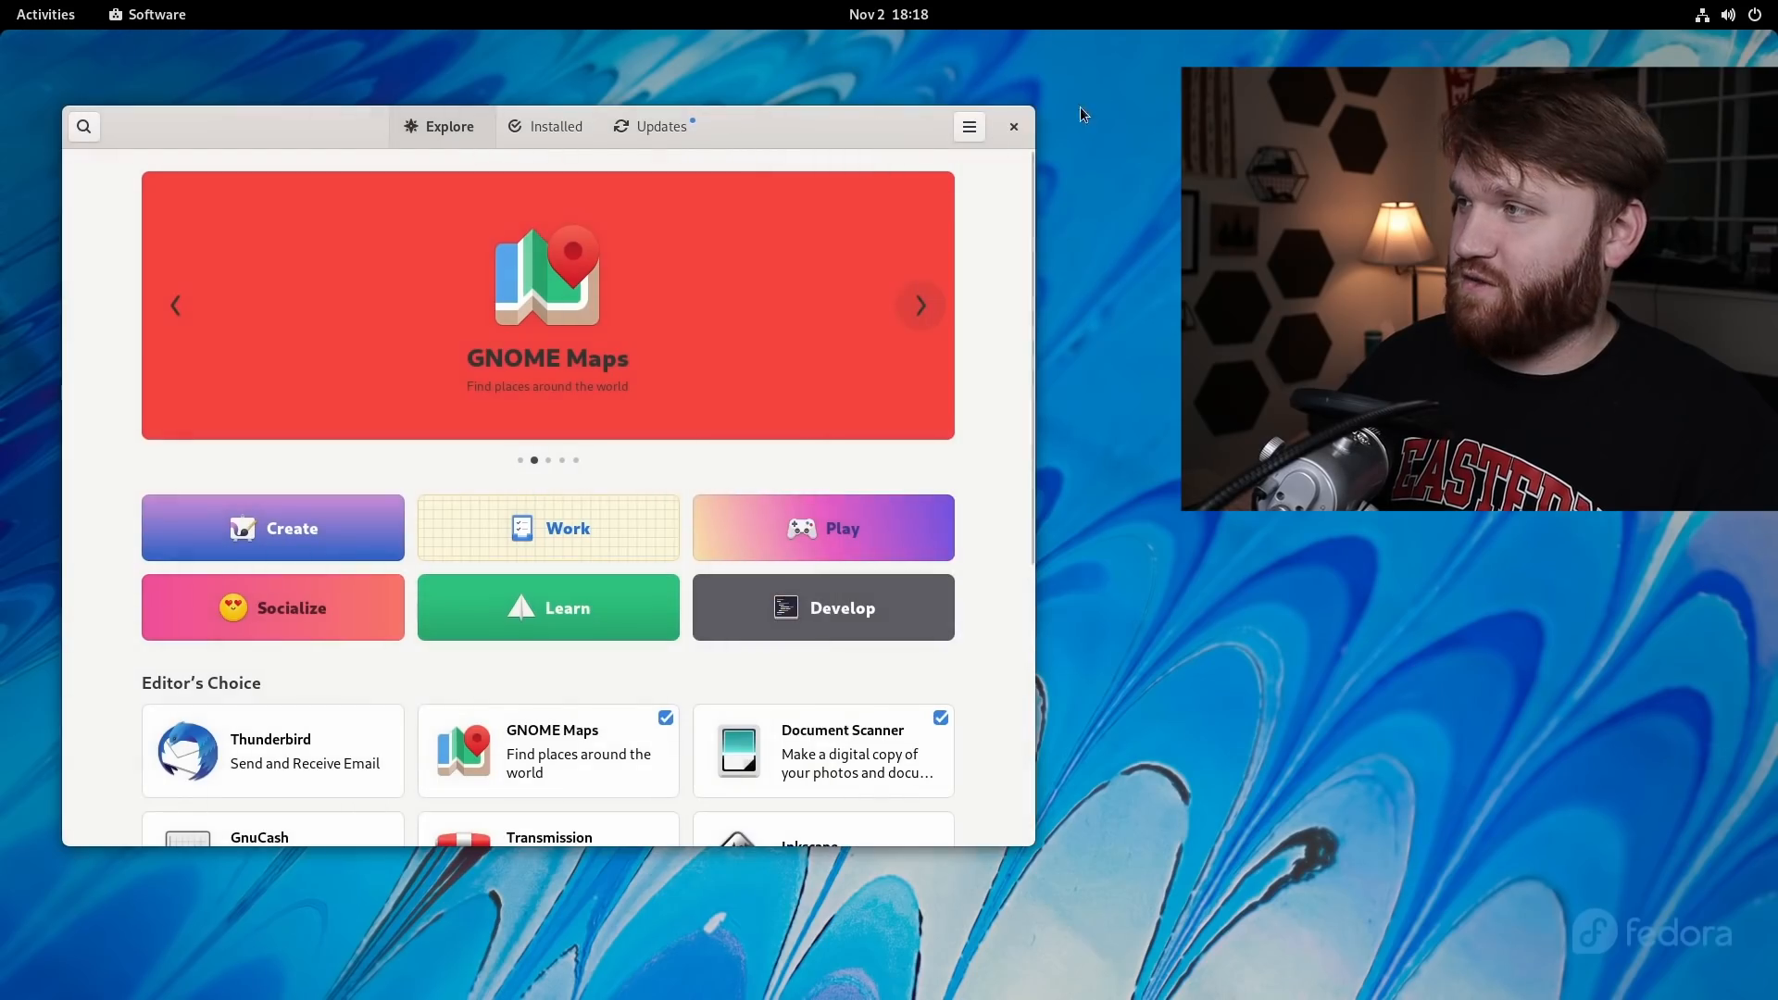
# Close the Software window, search the system for "con" and launch the Connections app.
pyautogui.click(1011, 129)
pyautogui.click(54, 16)
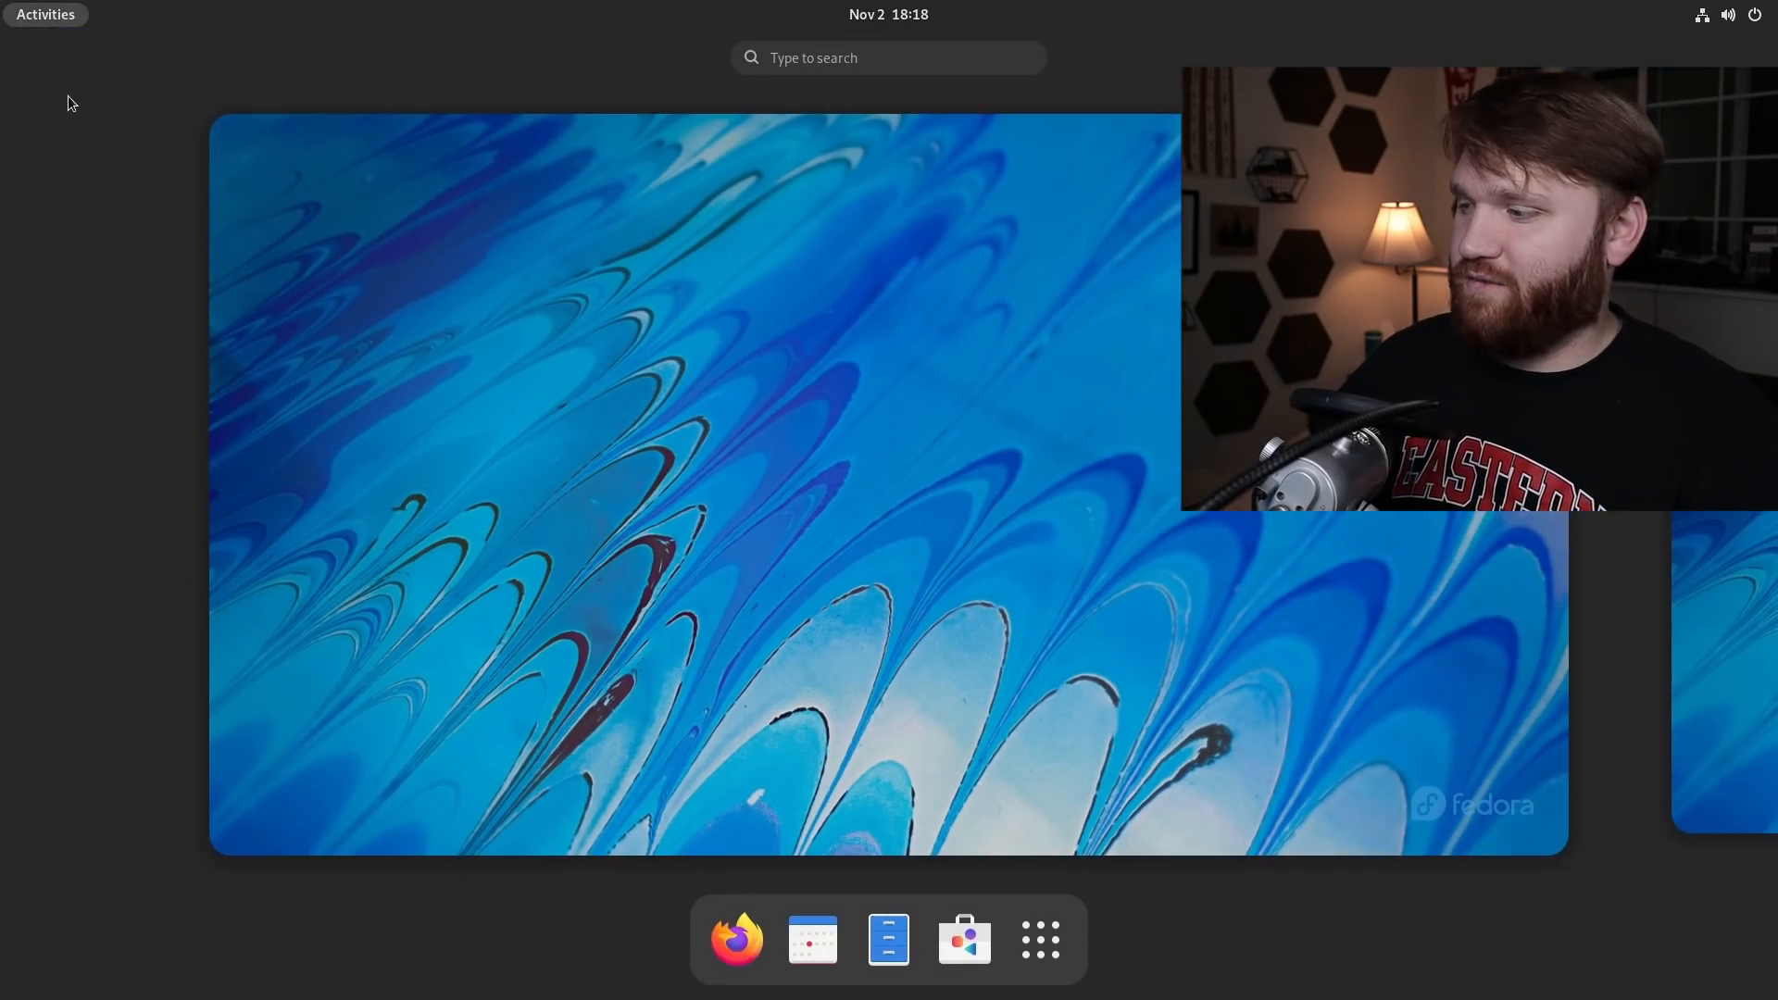
pyautogui.write('con')
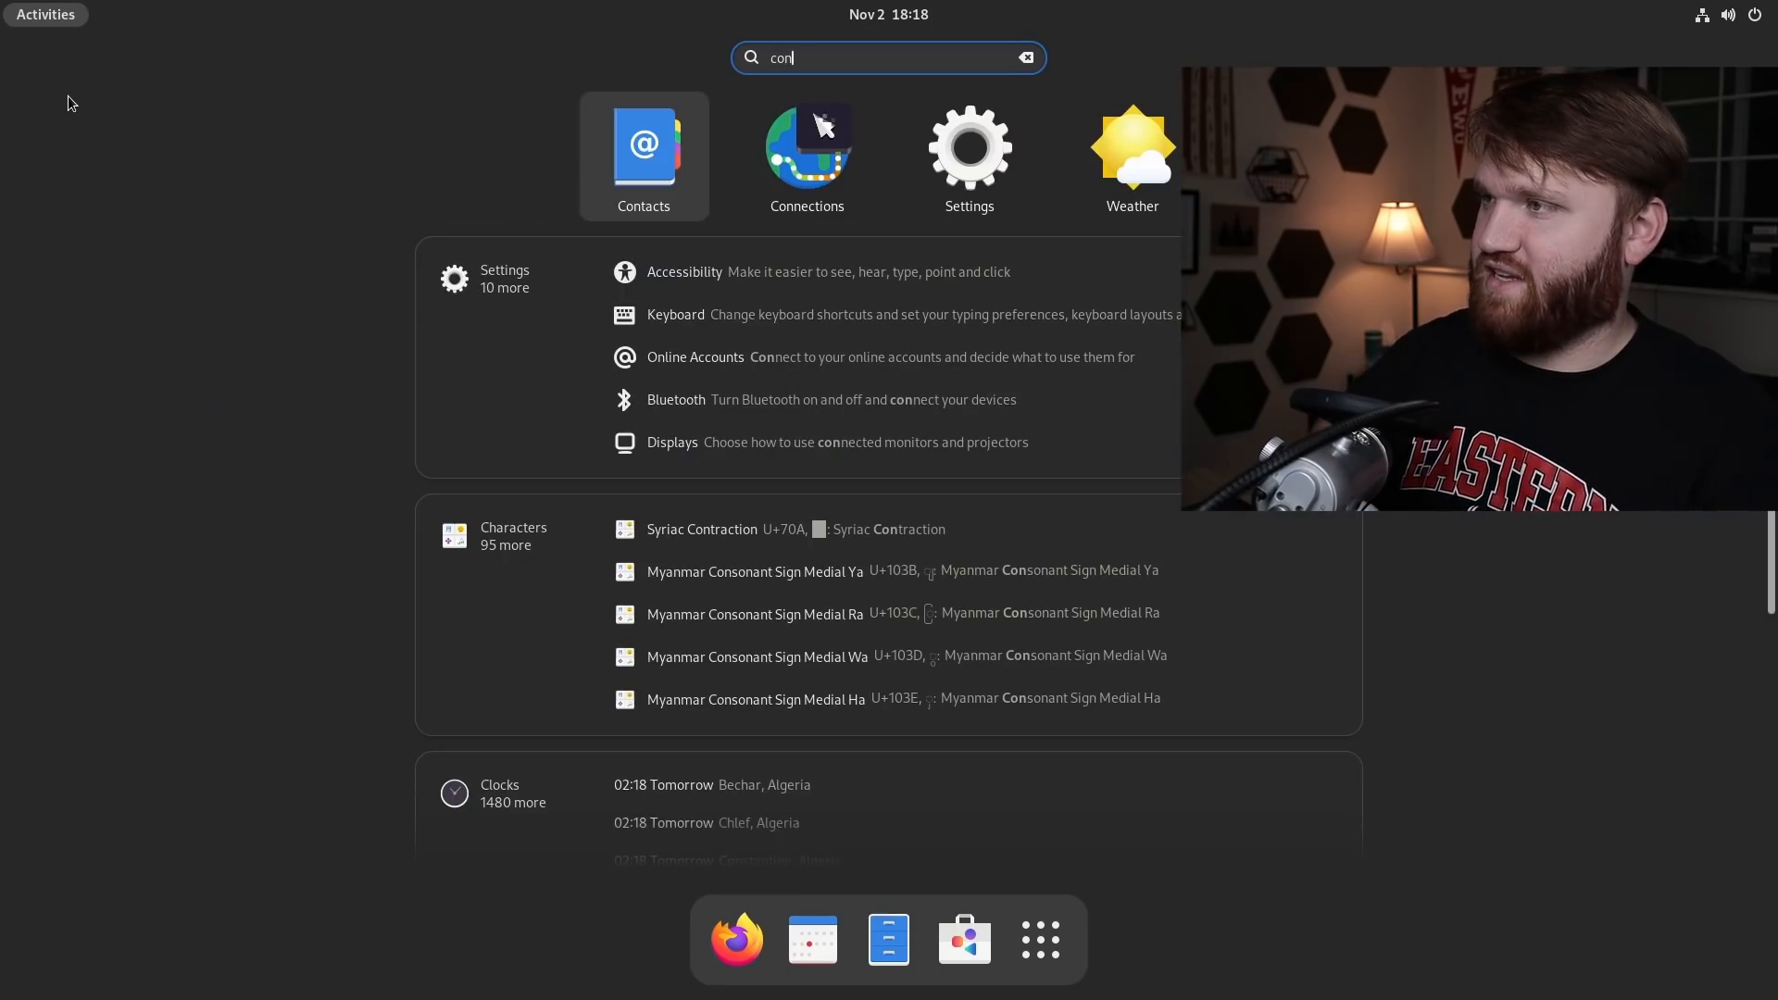
pyautogui.press('Right')
pyautogui.press('Return')
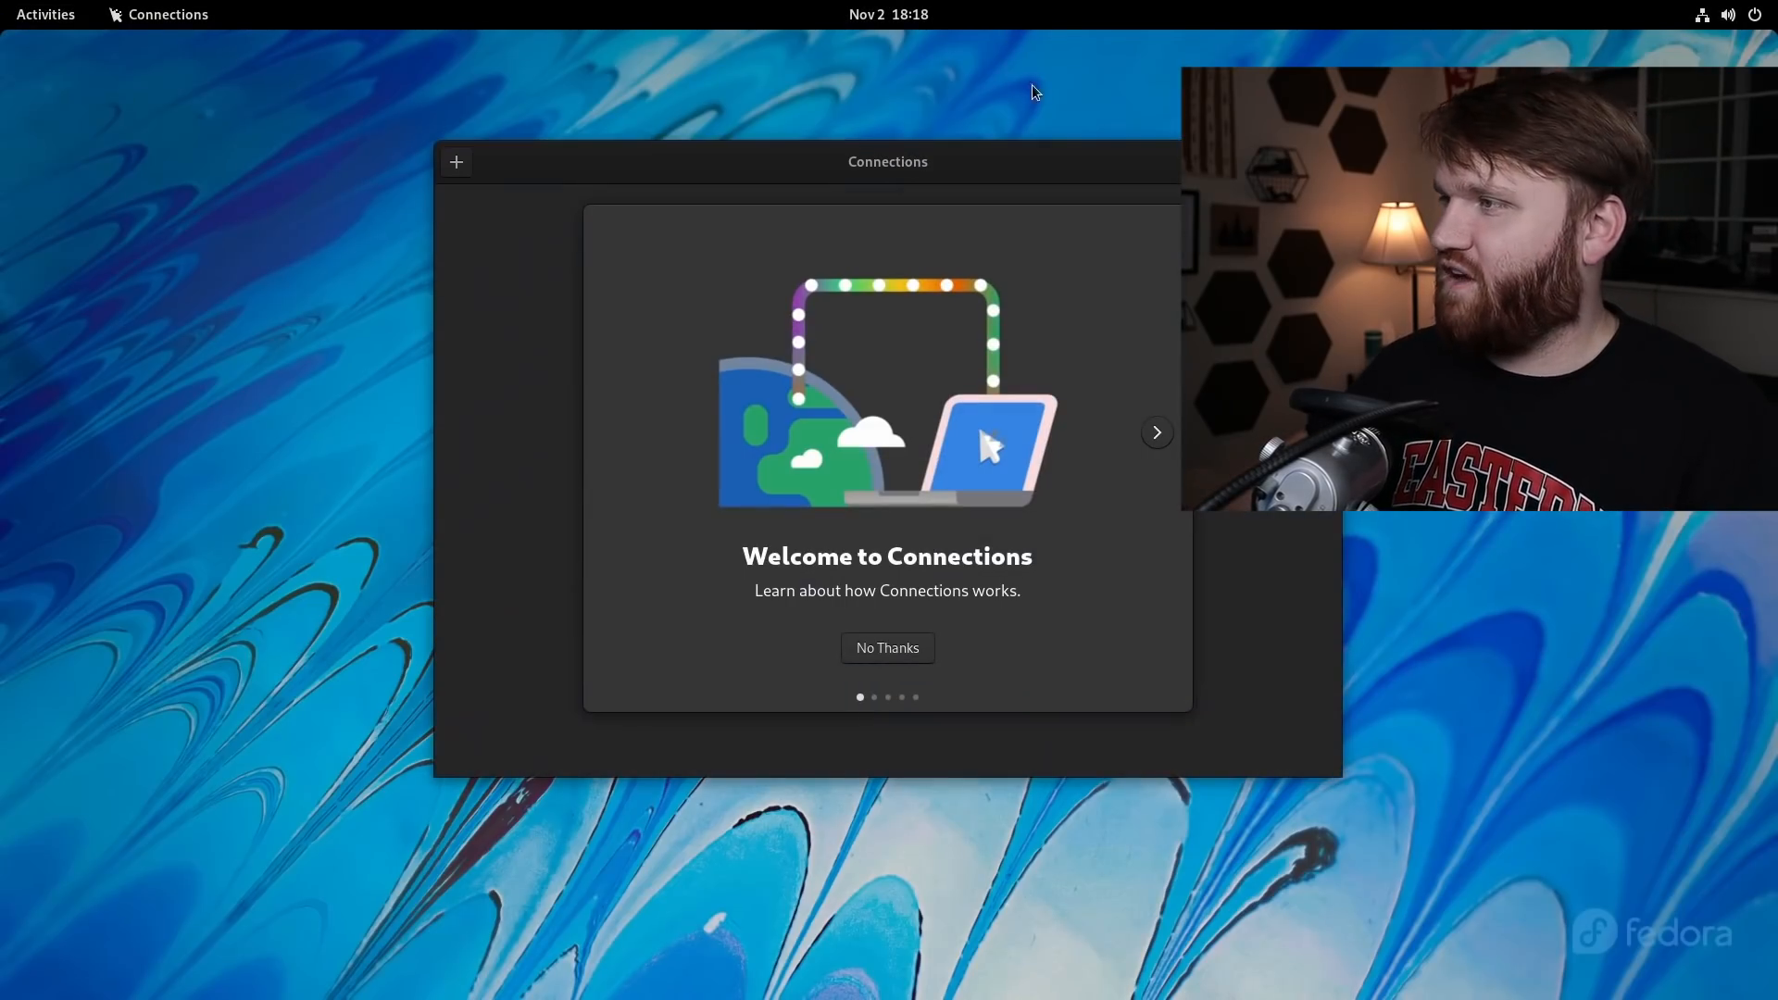
# Decline the Connections welcome tour, view its start screen clear of the webcam area and close the app.
pyautogui.click(921, 654)
pyautogui.moveTo(1021, 159); pyautogui.dragTo(673, 148)
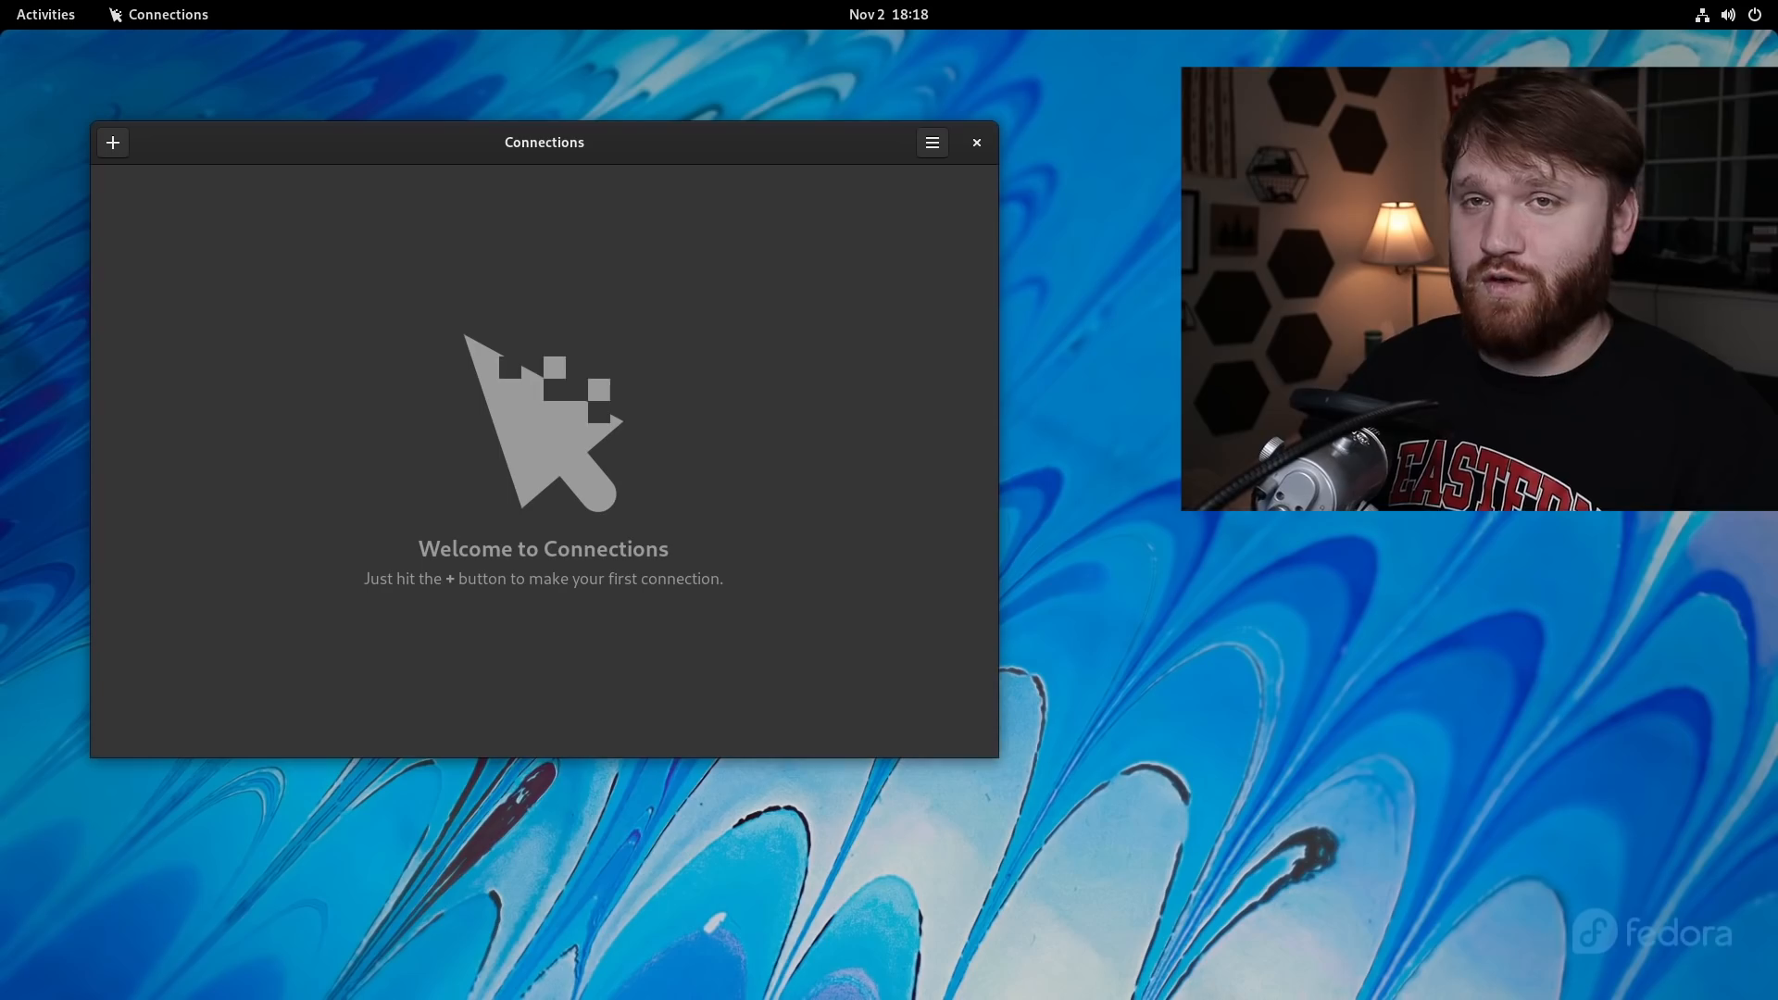
pyautogui.click(977, 144)
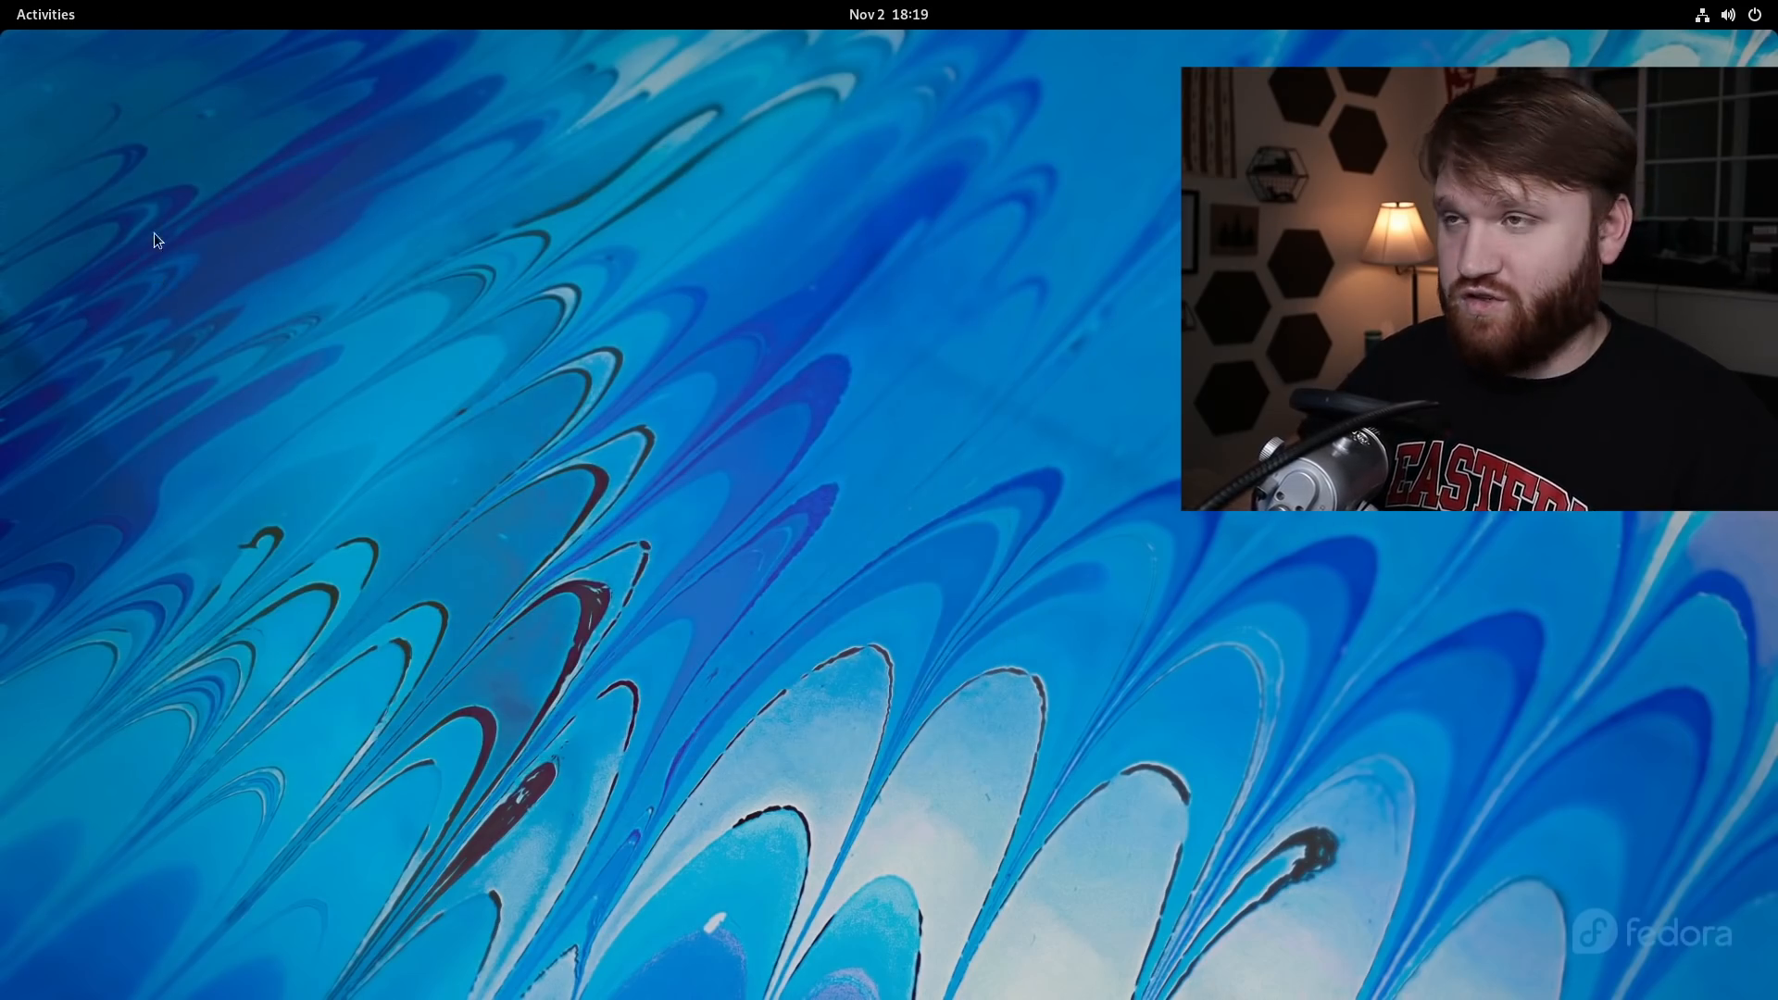
# Open System Monitor from the full application list, check its processes and resource graphs, and close it.
pyautogui.click(57, 26)
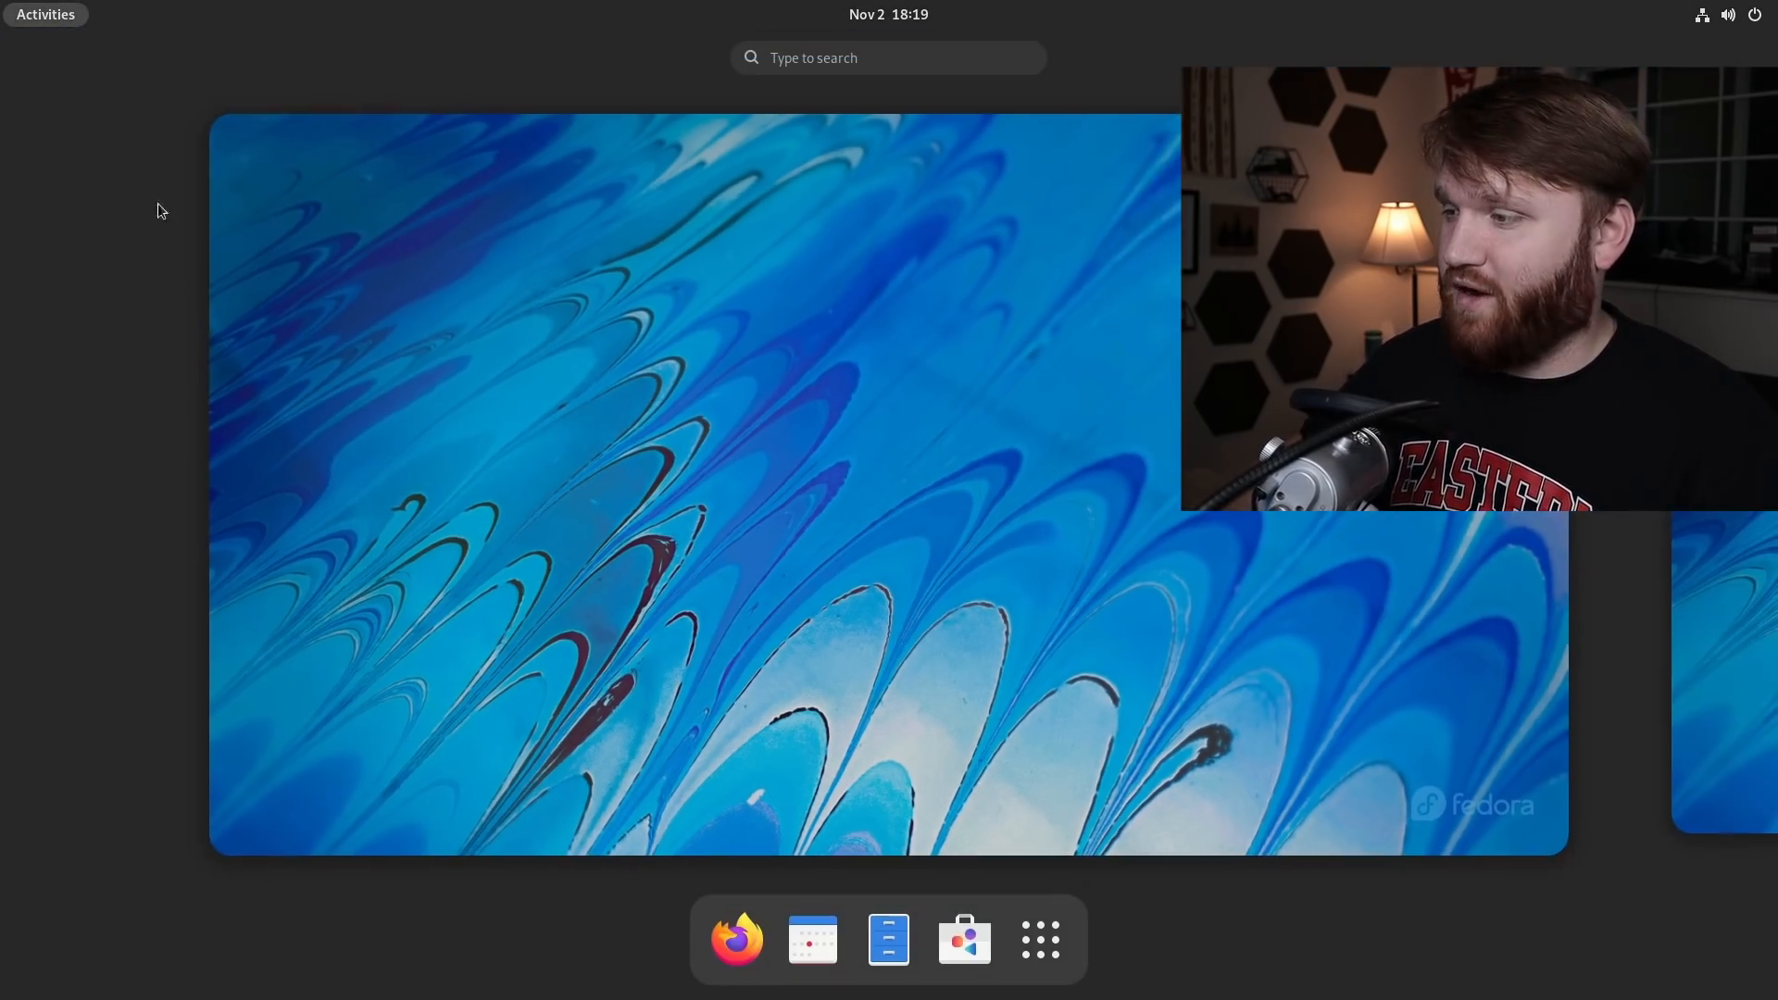
pyautogui.click(1037, 934)
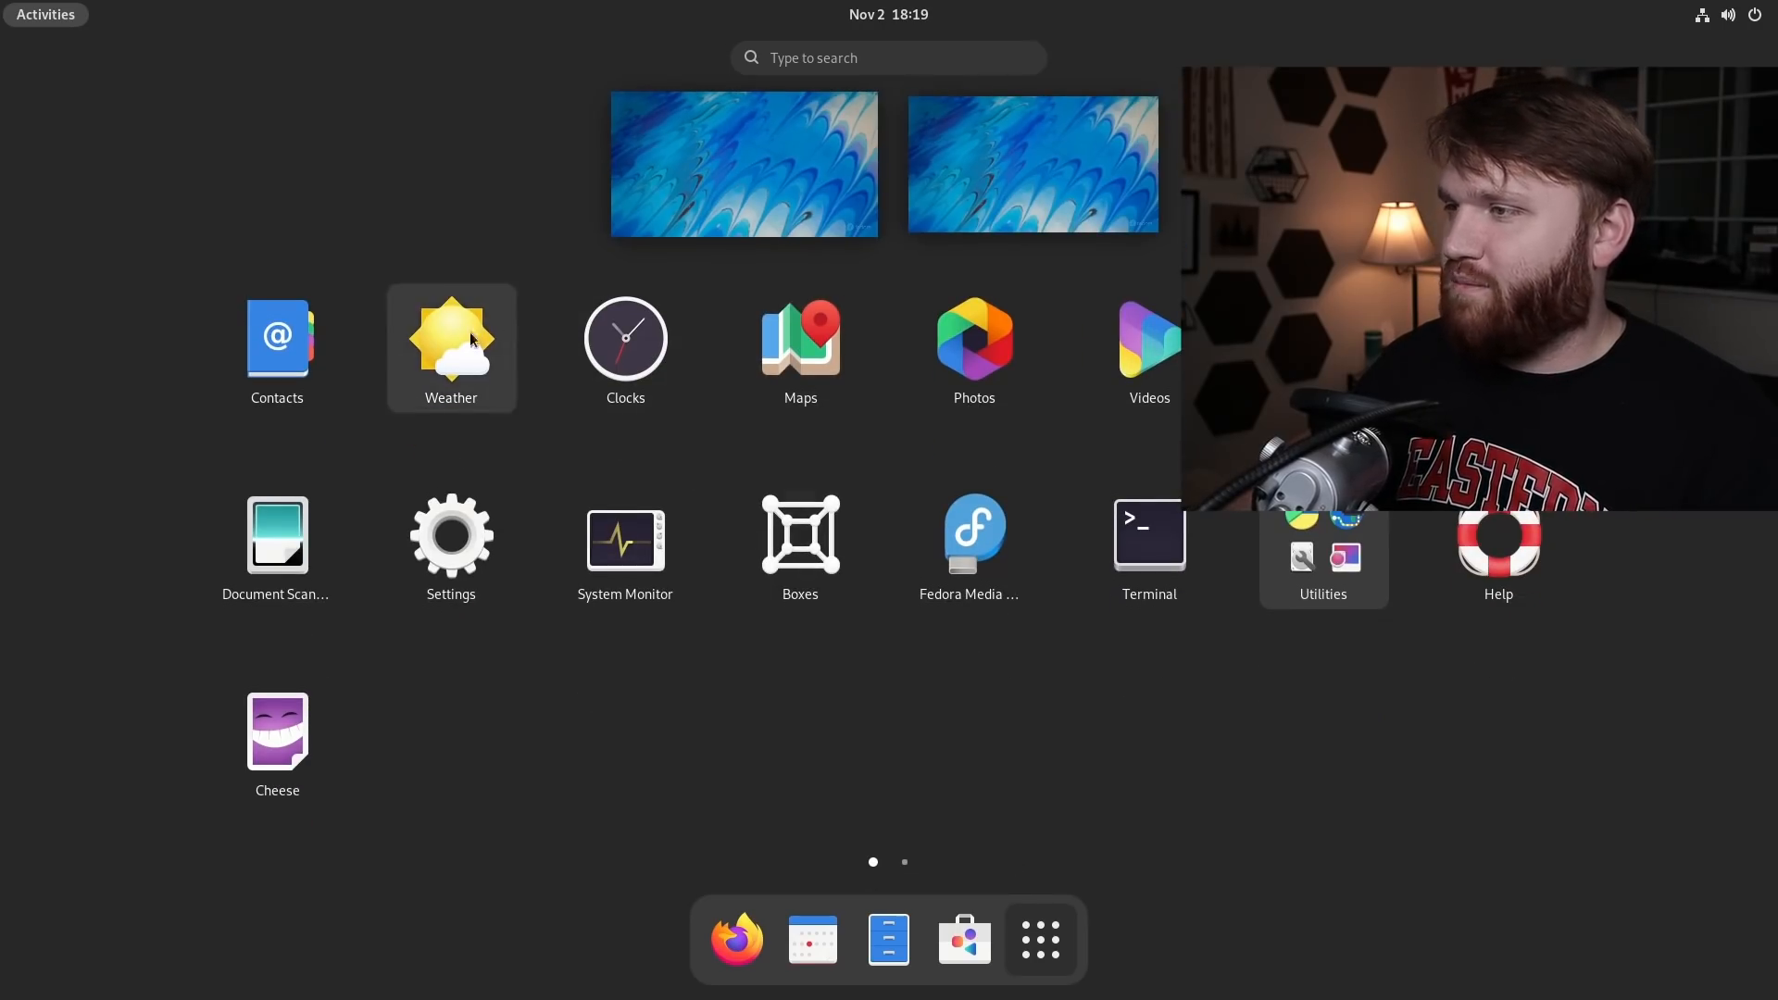
pyautogui.click(661, 528)
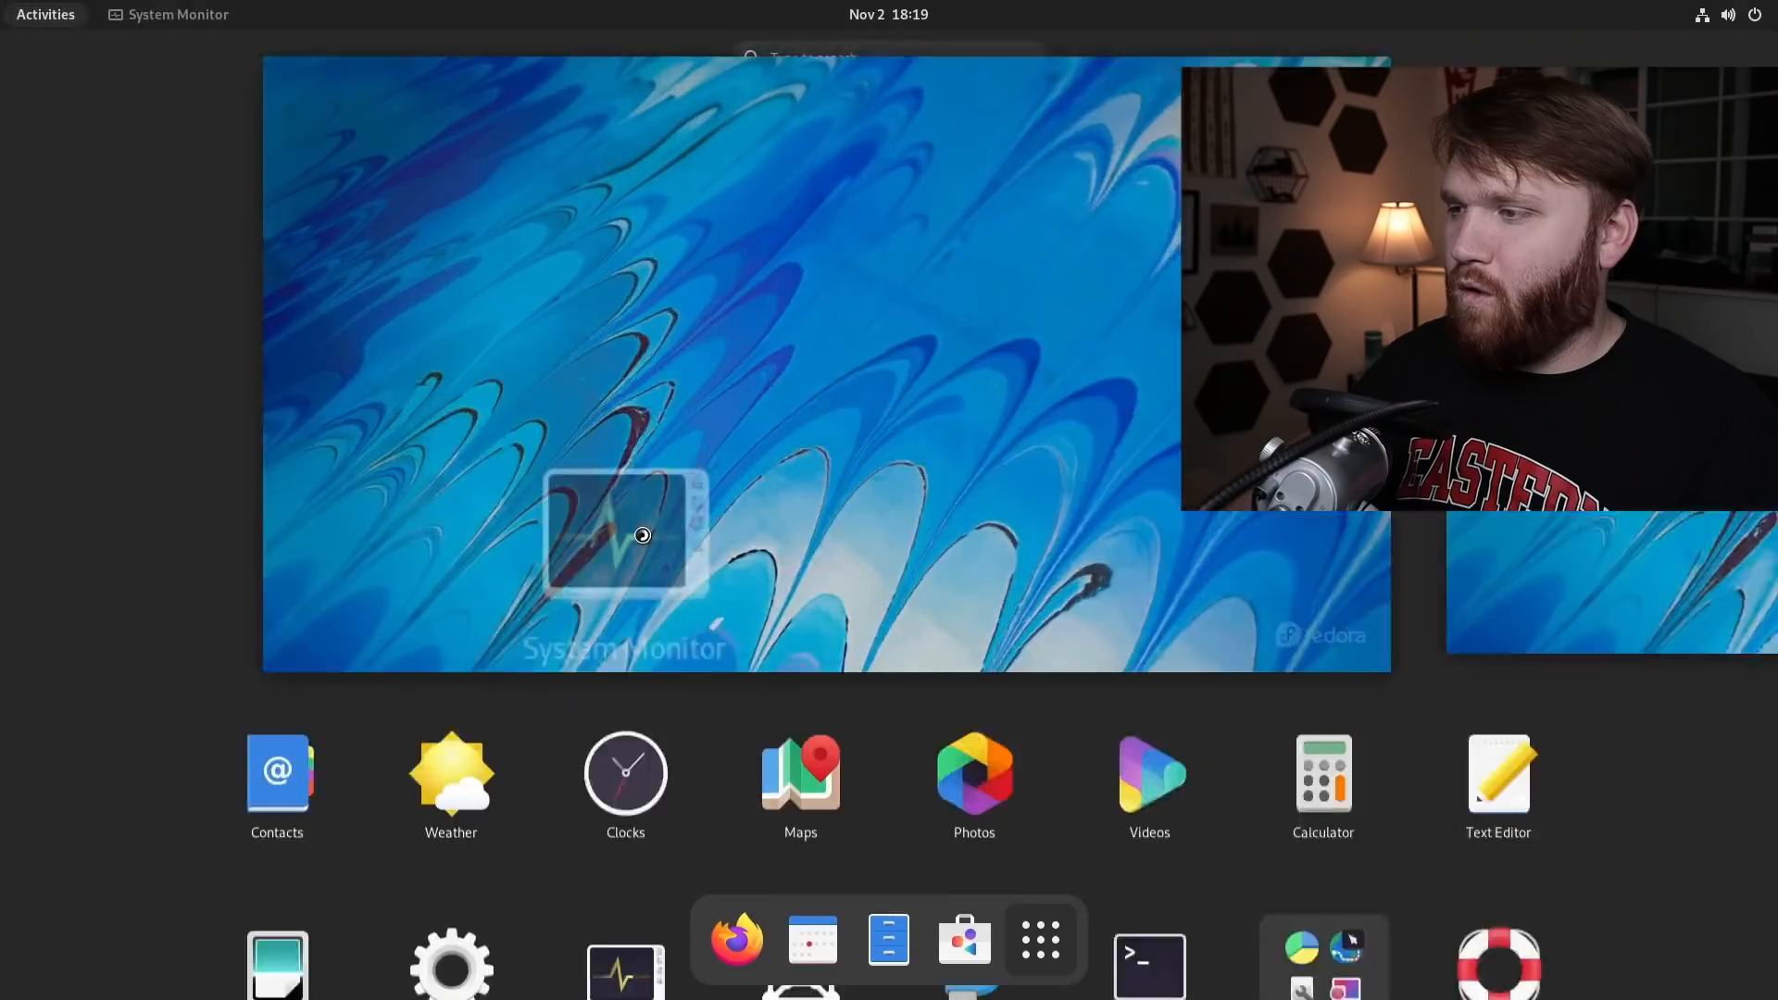
pyautogui.moveTo(278, 90); pyautogui.dragTo(144, 202)
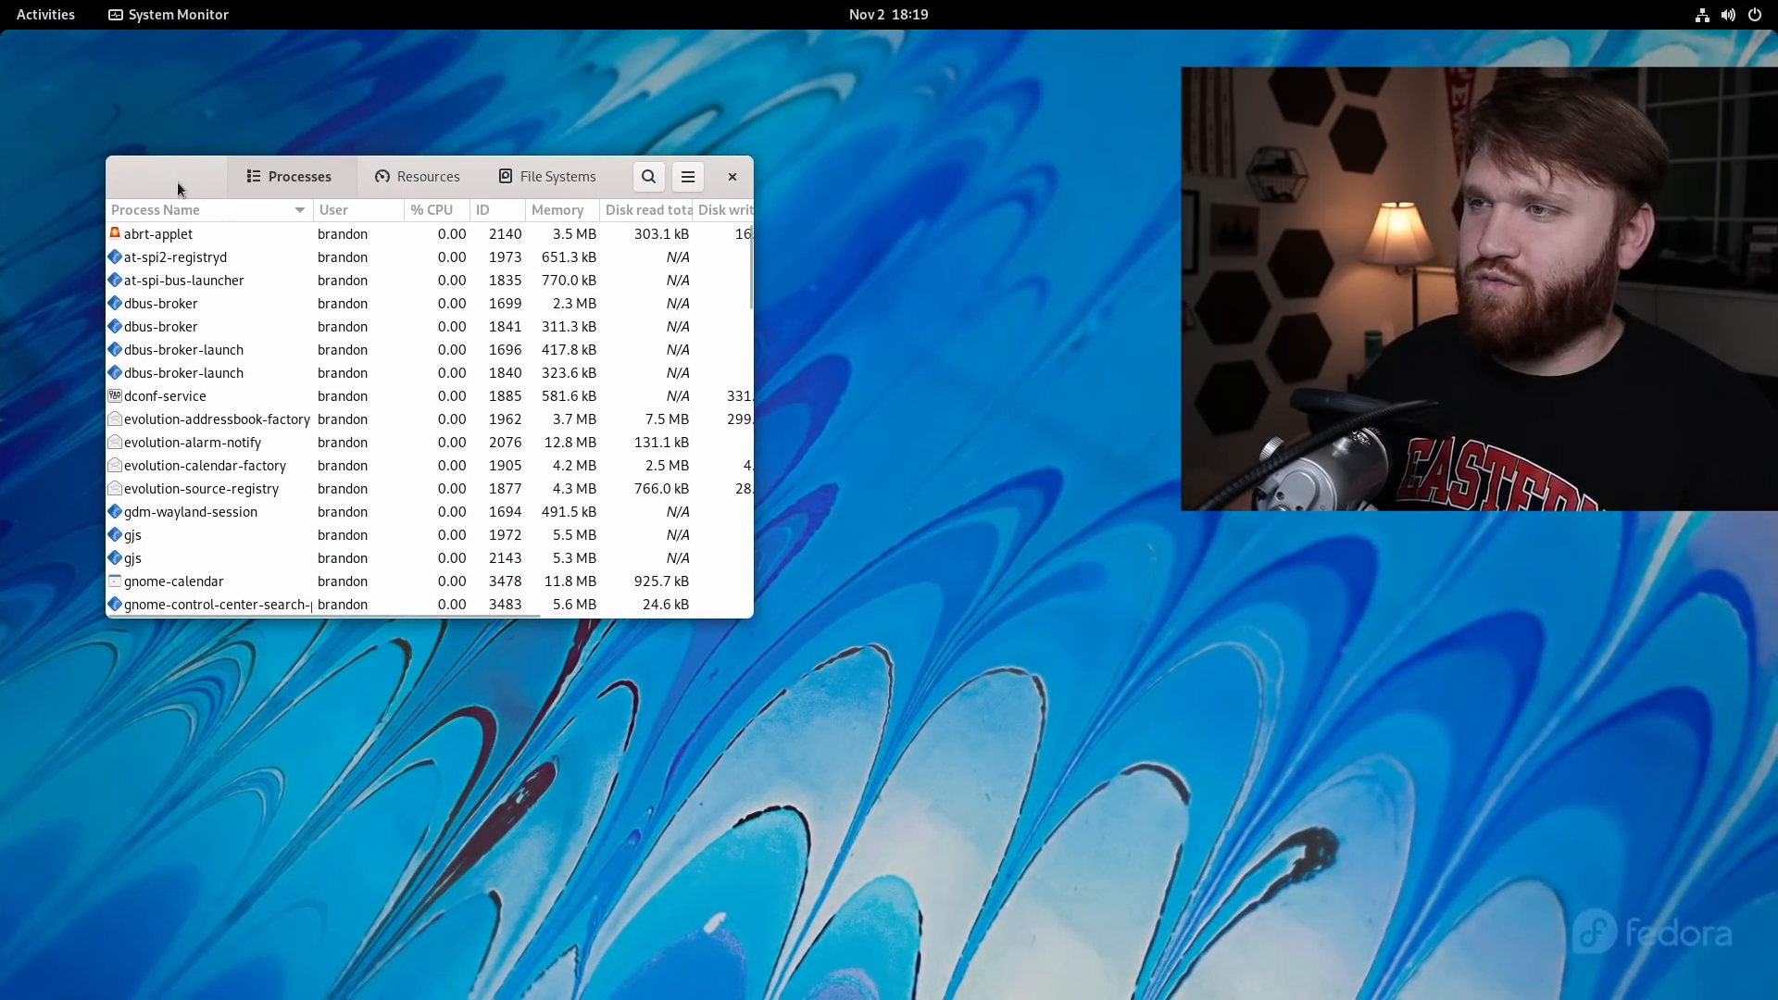
pyautogui.click(450, 178)
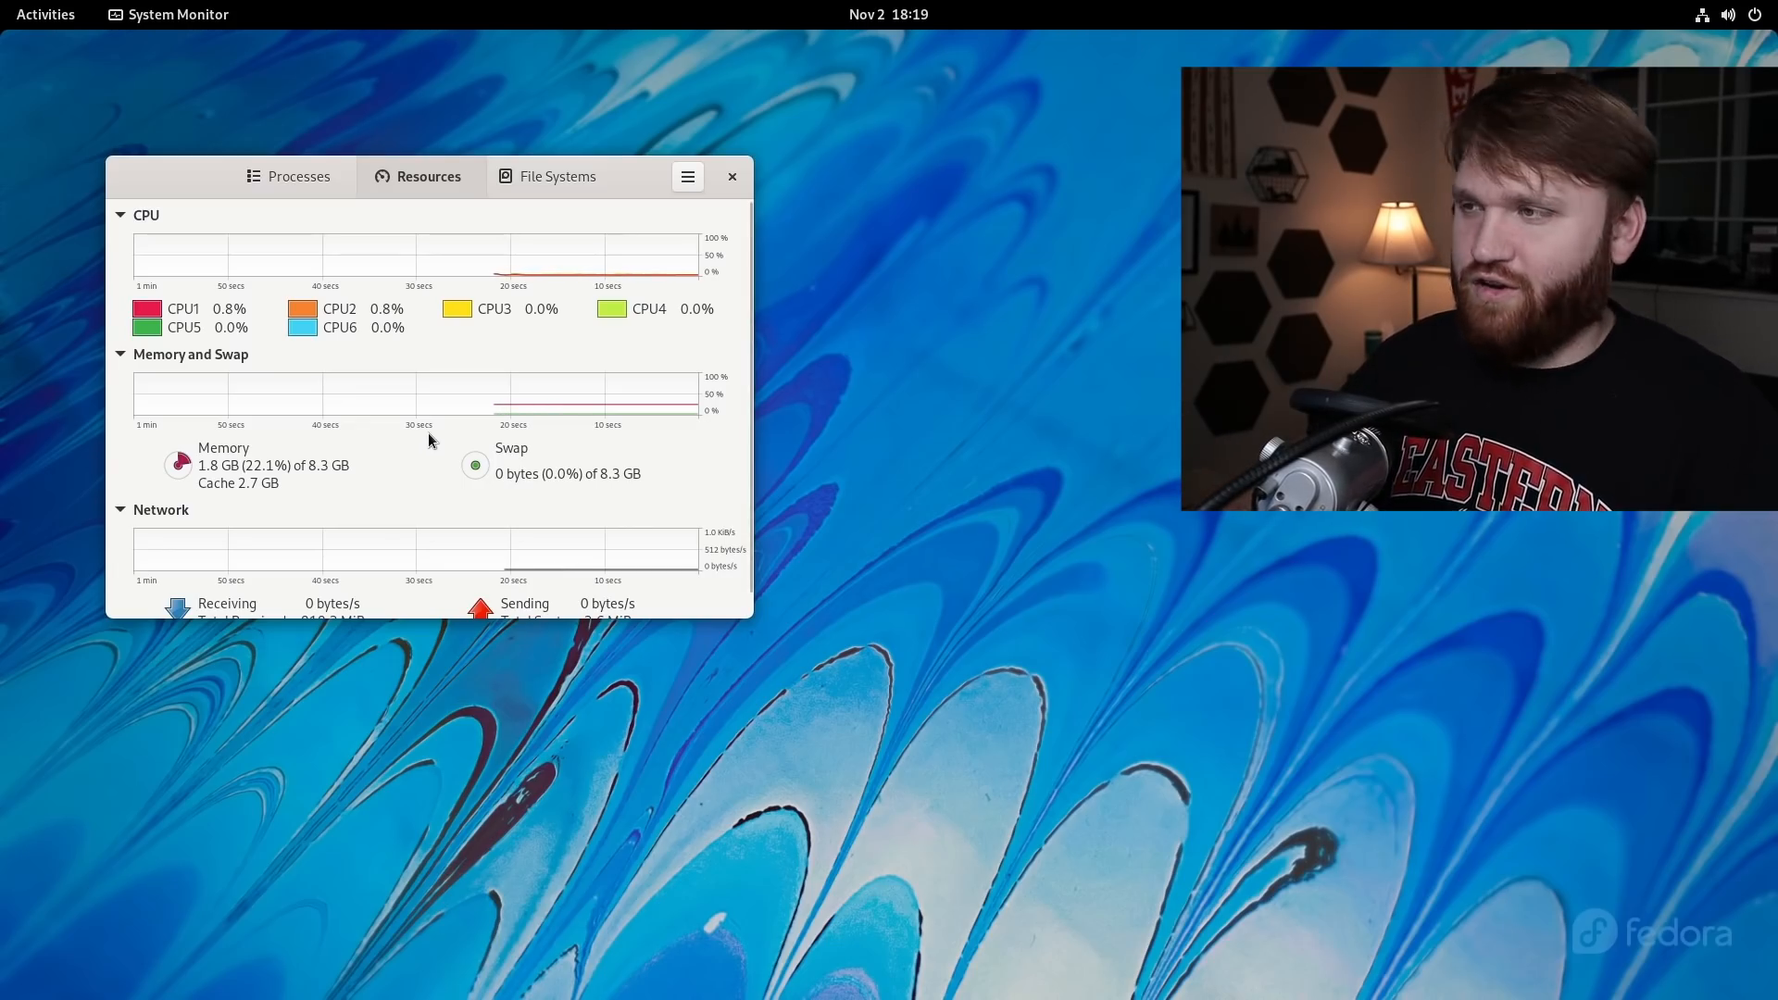
pyautogui.click(731, 176)
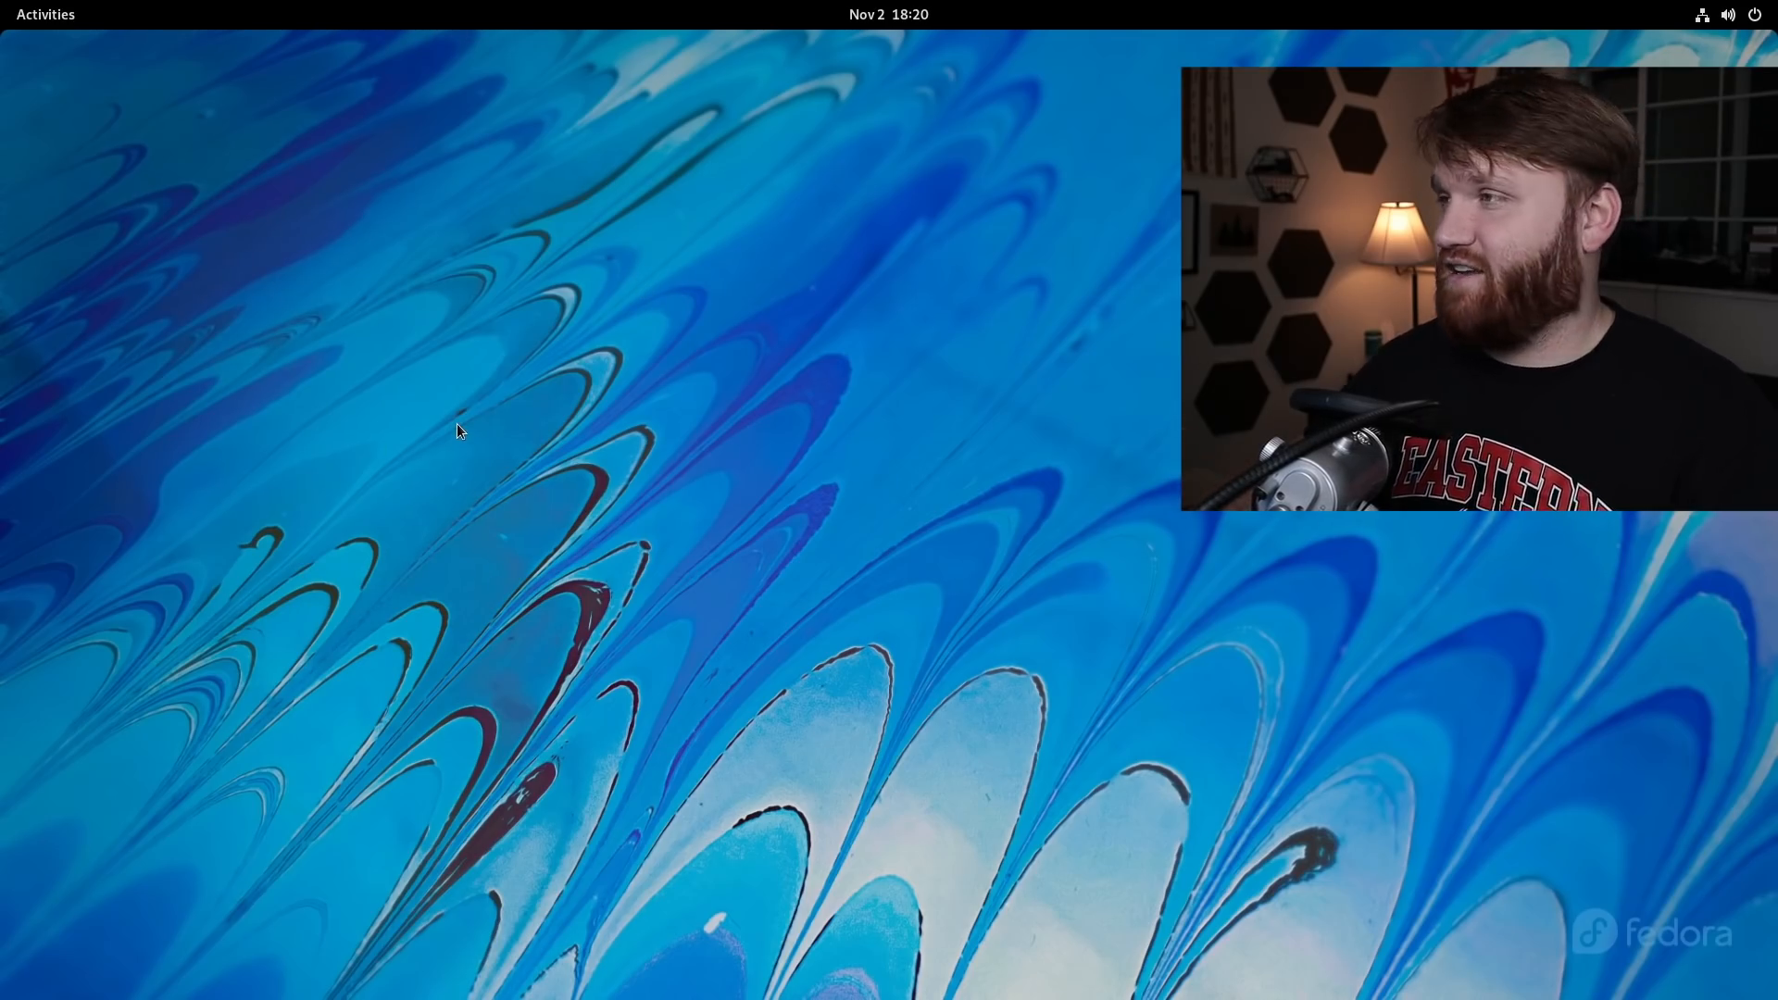
# Show all applications, look through both pages of the Utilities folder and close the folder.
pyautogui.click(57, 13)
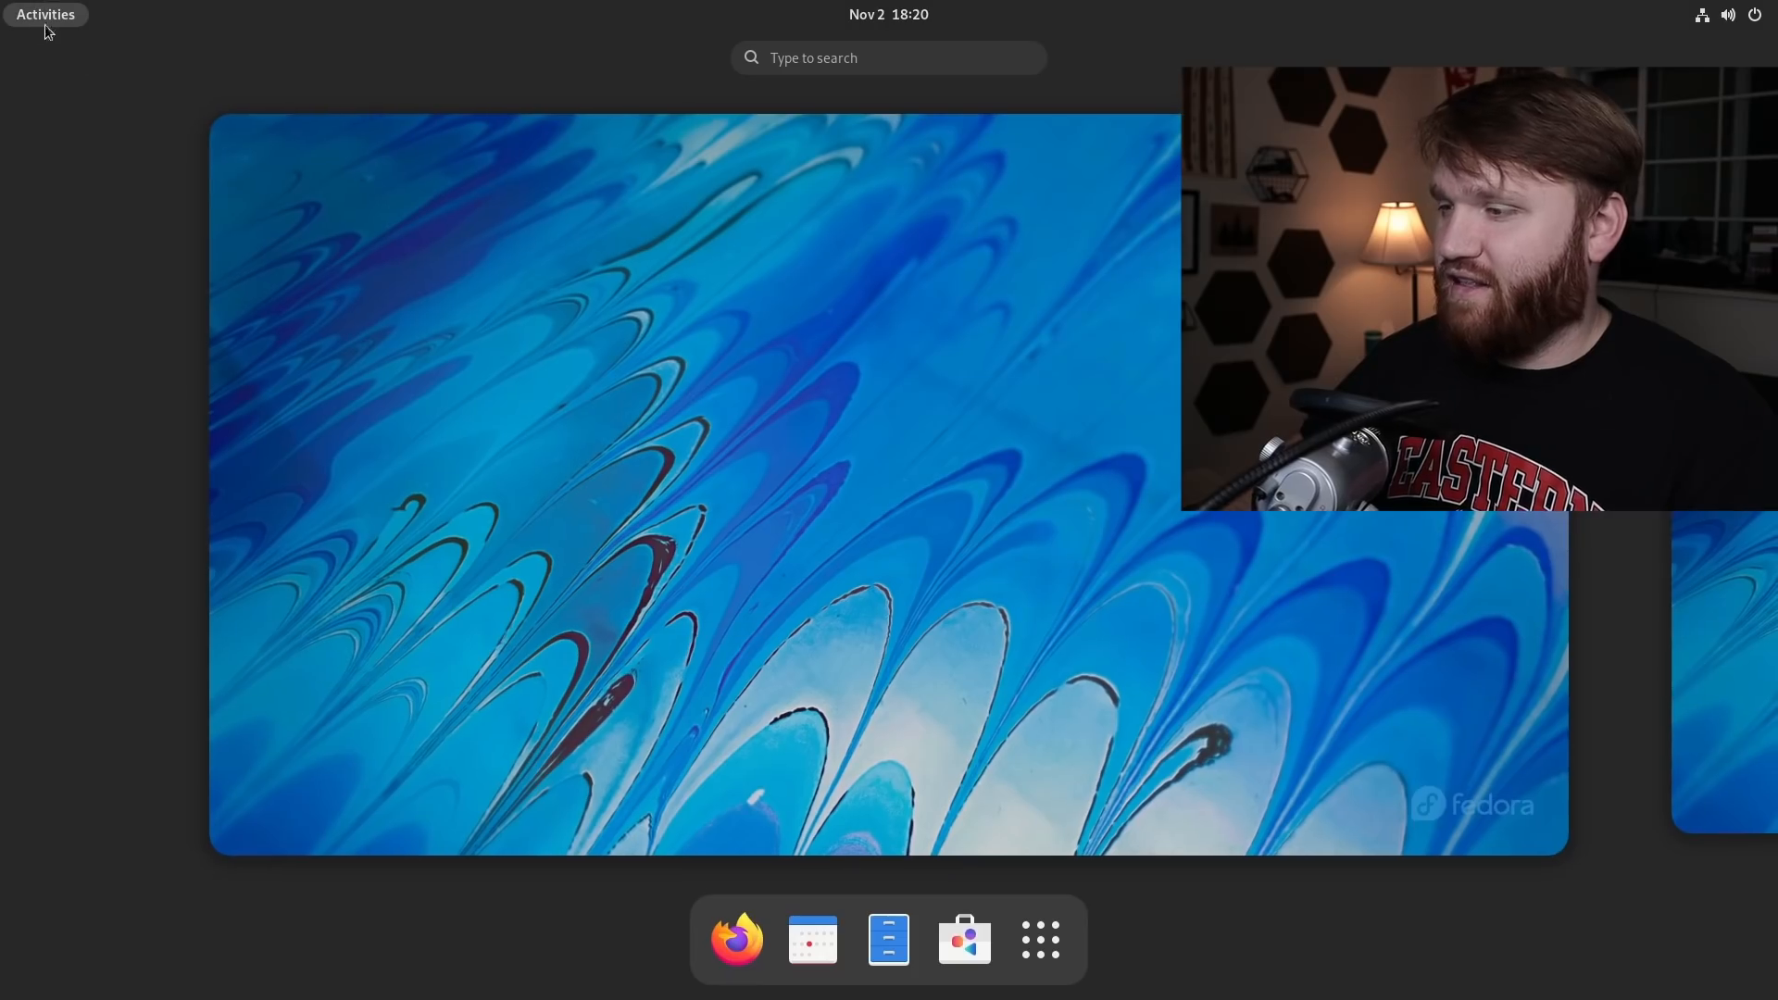
pyautogui.click(1044, 940)
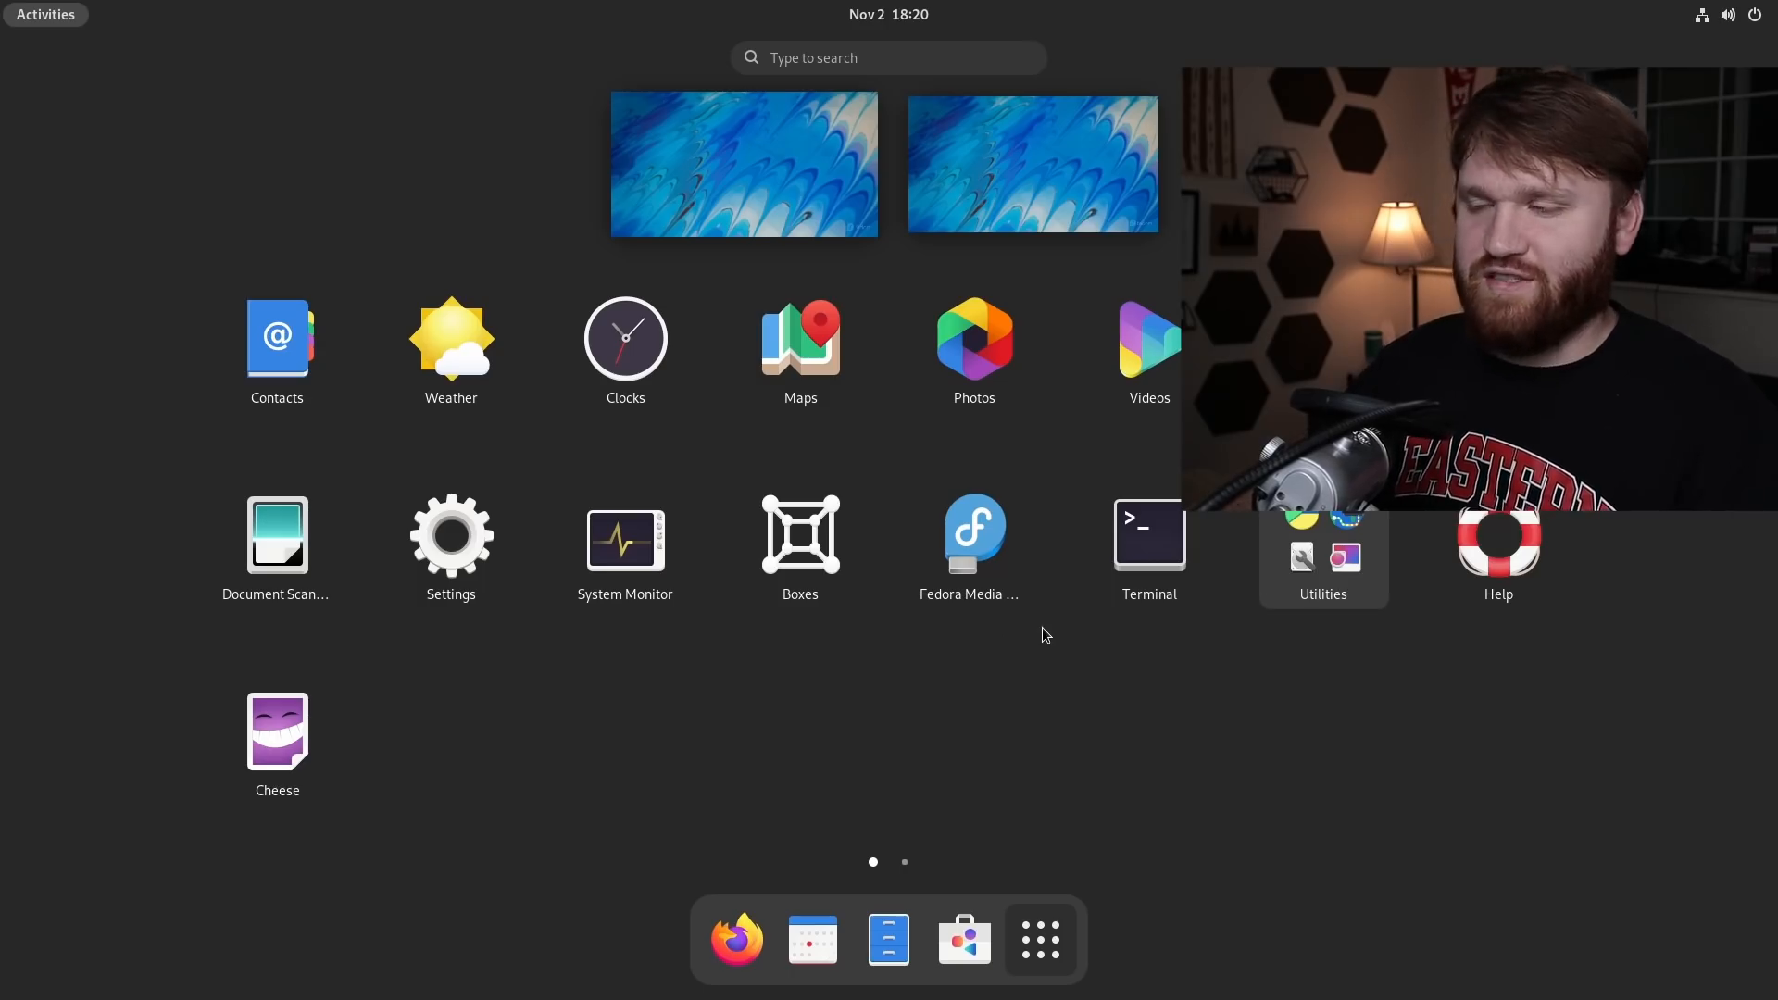
pyautogui.click(1319, 526)
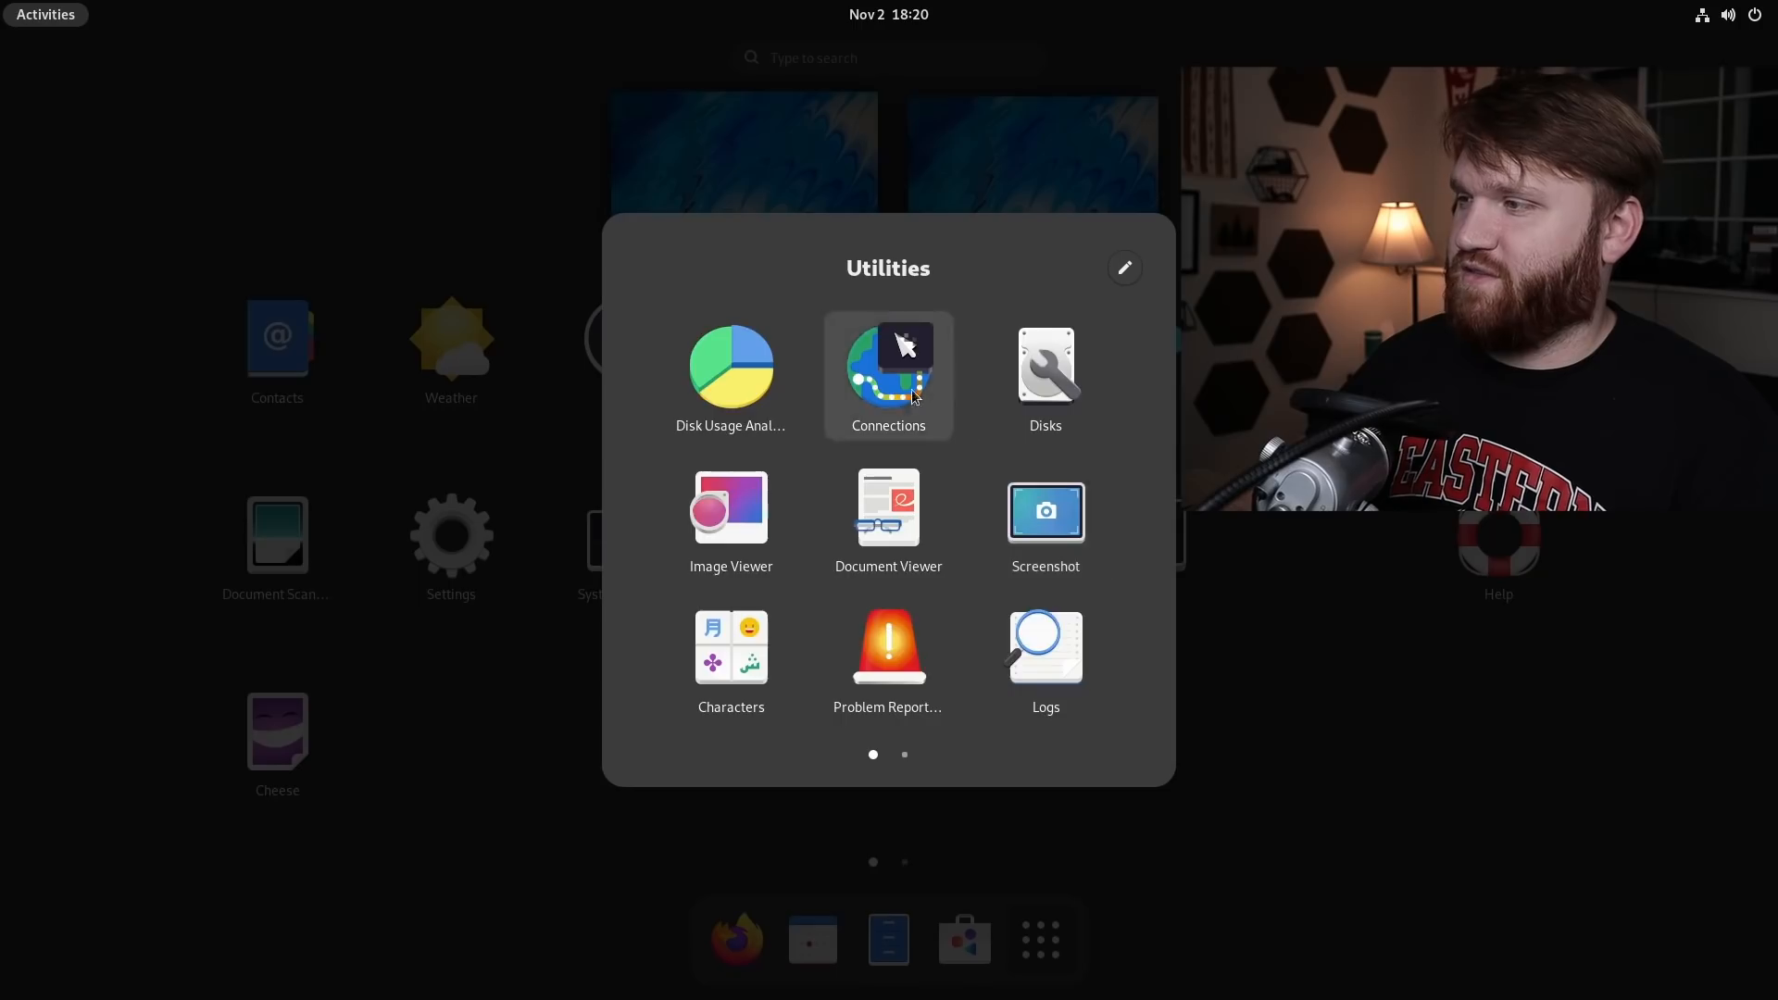
pyautogui.scroll(-1, 898, 411)
pyautogui.scroll(1, 809, 426)
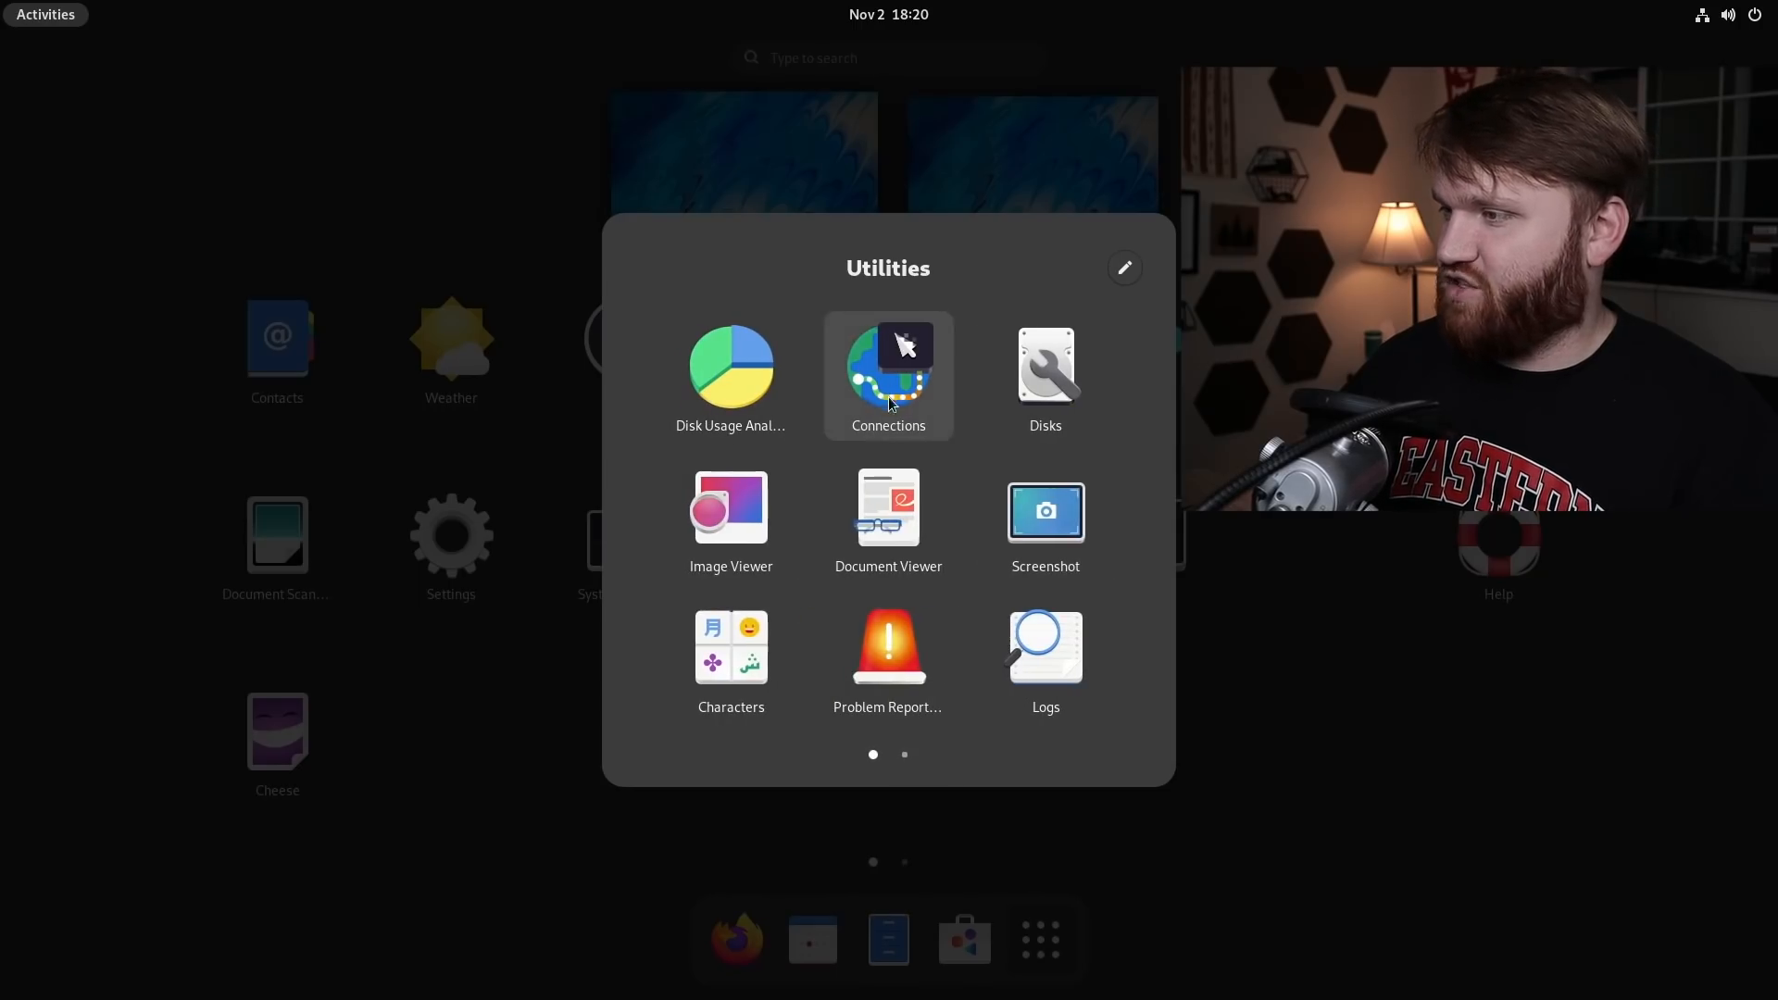
pyautogui.click(1312, 736)
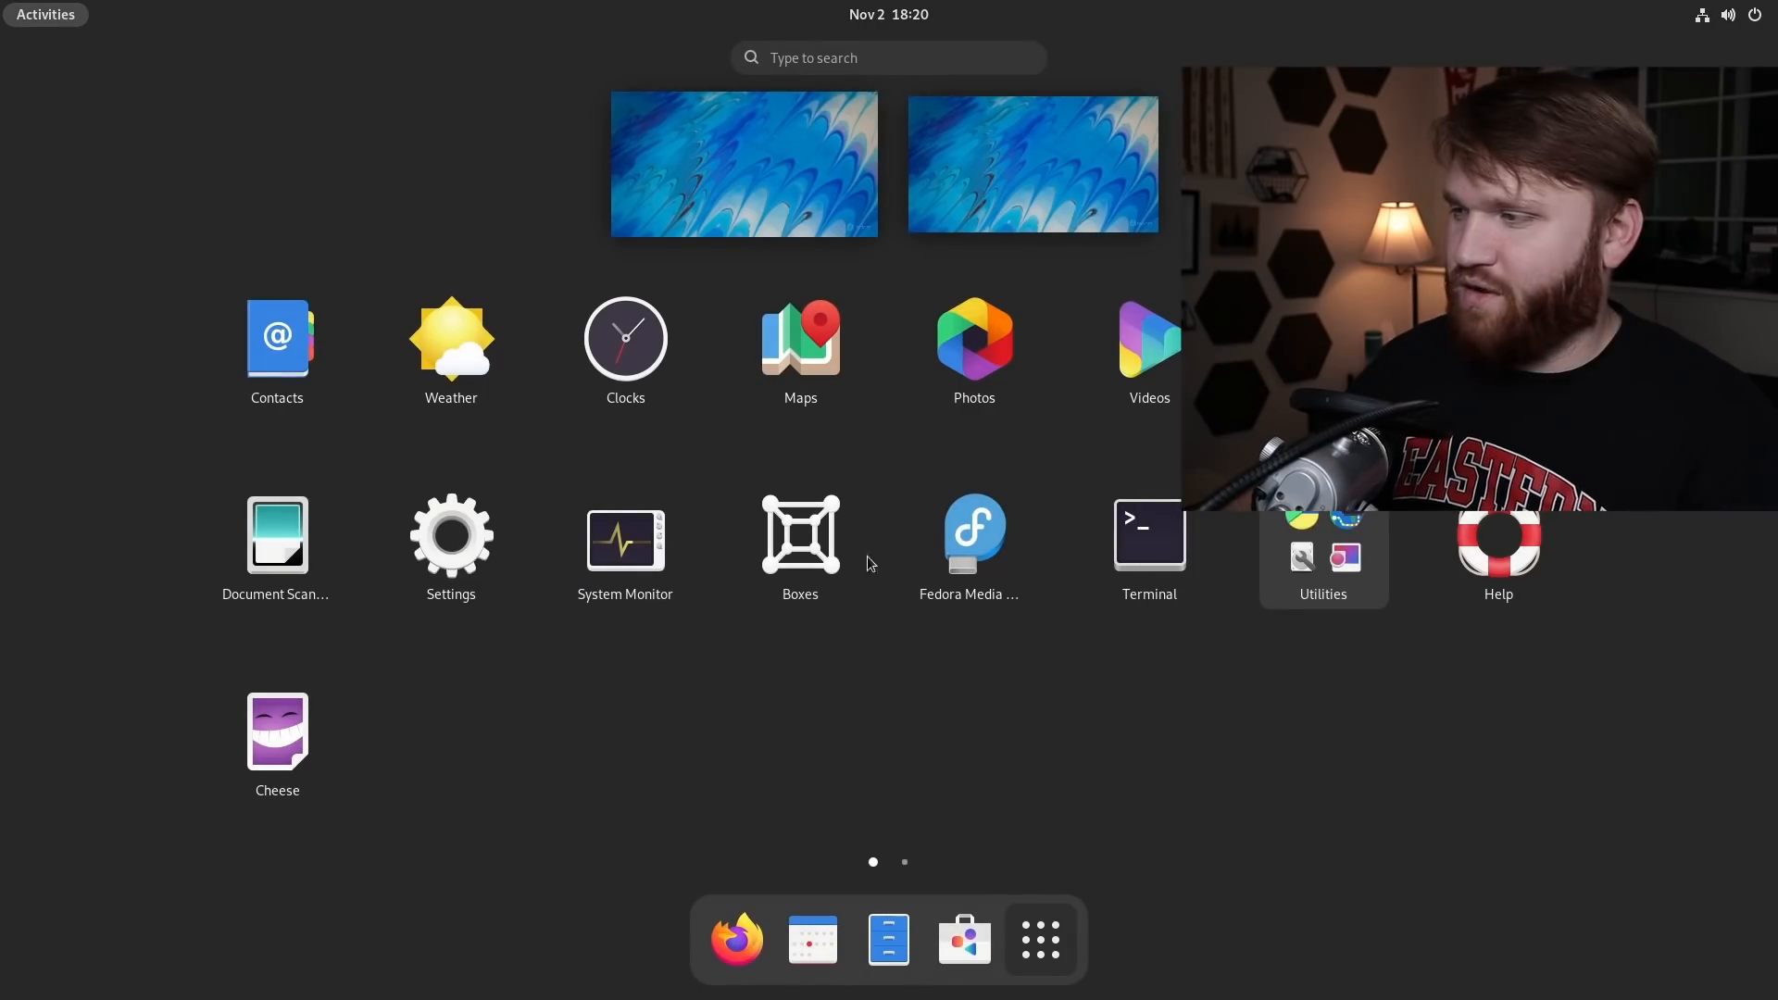
# Open Fedora Media Writer, review the images it offers for writing, and close it.
pyautogui.click(985, 564)
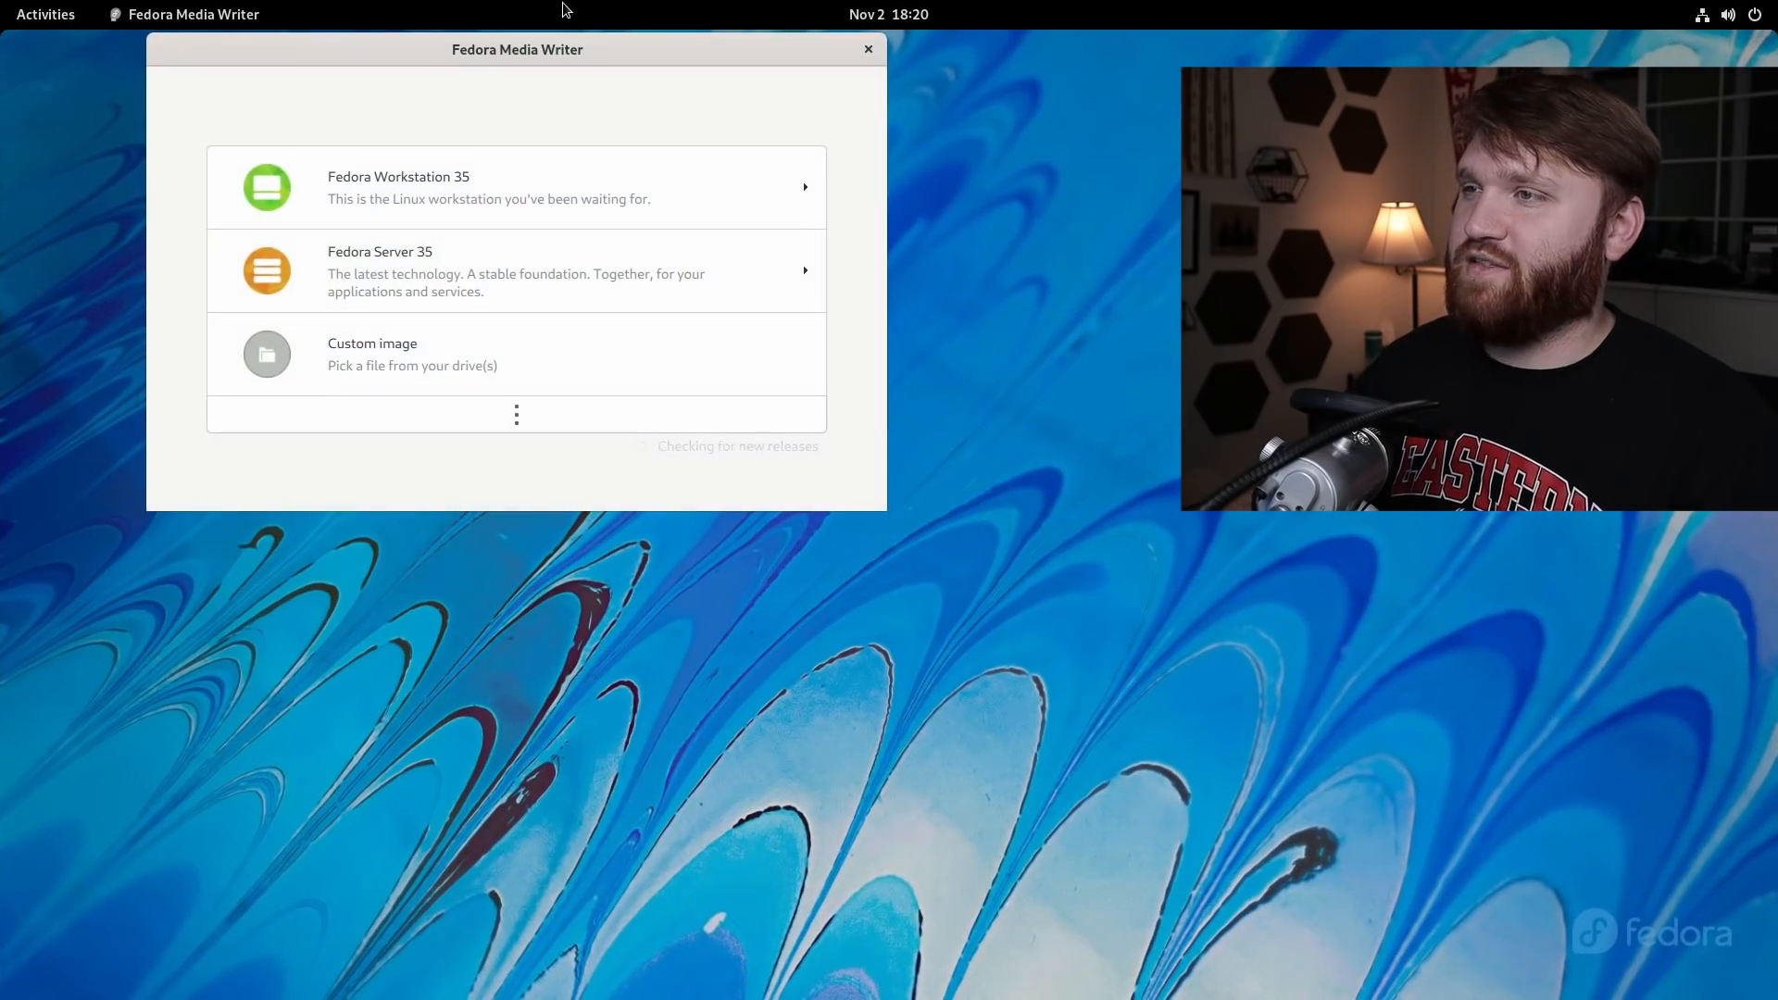
pyautogui.moveTo(555, 51); pyautogui.dragTo(498, 191)
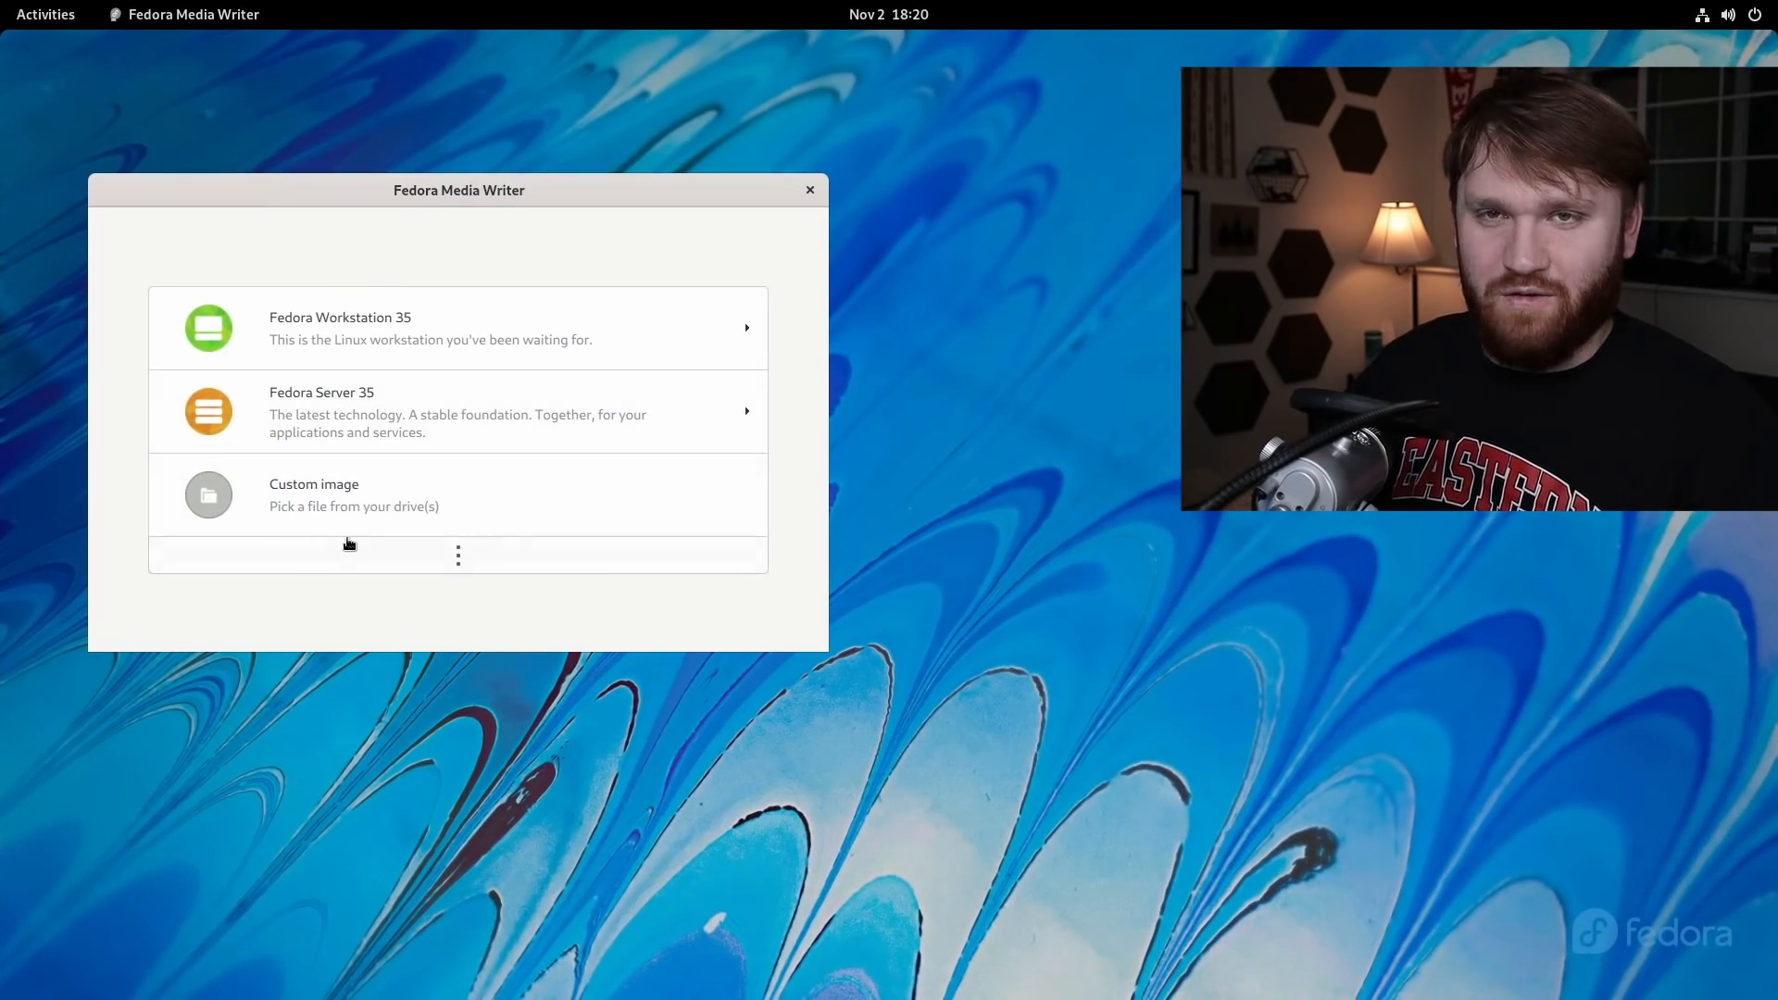
pyautogui.click(802, 192)
# Open a Terminal window, place it in the clear area of the desktop and run neofetch.
pyautogui.click(45, 14)
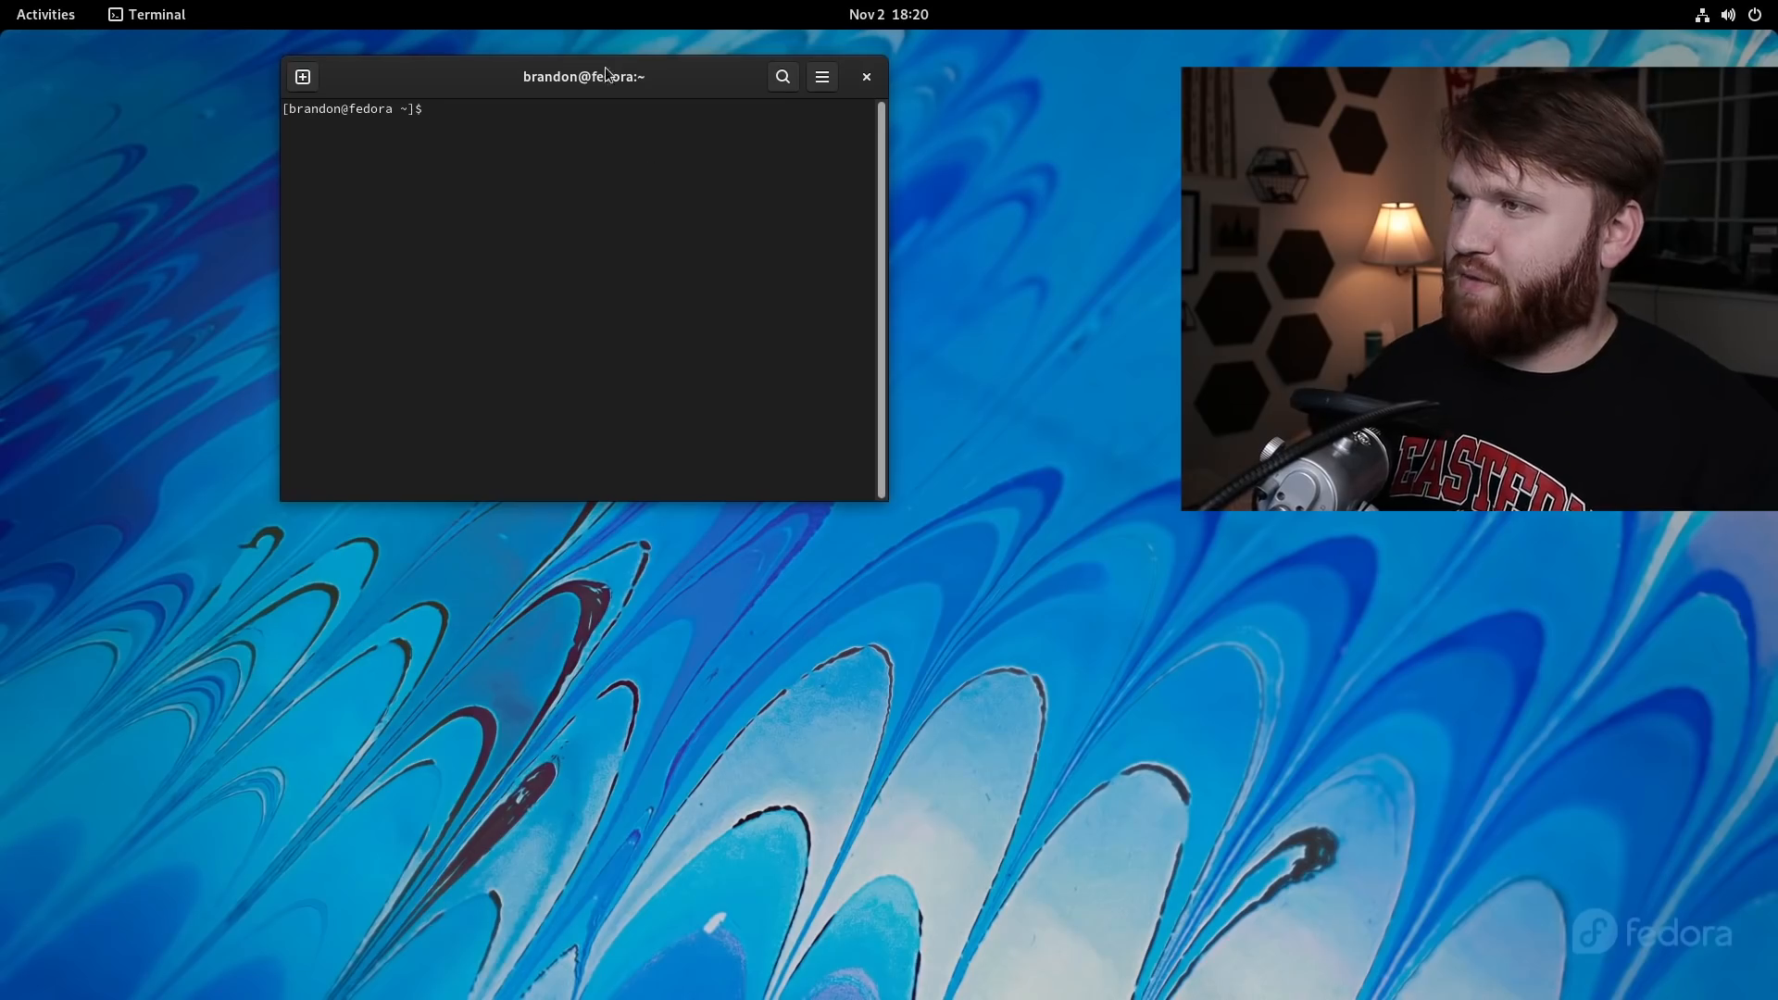
pyautogui.moveTo(607, 74); pyautogui.dragTo(432, 195)
pyautogui.write('neofetch\\')
pyautogui.press('Return')
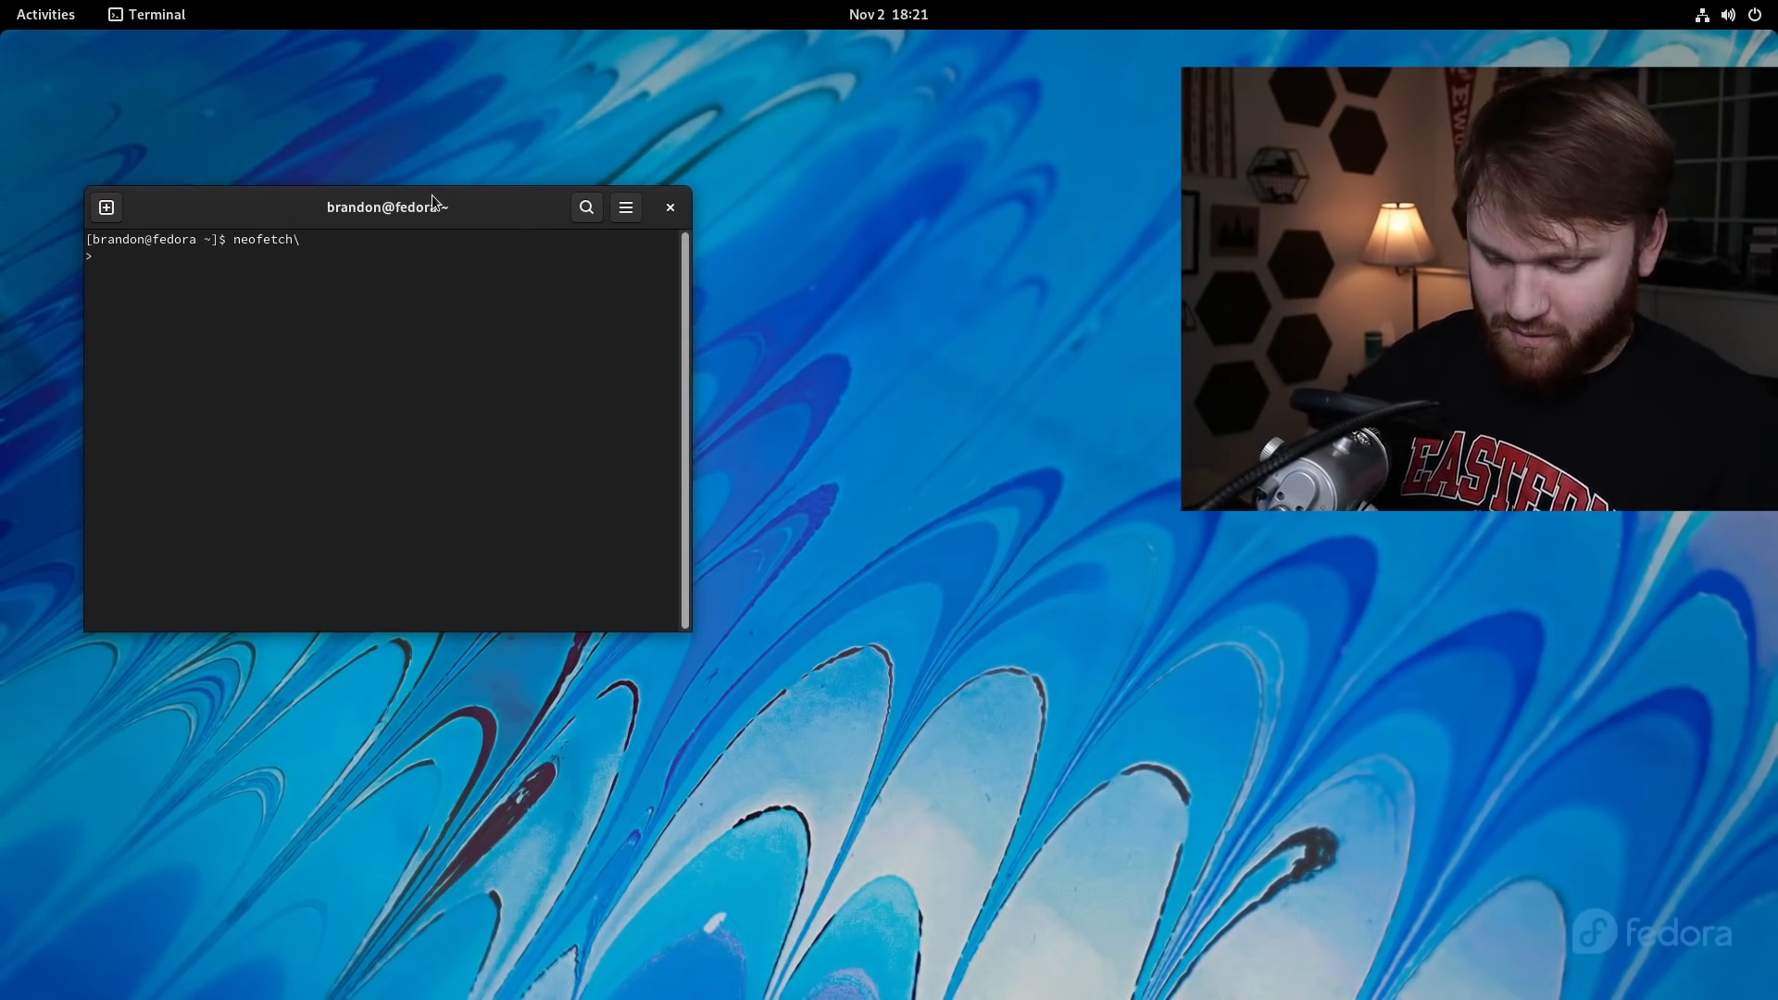
pyautogui.hotkey('ctrl', 'c')
pyautogui.write('neofetch')
pyautogui.press('Return')
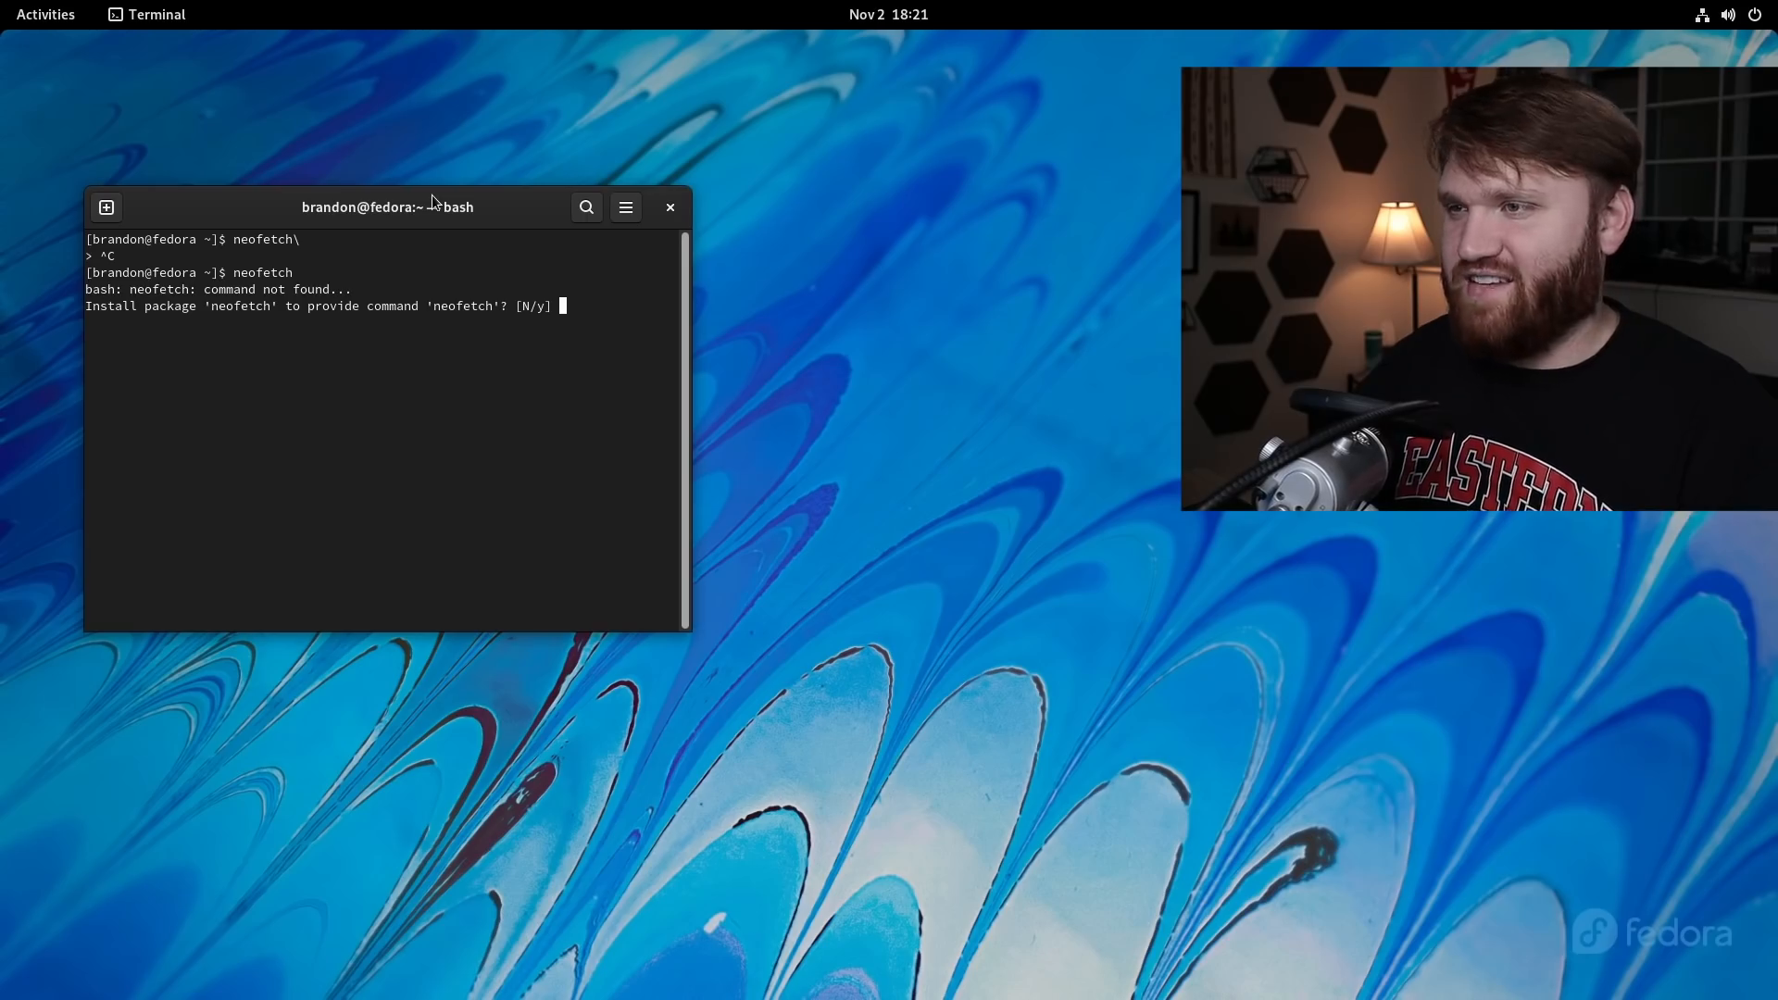
# Answer y to install the missing neofetch package and again to proceed with its dependency changes.
pyautogui.write('y')
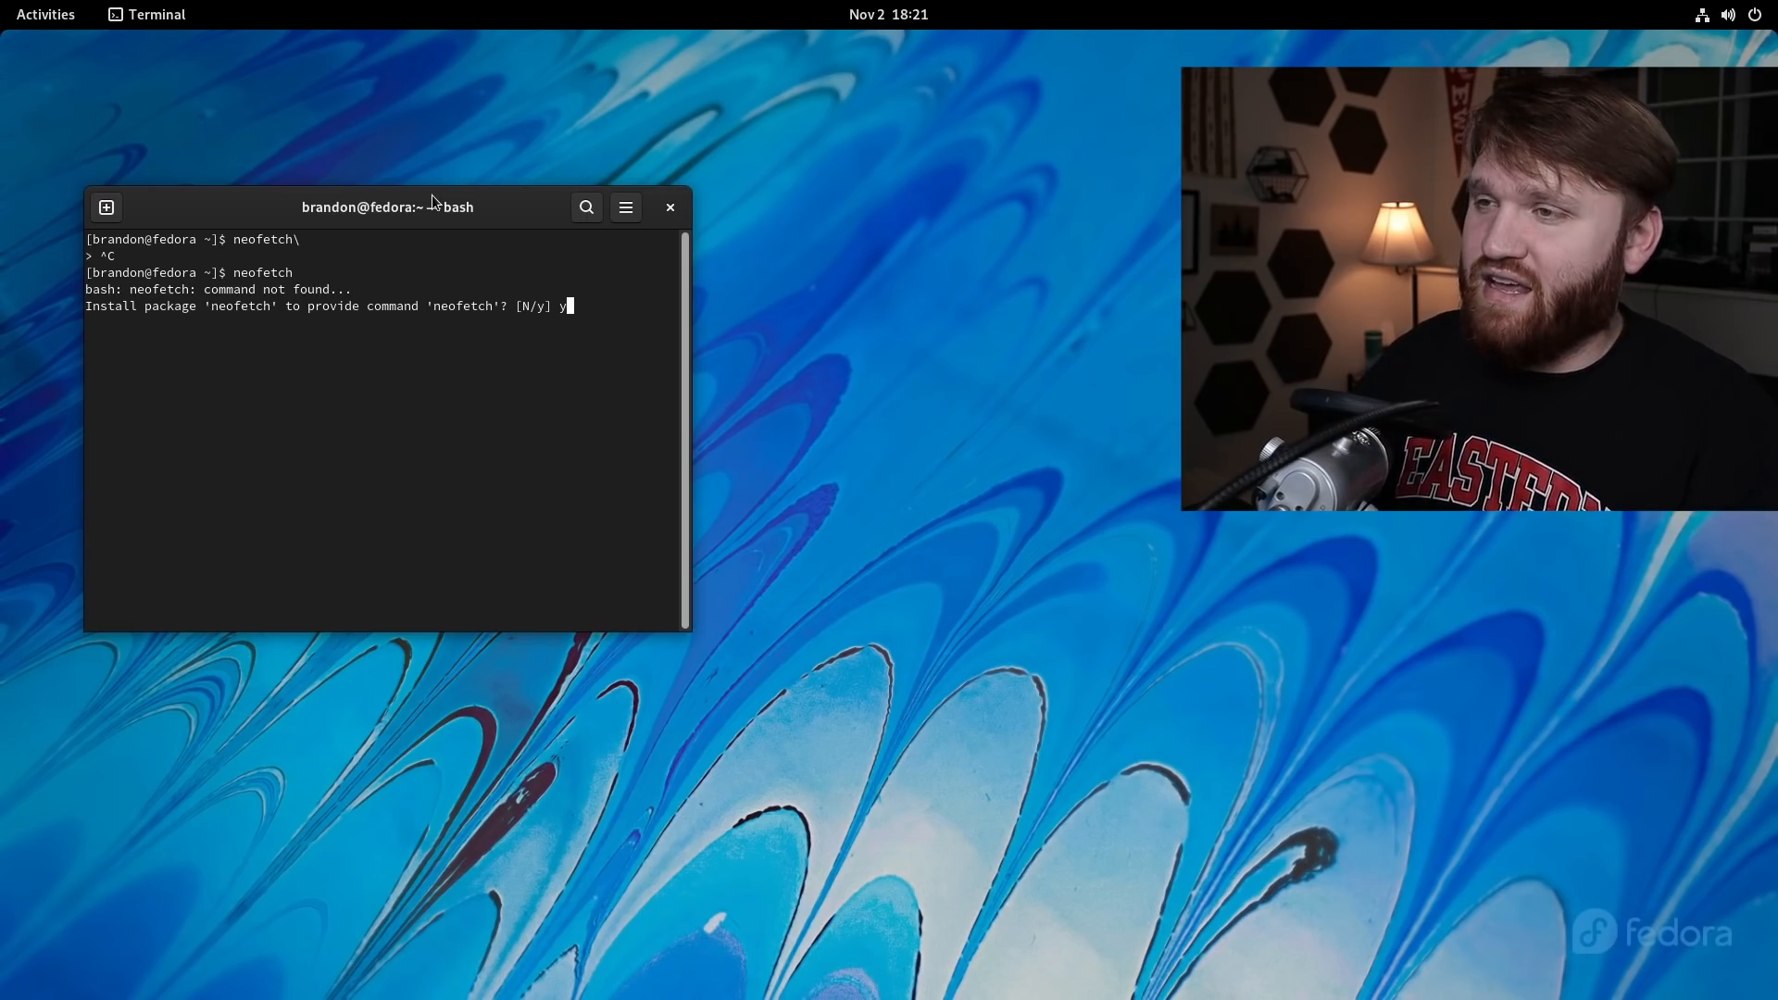
pyautogui.press('Return')
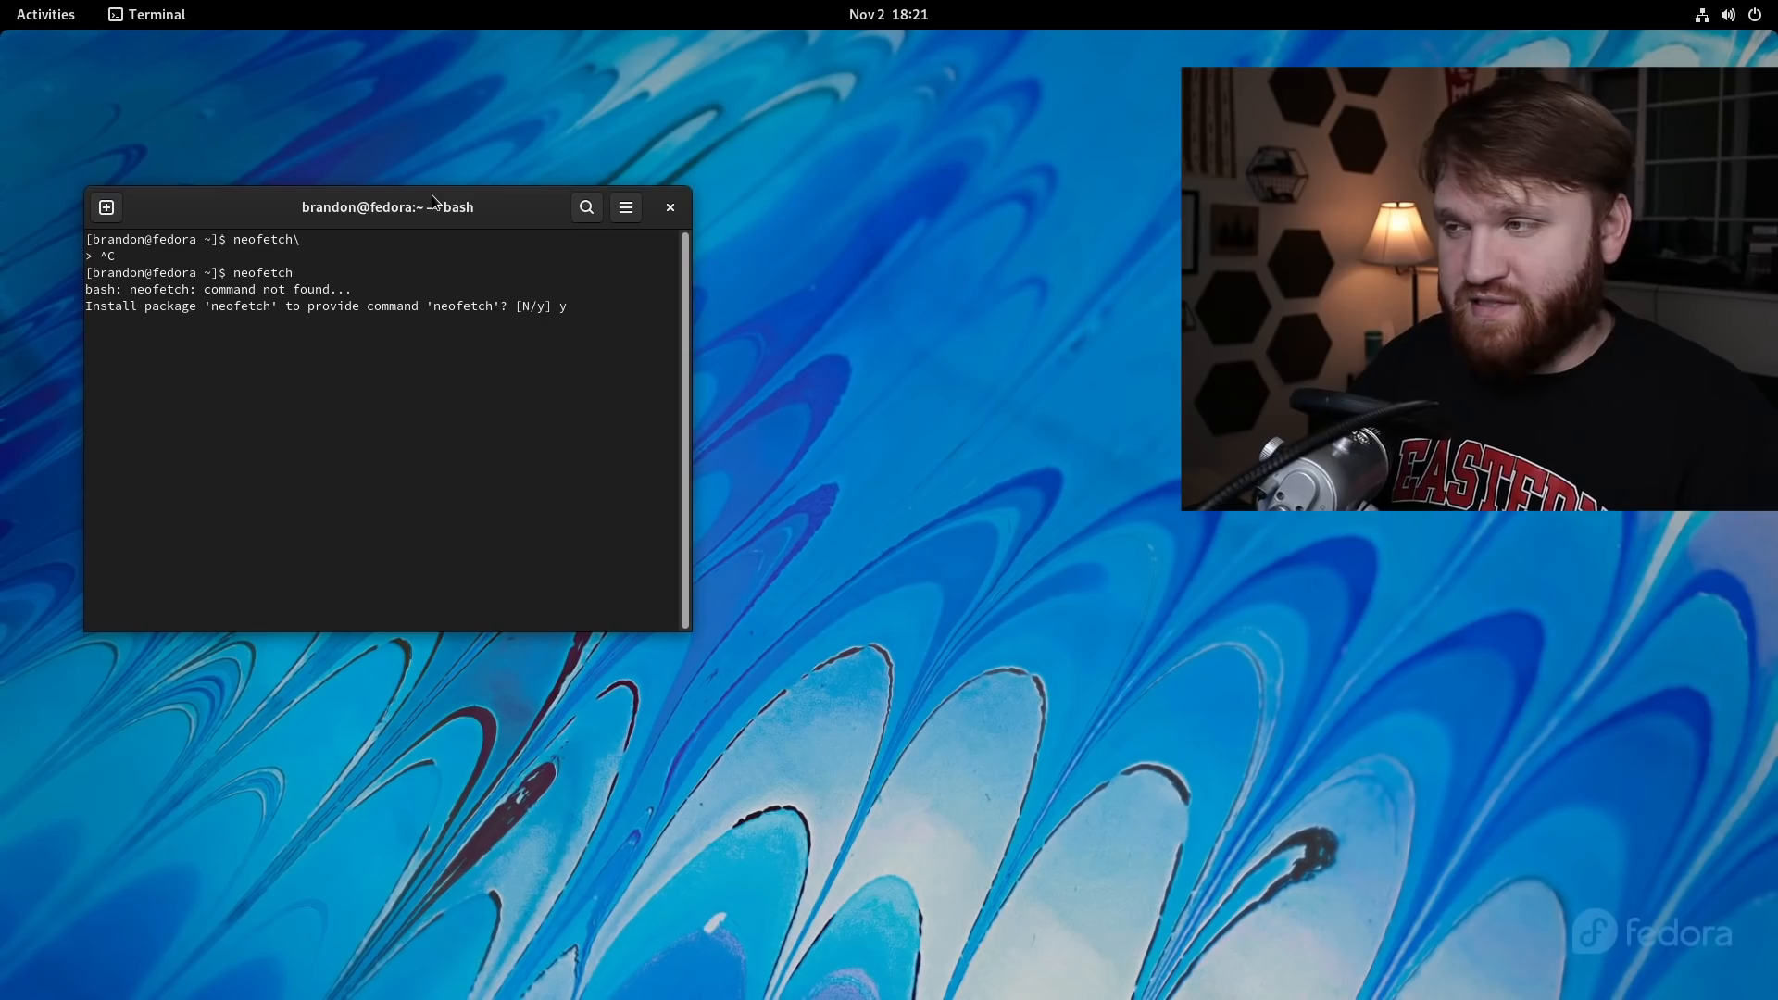
pyautogui.press('Return')
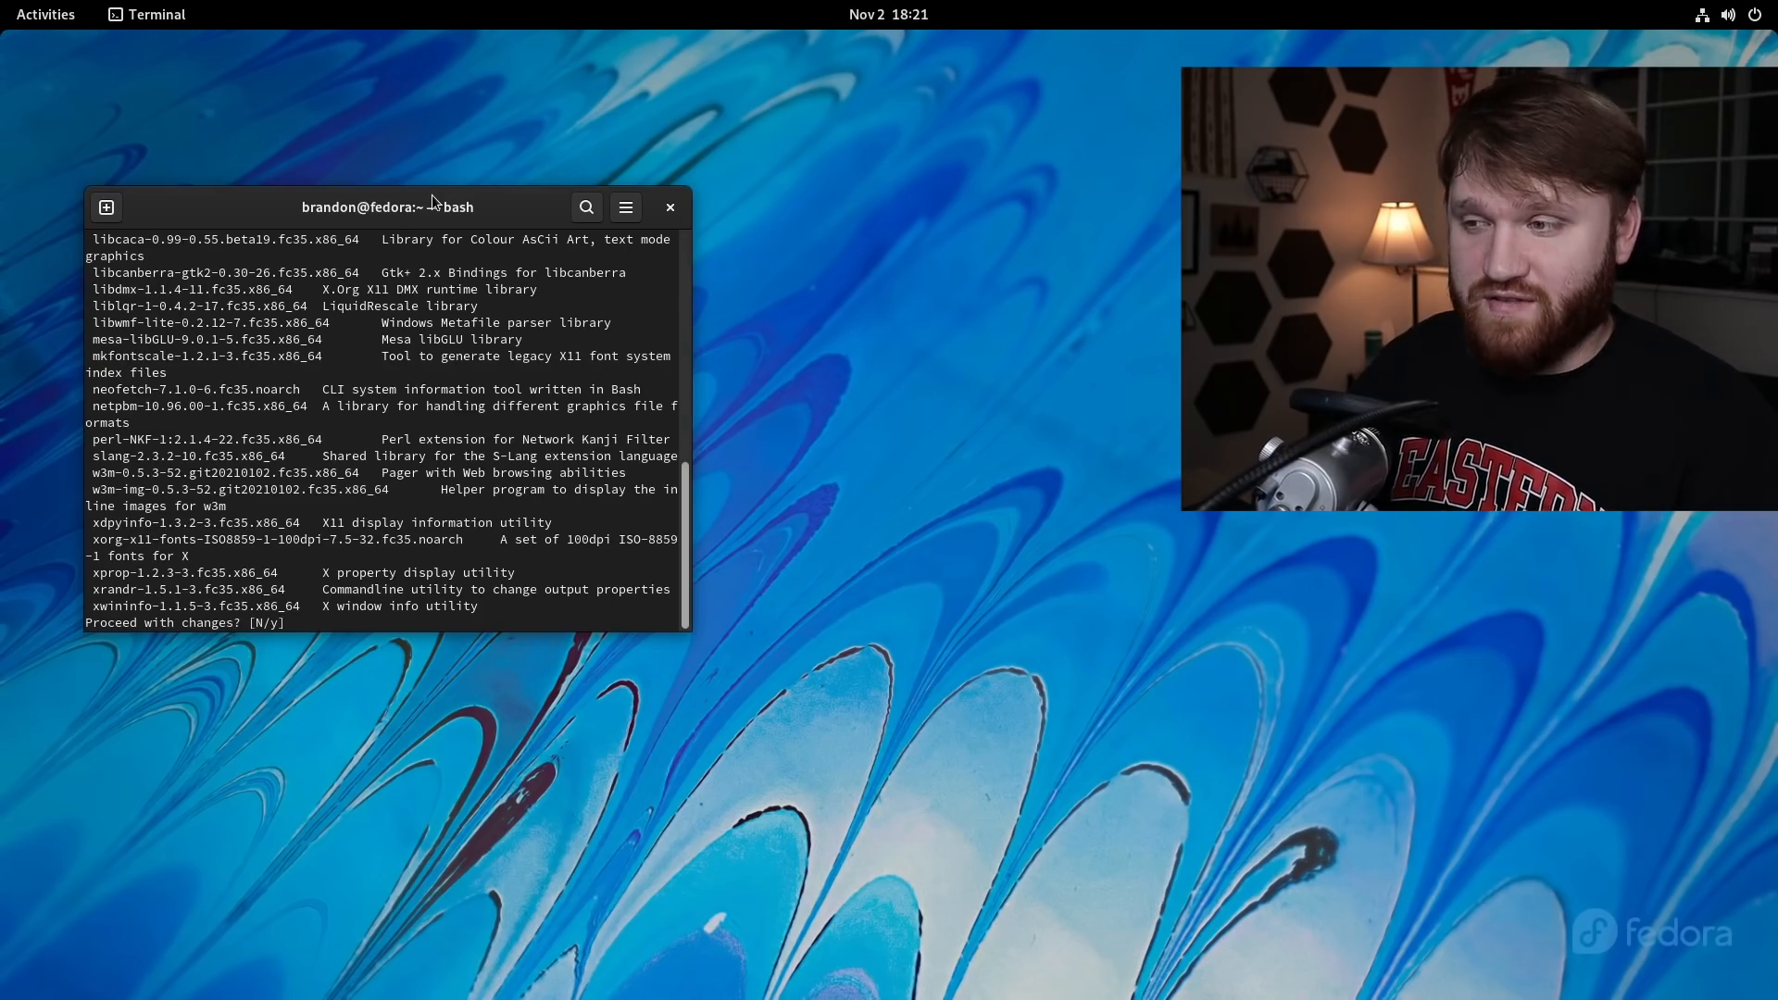
pyautogui.write('y')
pyautogui.press('Return')
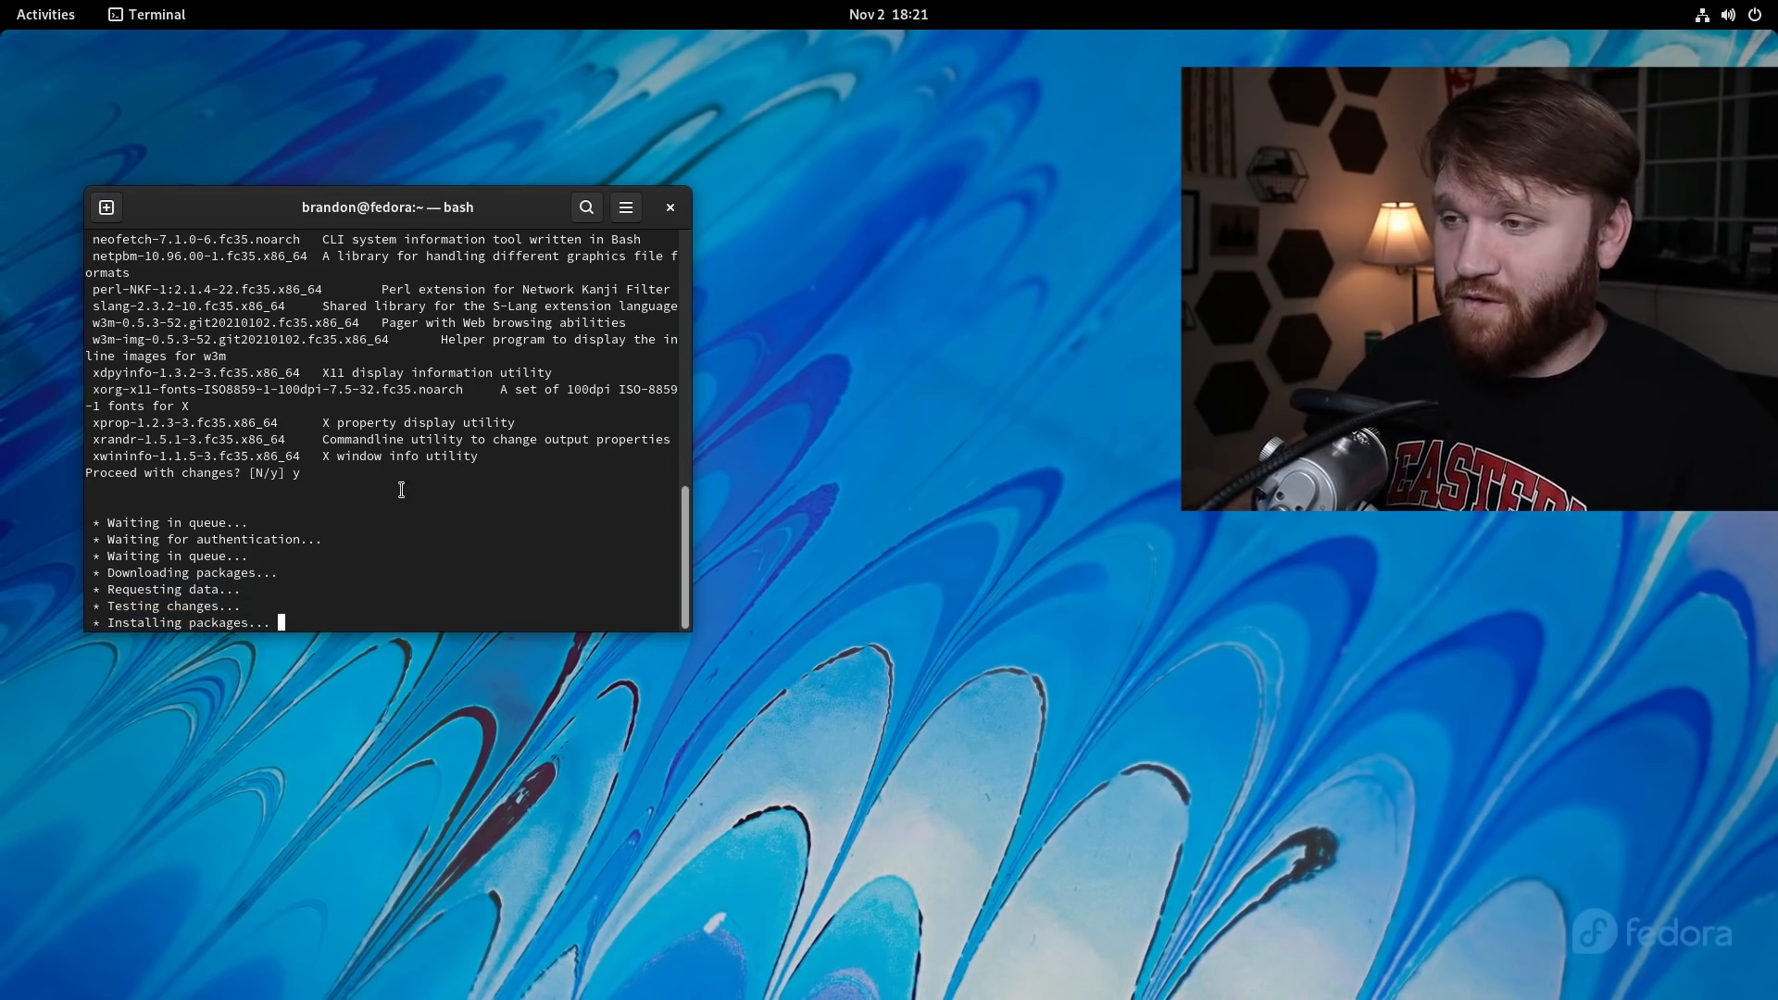
# Review the installation output and highlight the [N/y] choices of the "Proceed with changes?" prompt.
pyautogui.scroll(5, 222, 326)
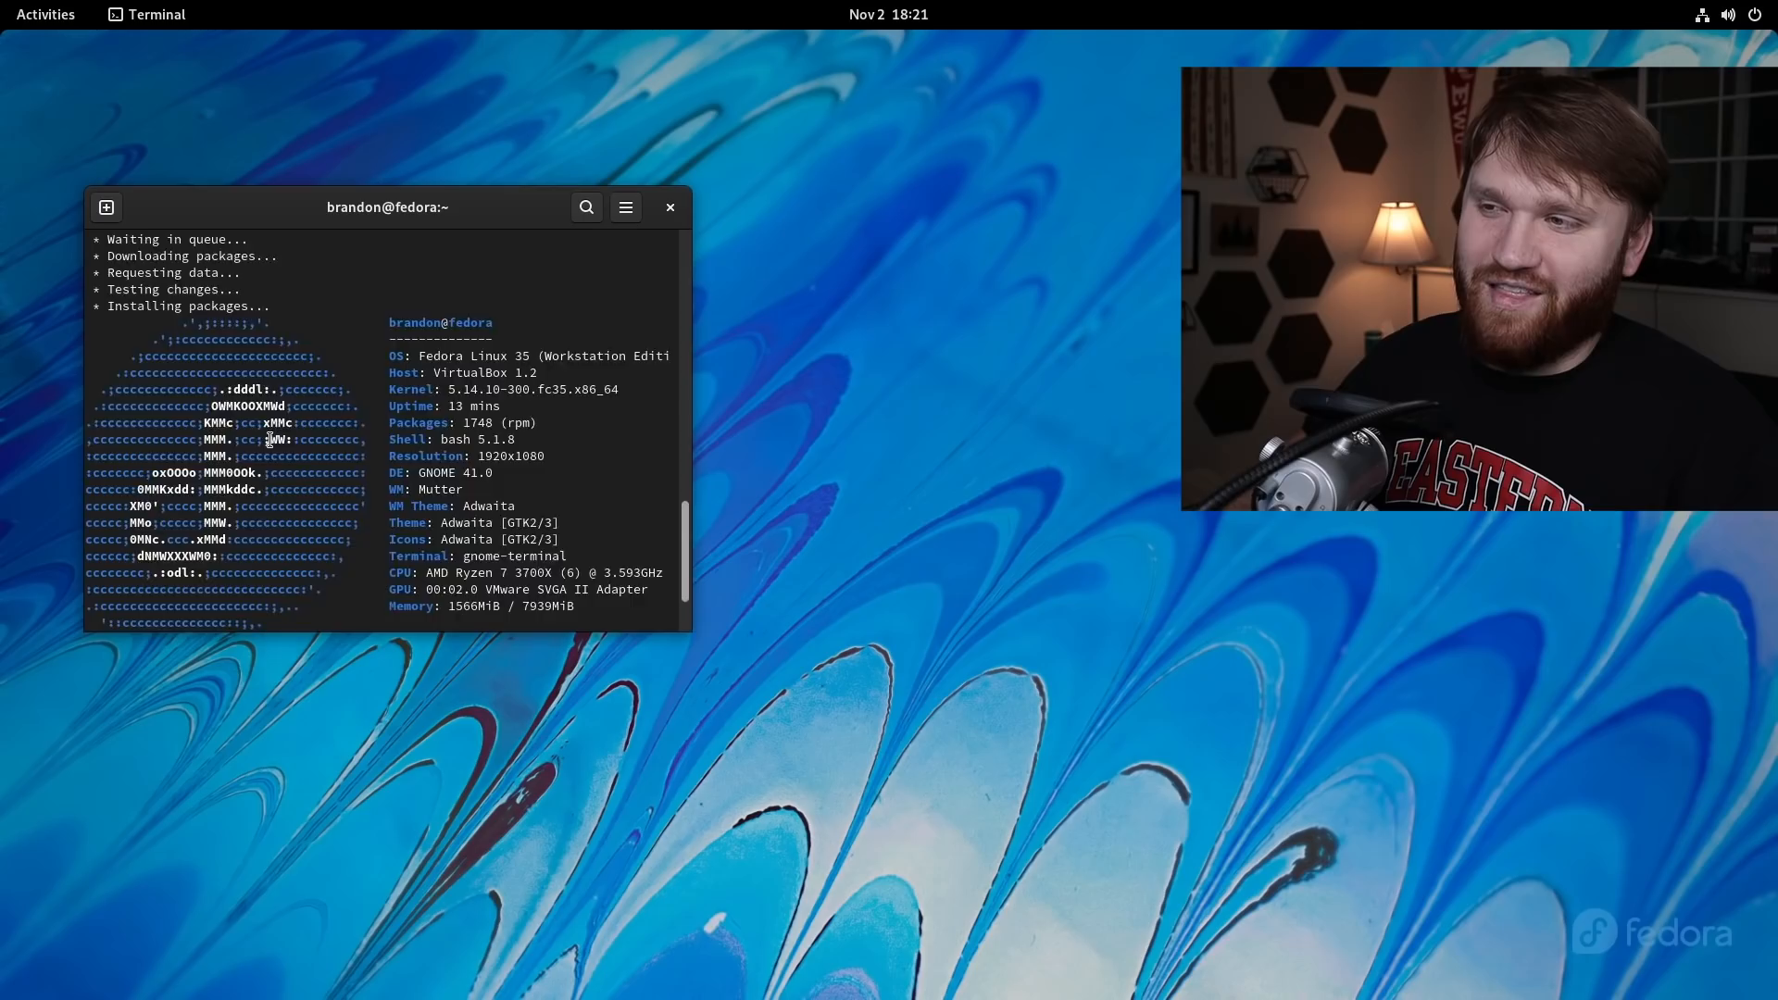
pyautogui.scroll(2, 236, 326)
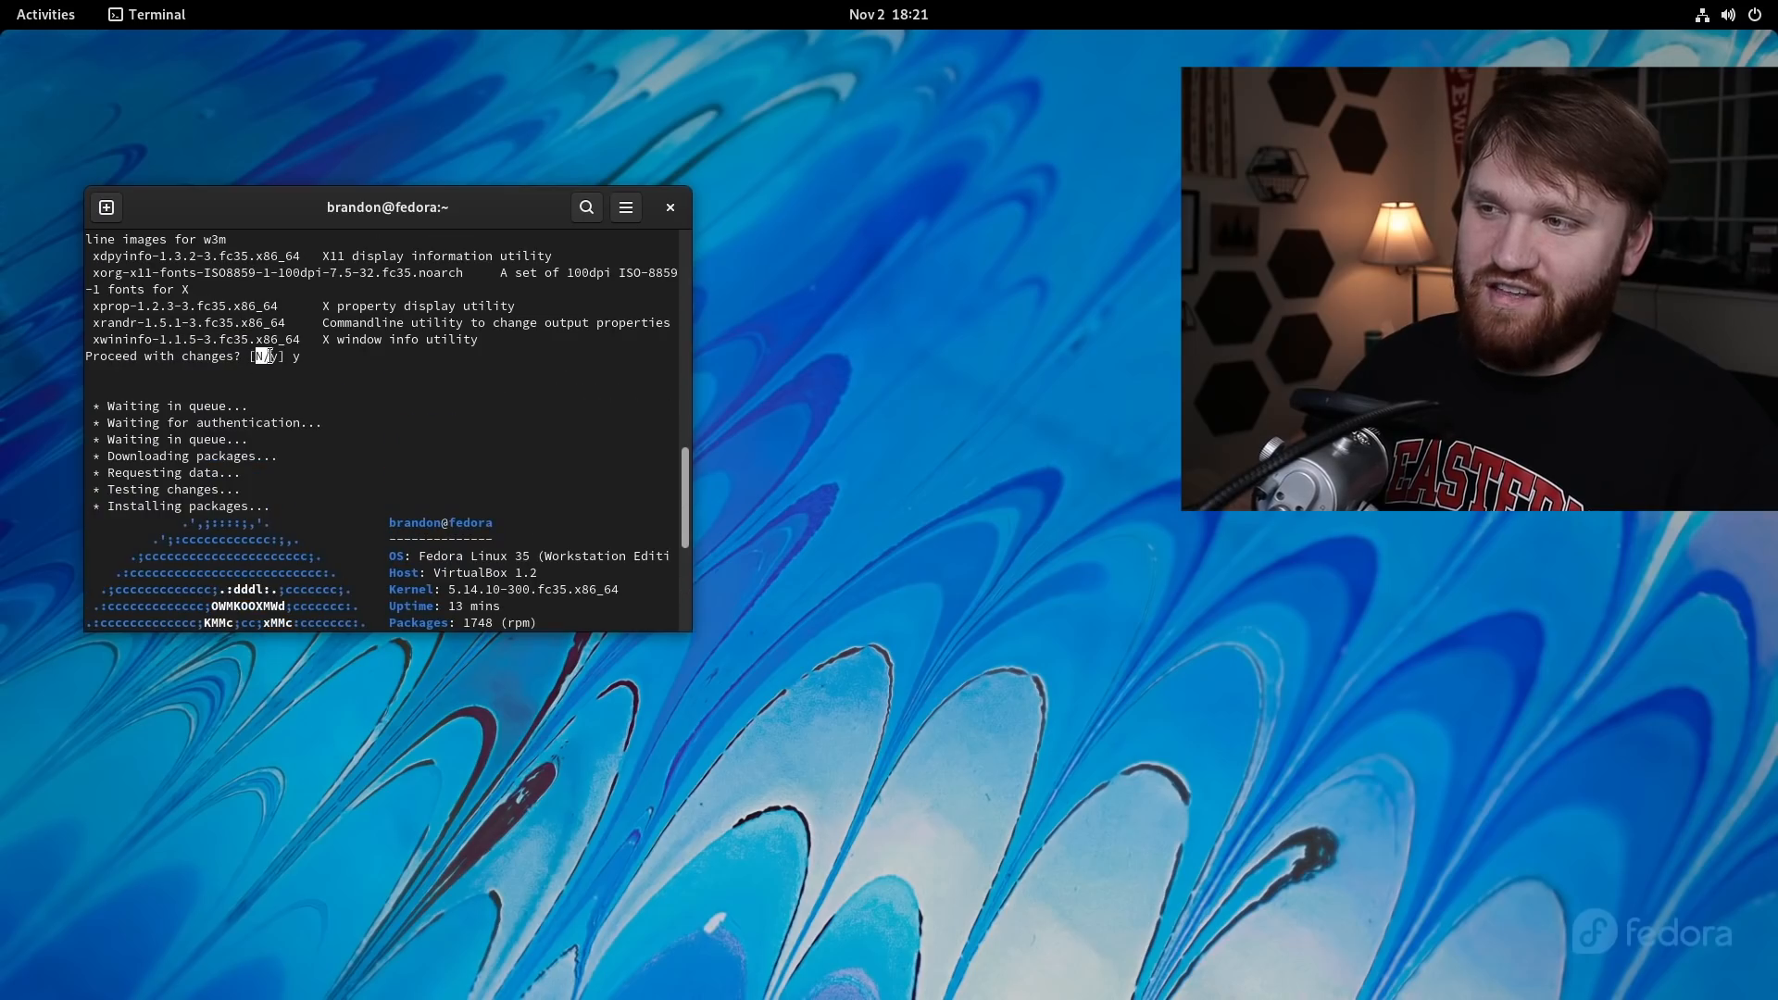
pyautogui.click(274, 355)
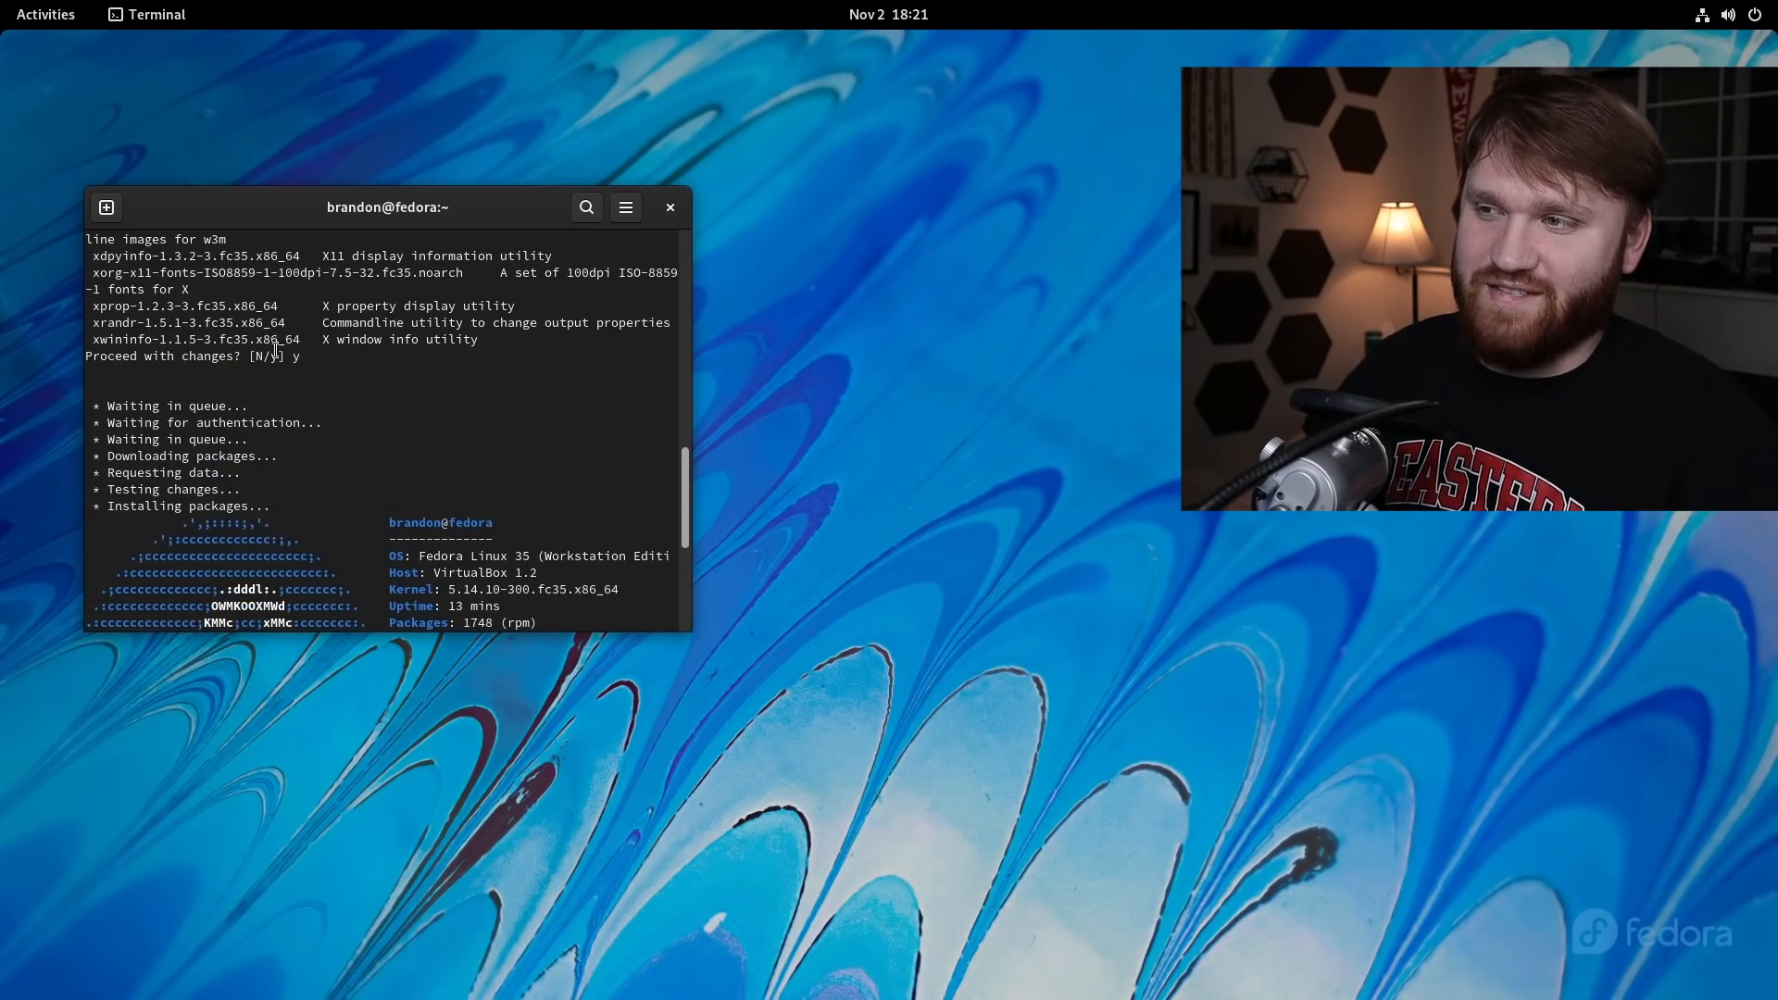
pyautogui.moveTo(259, 355); pyautogui.dragTo(287, 354)
pyautogui.scroll(-1, 370, 371)
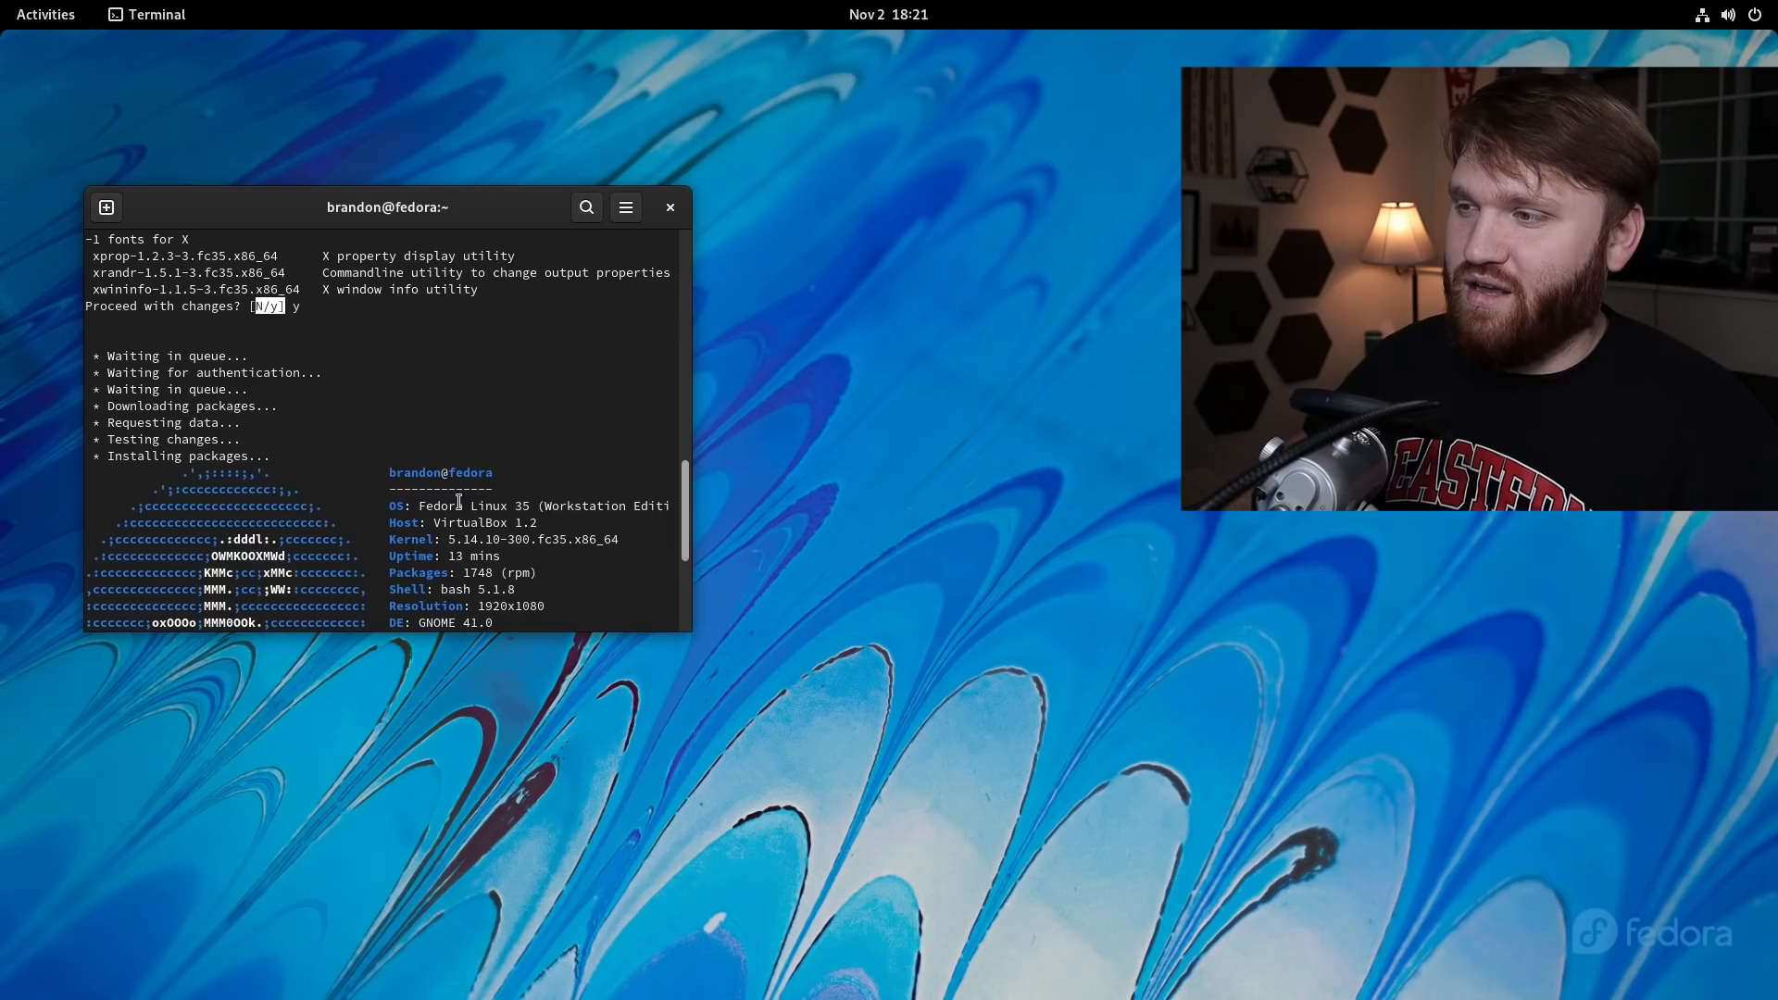
# Examine the neofetch system summary, including the kernel, packages, desktop environment, window manager, theme and hardware lines.
pyautogui.scroll(-3, 517, 378)
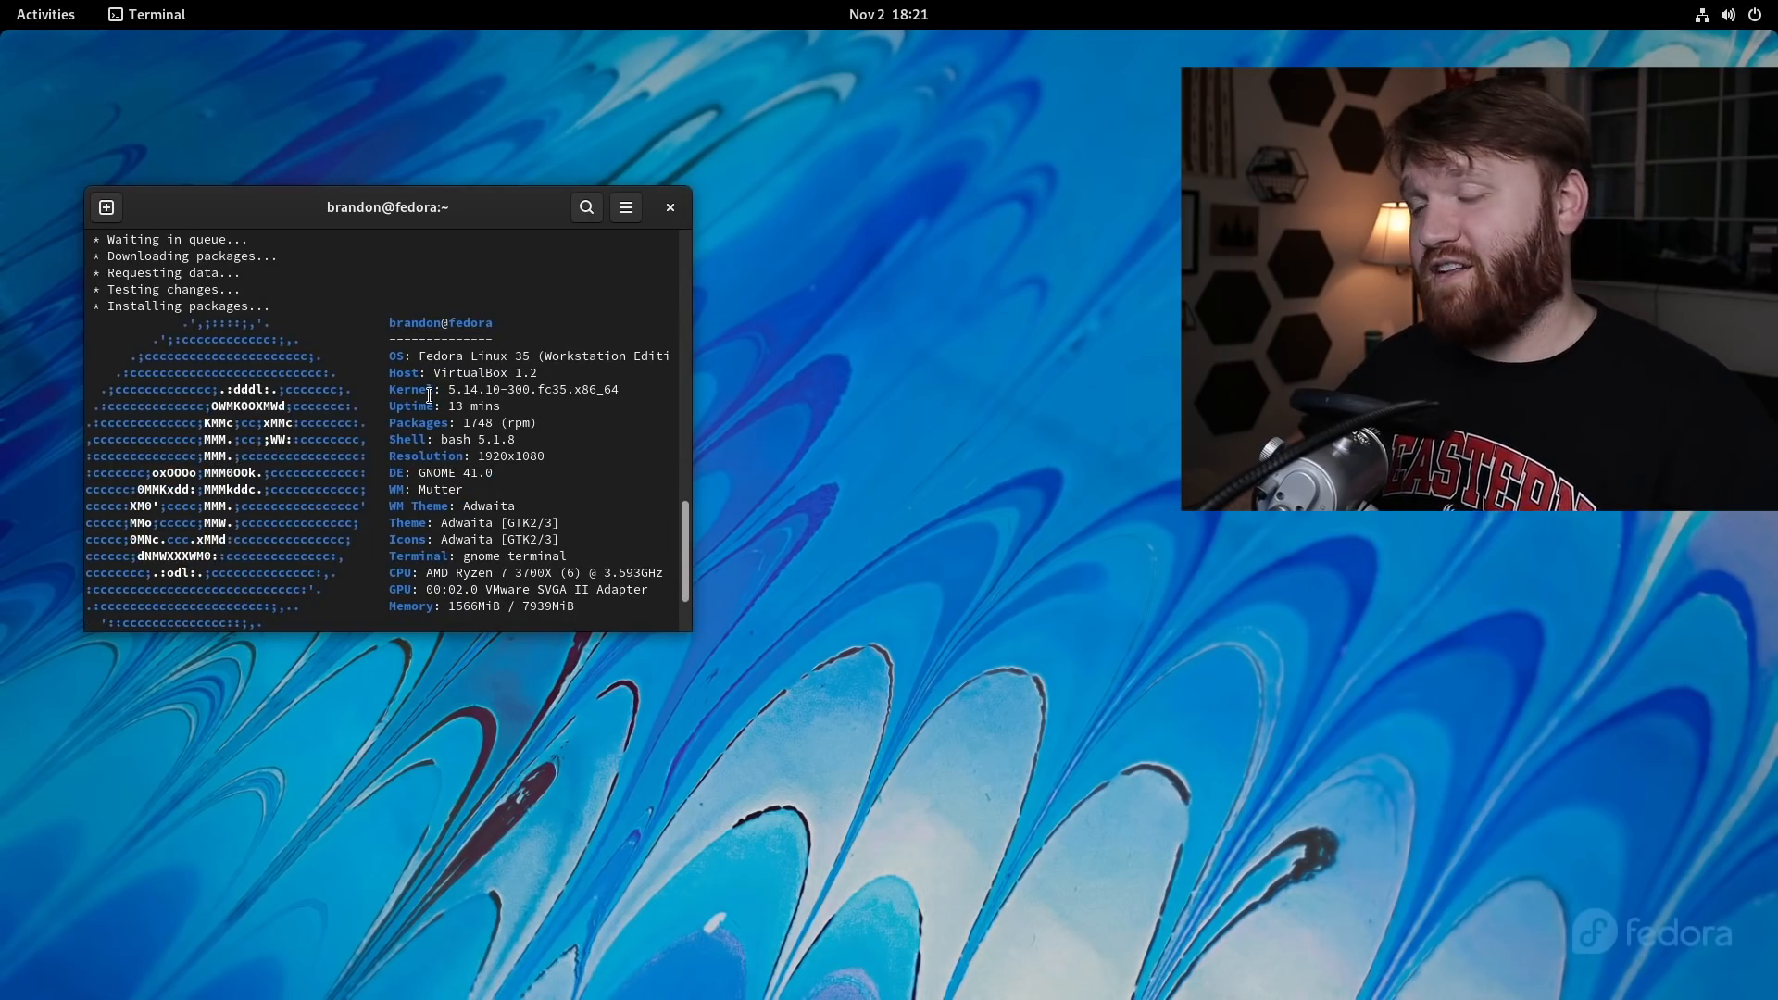
pyautogui.scroll(-1, 471, 436)
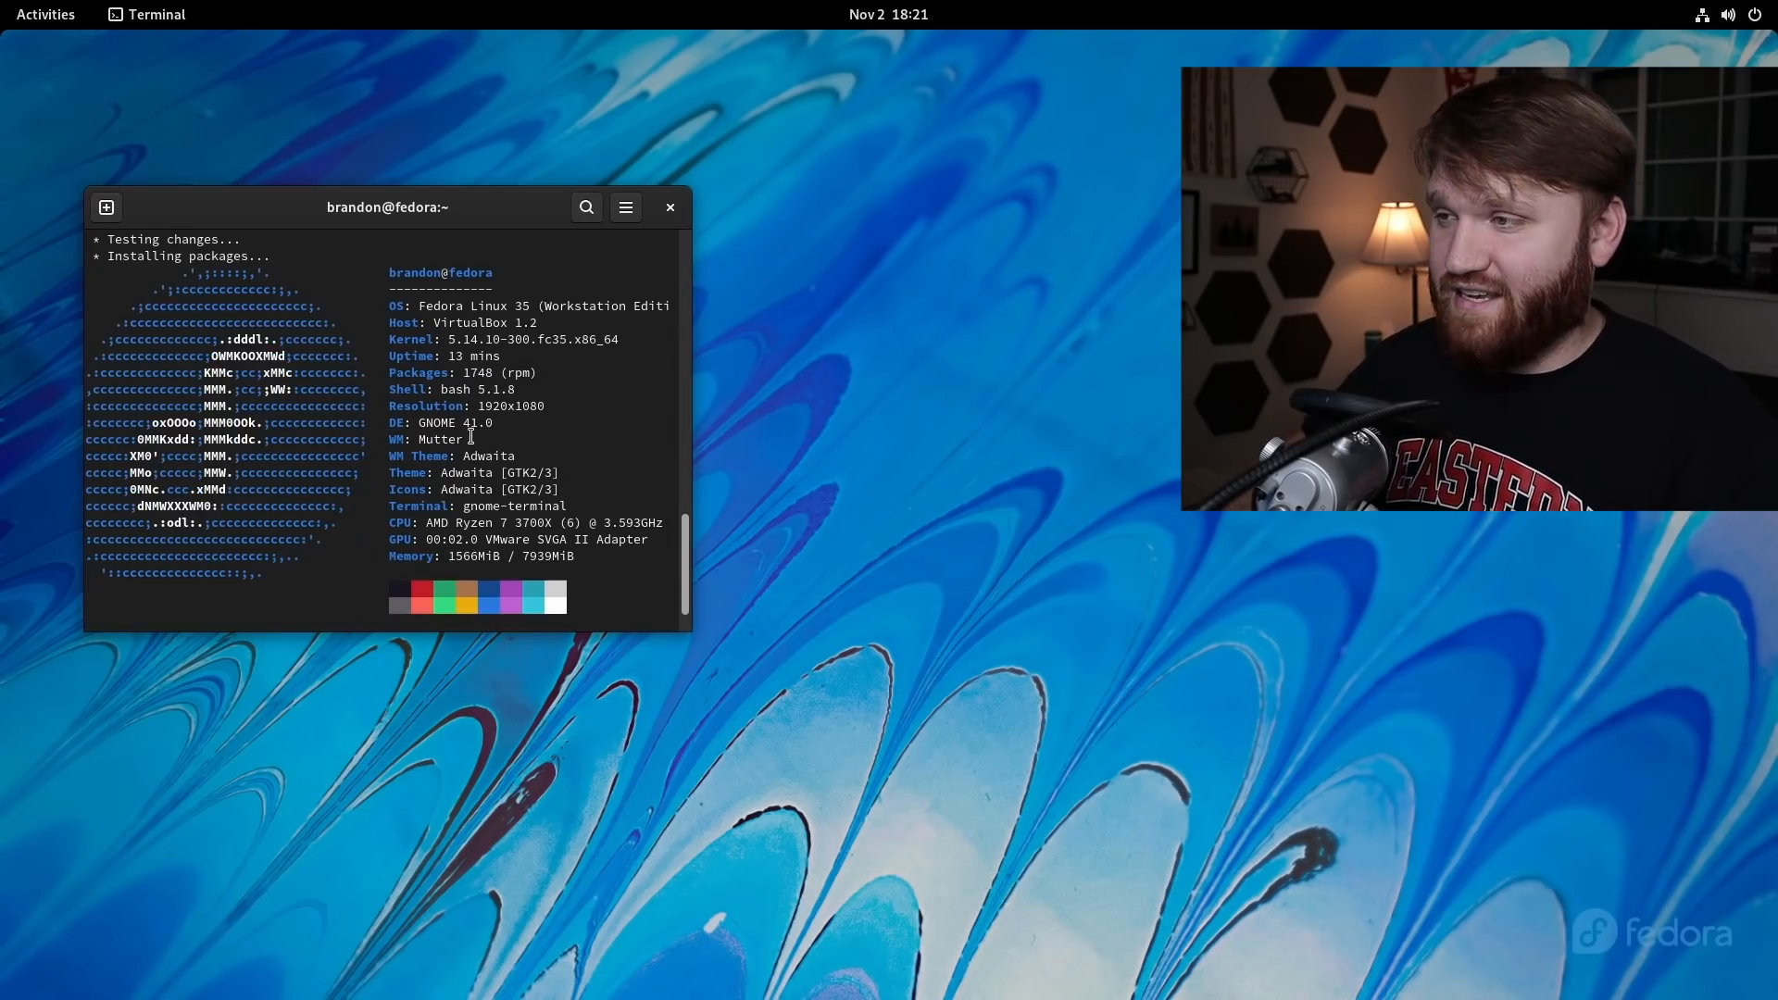
pyautogui.moveTo(678, 373); pyautogui.dragTo(537, 372)
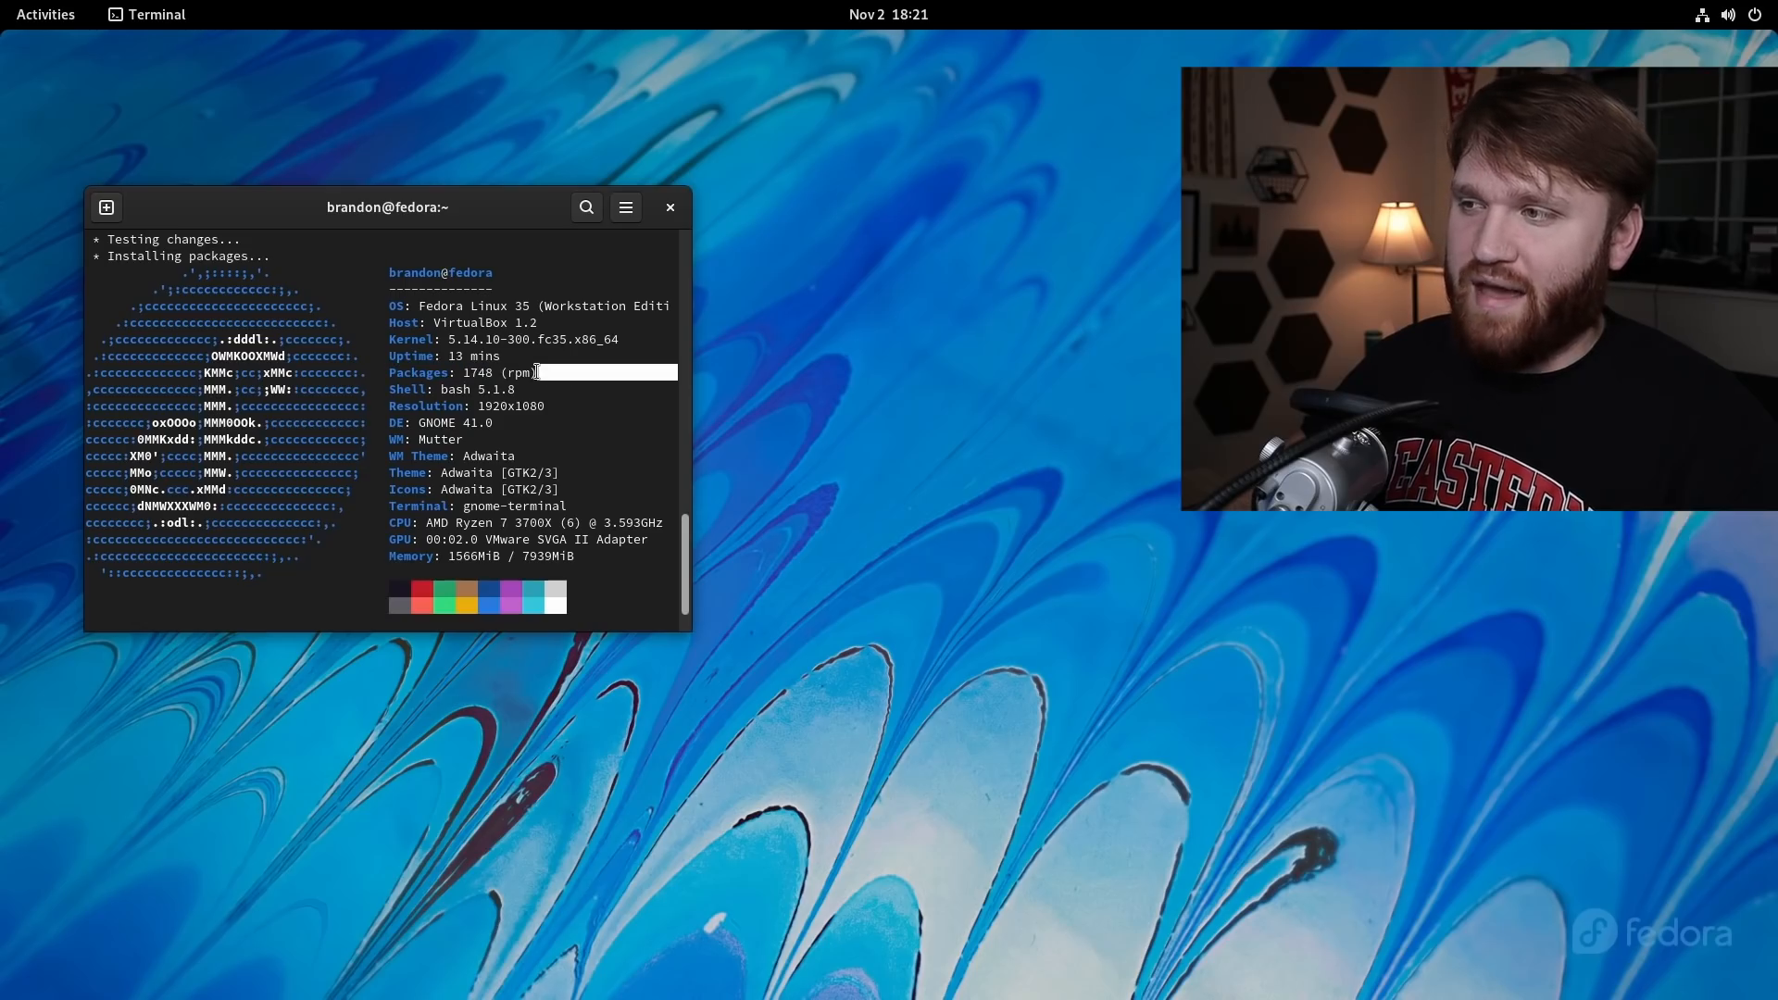
pyautogui.click(512, 353)
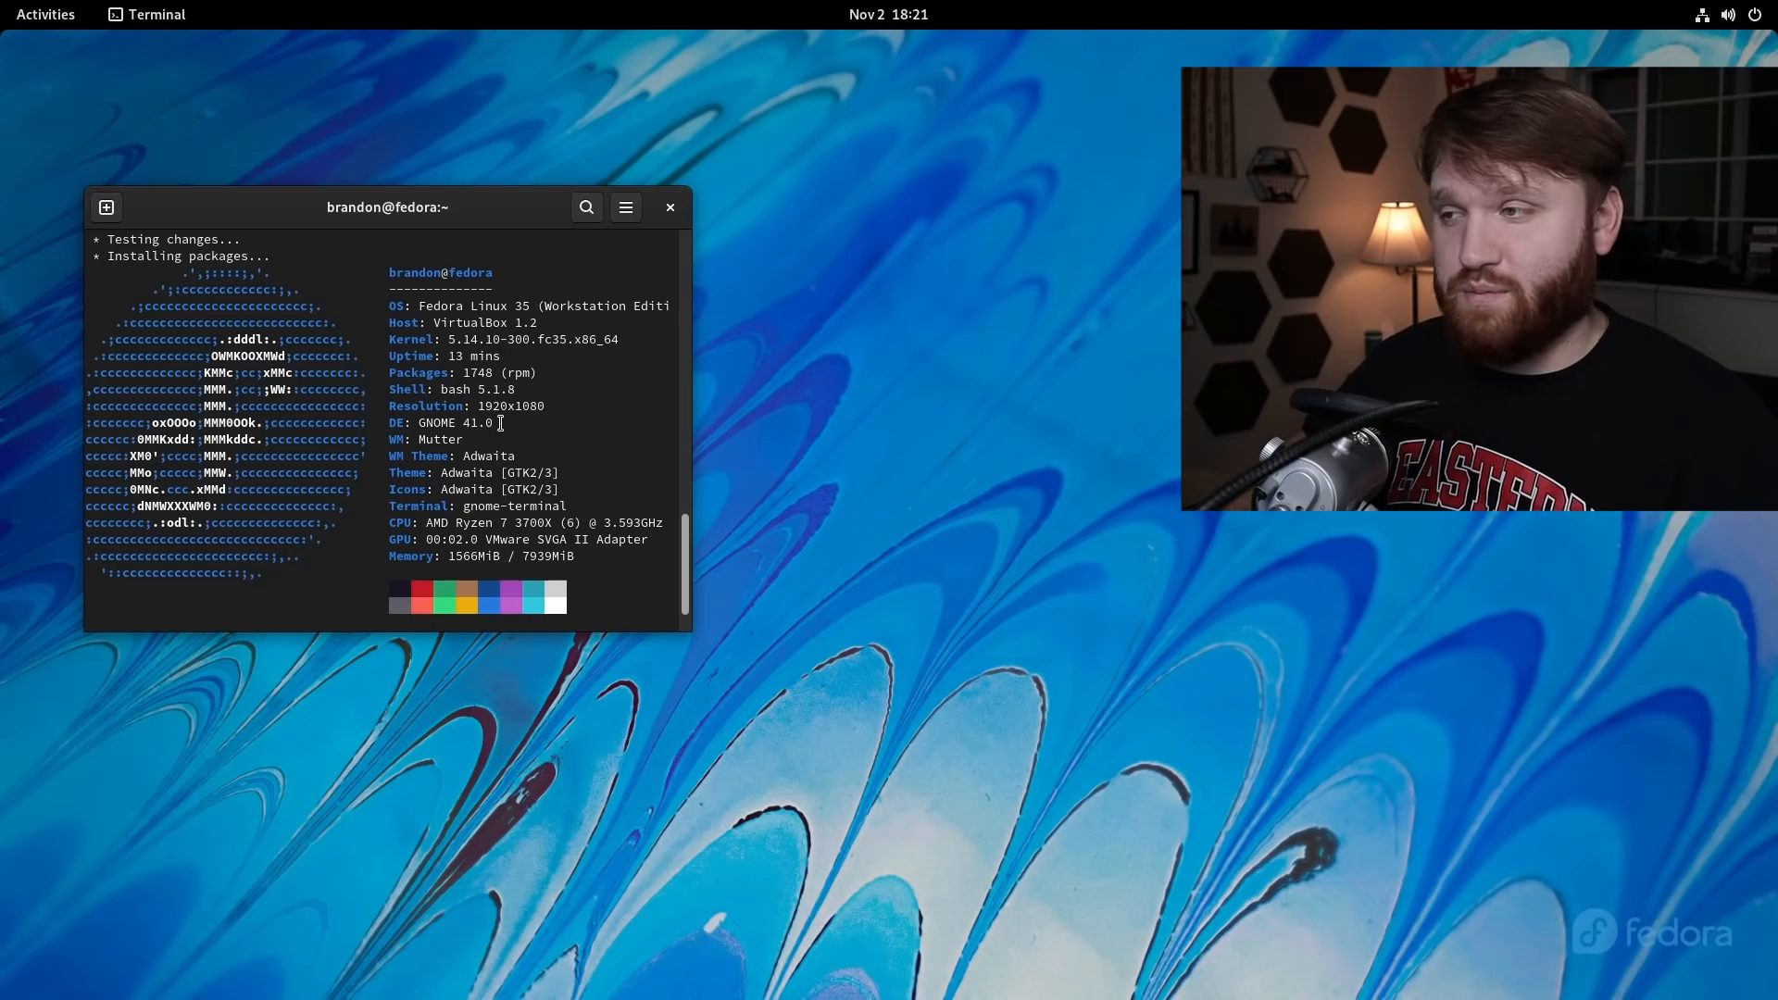
pyautogui.moveTo(422, 391); pyautogui.dragTo(570, 597)
pyautogui.click(569, 598)
# Close the terminal, search the system for "set", open Settings and look through its list of categories.
pyautogui.click(671, 209)
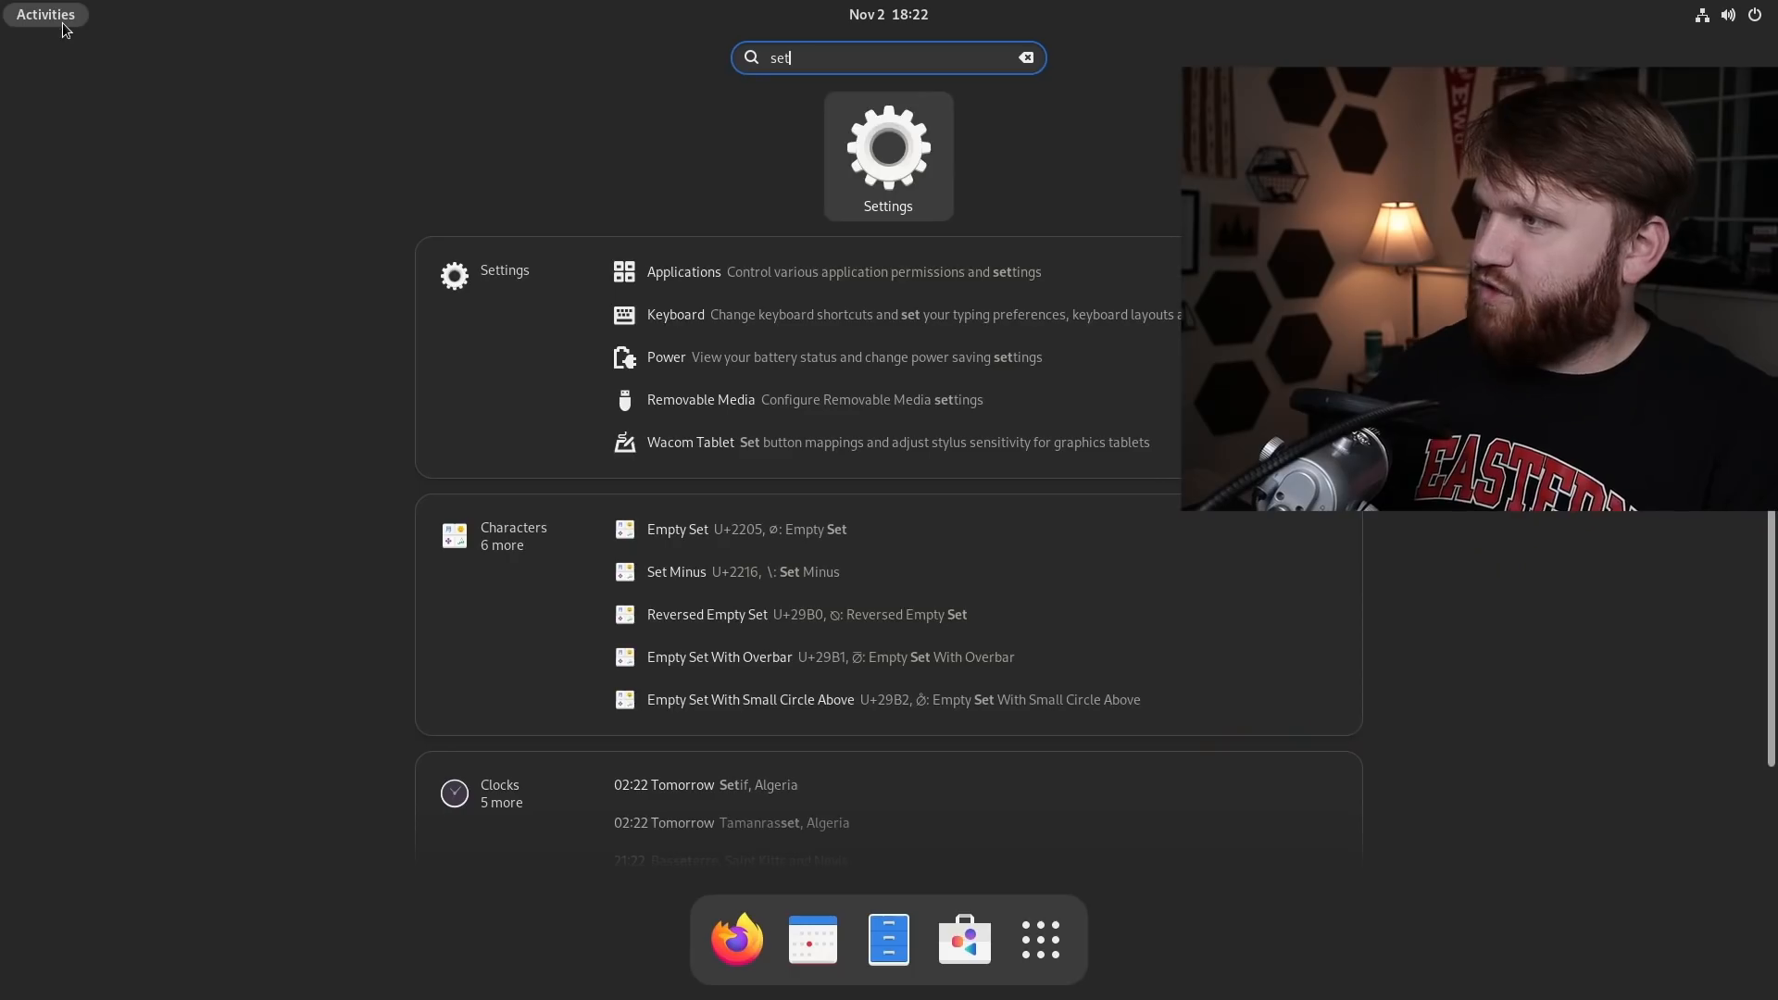
pyautogui.press('Return')
pyautogui.moveTo(815, 165); pyautogui.dragTo(460, 144)
pyautogui.scroll(-10, 192, 532)
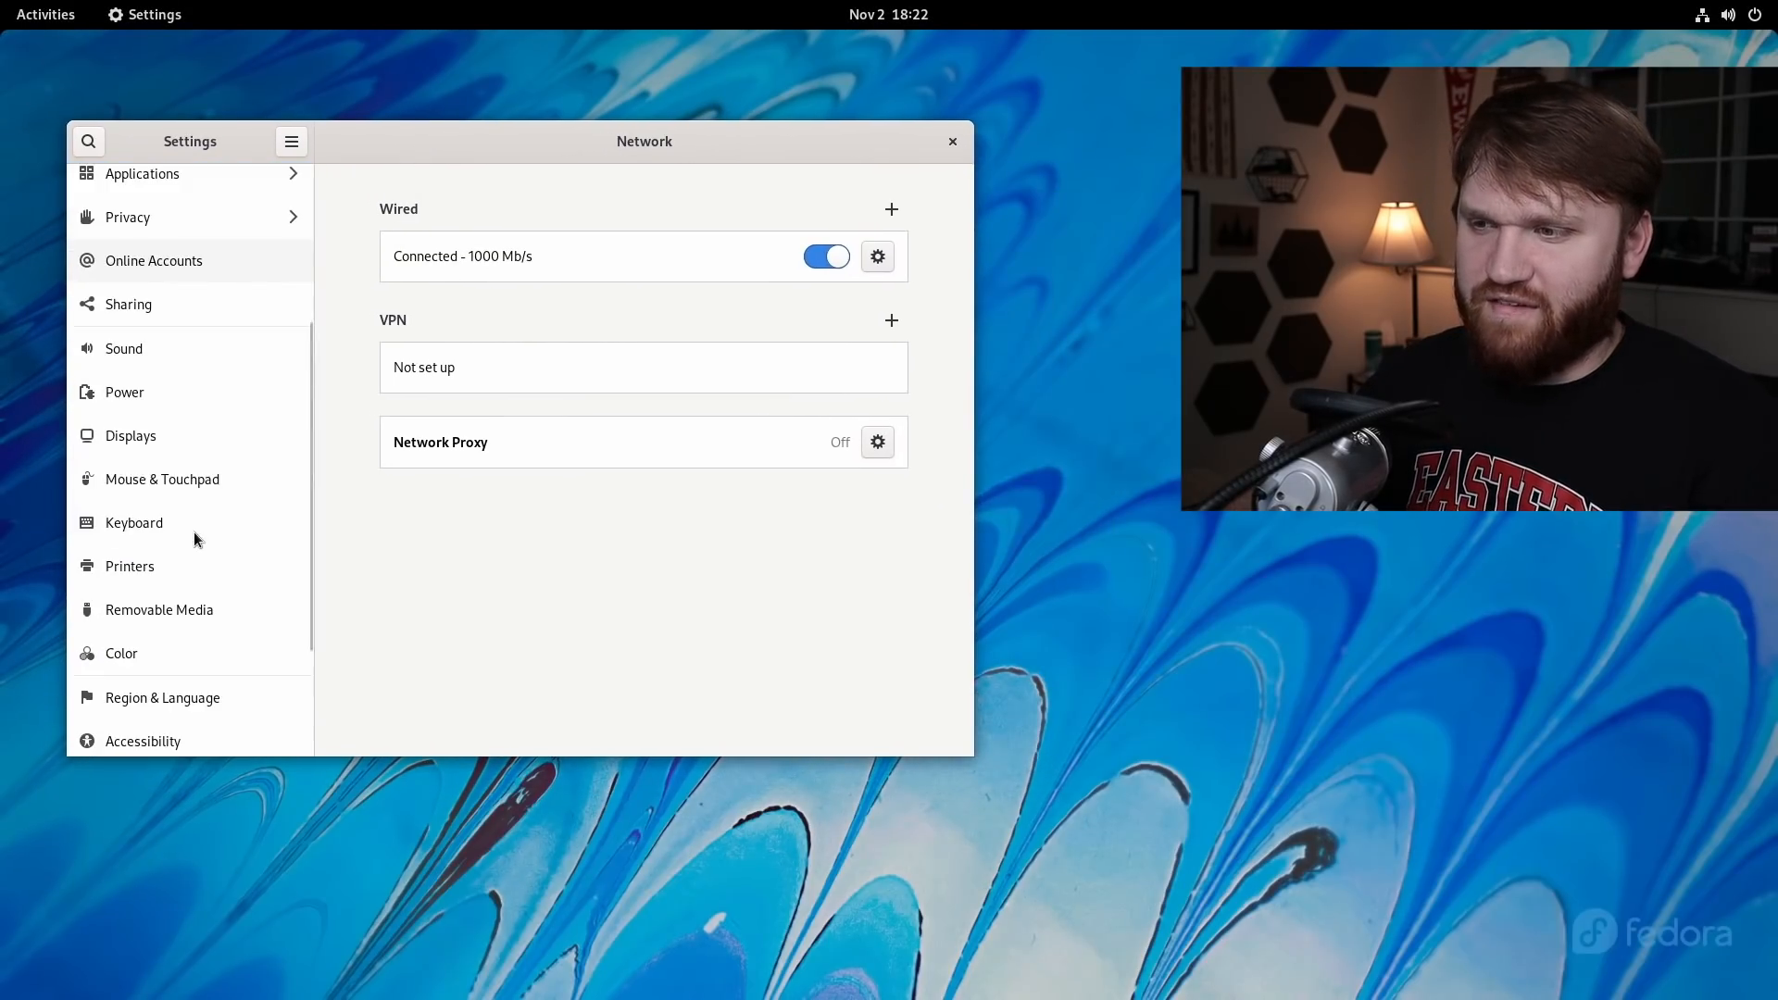
# Look through the settings categories, open the Multitasking settings and trigger the hot corner to try the Activities Overview.
pyautogui.scroll(10, 202, 561)
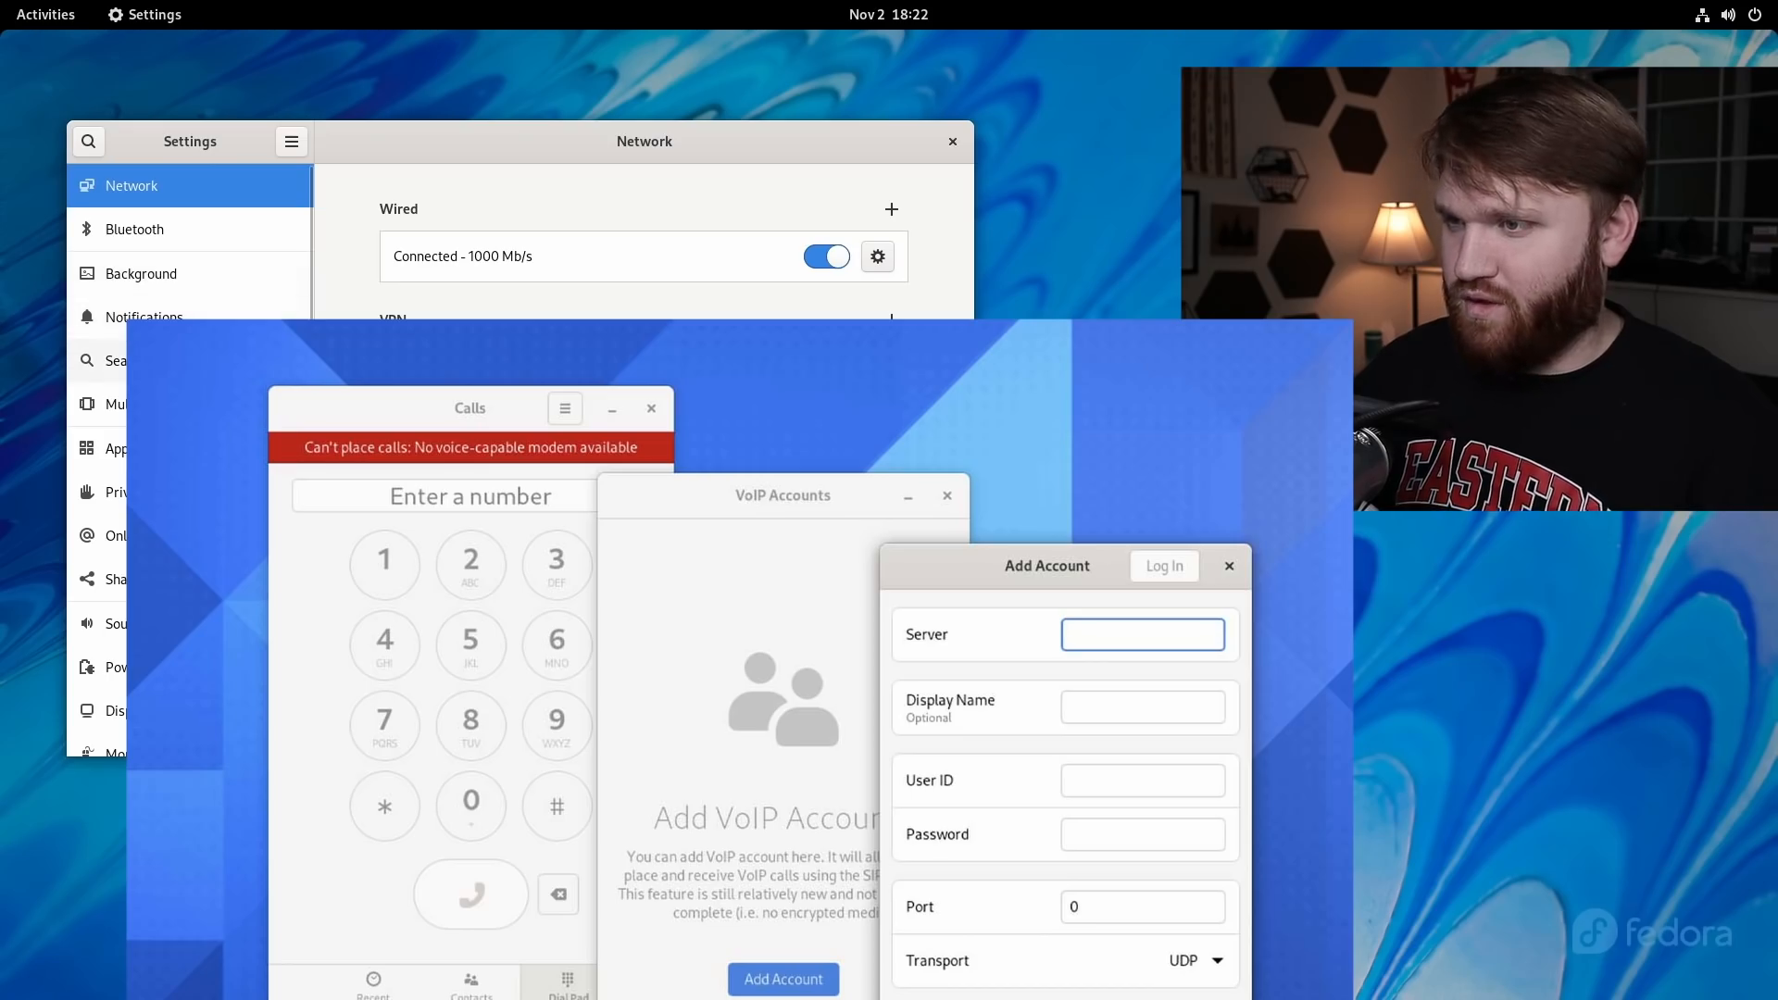
pyautogui.scroll(-10, 98, 444)
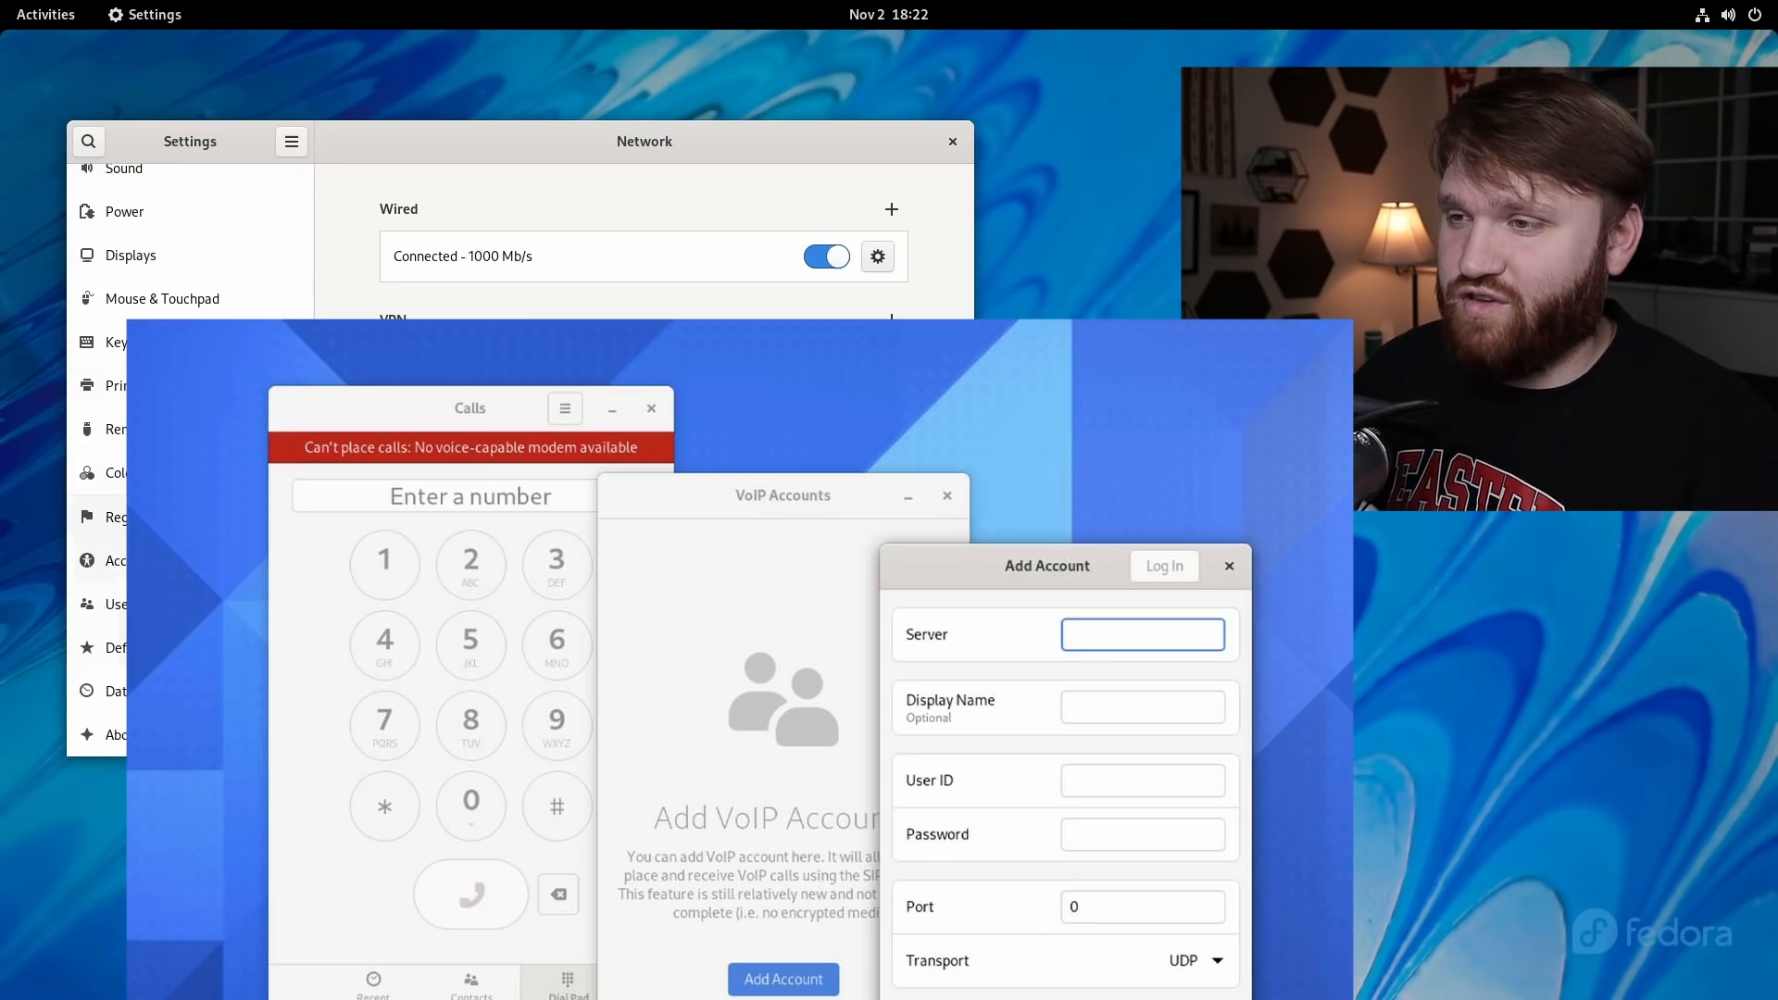
pyautogui.scroll(10, 175, 329)
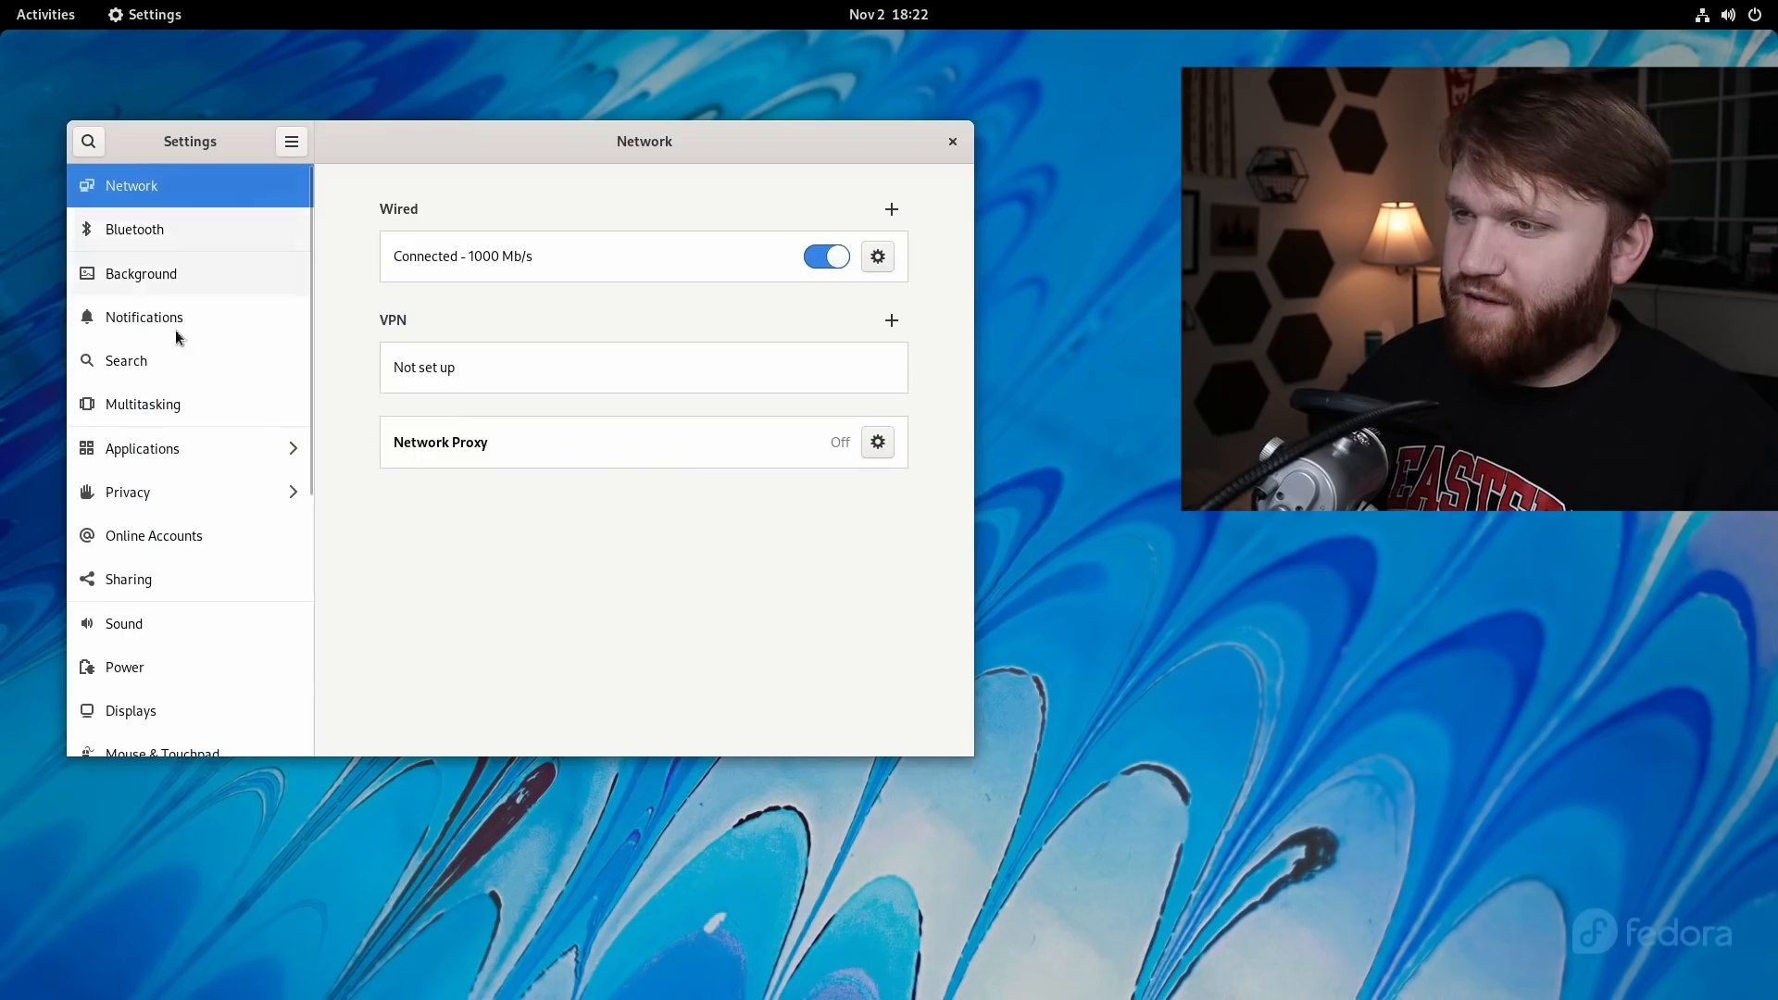
pyautogui.click(175, 404)
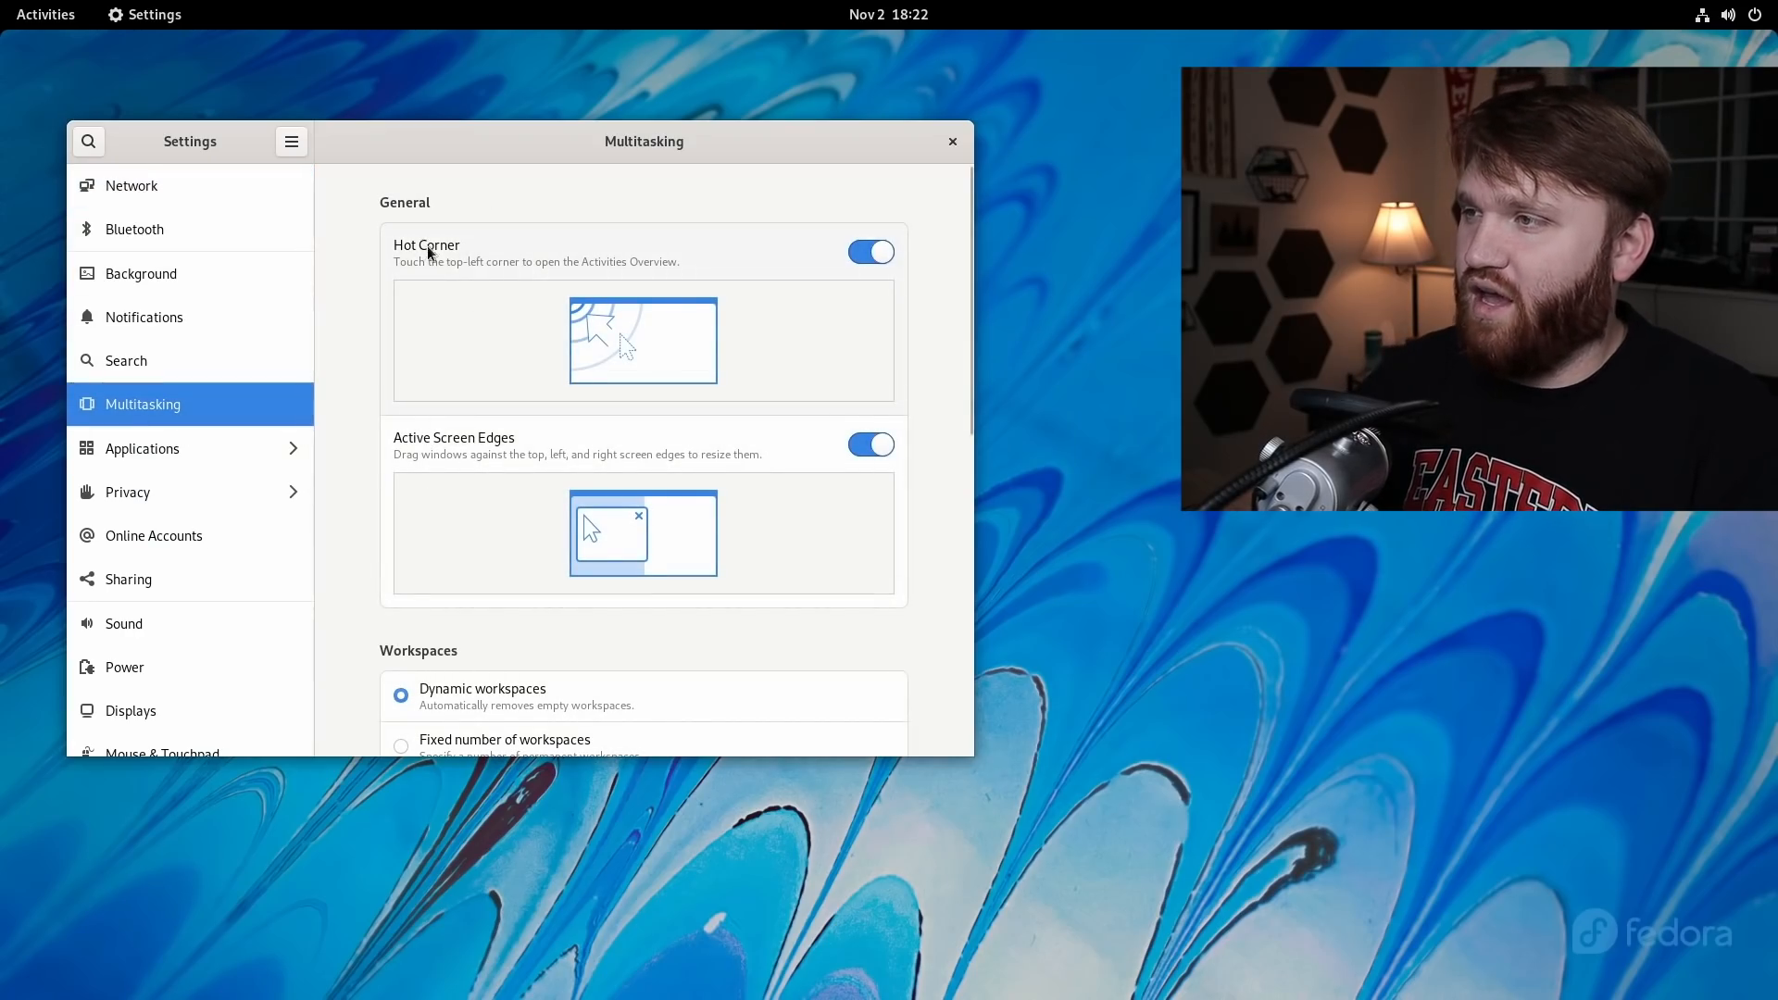
pyautogui.moveTo(1, 2)
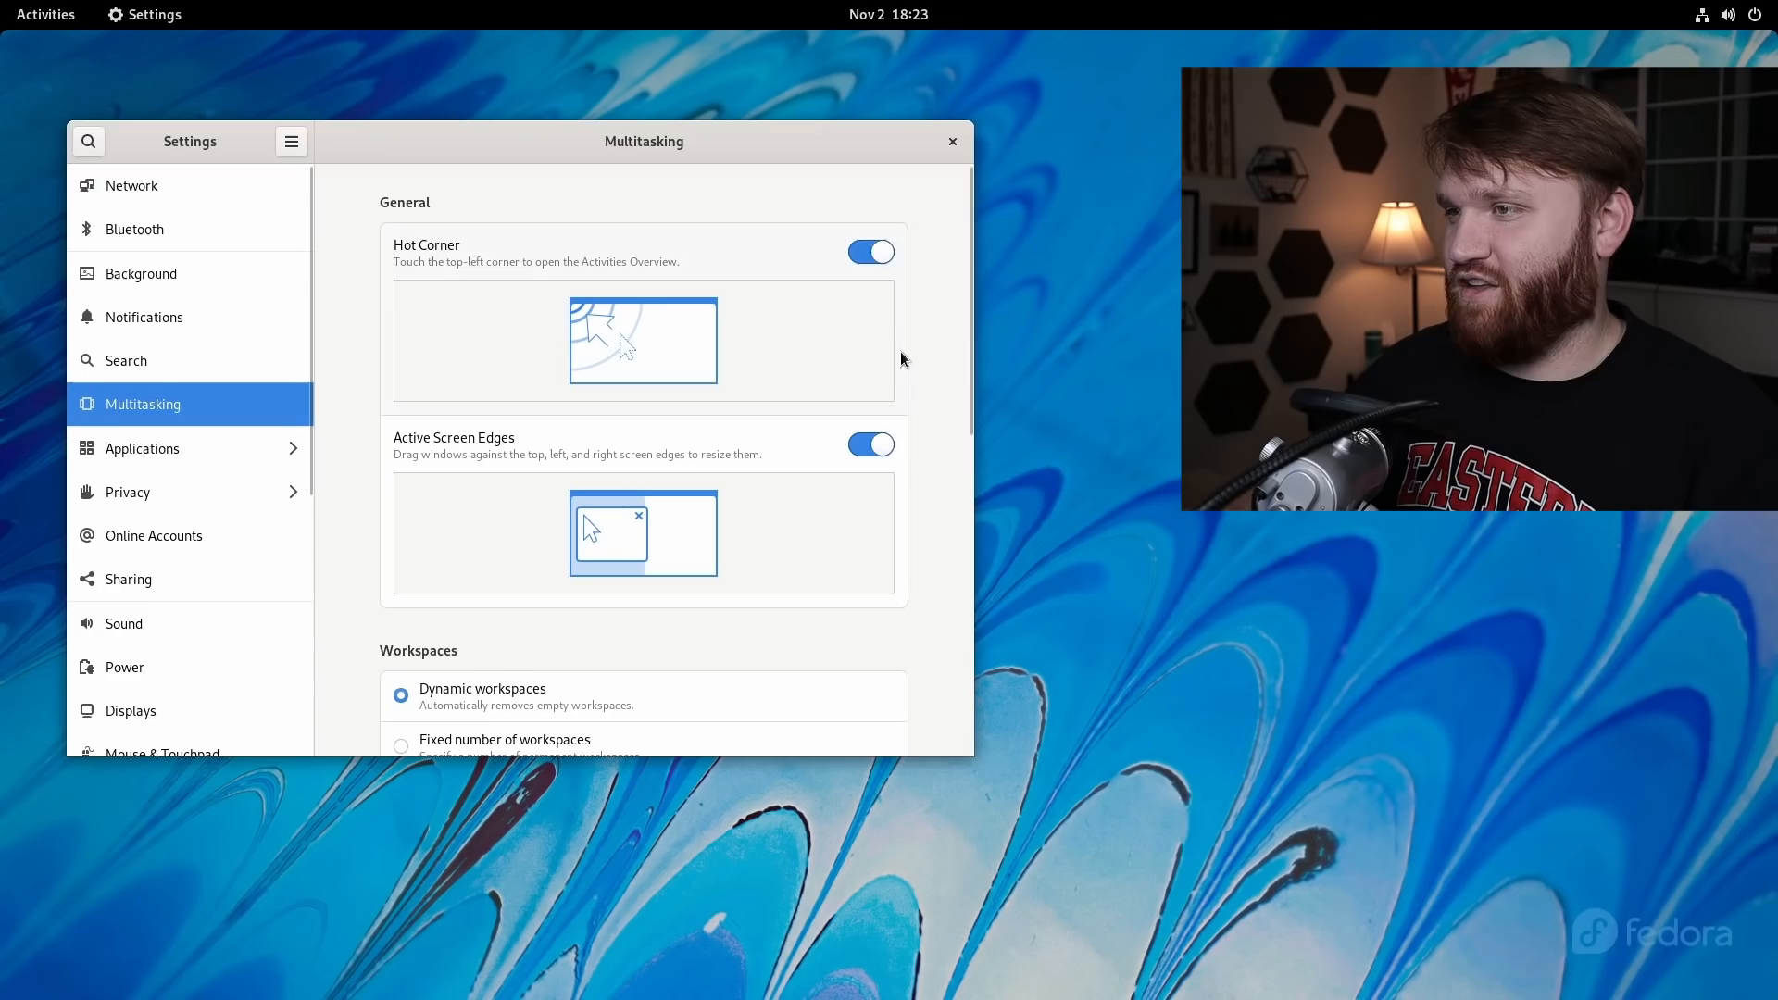
# Try Active Screen Edges by snapping the Settings window to the left screen edge and pulling it back to a floating window.
pyautogui.scroll(-3, 702, 356)
pyautogui.moveTo(540, 135); pyautogui.dragTo(7, 230)
pyautogui.moveTo(457, 54); pyautogui.dragTo(518, 159)
# Review the Workspaces, Multi-Monitor and Application Switching options in the Multitasking settings.
pyautogui.scroll(-5, 653, 472)
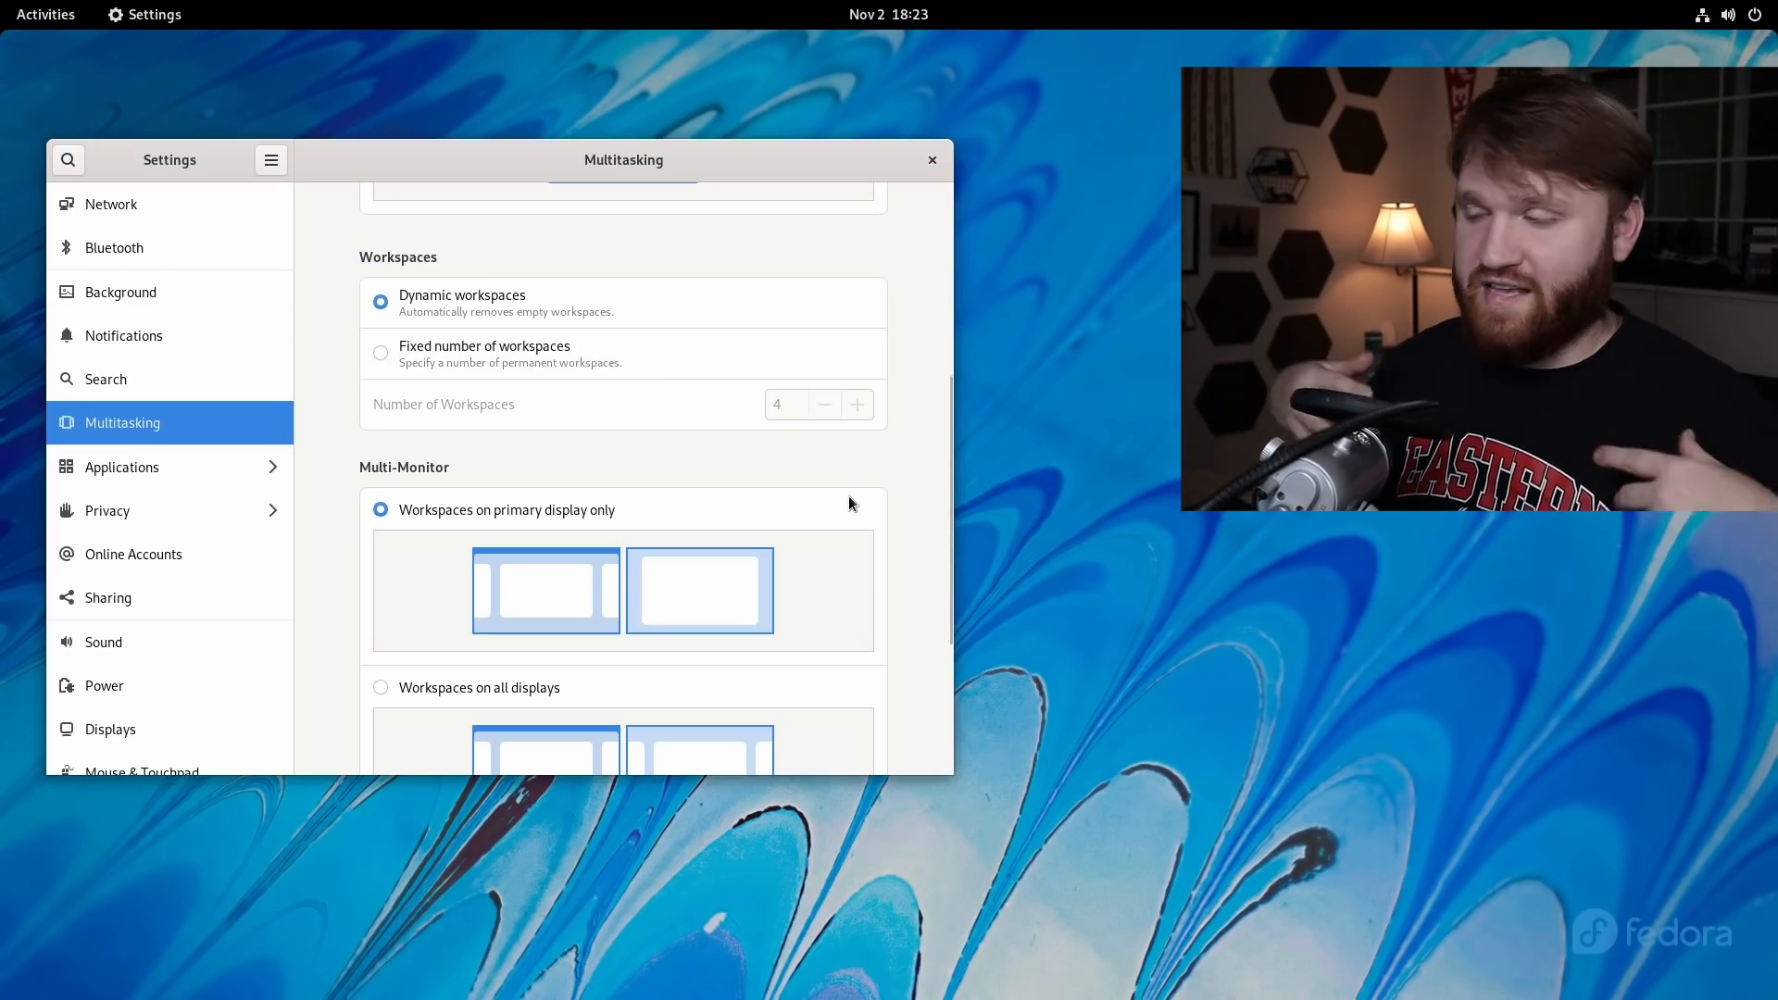
pyautogui.scroll(-4, 847, 496)
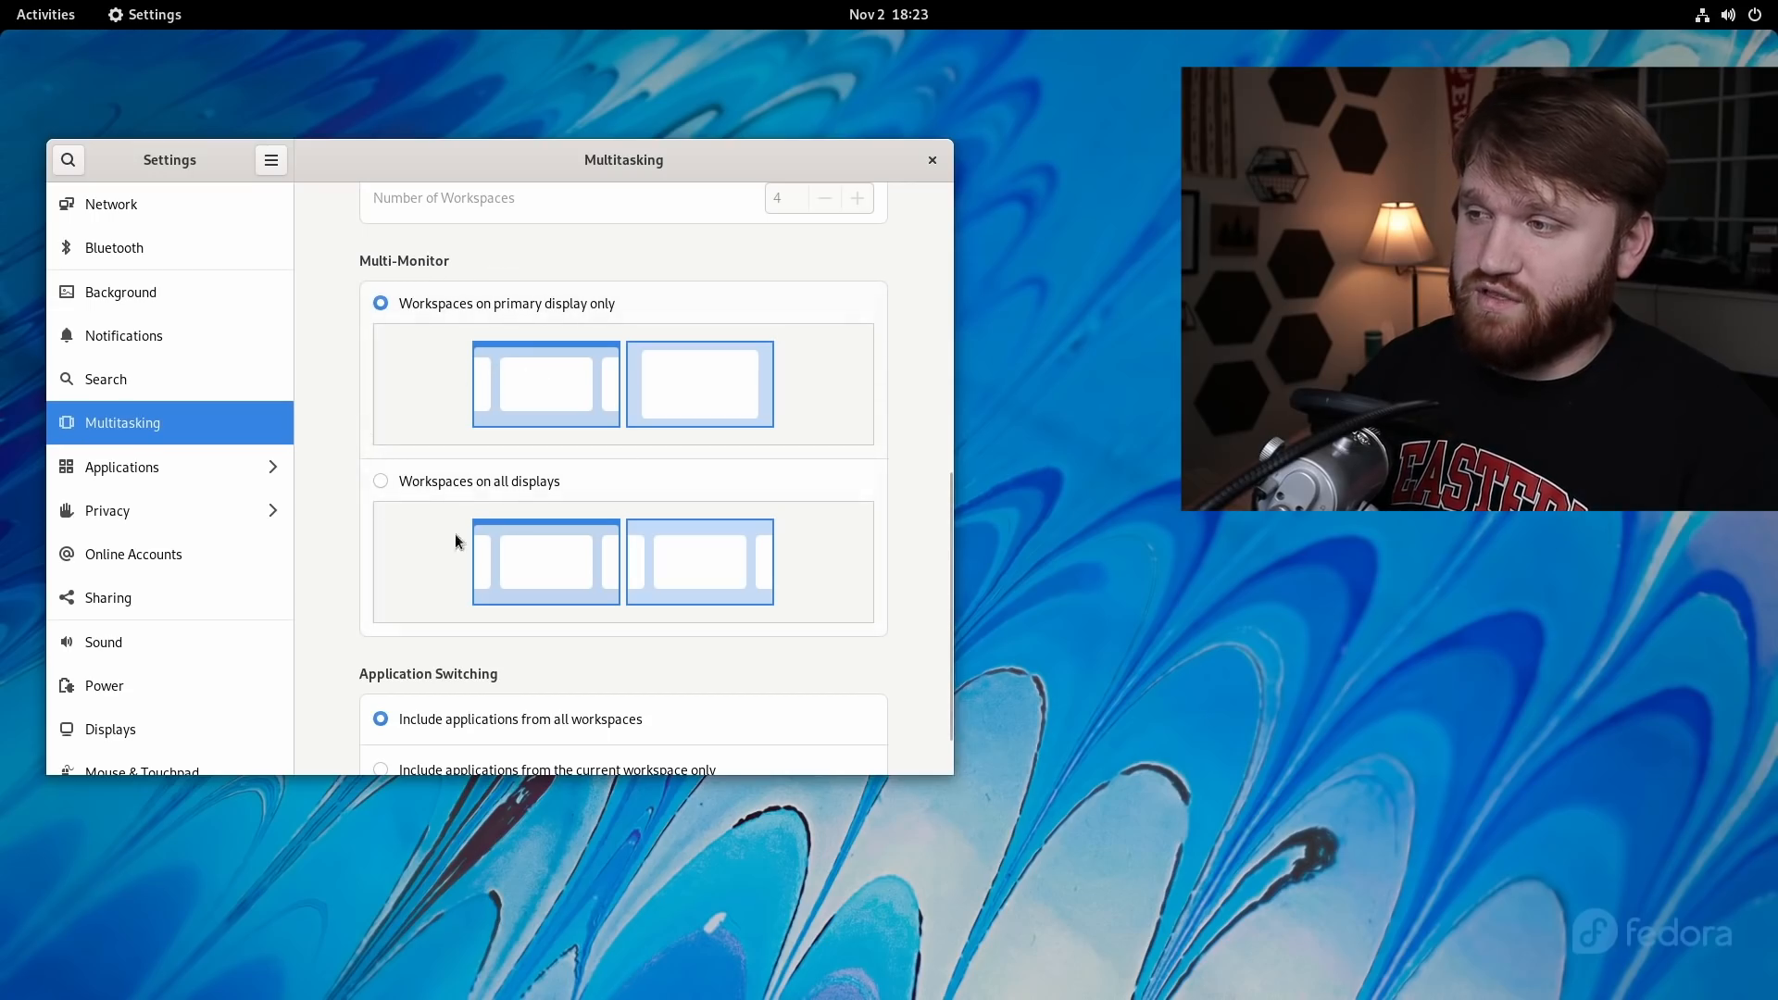
pyautogui.scroll(-2, 604, 476)
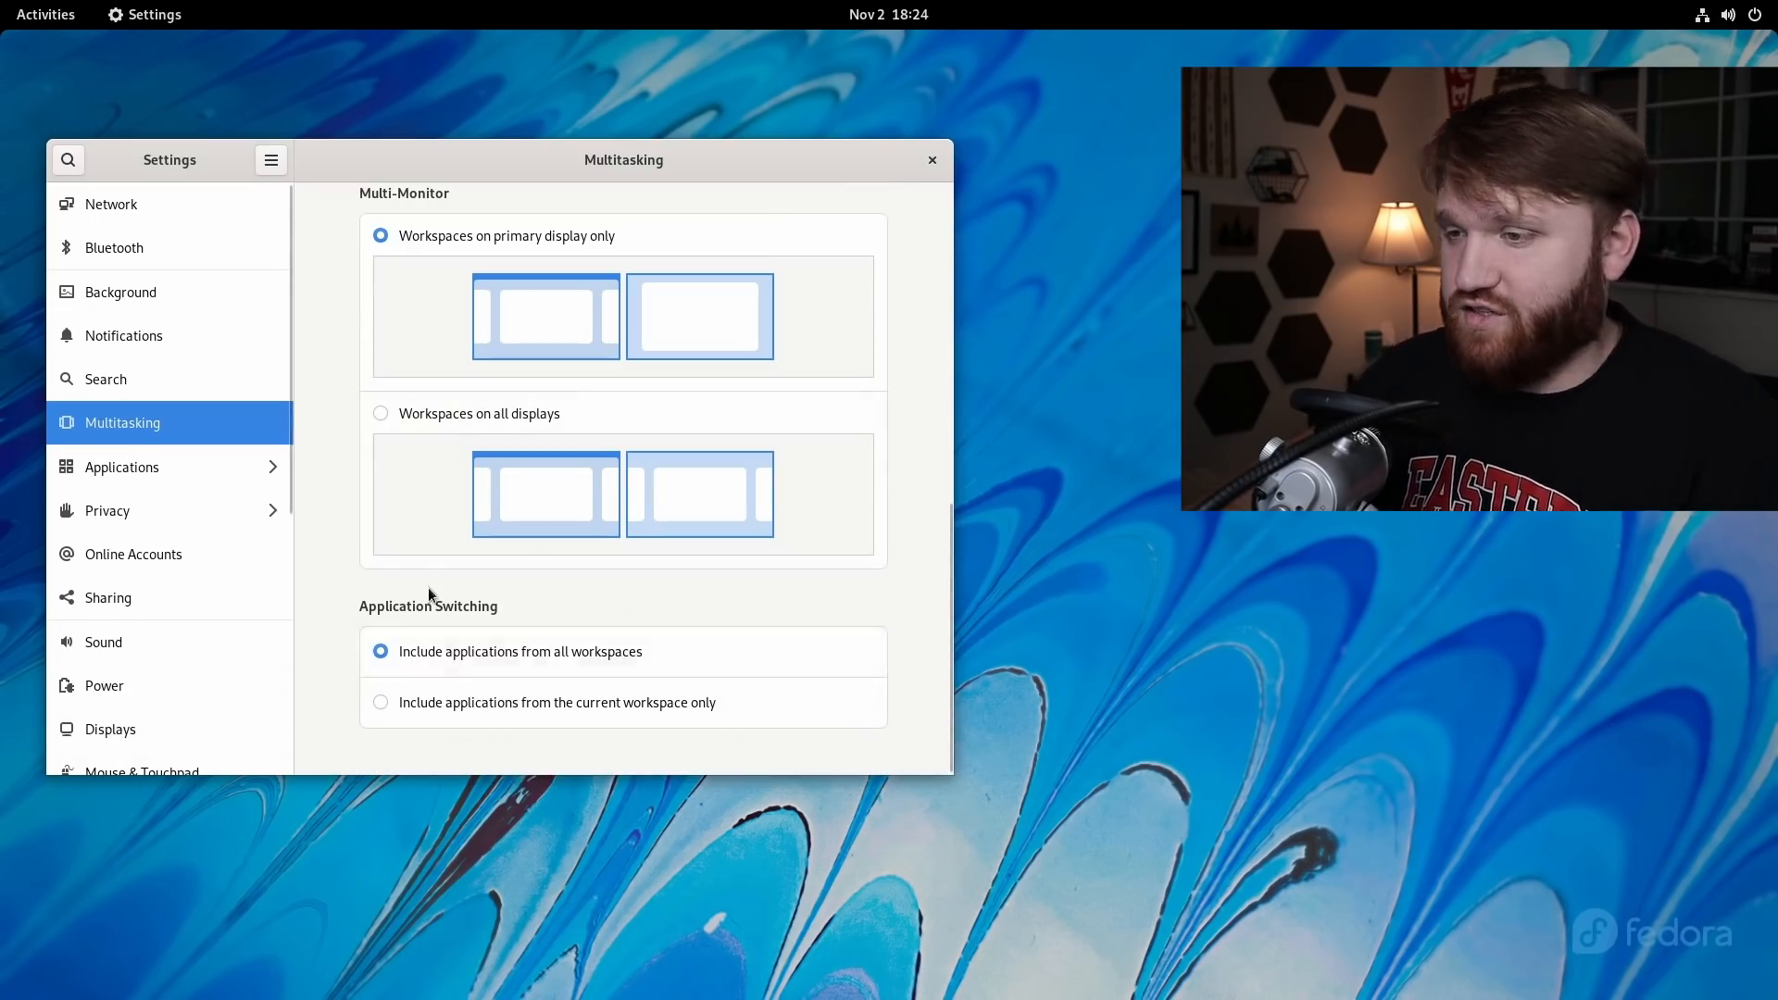
pyautogui.scroll(10, 603, 457)
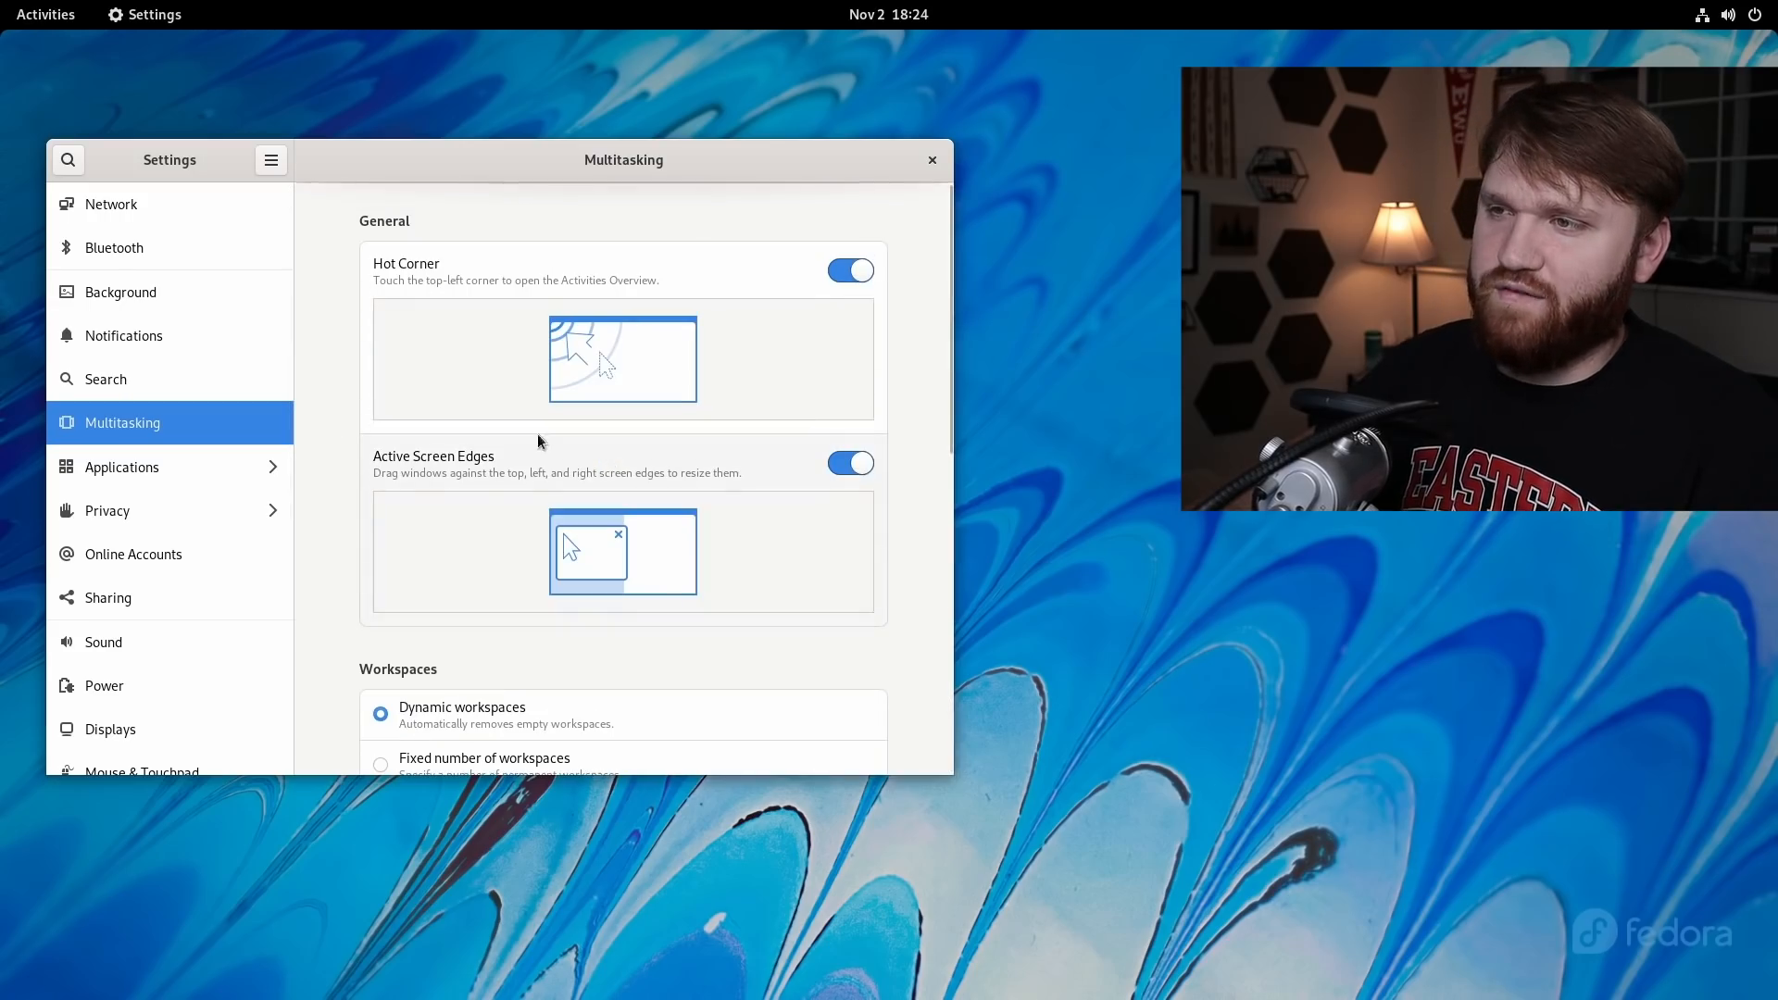
# Open the Mouse & Touchpad settings and test the primary and secondary mouse buttons in the settings test area.
pyautogui.scroll(-4, 143, 371)
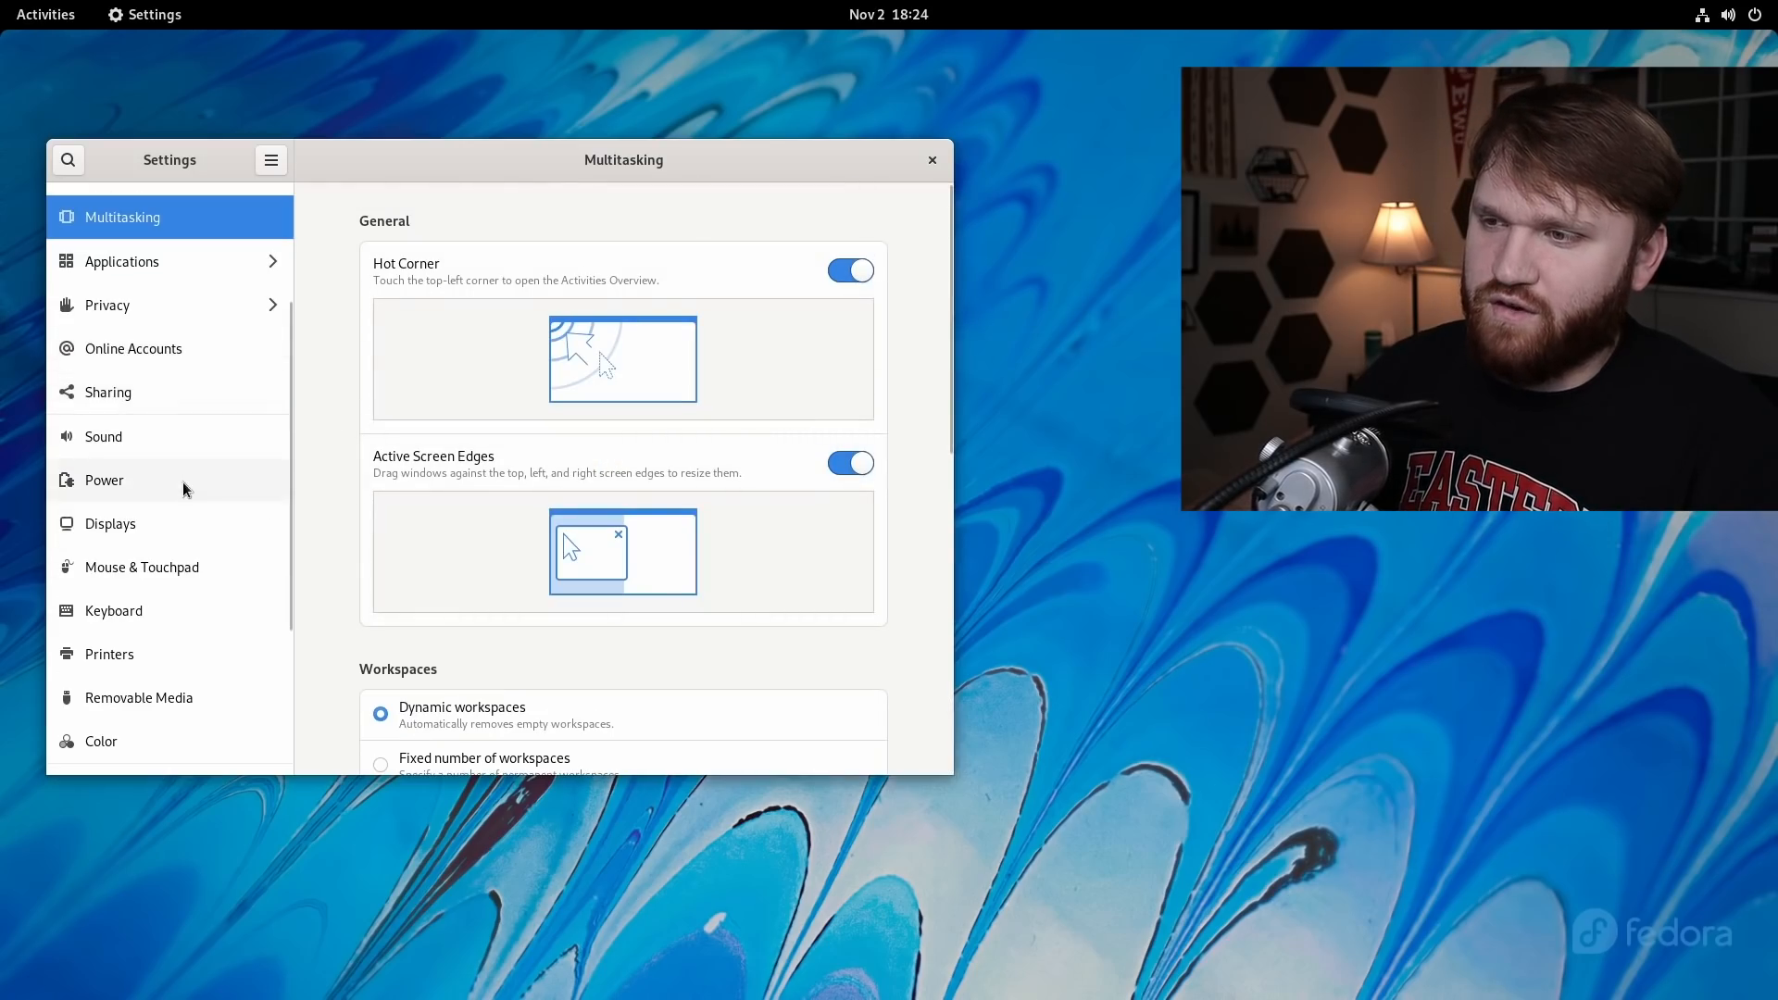
pyautogui.click(131, 576)
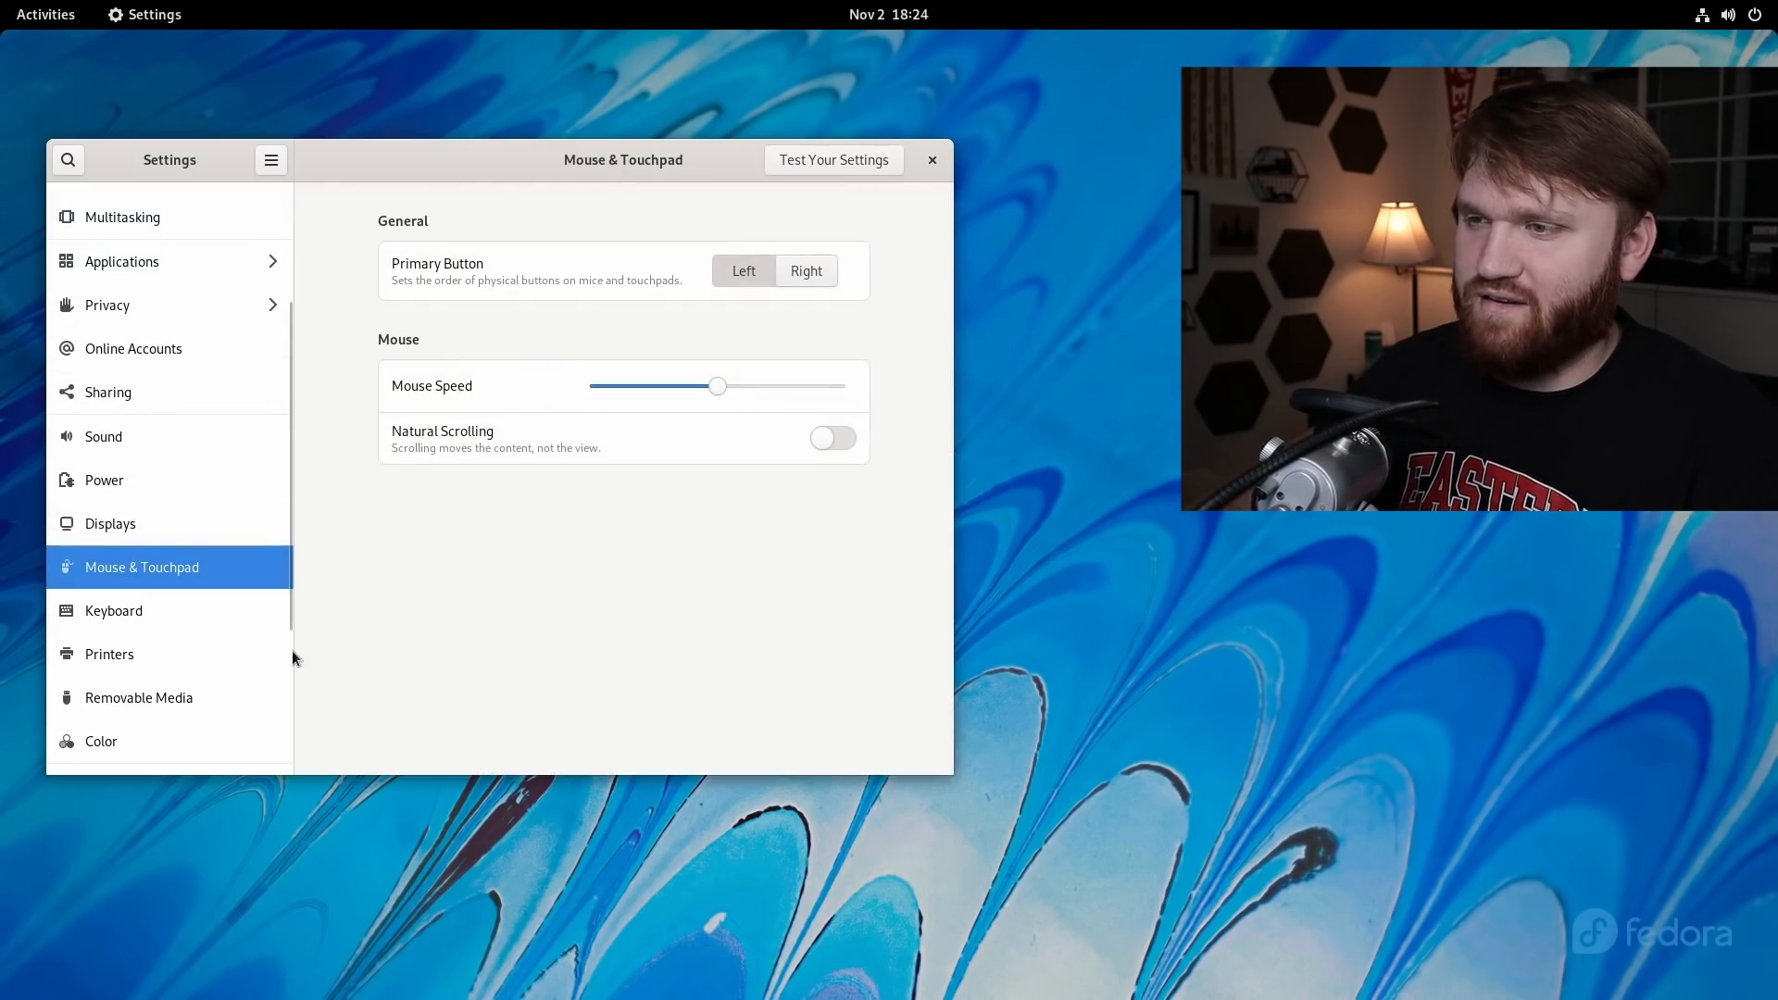
pyautogui.click(813, 163)
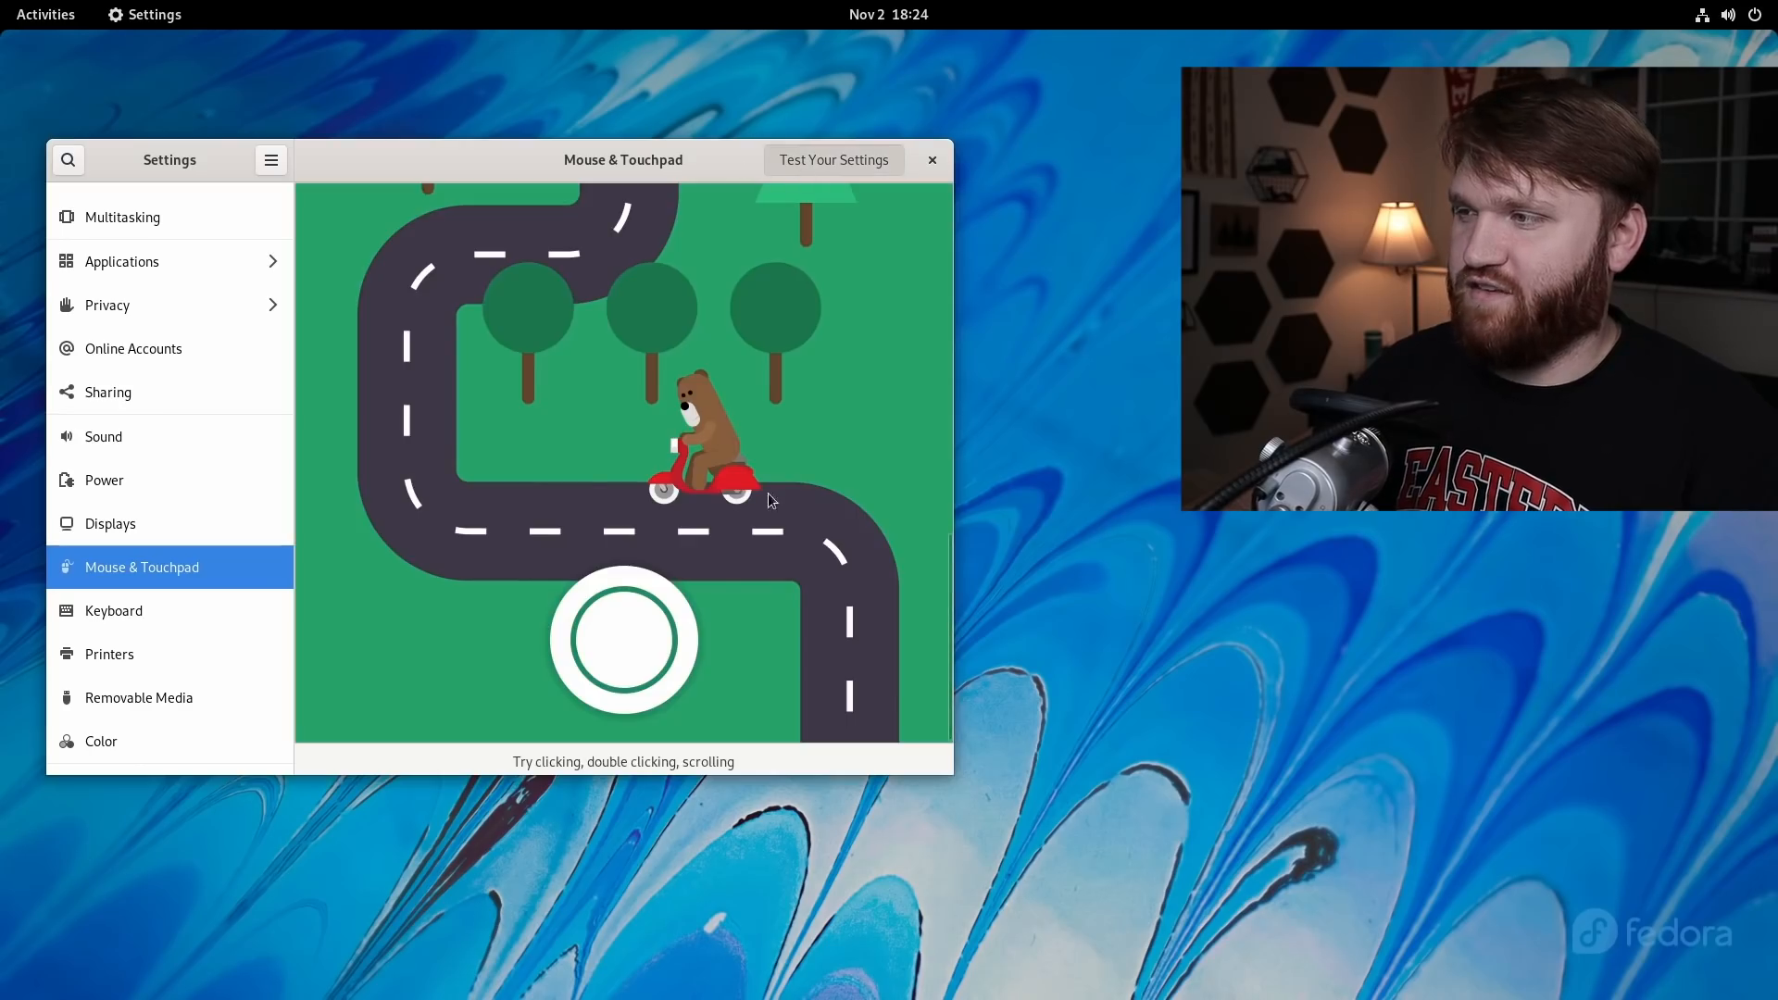
pyautogui.doubleClick(643, 628)
pyautogui.rightClick(644, 628)
pyautogui.rightClick(644, 628)
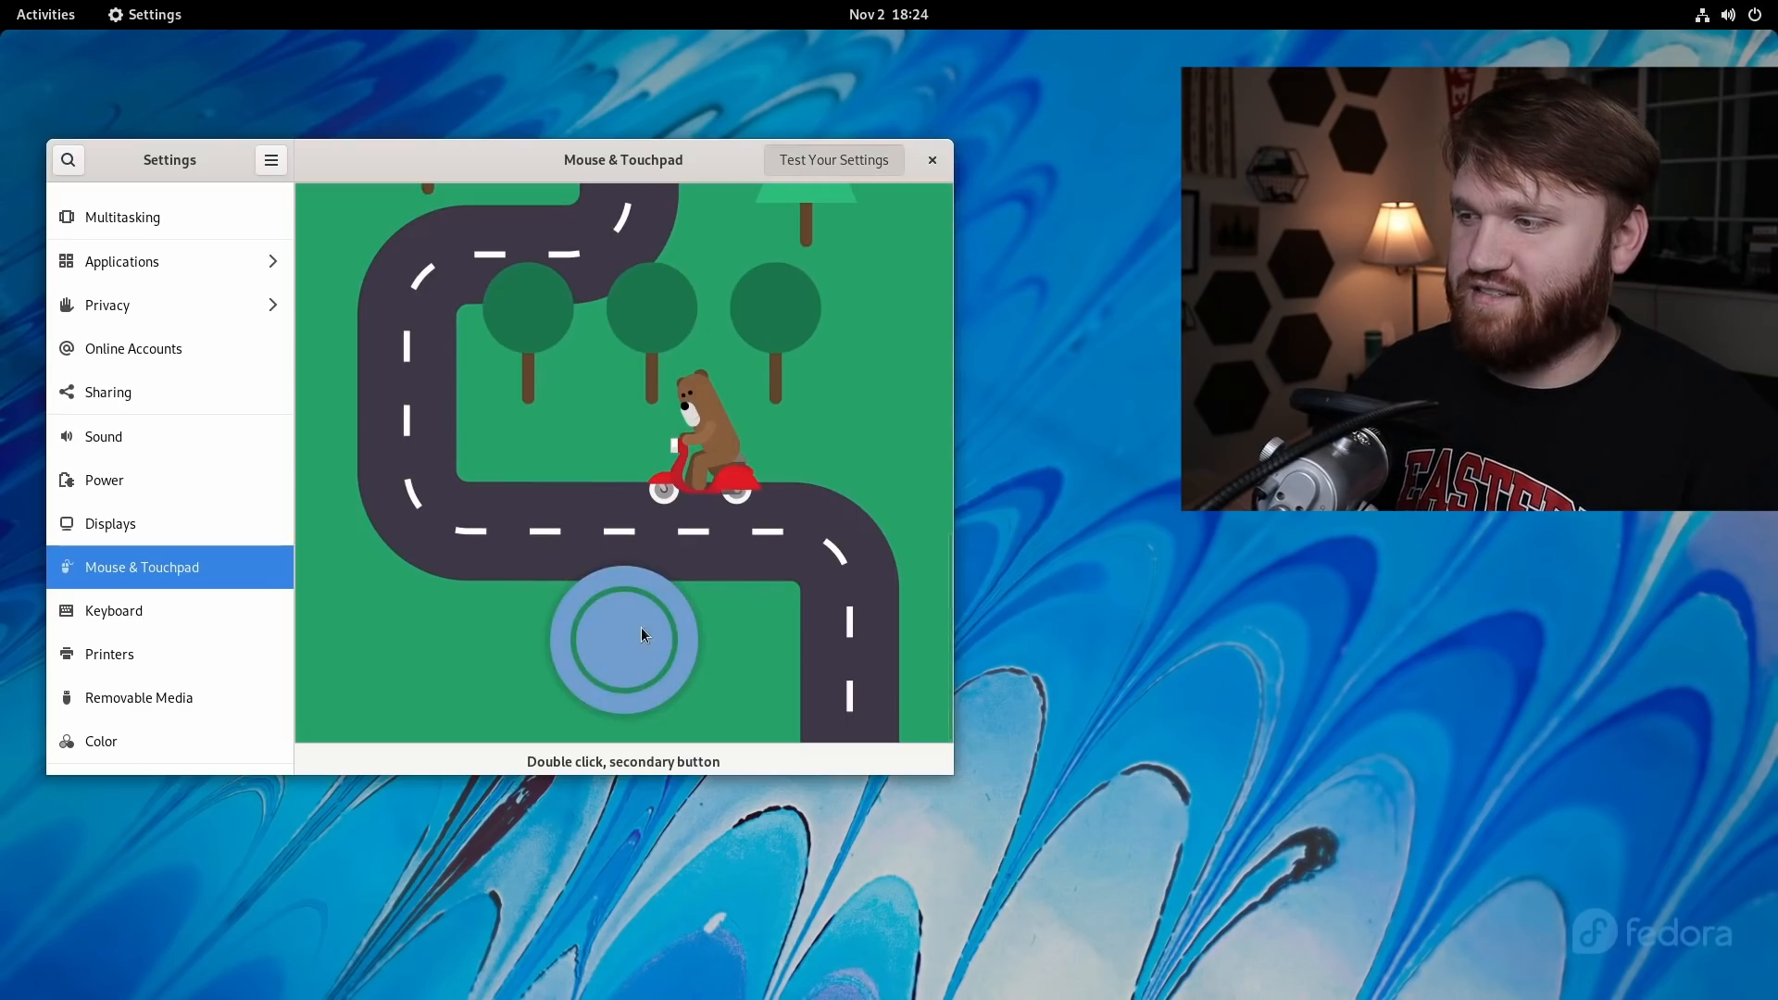
pyautogui.click(623, 631)
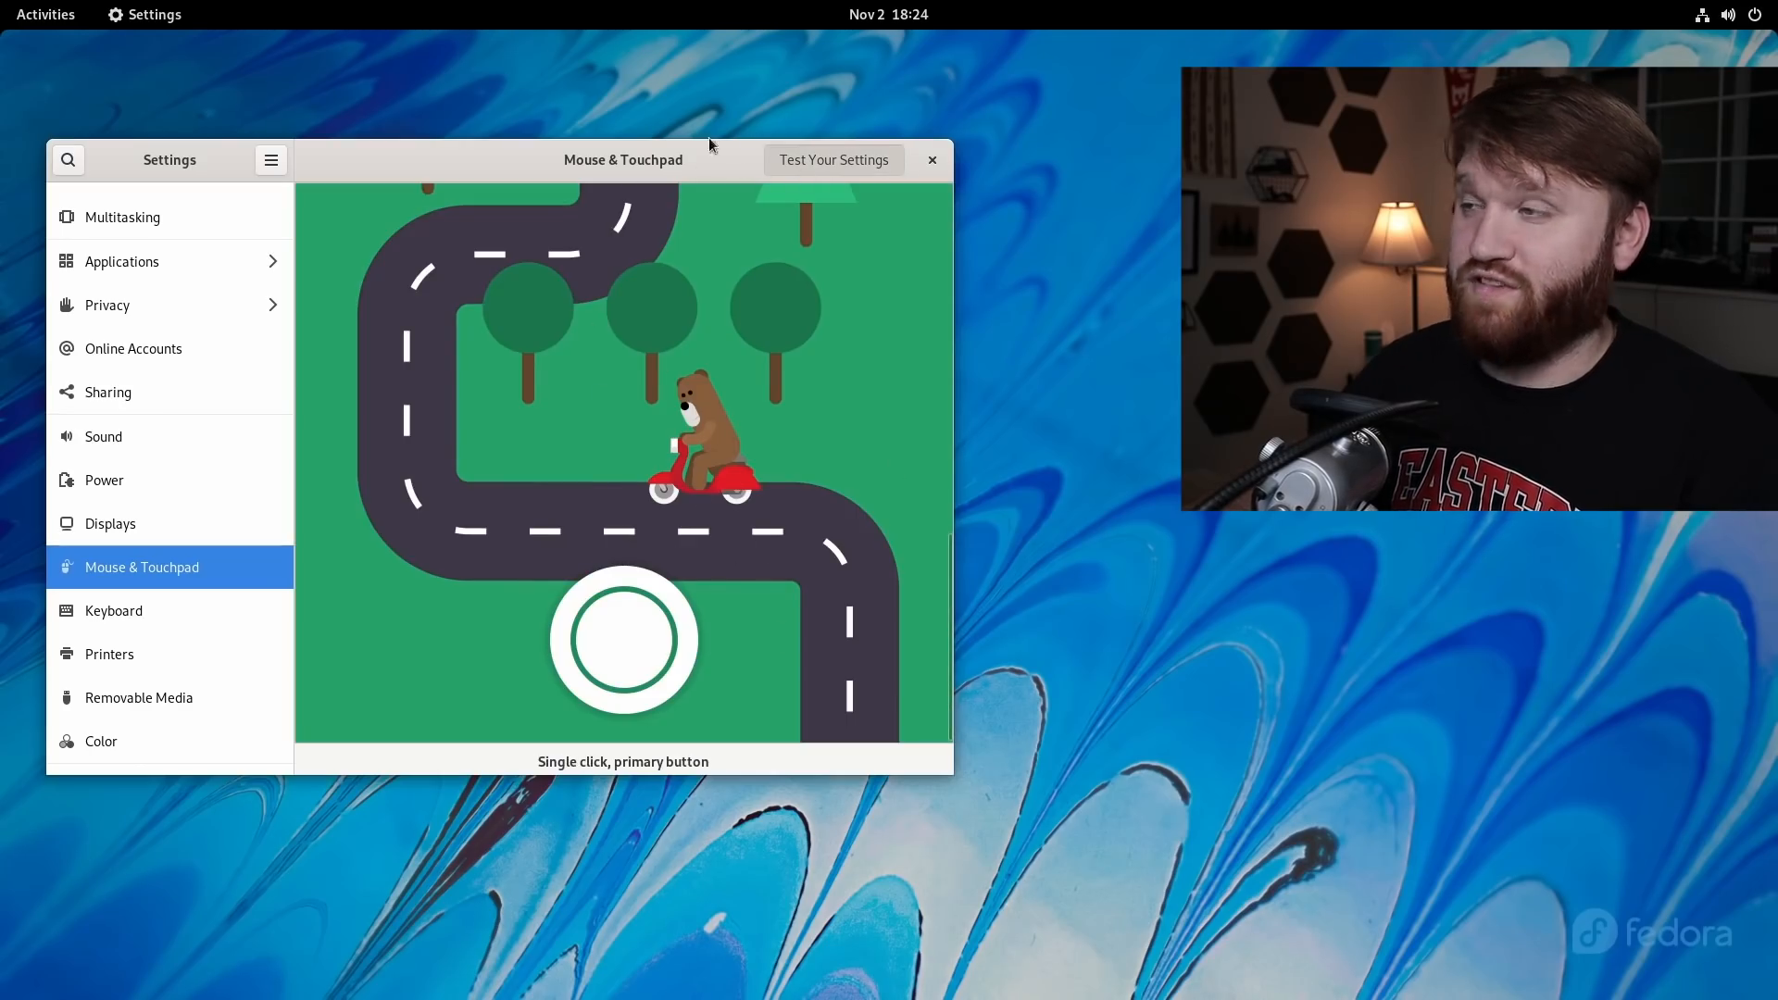
# Review the hardware, OS, GNOME version and windowing system details in the About settings and close Settings.
pyautogui.scroll(-5, 204, 645)
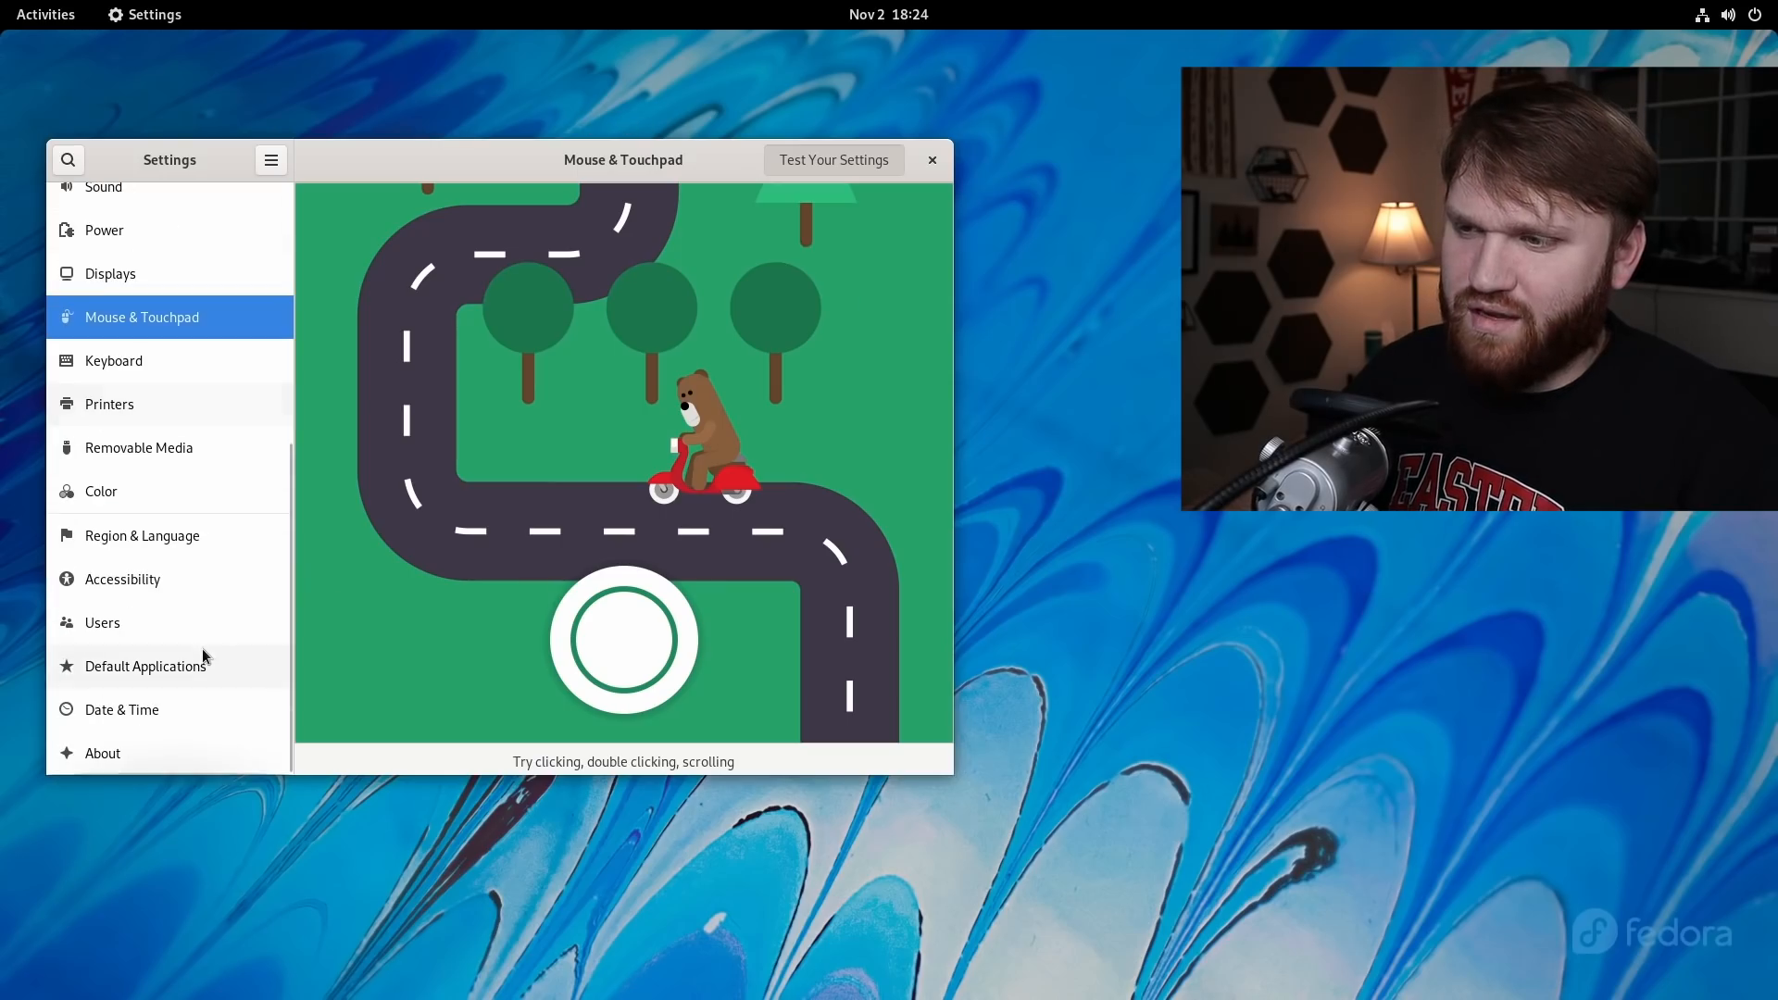
pyautogui.click(174, 752)
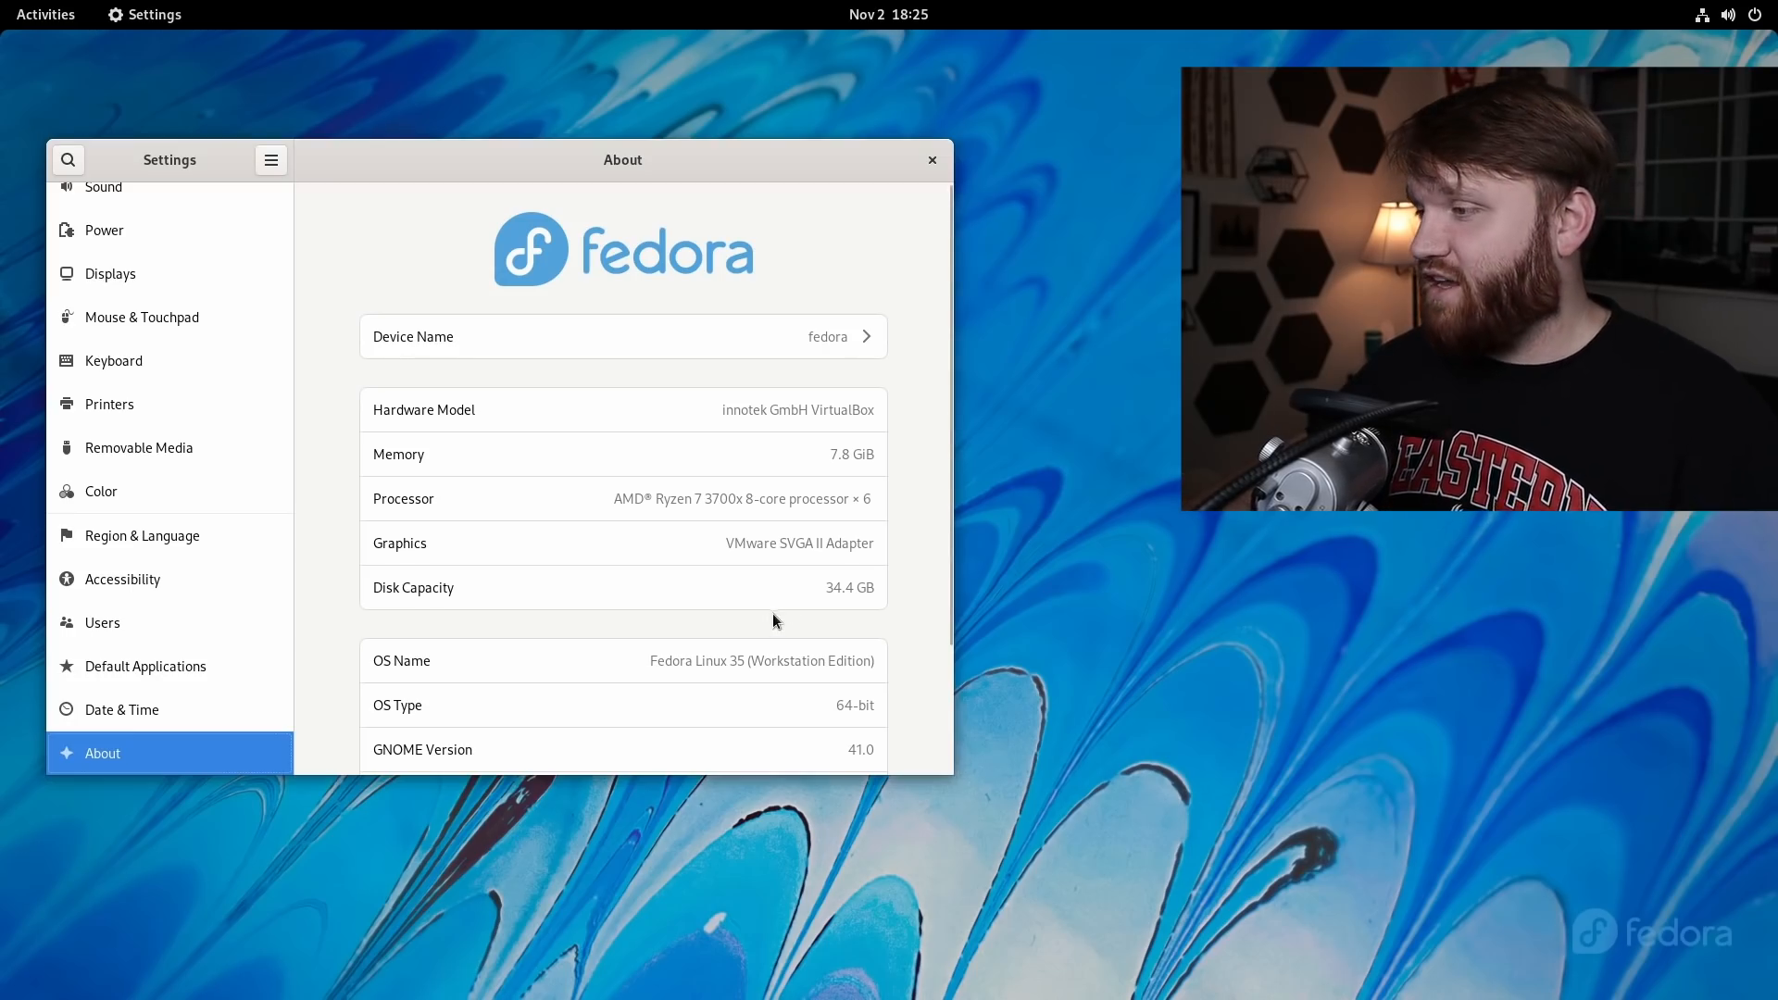
pyautogui.scroll(-3, 813, 573)
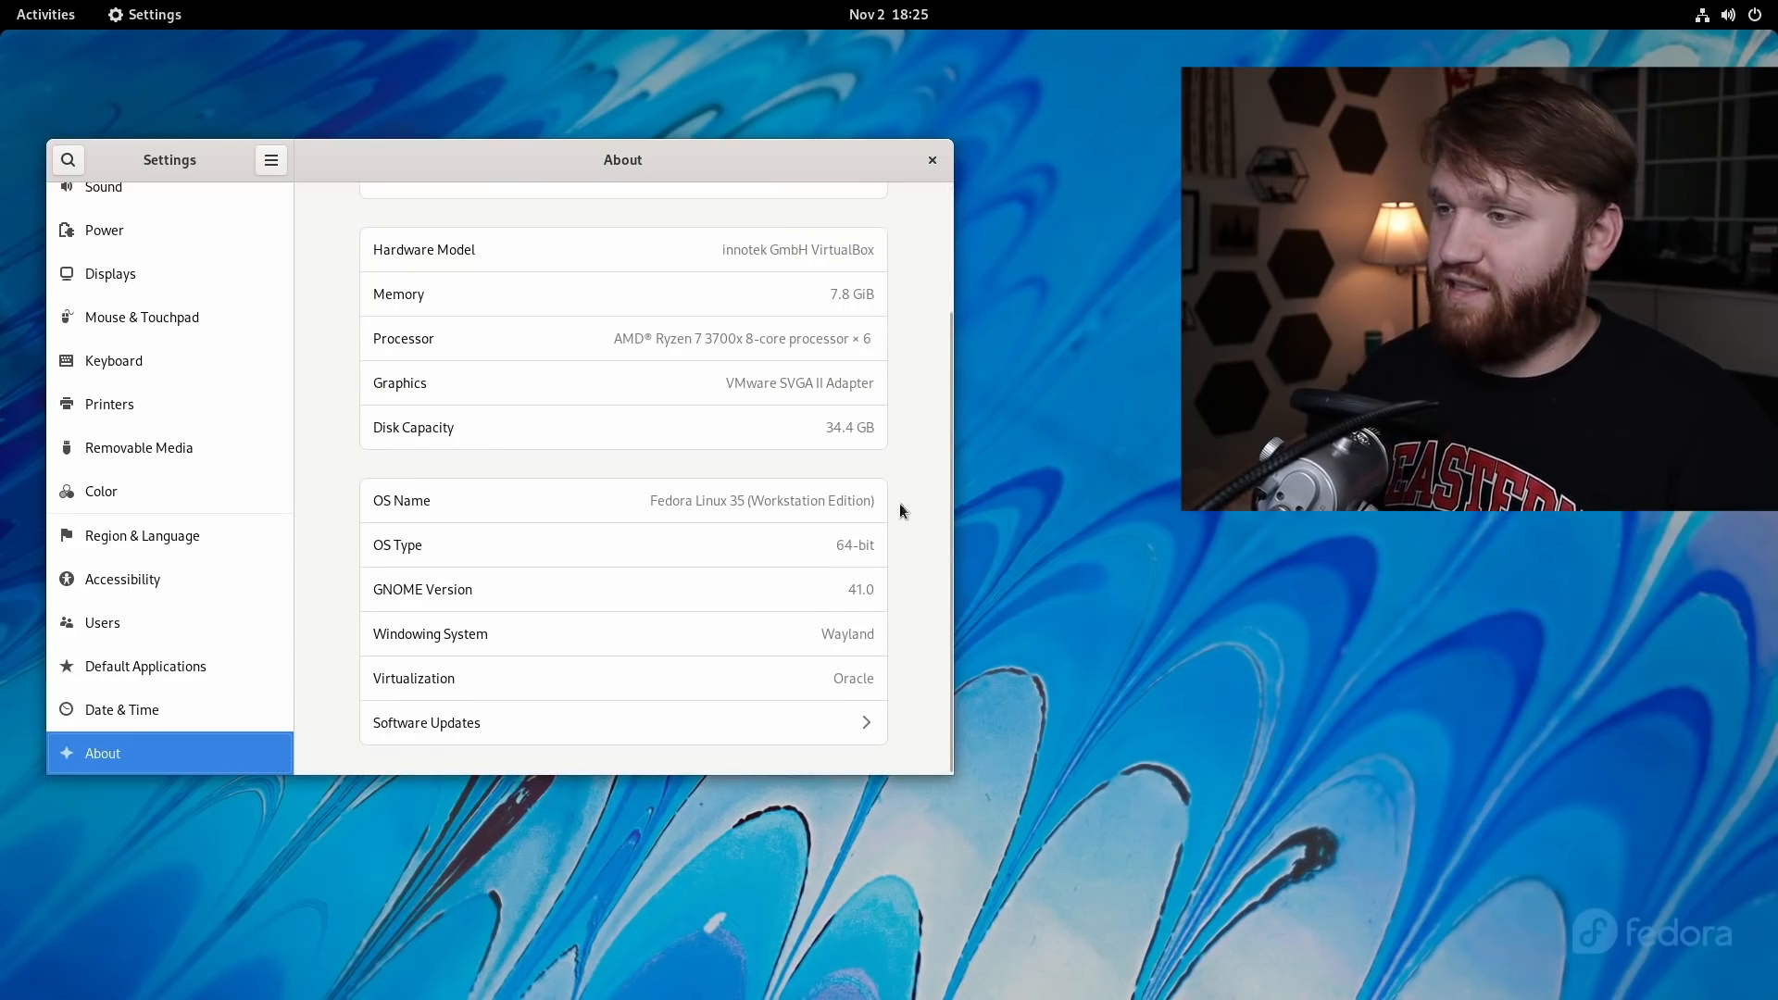
pyautogui.scroll(3, 825, 297)
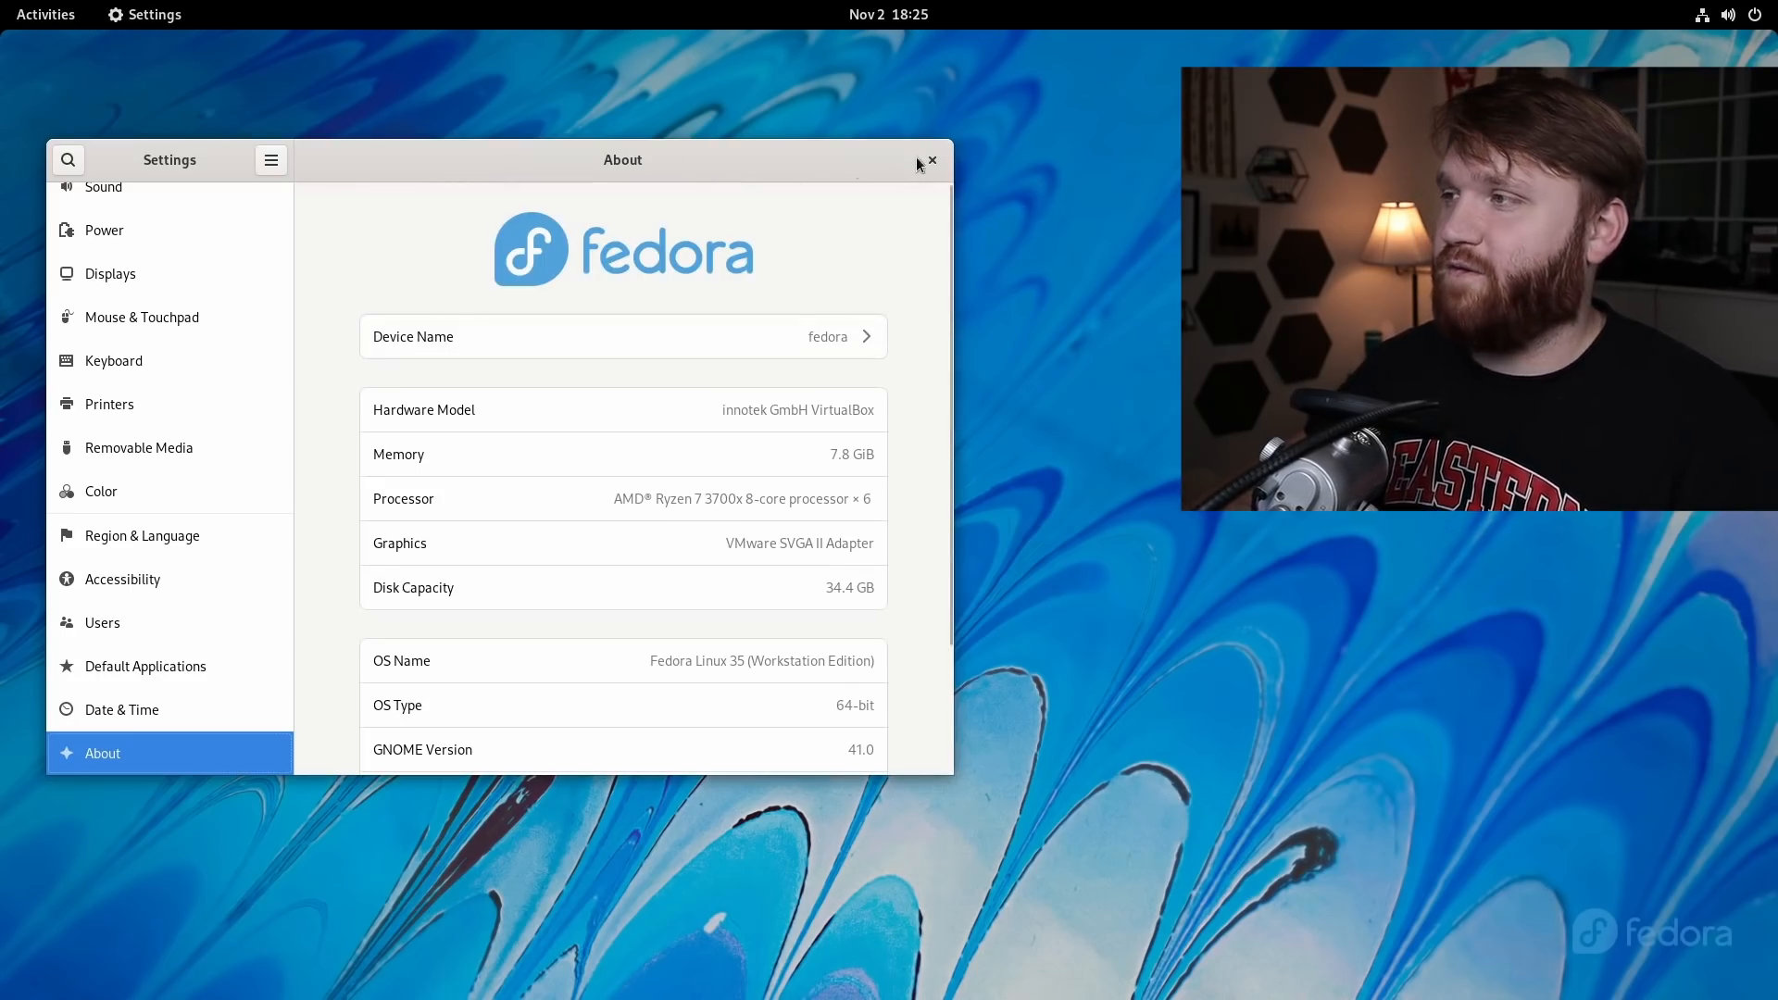
pyautogui.click(932, 161)
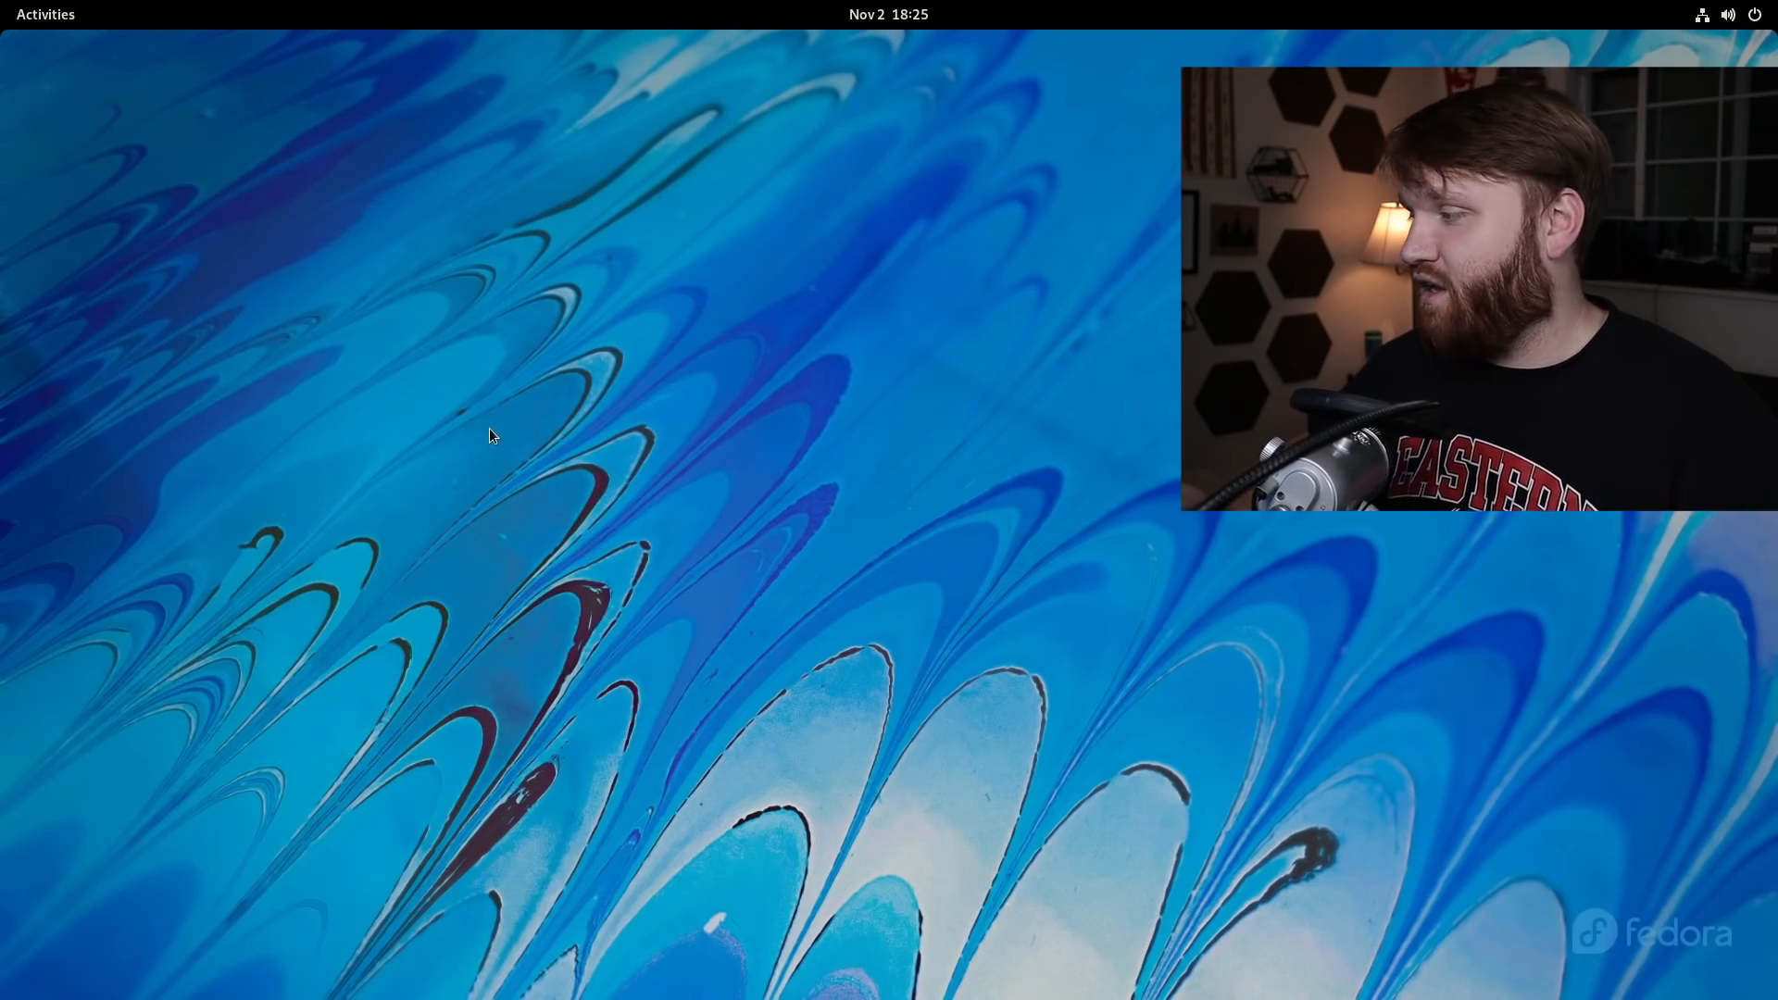